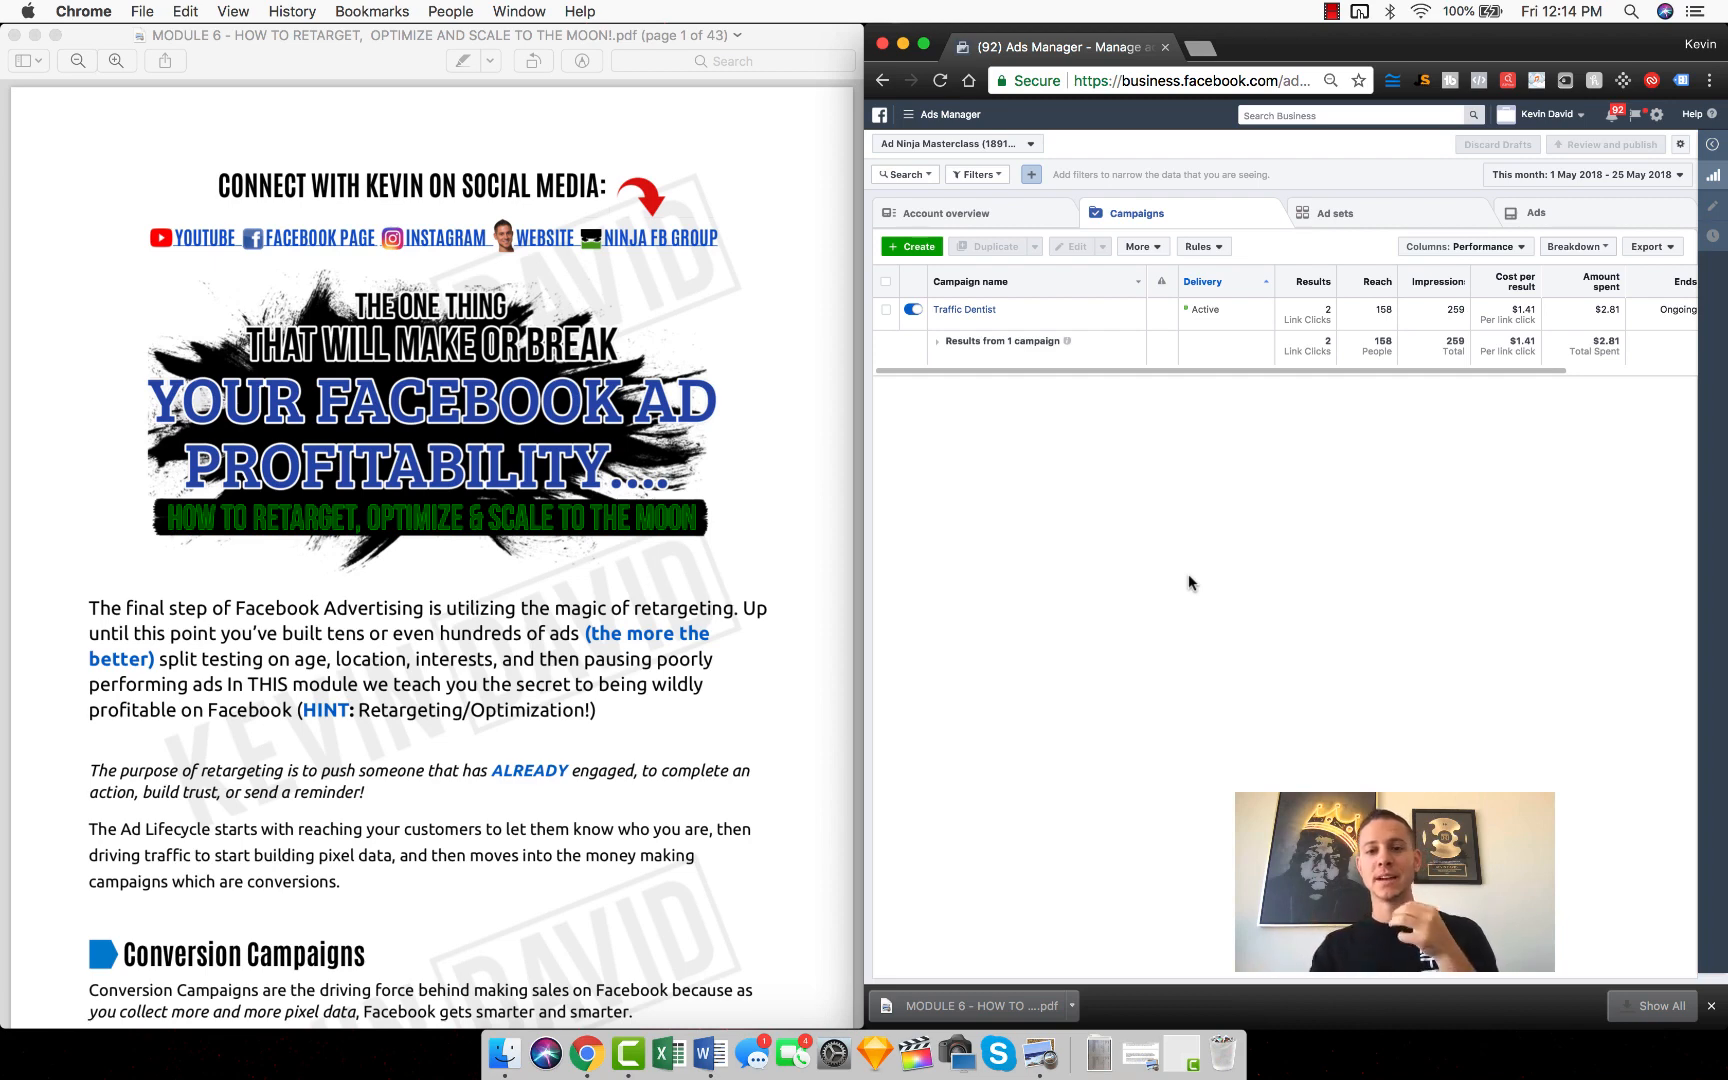
Step: Highlight the lines about hundreds of ads and split testing in the introduction of the Module 6 PDF
{"action": "left_click", "coordinate": [725, 662]}
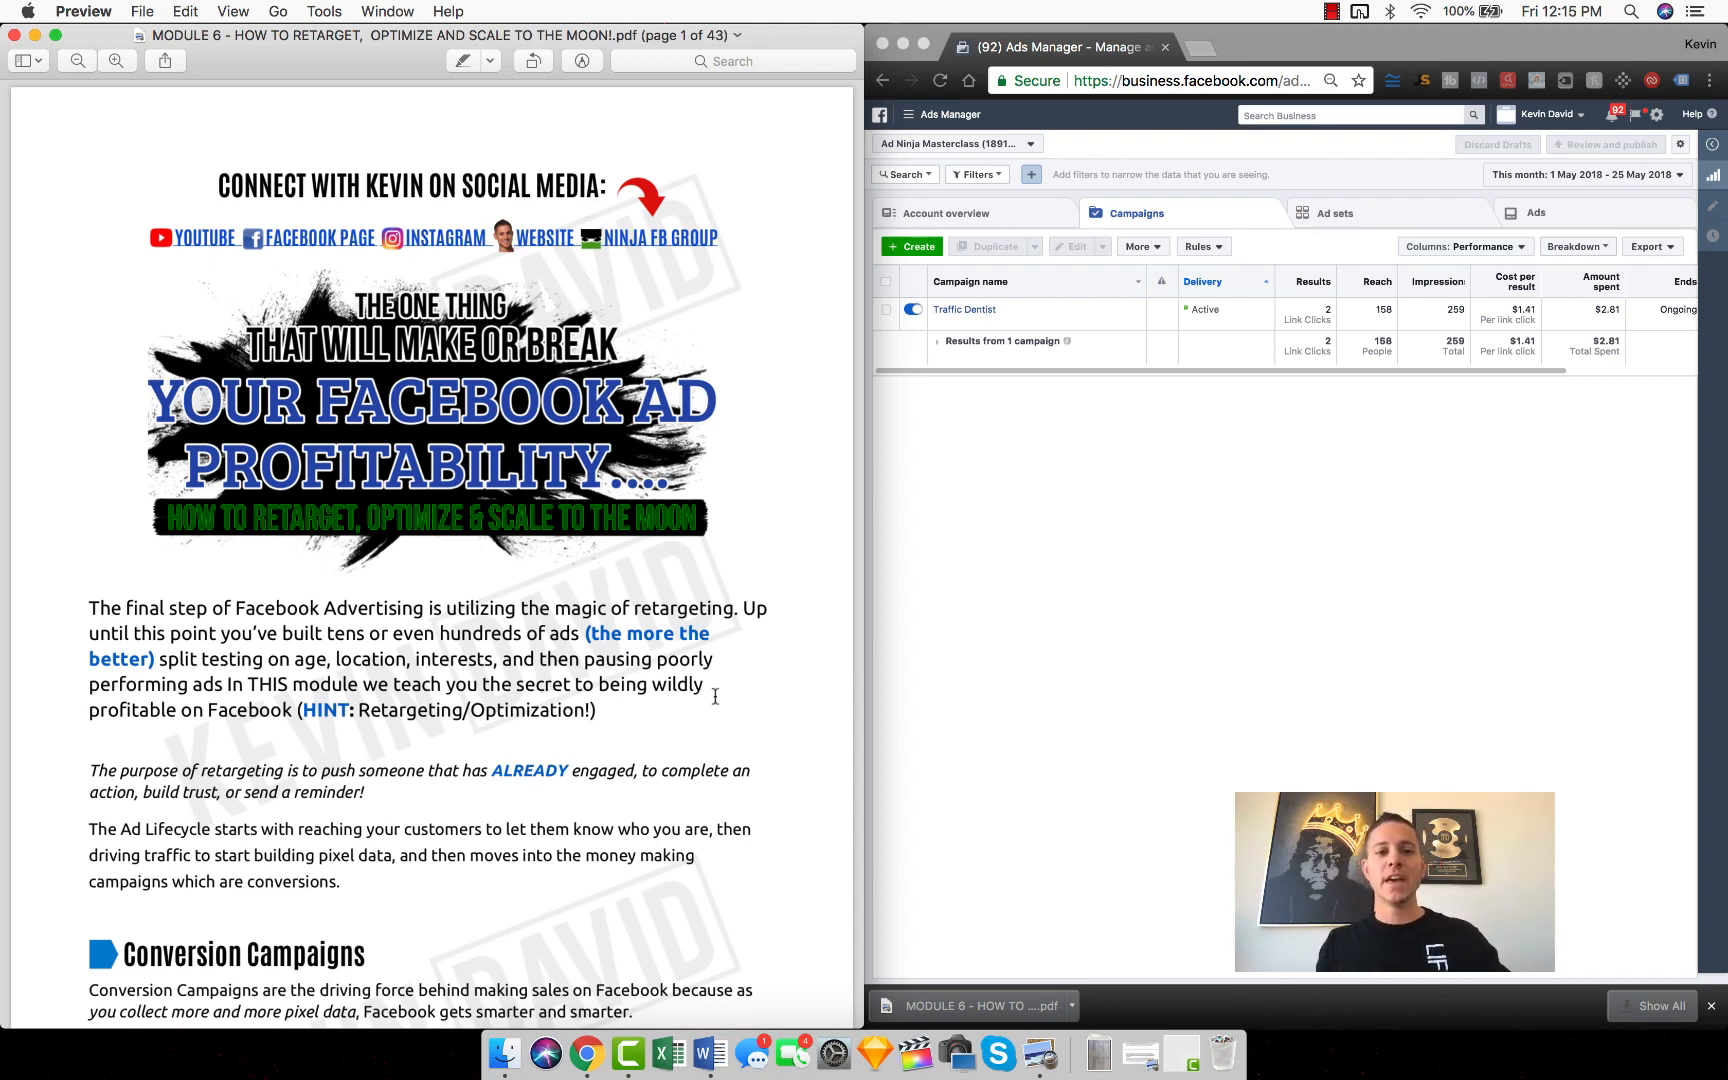
{"action": "double_click", "coordinate": [536, 638]}
{"action": "triple_click", "coordinate": [536, 638]}
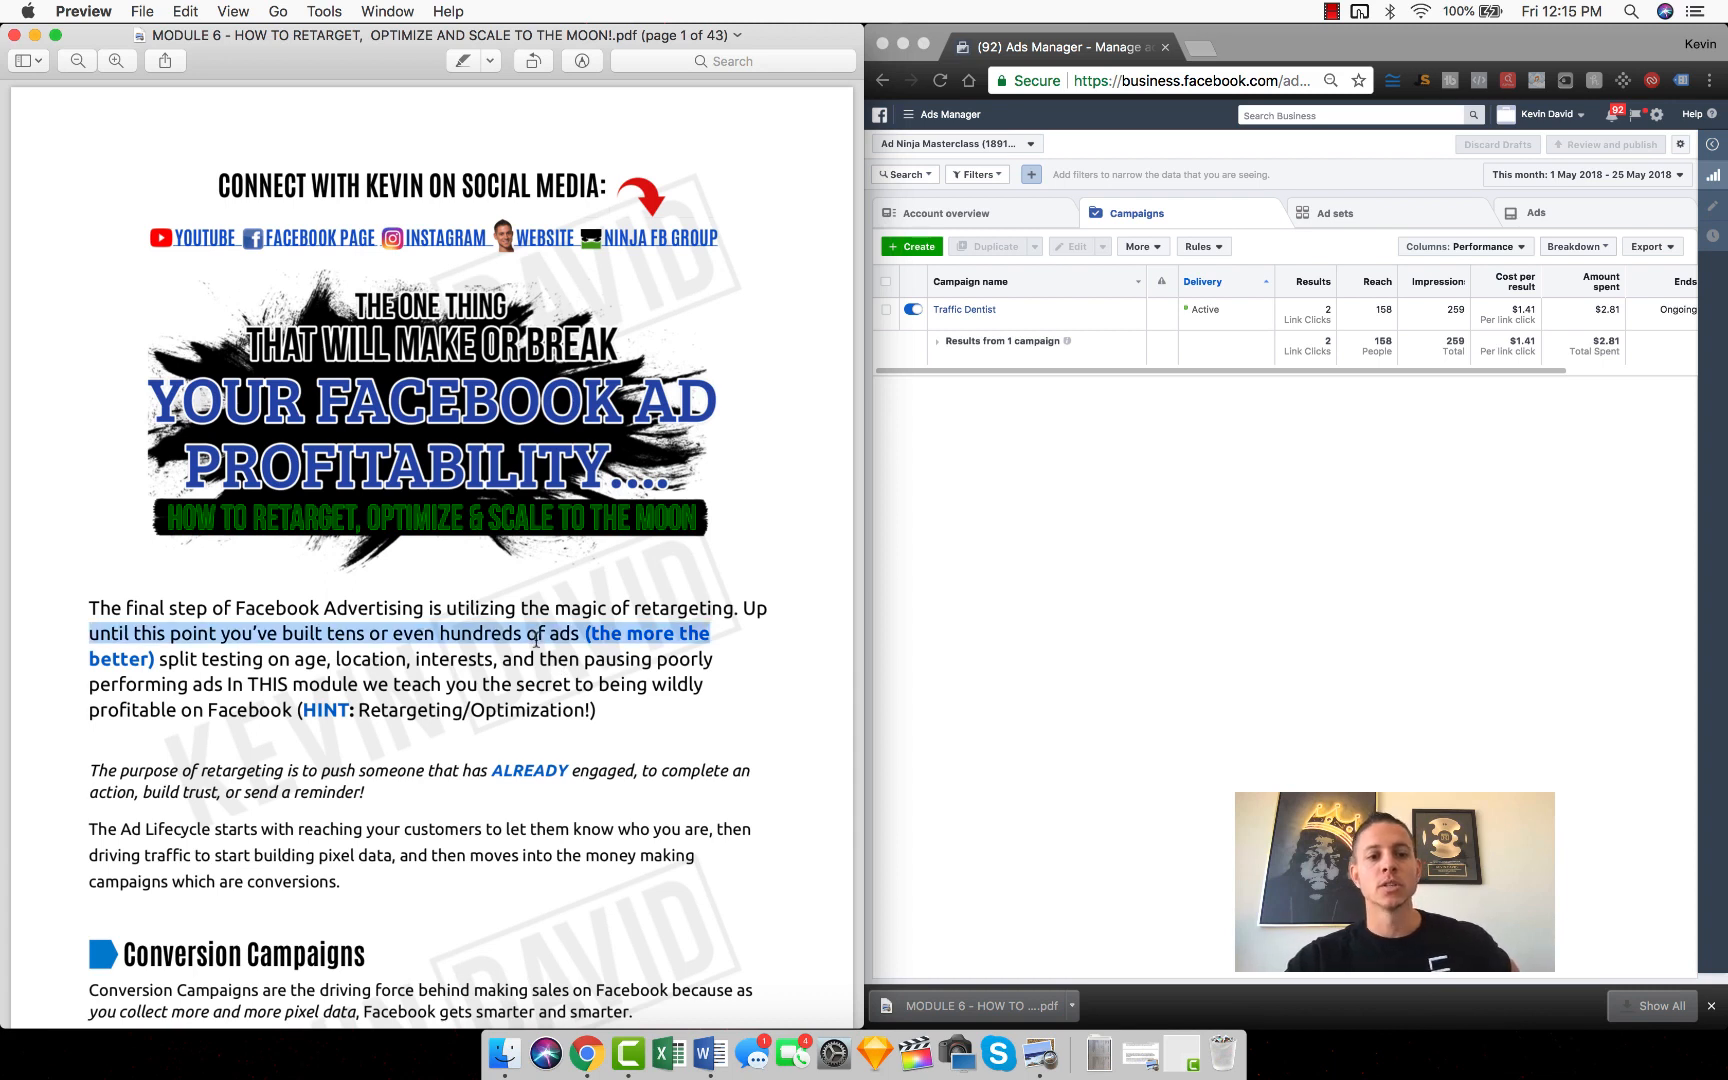
{"action": "triple_click", "coordinate": [527, 657]}
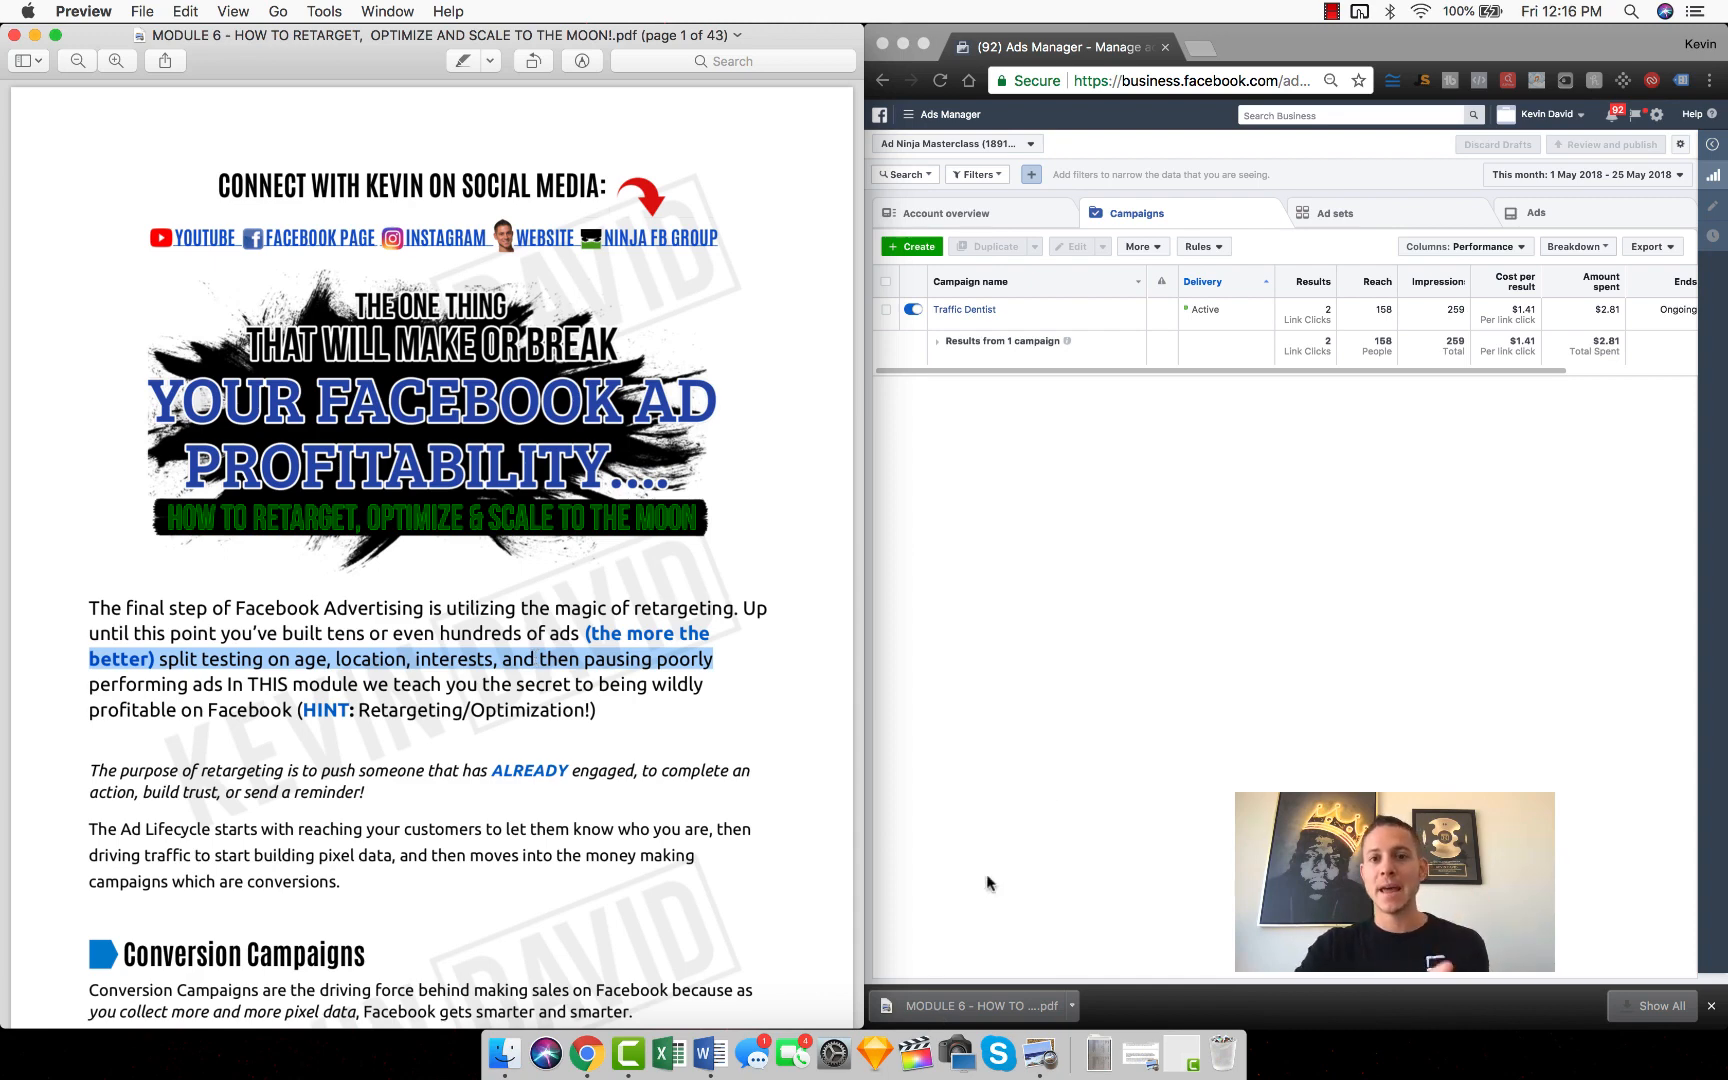
Step: Switch to the Ads Manager browser window, dismiss its downloads bar and enlarge the window to fill the screen
{"action": "left_click", "coordinate": [1711, 1010]}
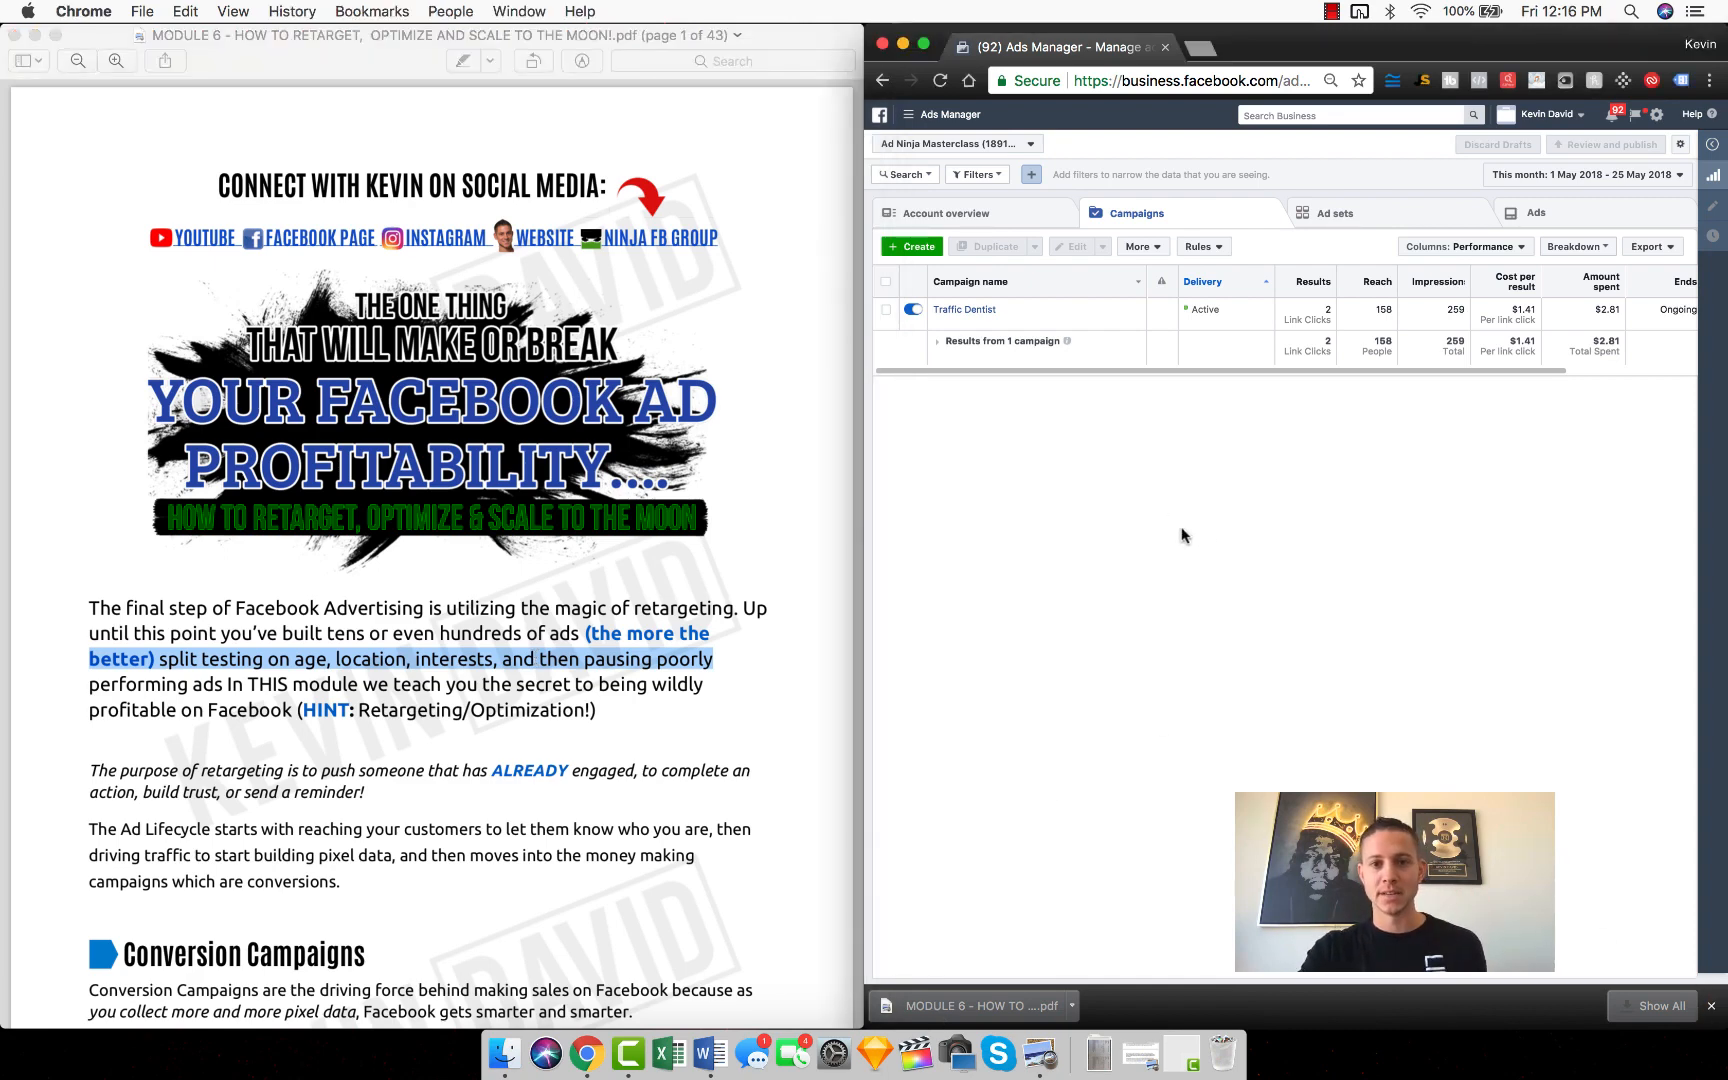
{"action": "left_click", "coordinate": [1713, 1008]}
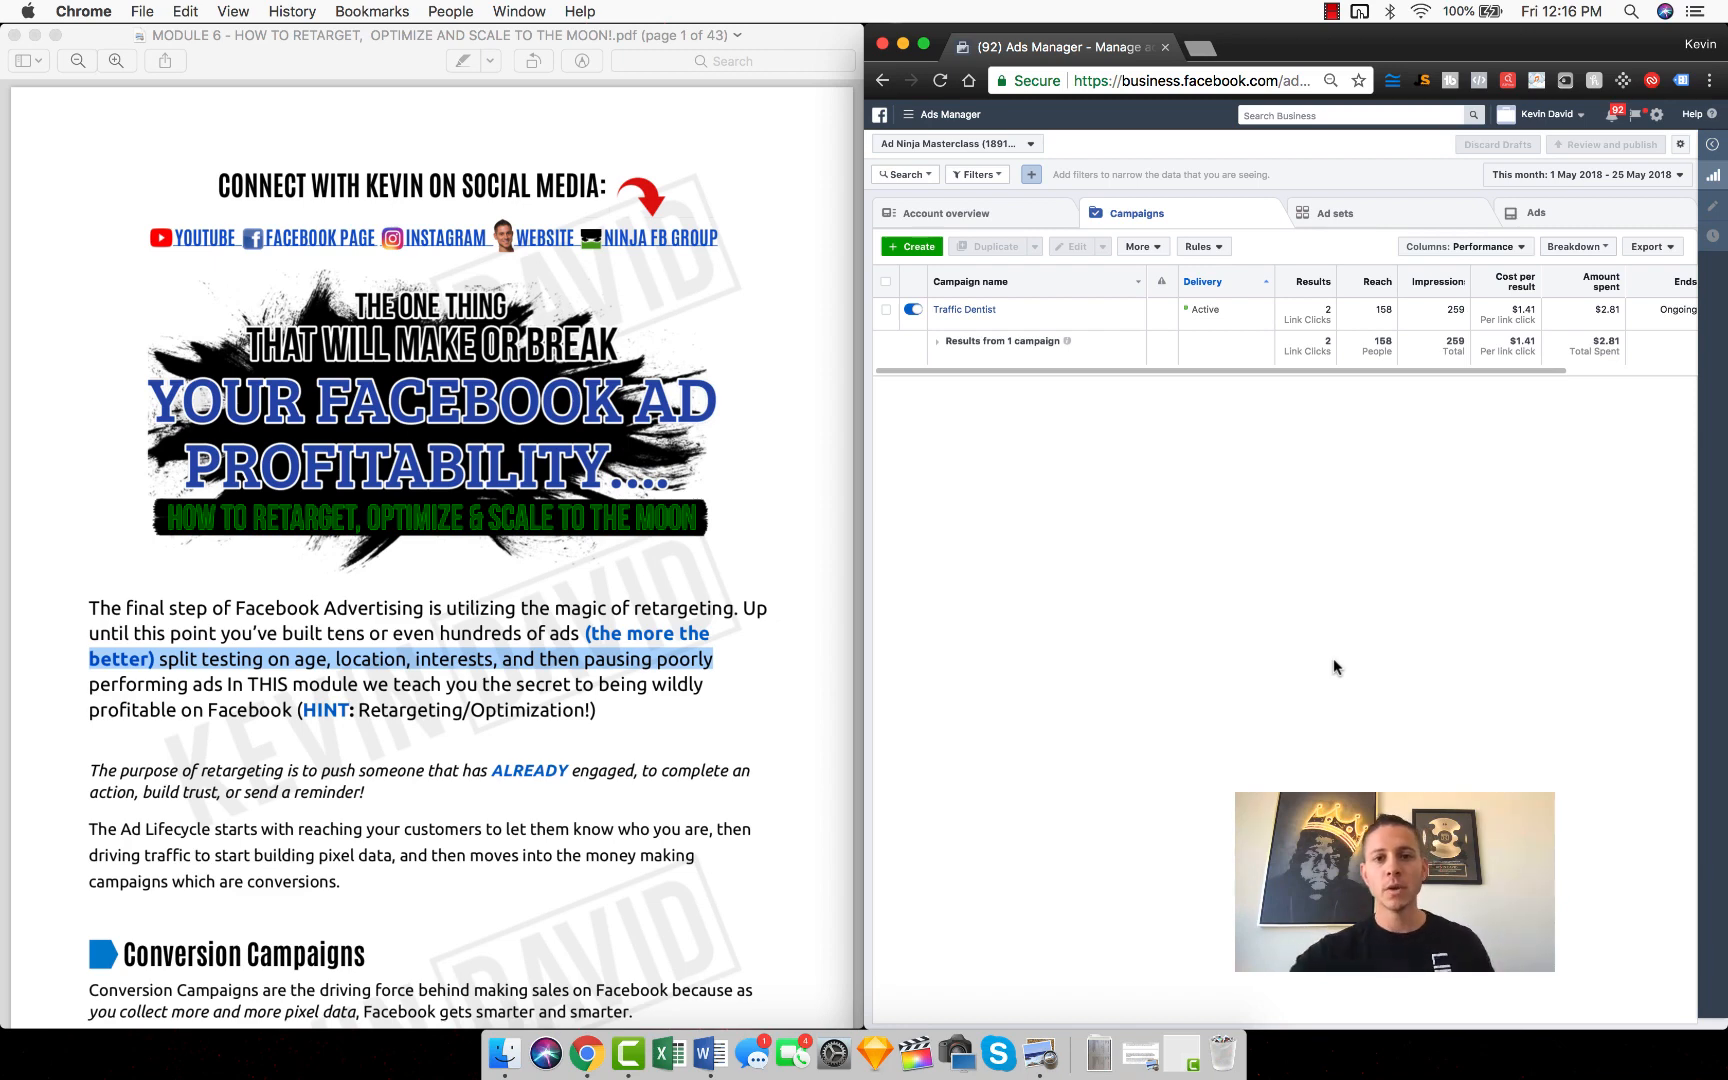
{"action": "double_click", "coordinate": [1405, 47]}
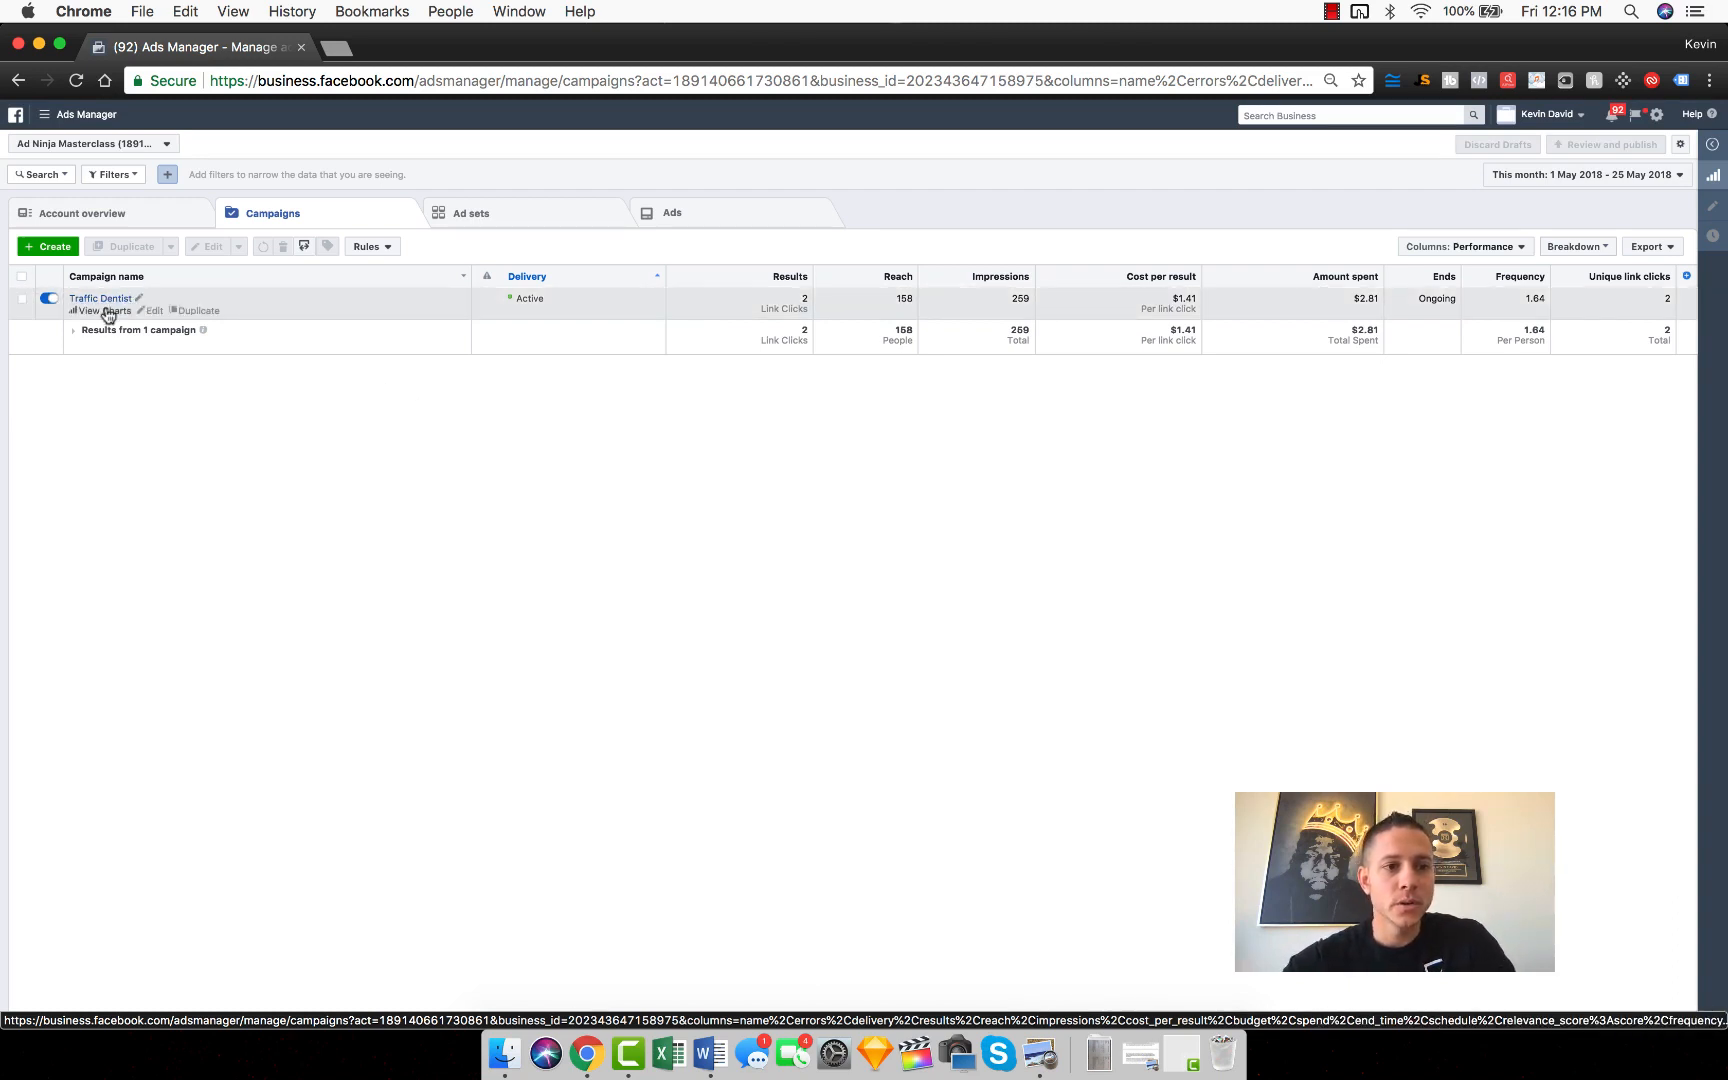
Step: Select the Traffic Dentist campaign and display its ad sets
{"action": "left_click", "coordinate": [152, 311]}
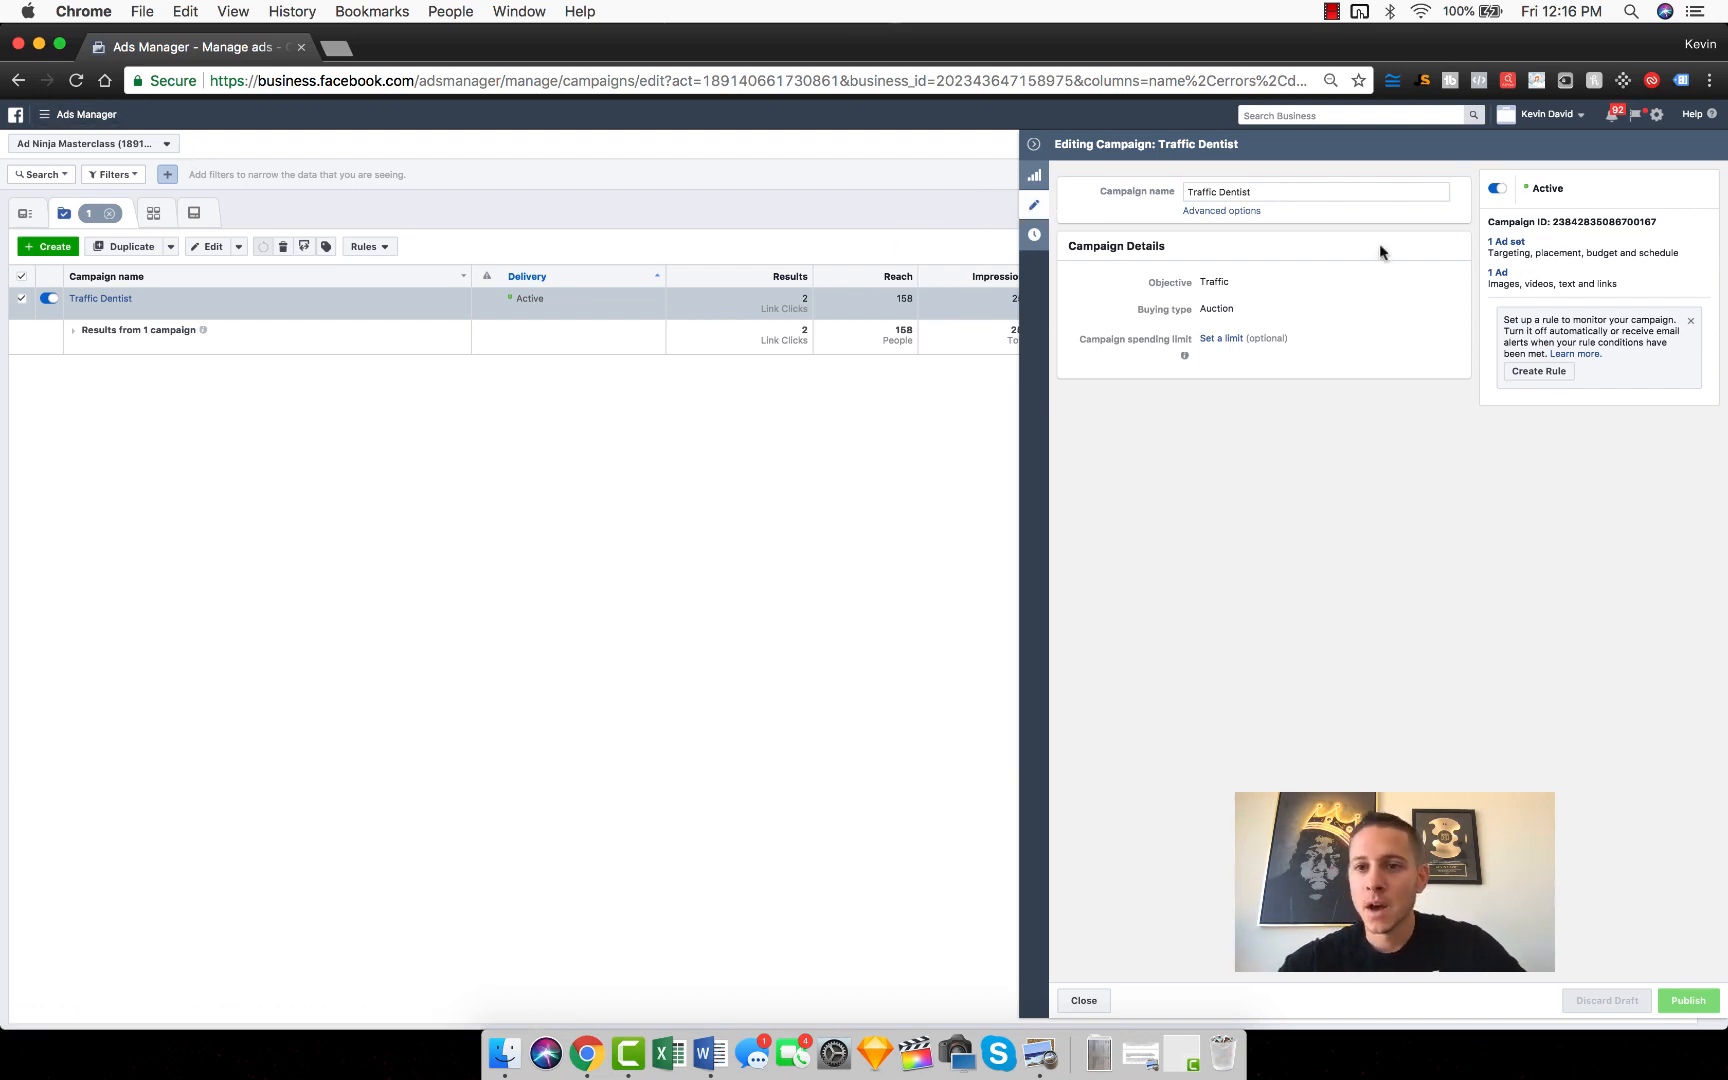
{"action": "left_click", "coordinate": [100, 298]}
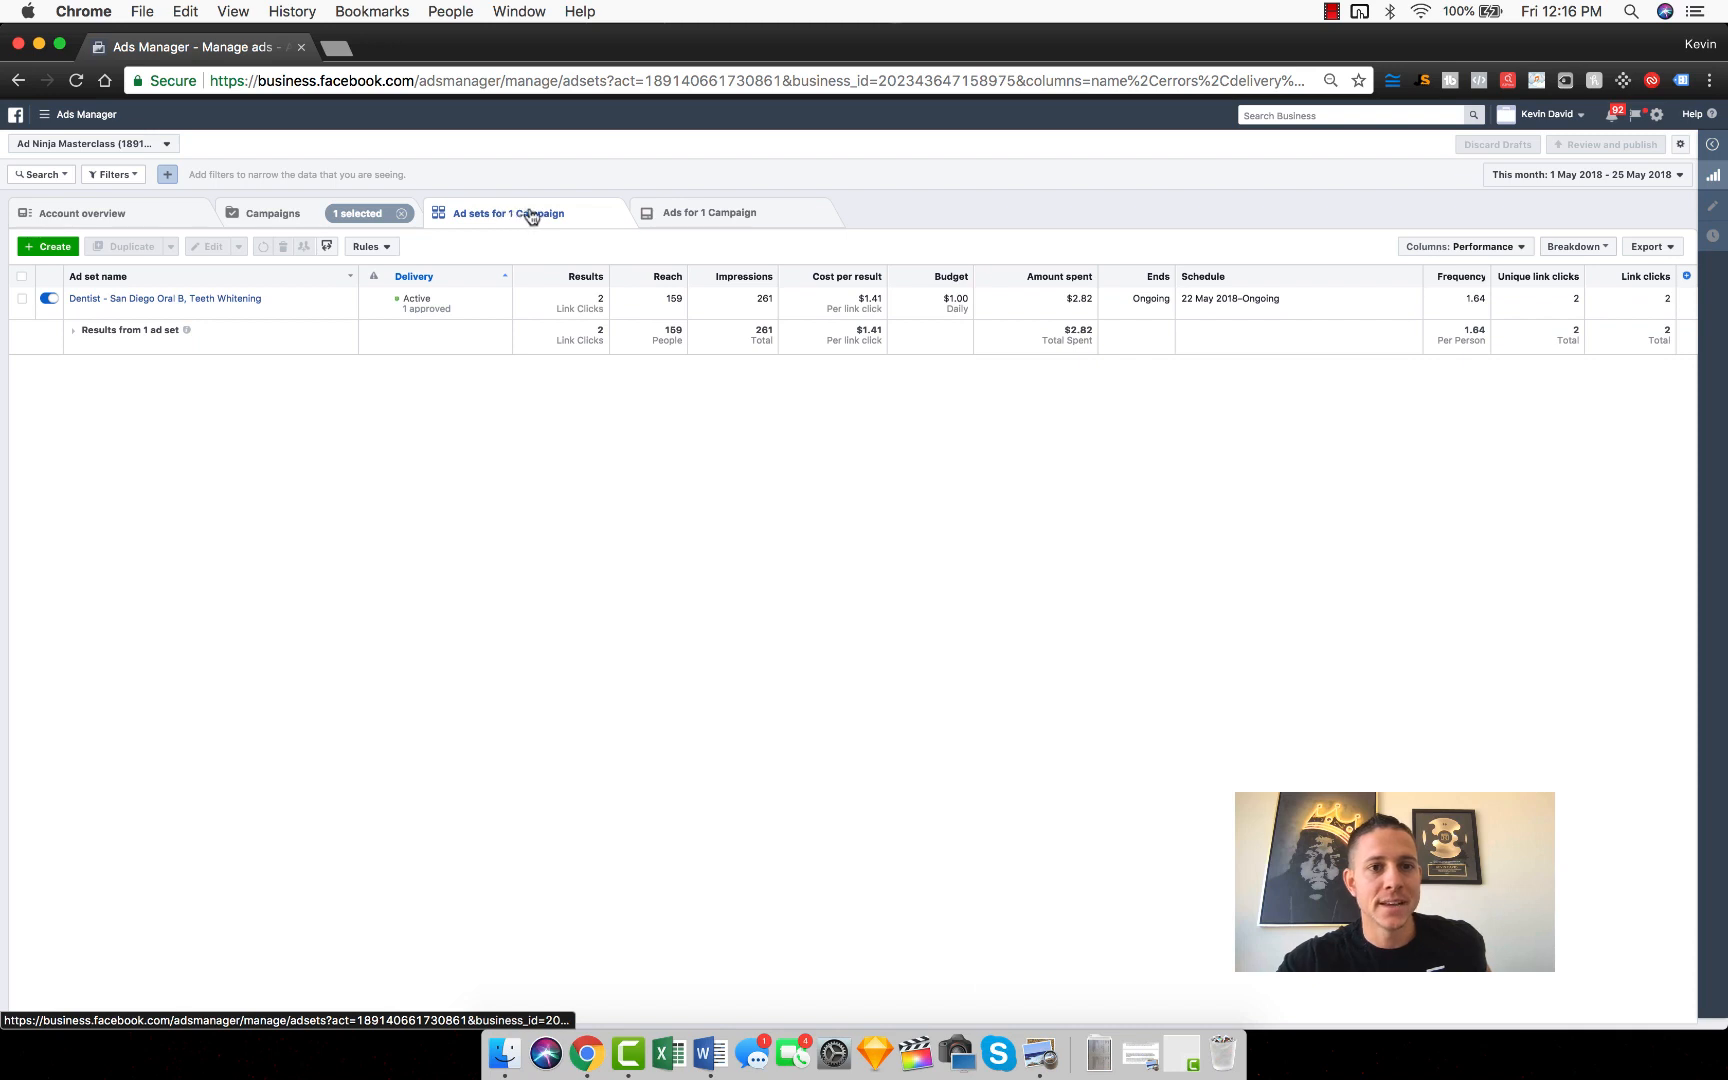
{"action": "left_click", "coordinate": [292, 222]}
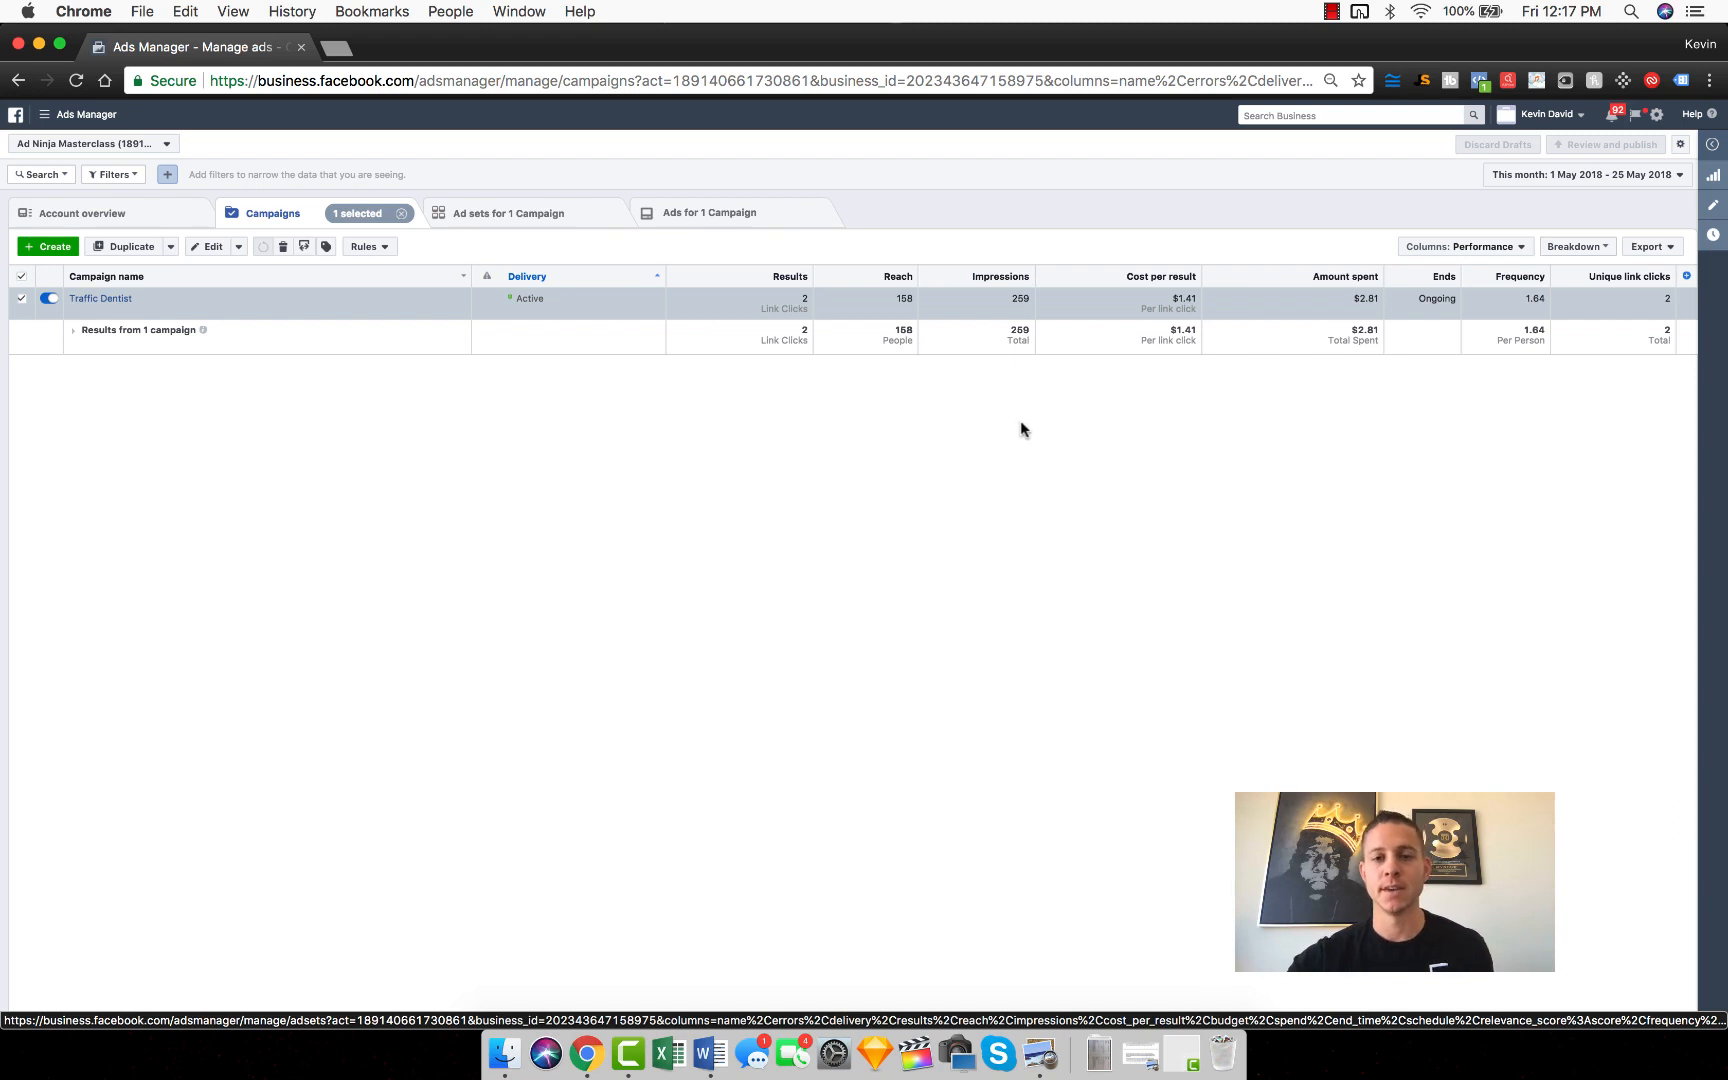
{"action": "left_click", "coordinate": [530, 216]}
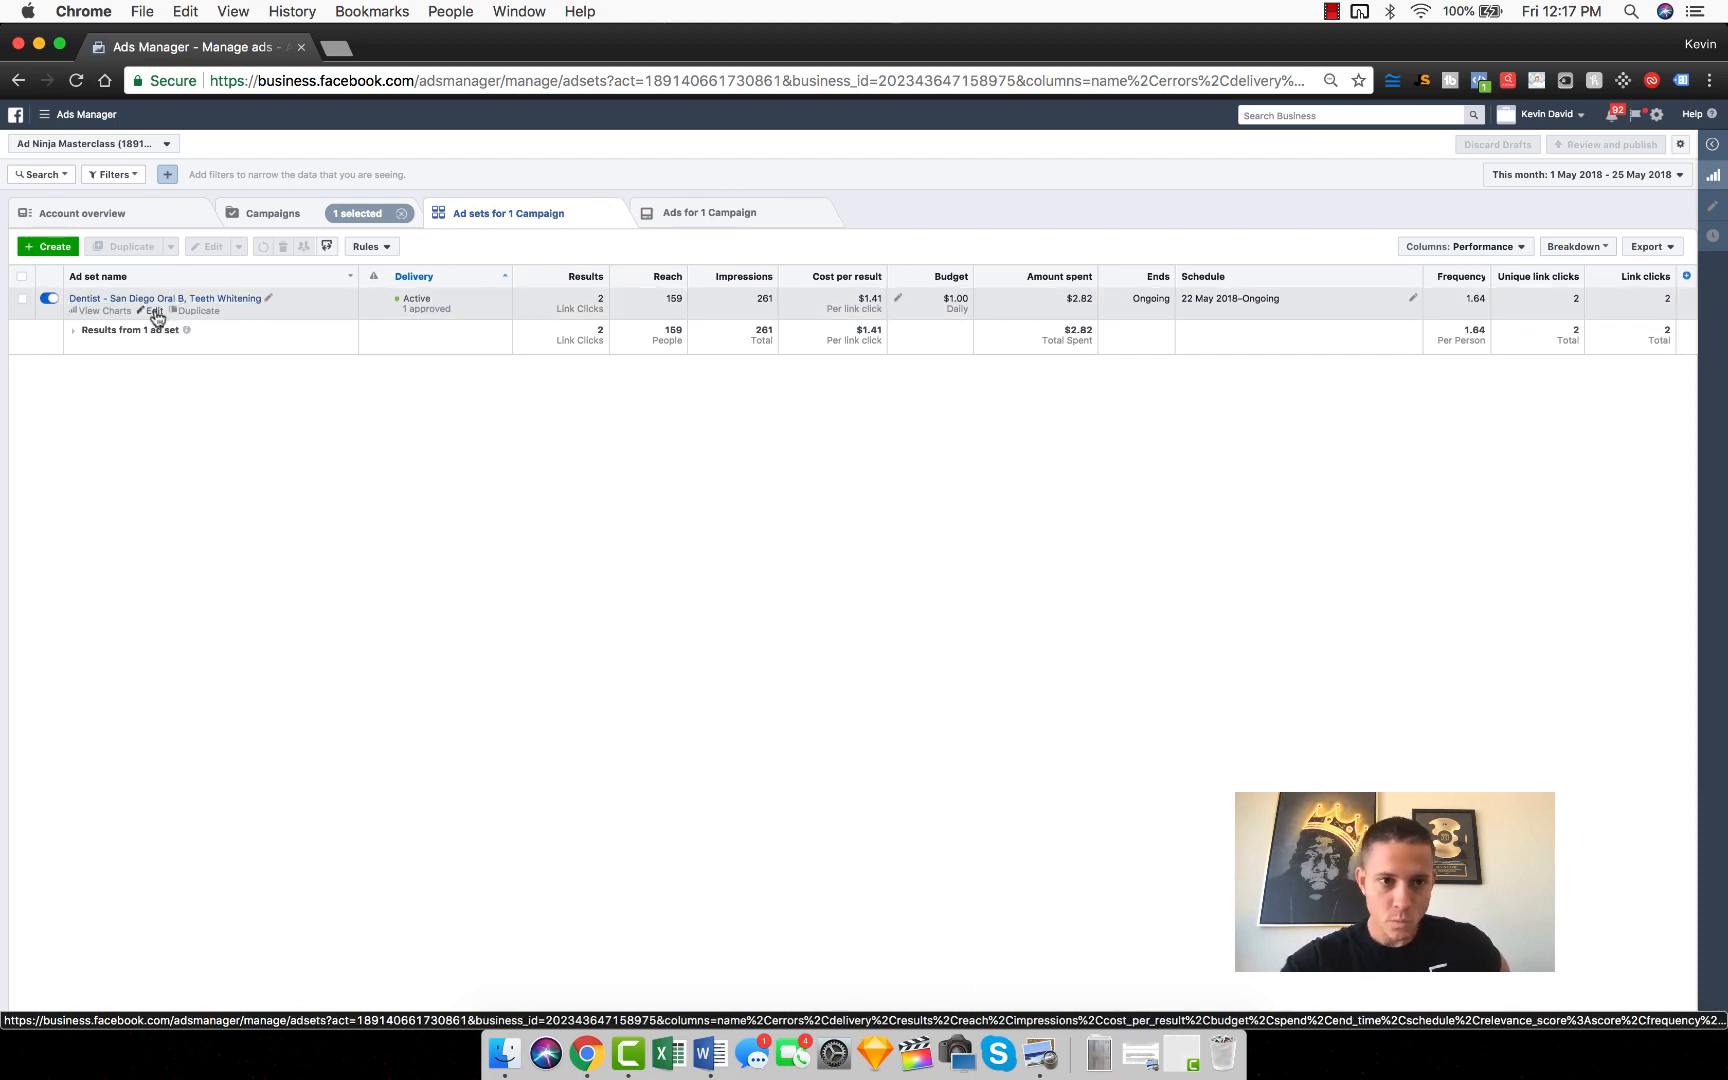
Step: Review the traffic, budget, audience, placement and delivery settings of the Dentist - San Diego Oral B, Teeth Whitening ad set, and close its editor
{"action": "left_click", "coordinate": [155, 312]}
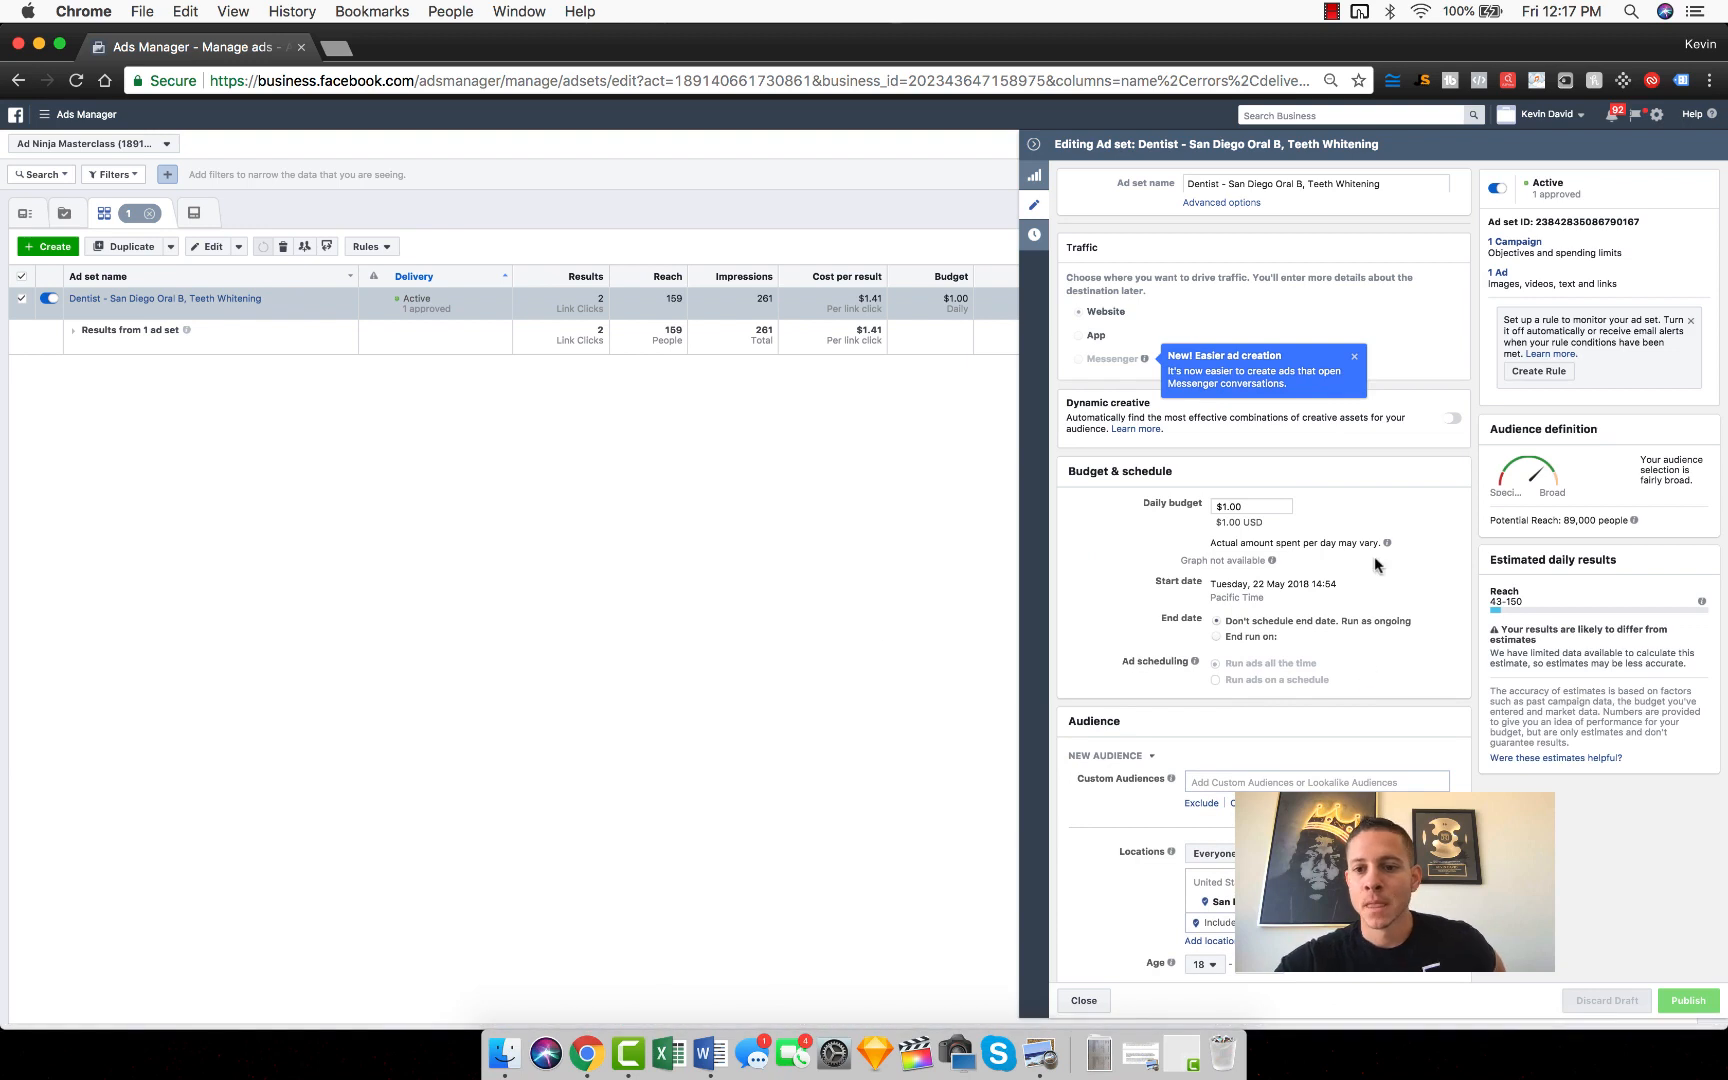
{"action": "scroll", "coordinate": [1378, 565], "scroll_direction": "down", "scroll_amount": 1}
{"action": "scroll", "coordinate": [1378, 565], "scroll_direction": "up", "scroll_amount": 1}
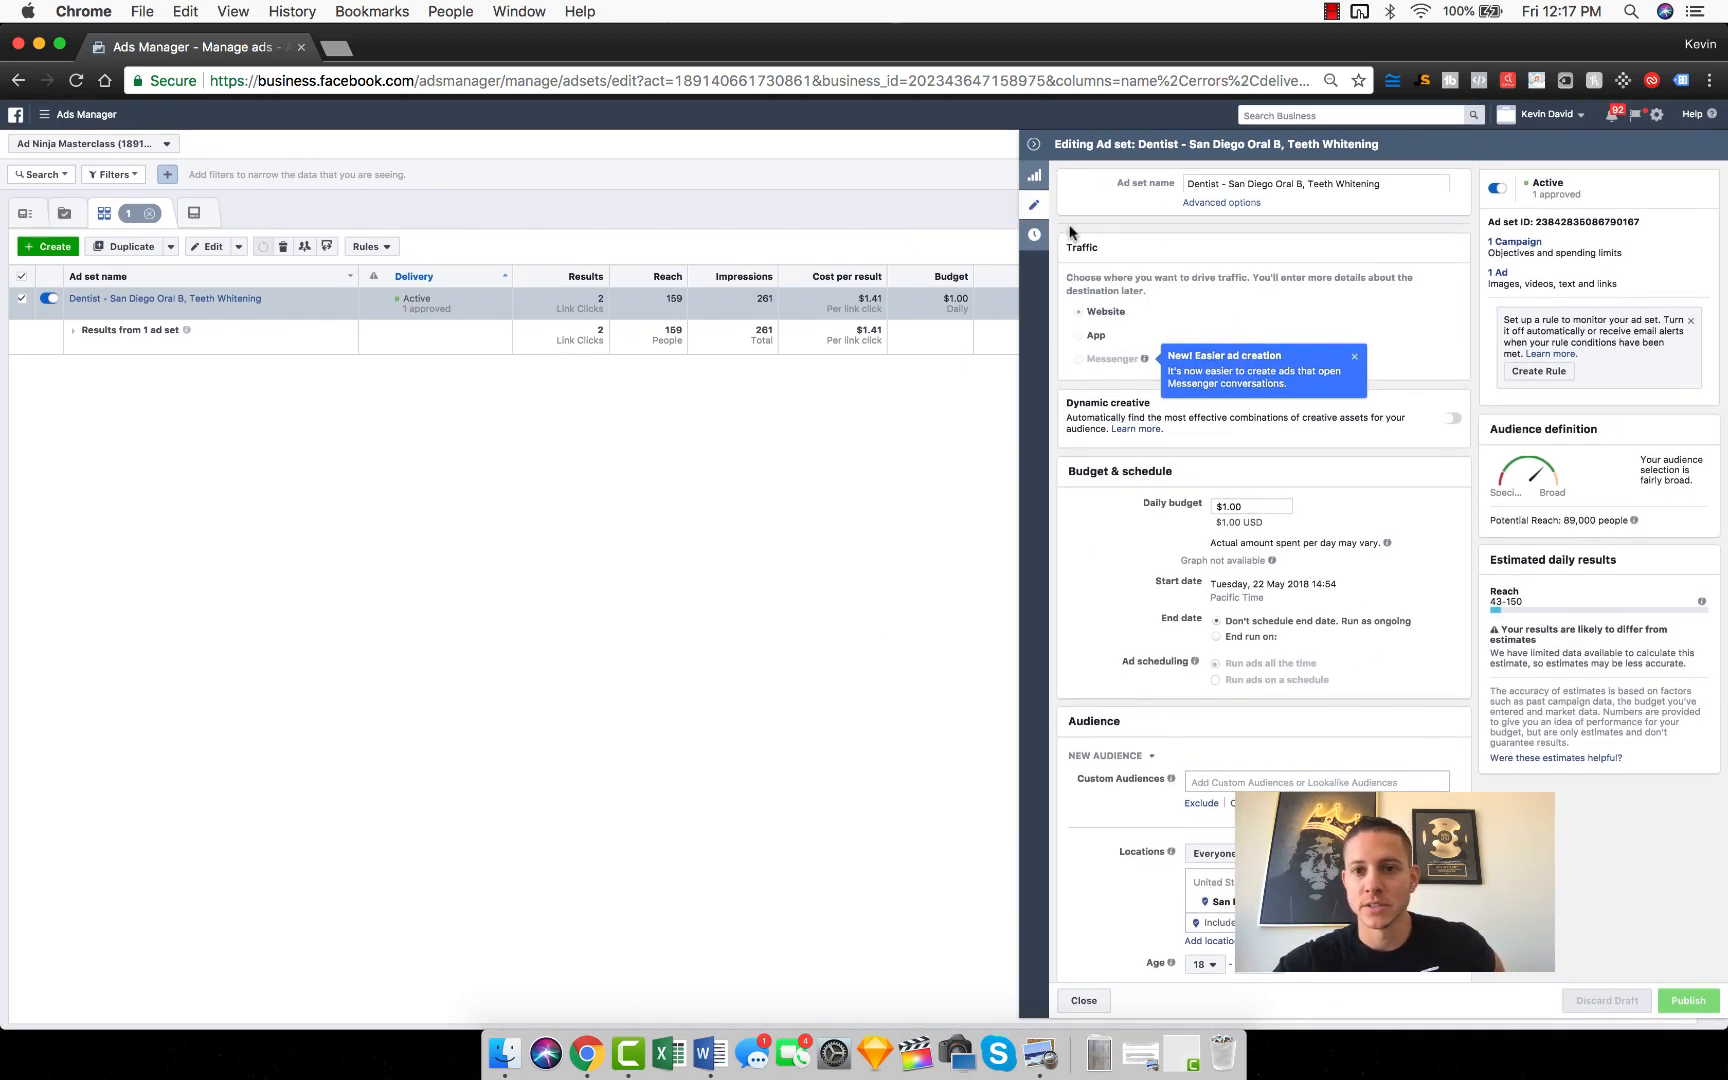
{"action": "scroll", "coordinate": [1346, 482], "scroll_direction": "down", "scroll_amount": 4}
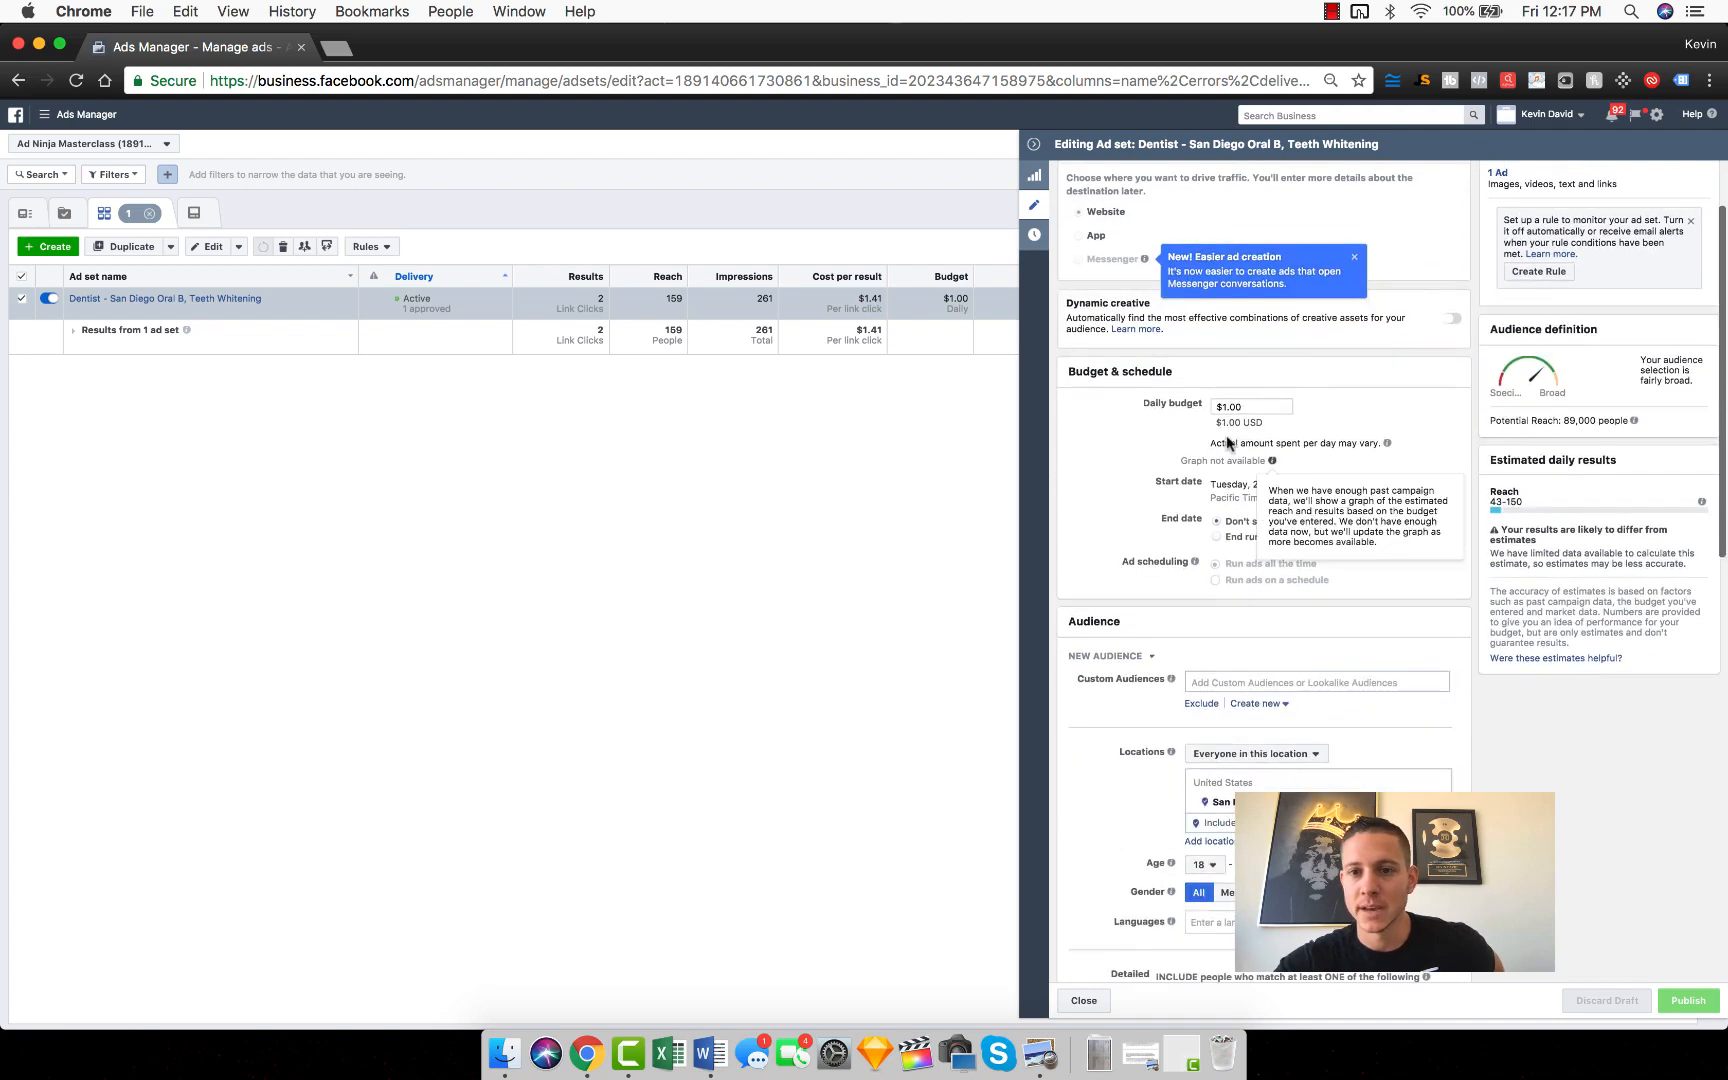
{"action": "scroll", "coordinate": [1407, 425], "scroll_direction": "down", "scroll_amount": 2}
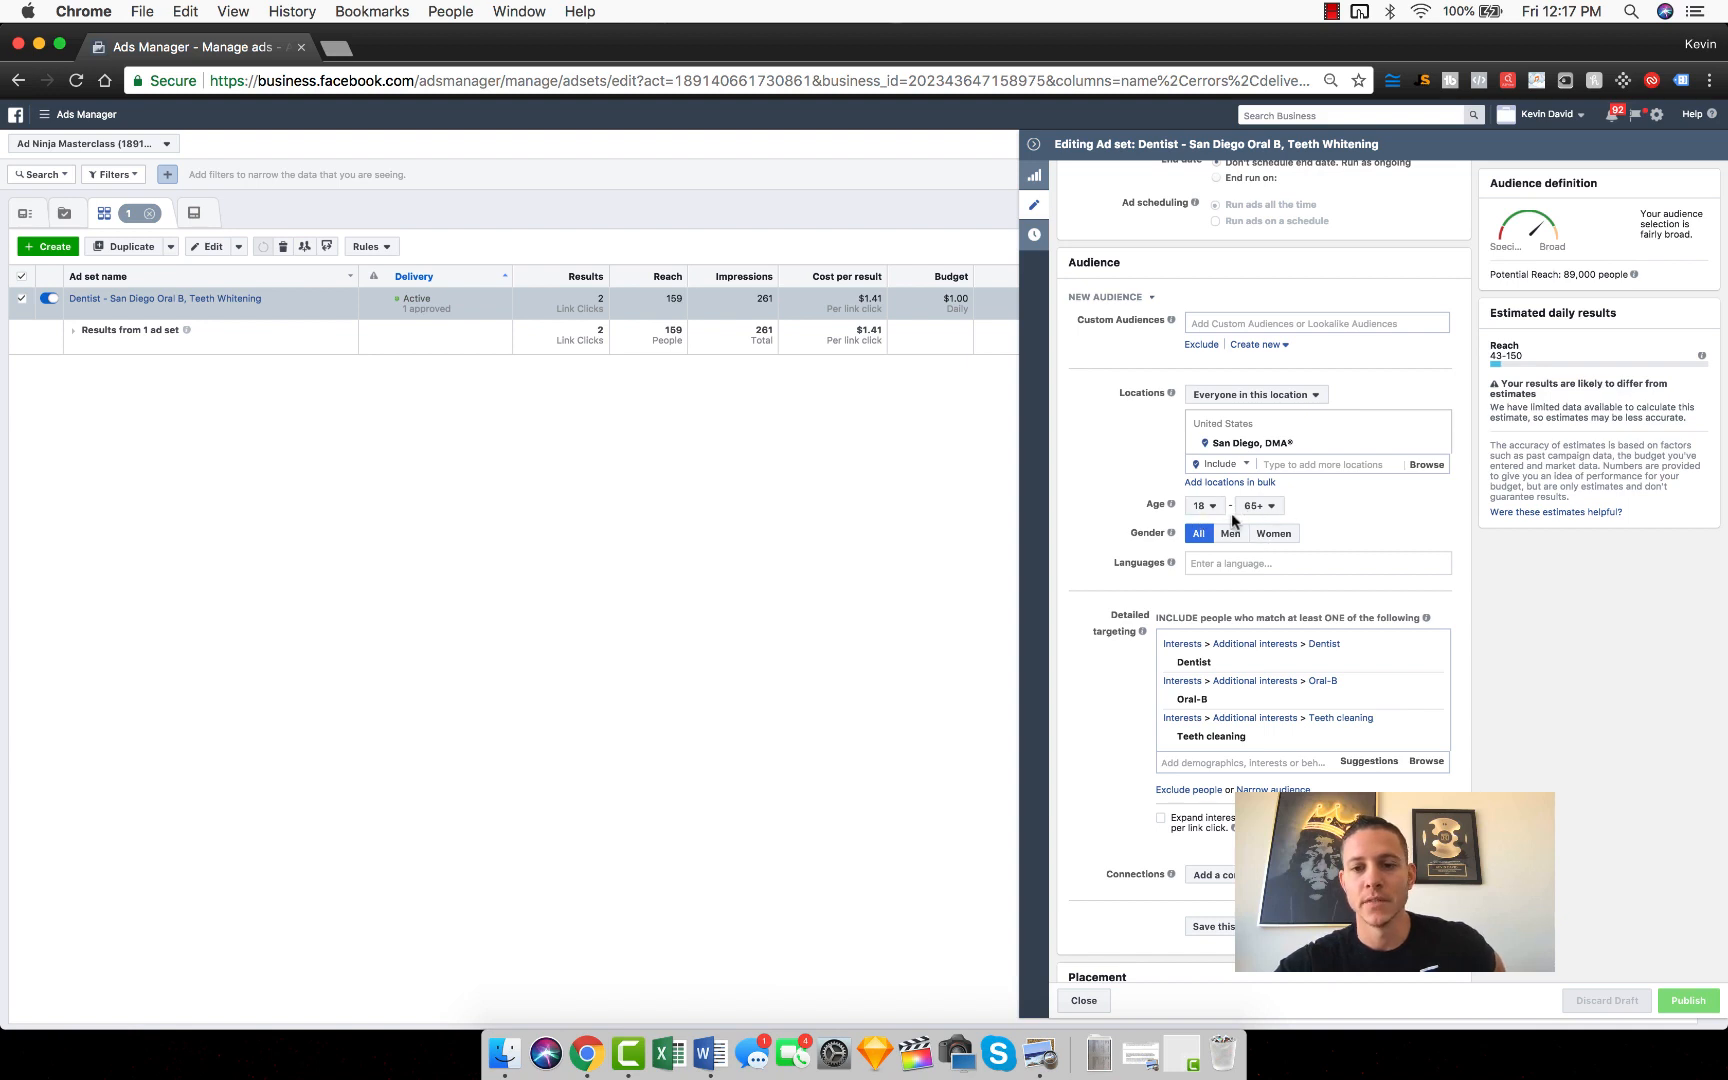
{"action": "scroll", "coordinate": [1385, 522], "scroll_direction": "down", "scroll_amount": 1}
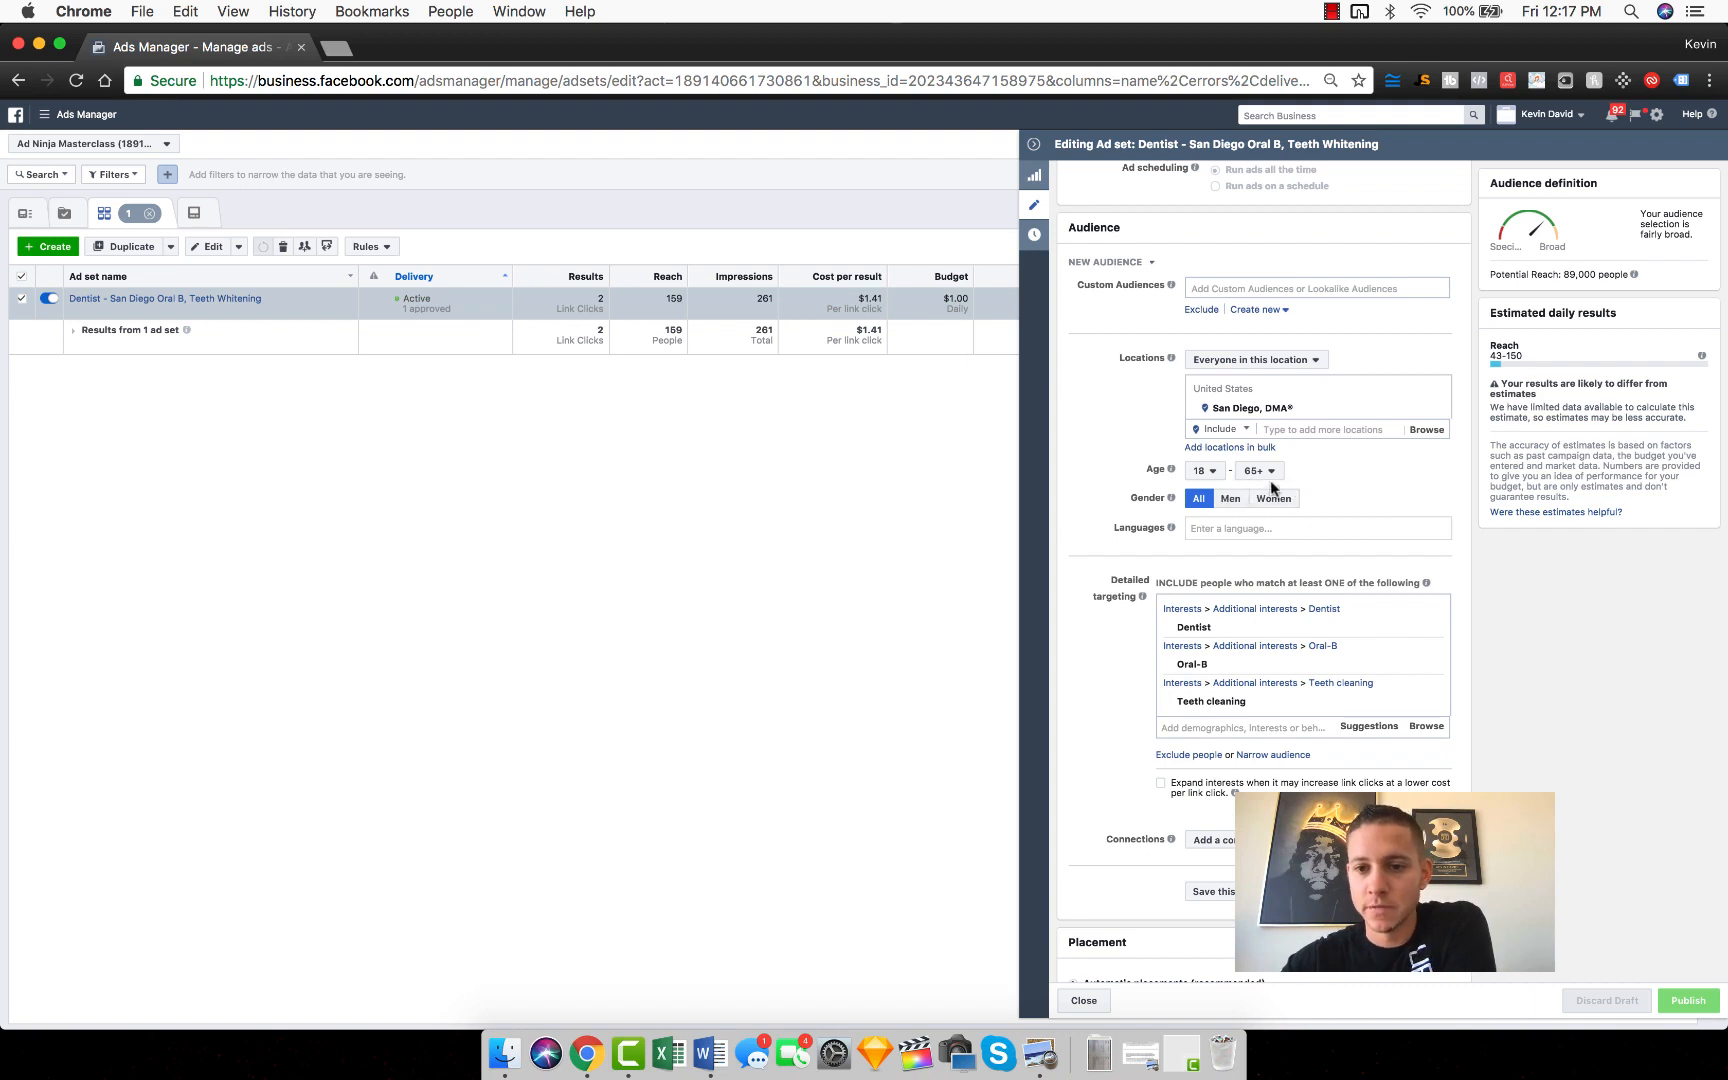
{"action": "scroll", "coordinate": [1454, 501], "scroll_direction": "down", "scroll_amount": 1}
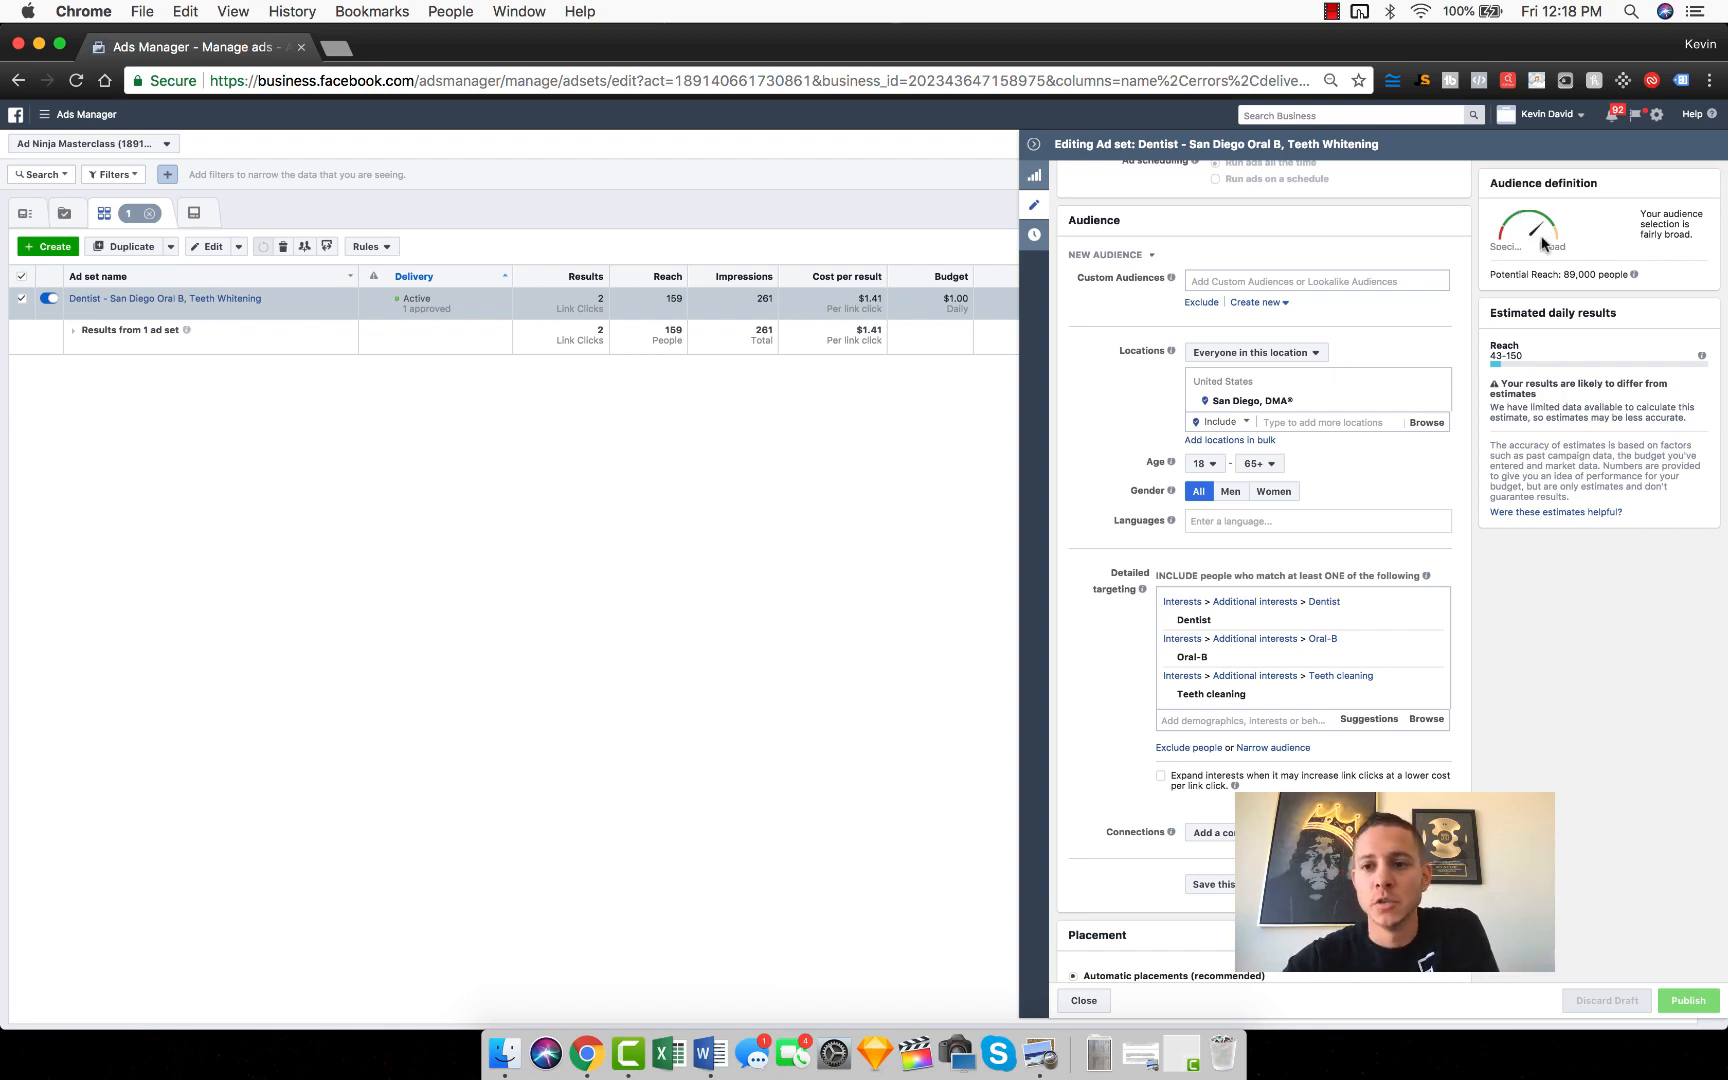
{"action": "scroll", "coordinate": [1517, 647], "scroll_direction": "down", "scroll_amount": 3}
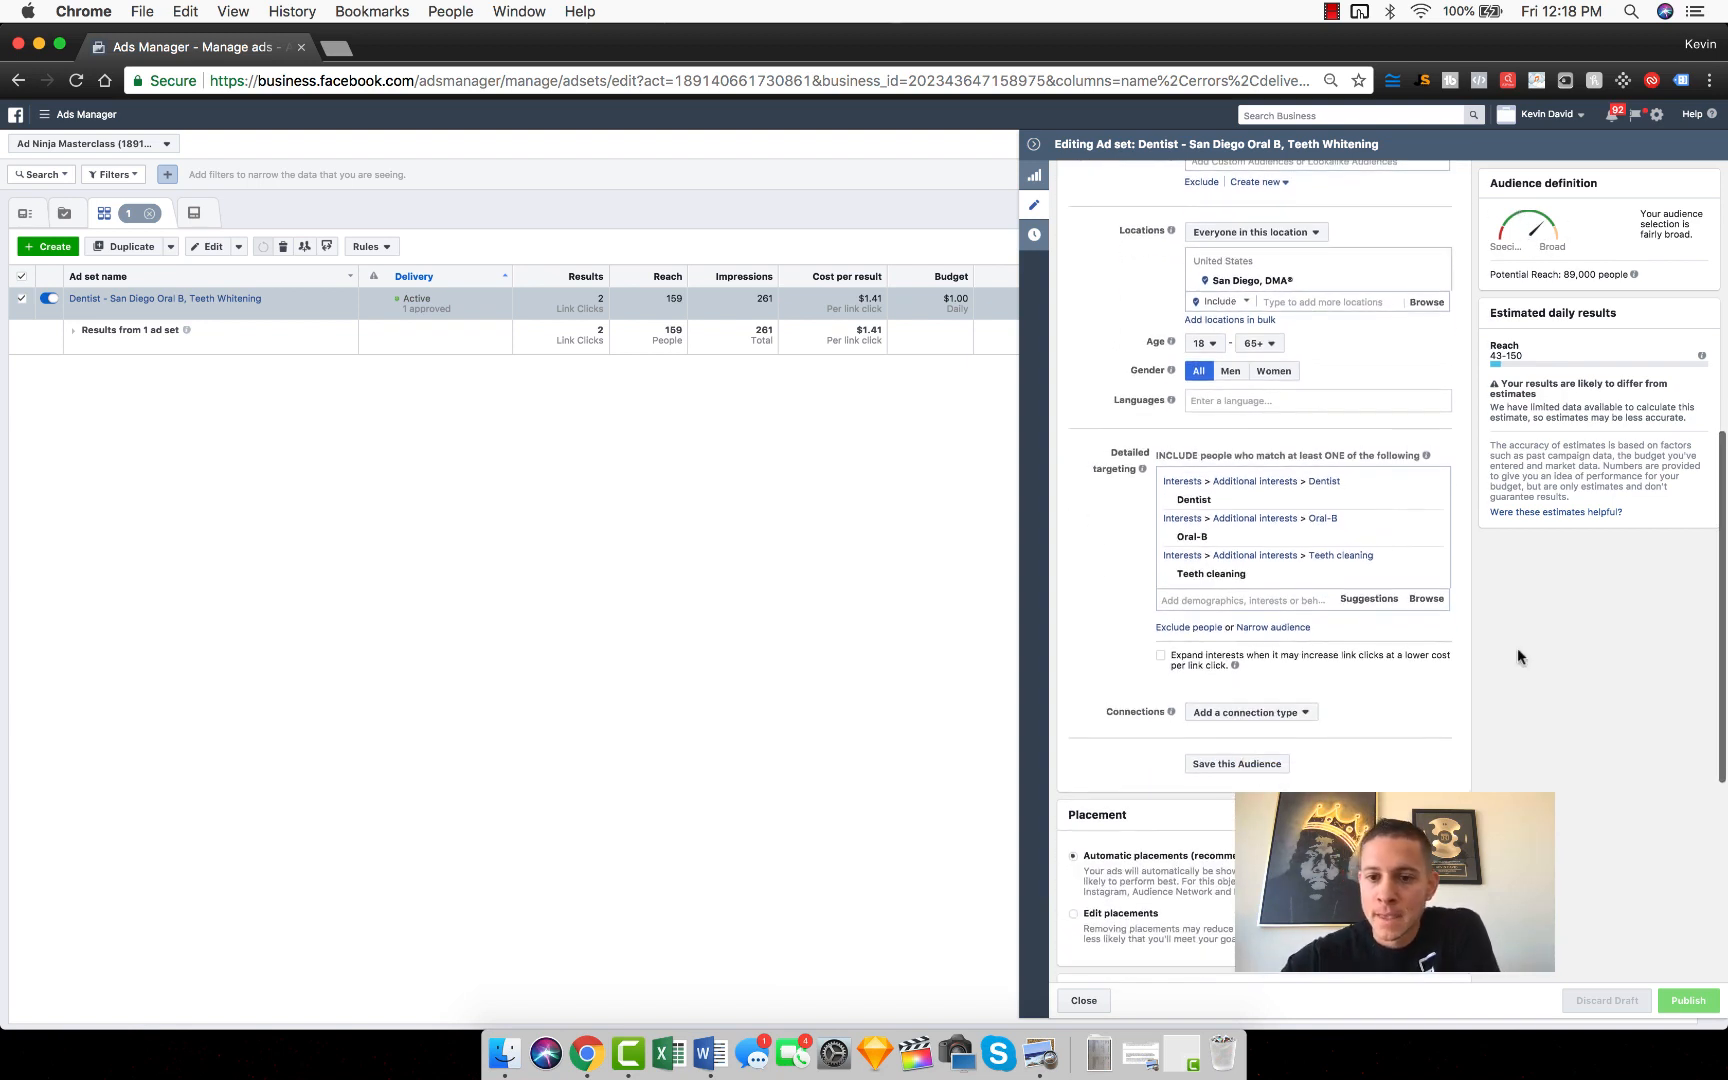
{"action": "mouse_move", "coordinate": [1283, 507]}
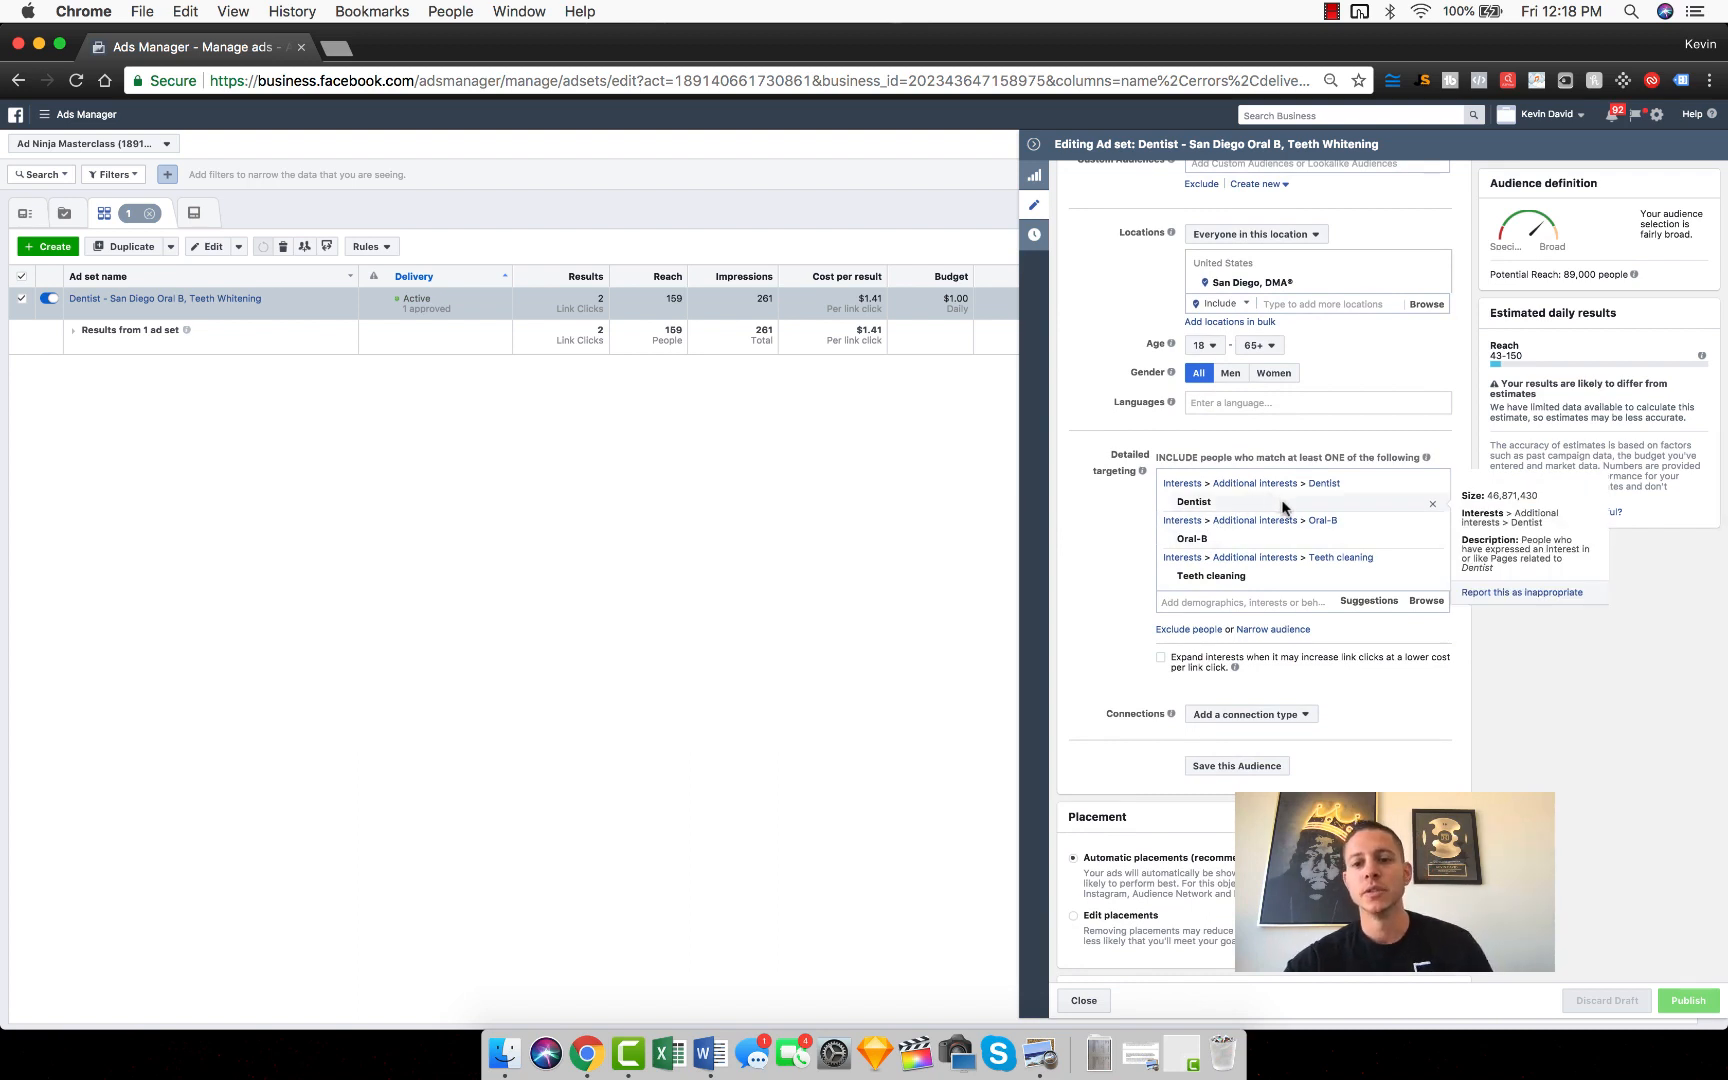
{"action": "scroll", "coordinate": [1258, 450], "scroll_direction": "up", "scroll_amount": 1}
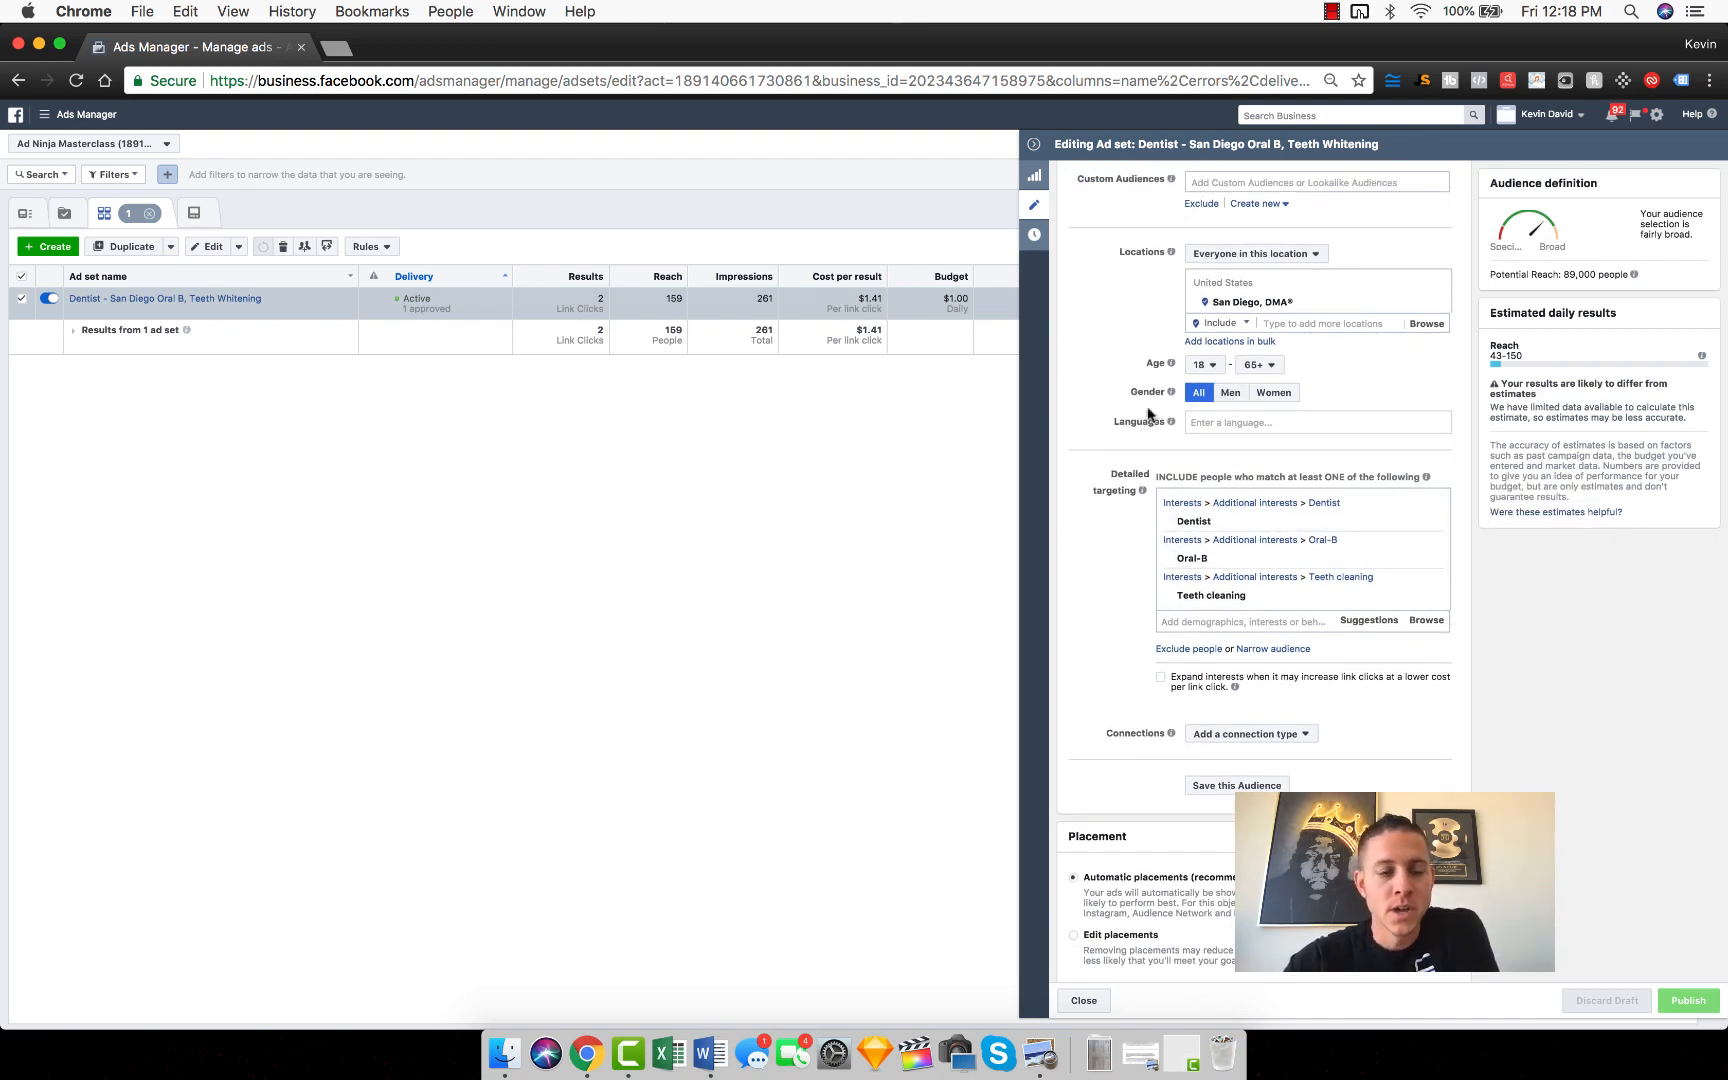
{"action": "scroll", "coordinate": [1316, 582], "scroll_direction": "down", "scroll_amount": 2}
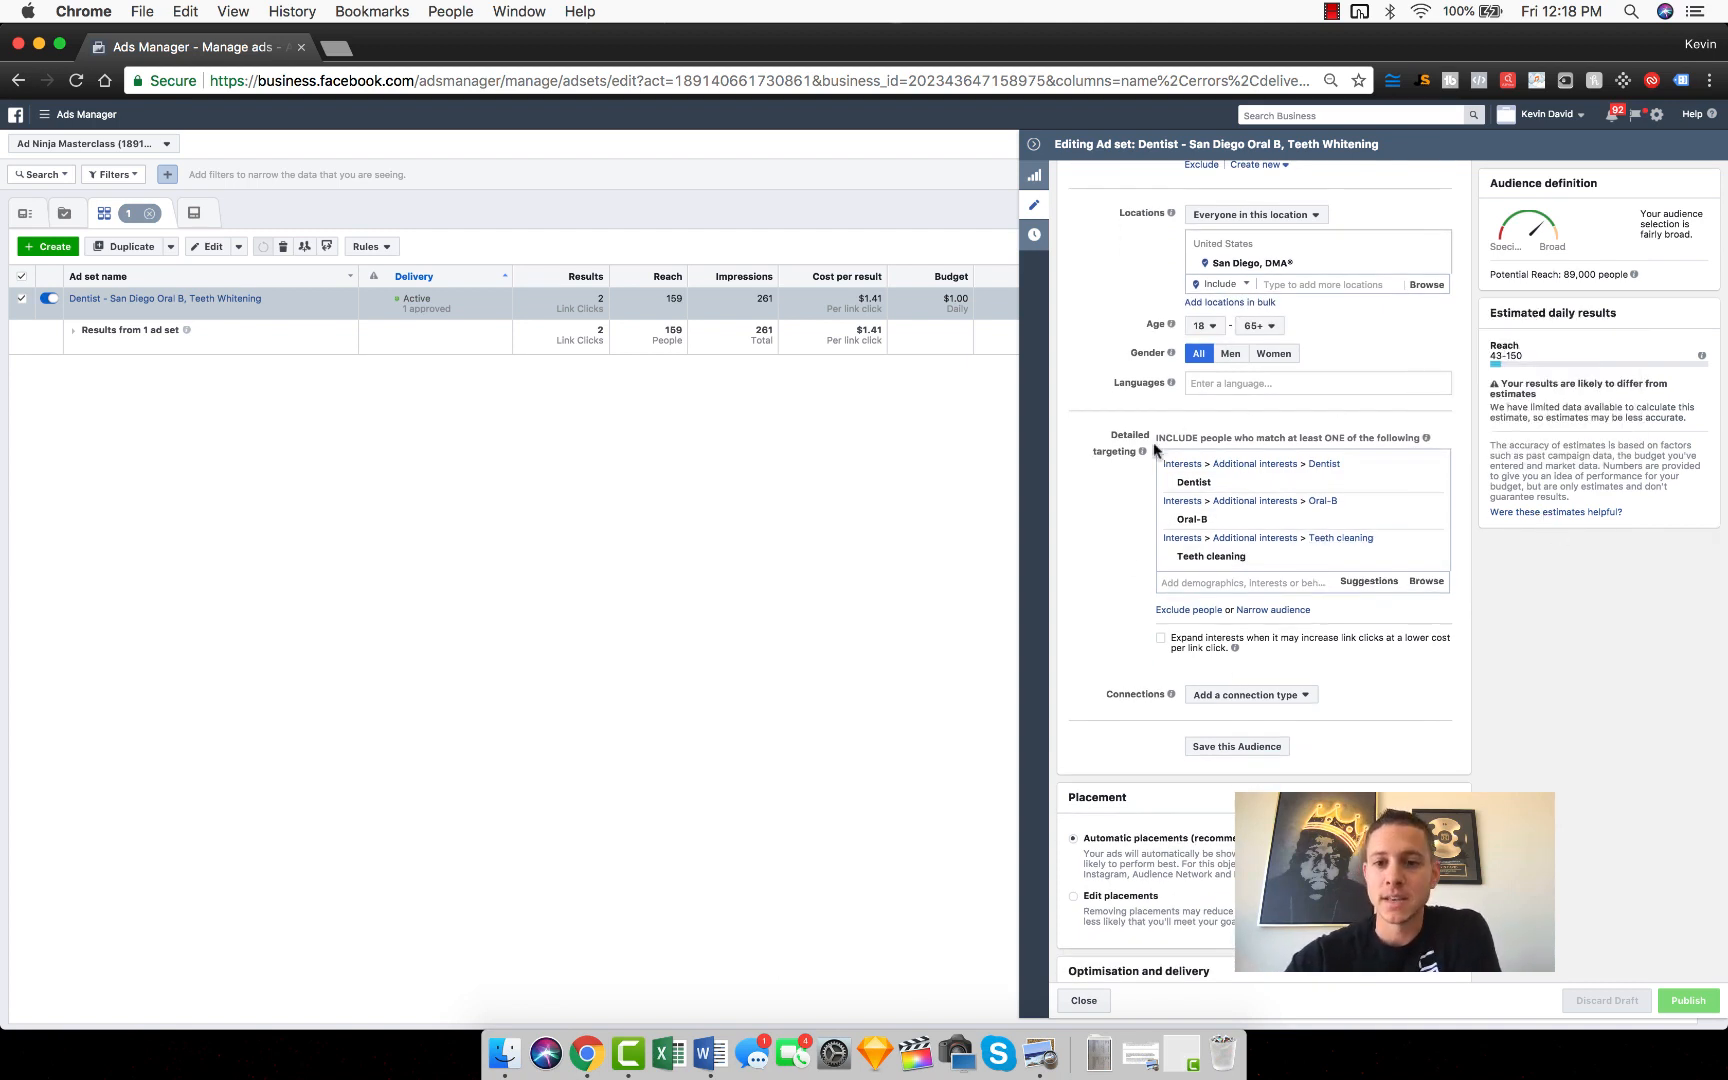
{"action": "scroll", "coordinate": [1112, 440], "scroll_direction": "up", "scroll_amount": 4}
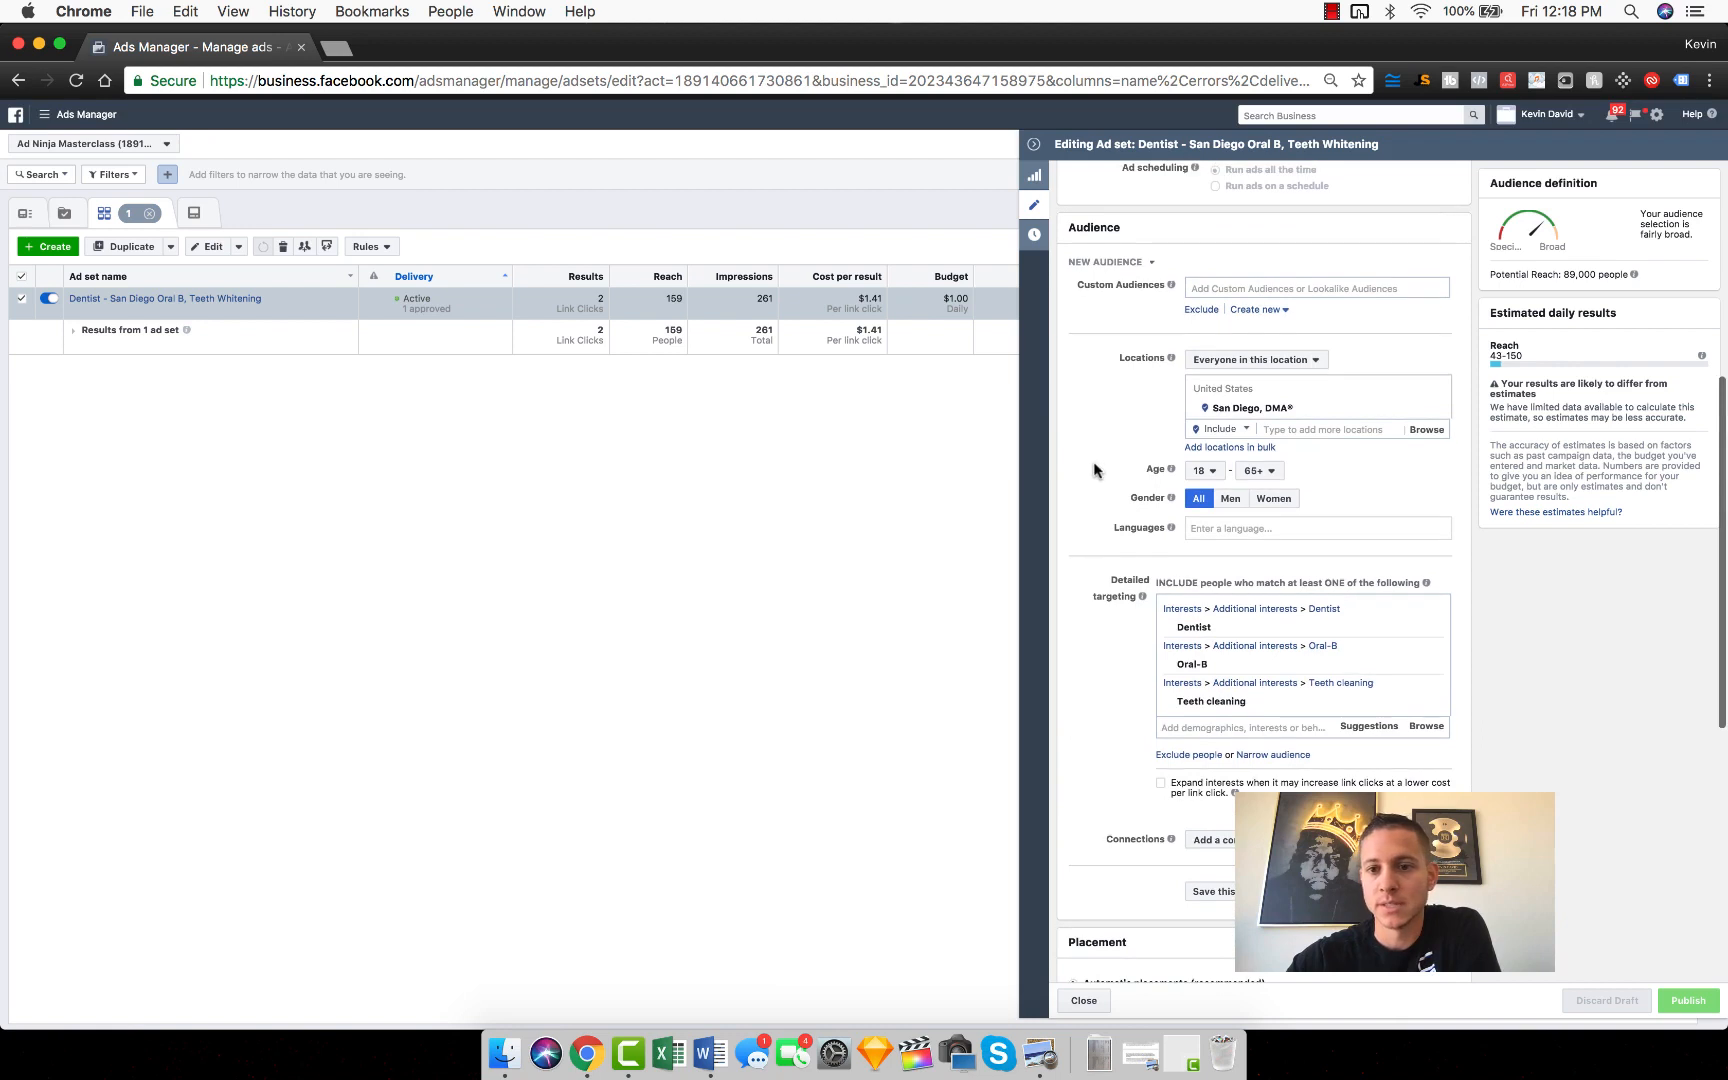
{"action": "scroll", "coordinate": [1125, 468], "scroll_direction": "up", "scroll_amount": 2}
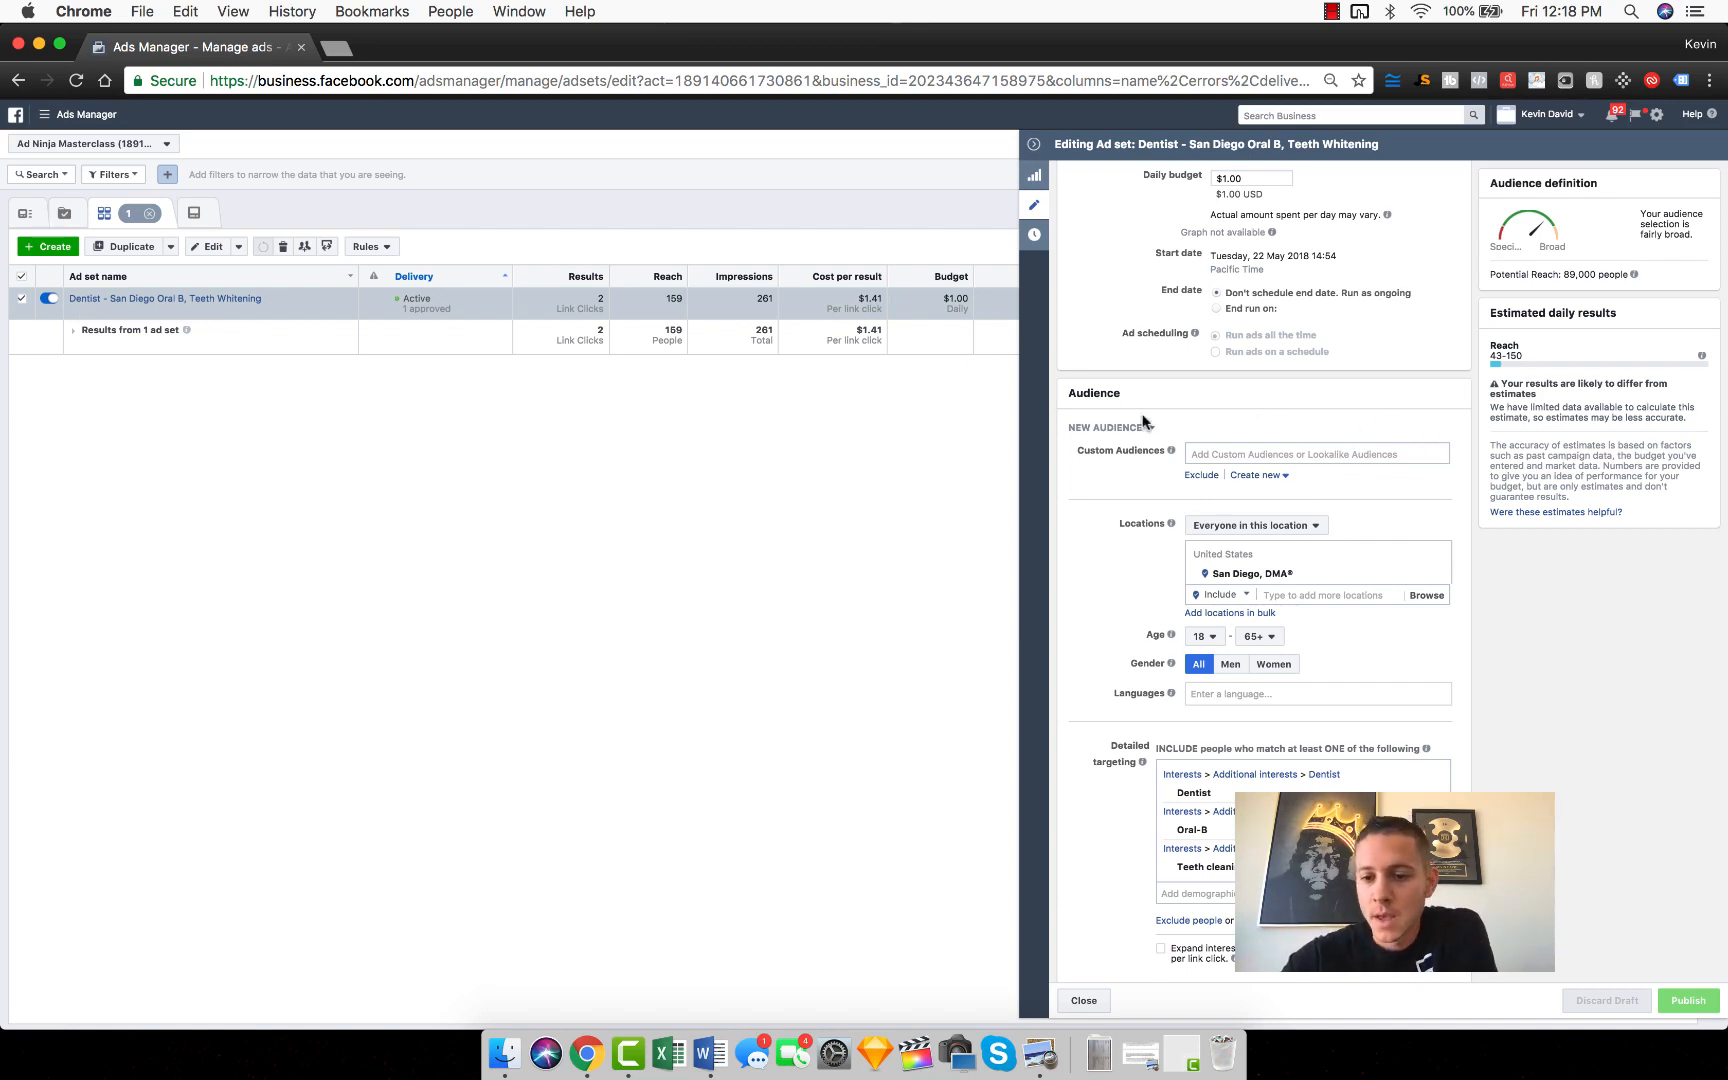
{"action": "scroll", "coordinate": [1142, 415], "scroll_direction": "down", "scroll_amount": 8}
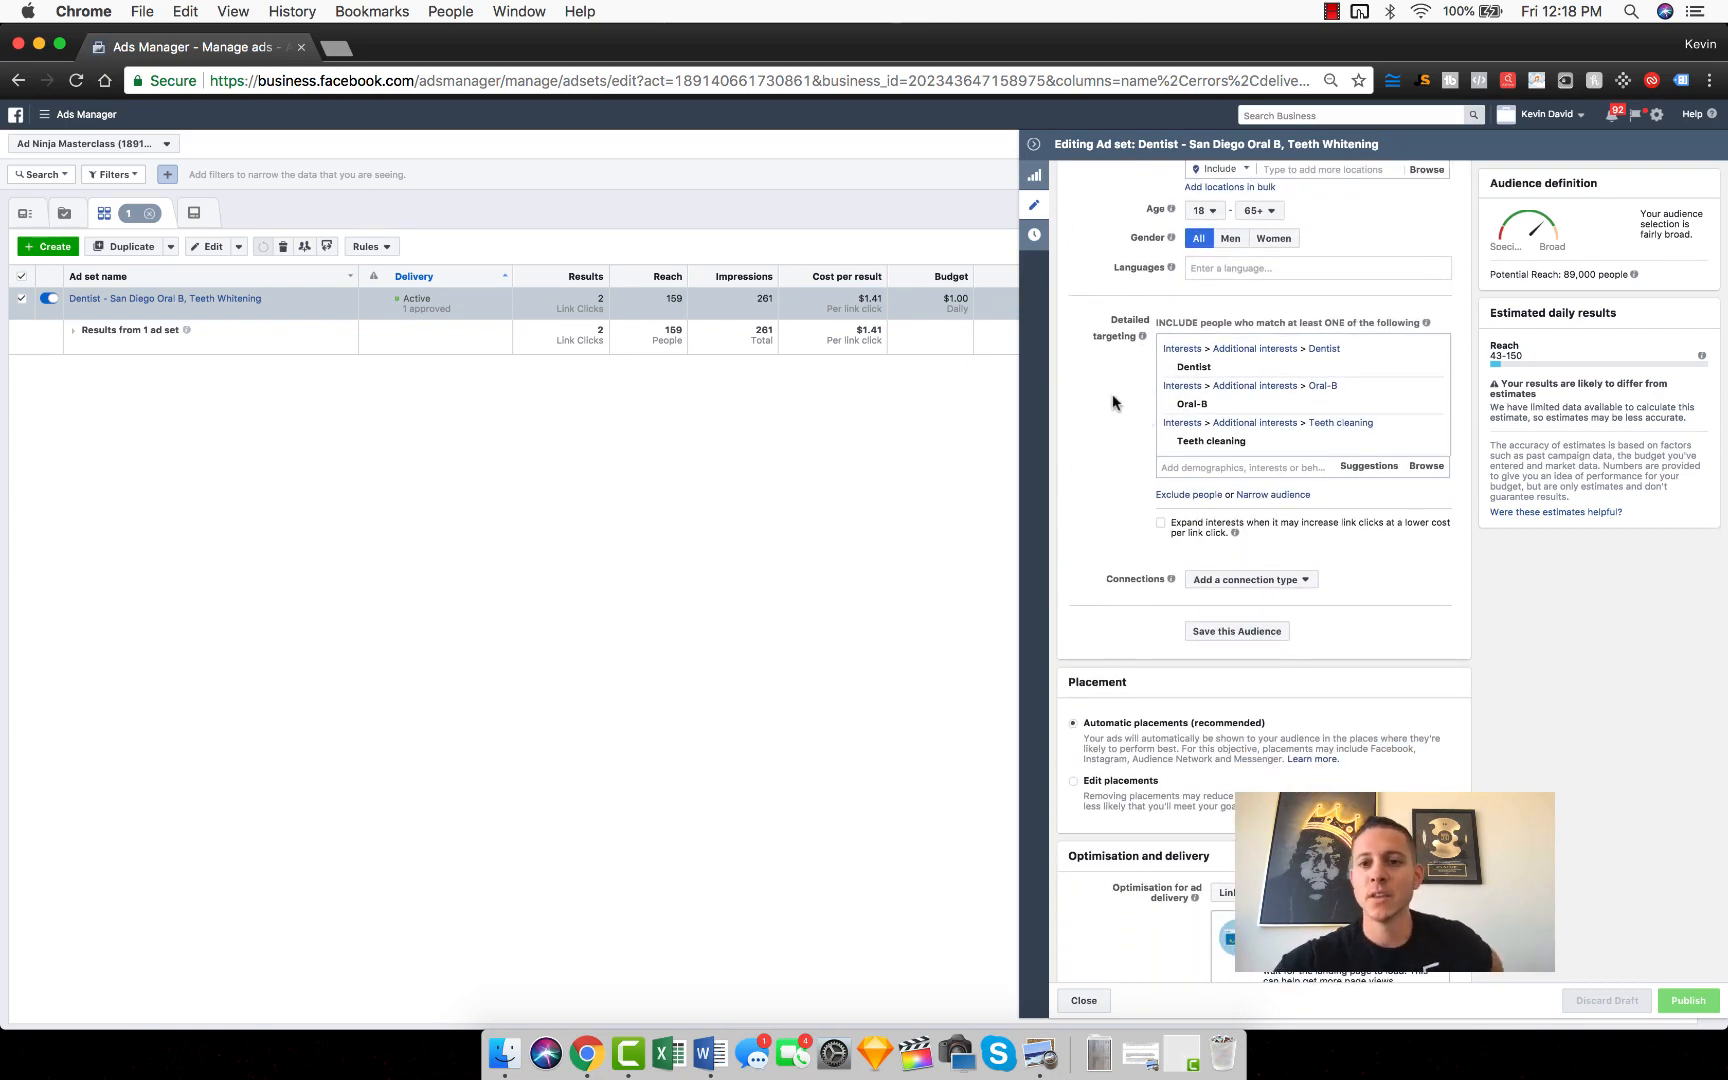
{"action": "scroll", "coordinate": [1115, 403], "scroll_direction": "down", "scroll_amount": 1}
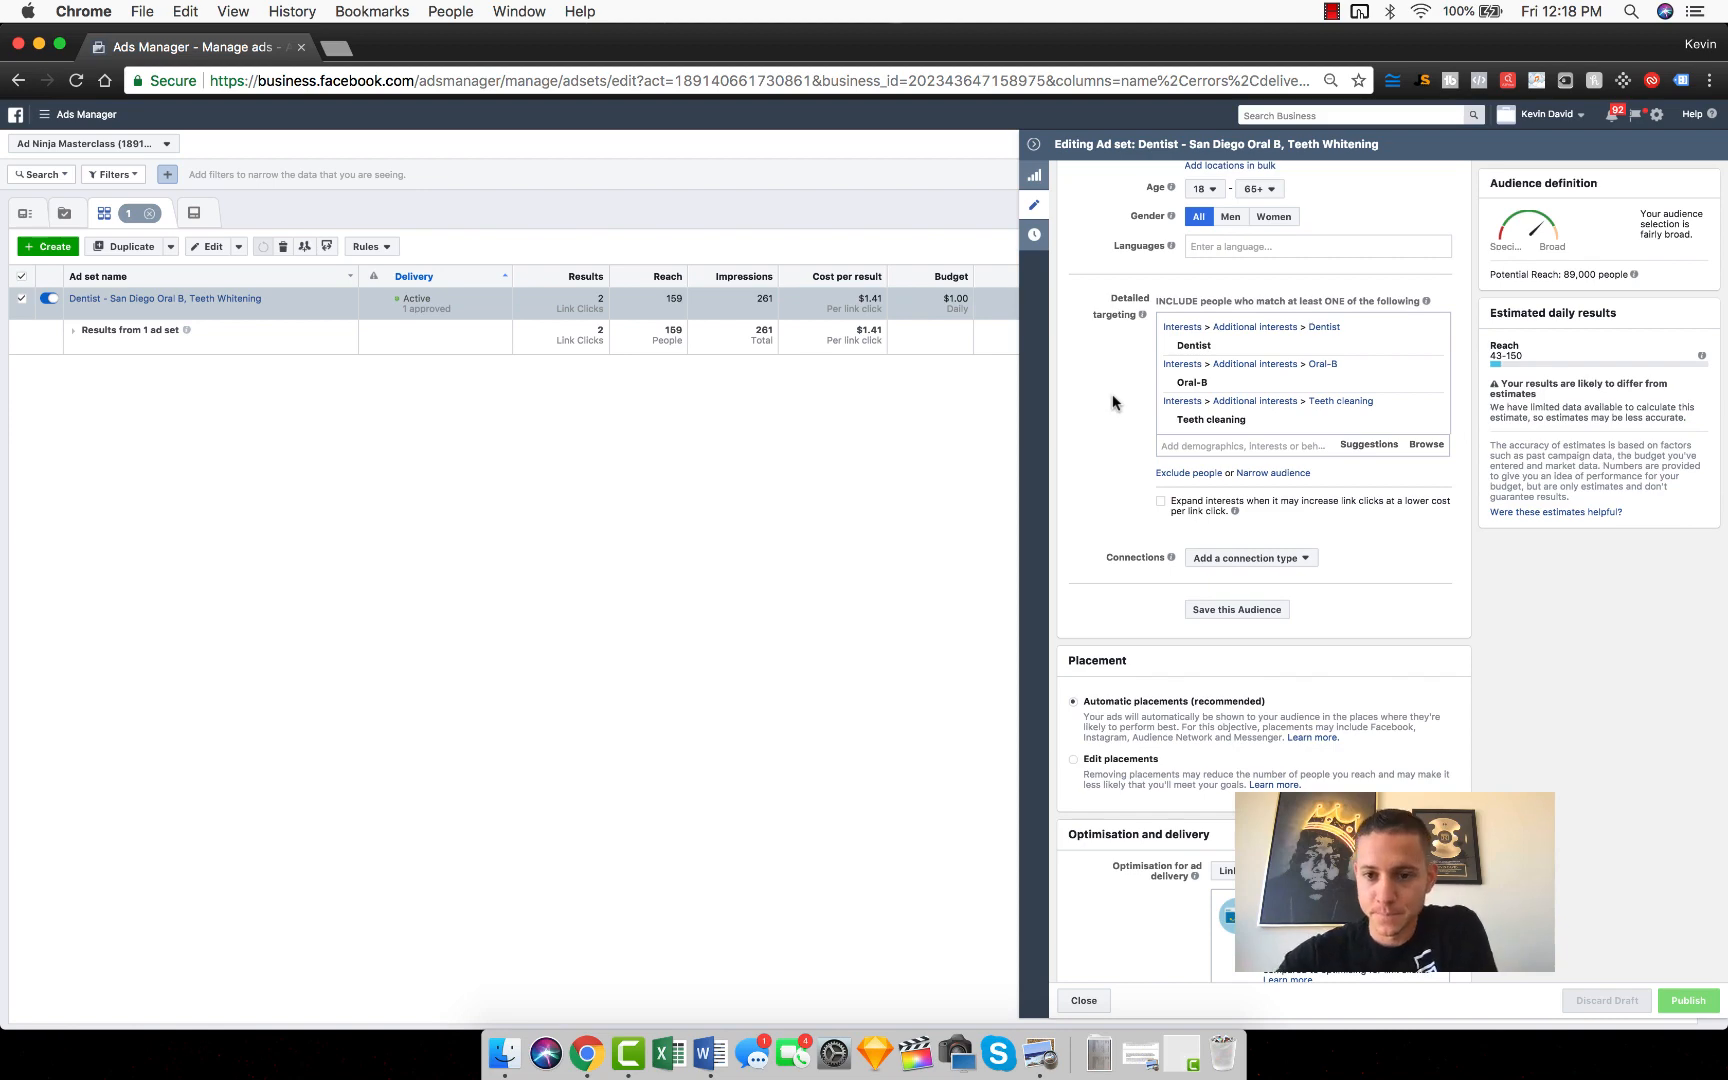
{"action": "scroll", "coordinate": [1113, 402], "scroll_direction": "down", "scroll_amount": 6}
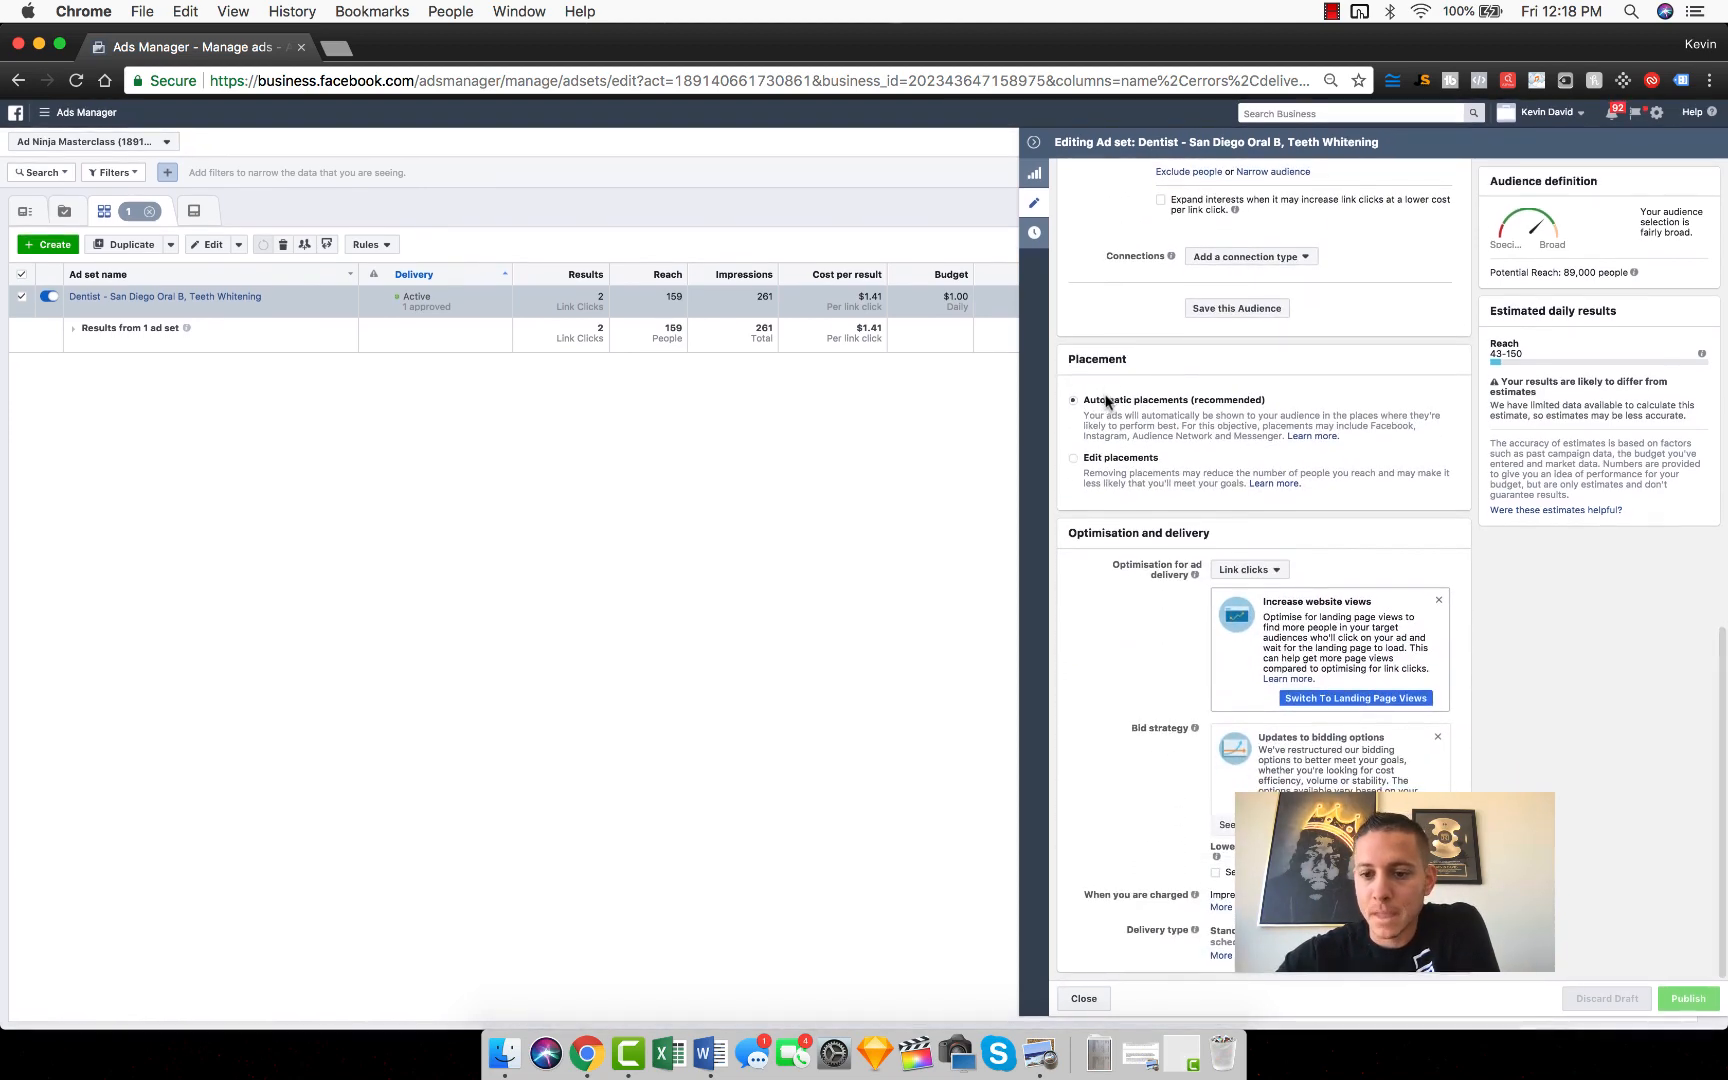
{"action": "left_click", "coordinate": [1035, 147]}
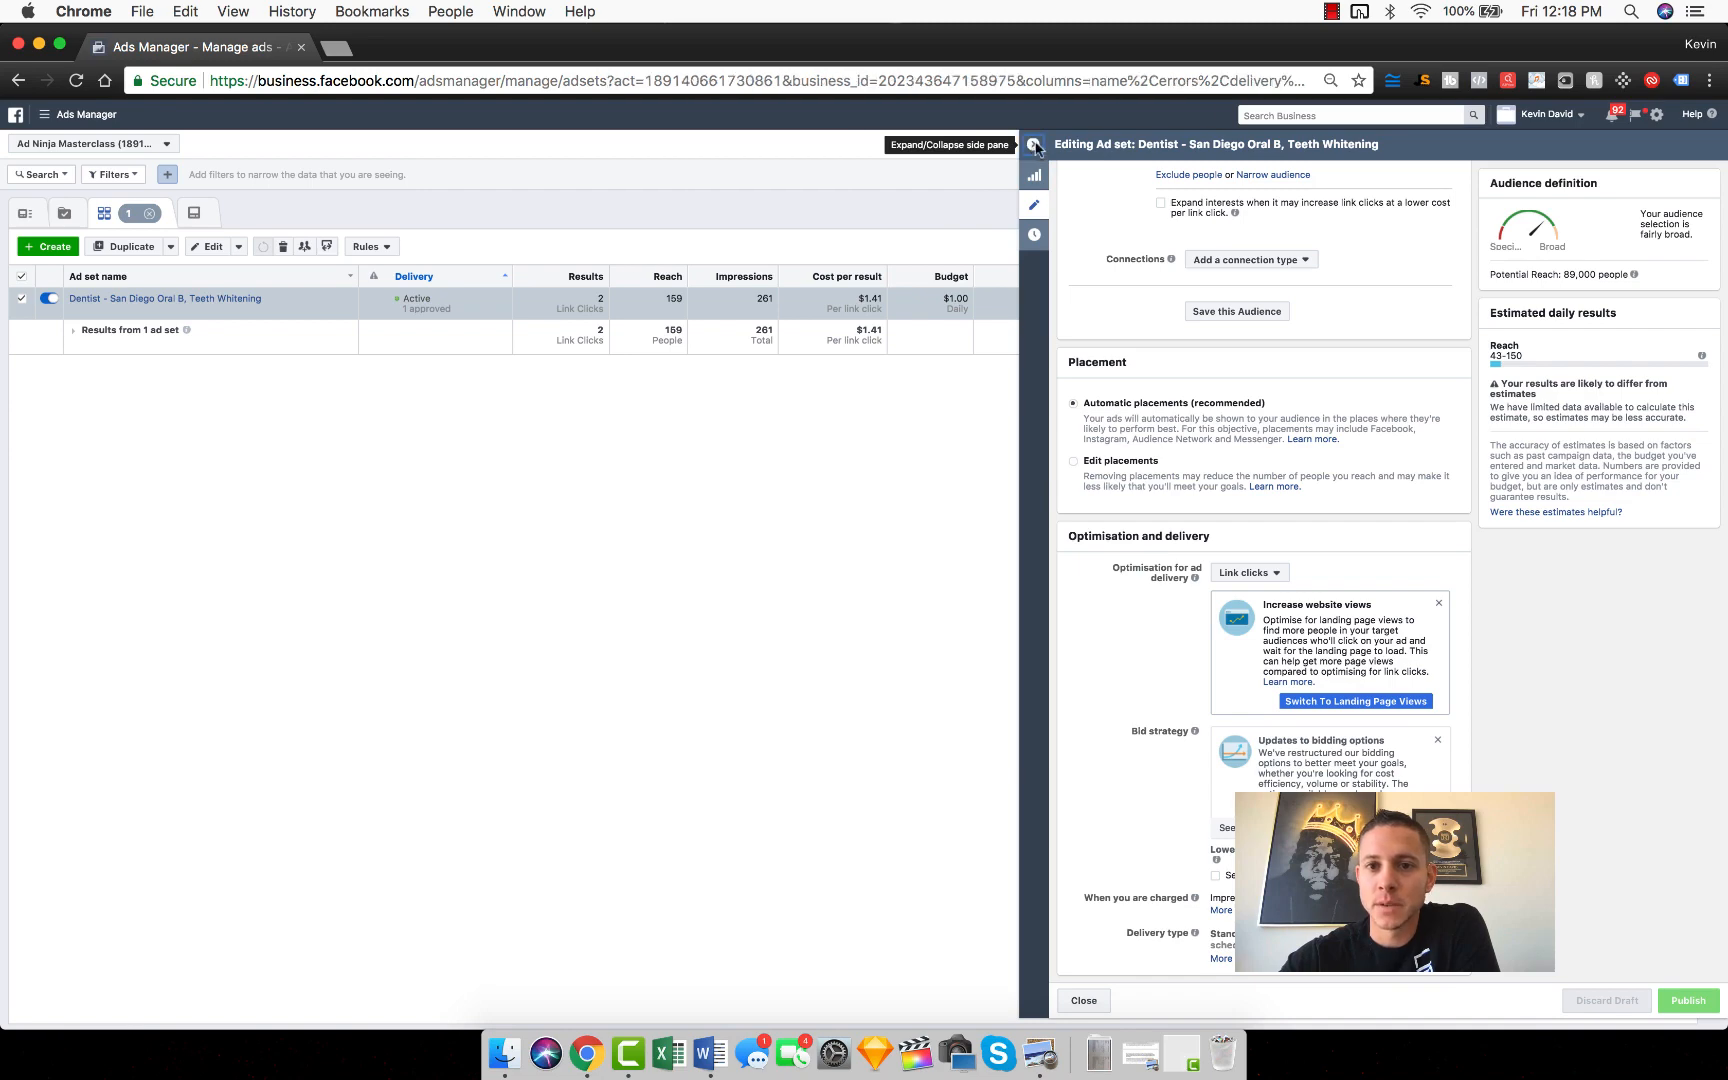
Step: Duplicate the ad set into the original campaign with 2 copies and publish the draft copies
{"action": "mouse_move", "coordinate": [182, 318]}
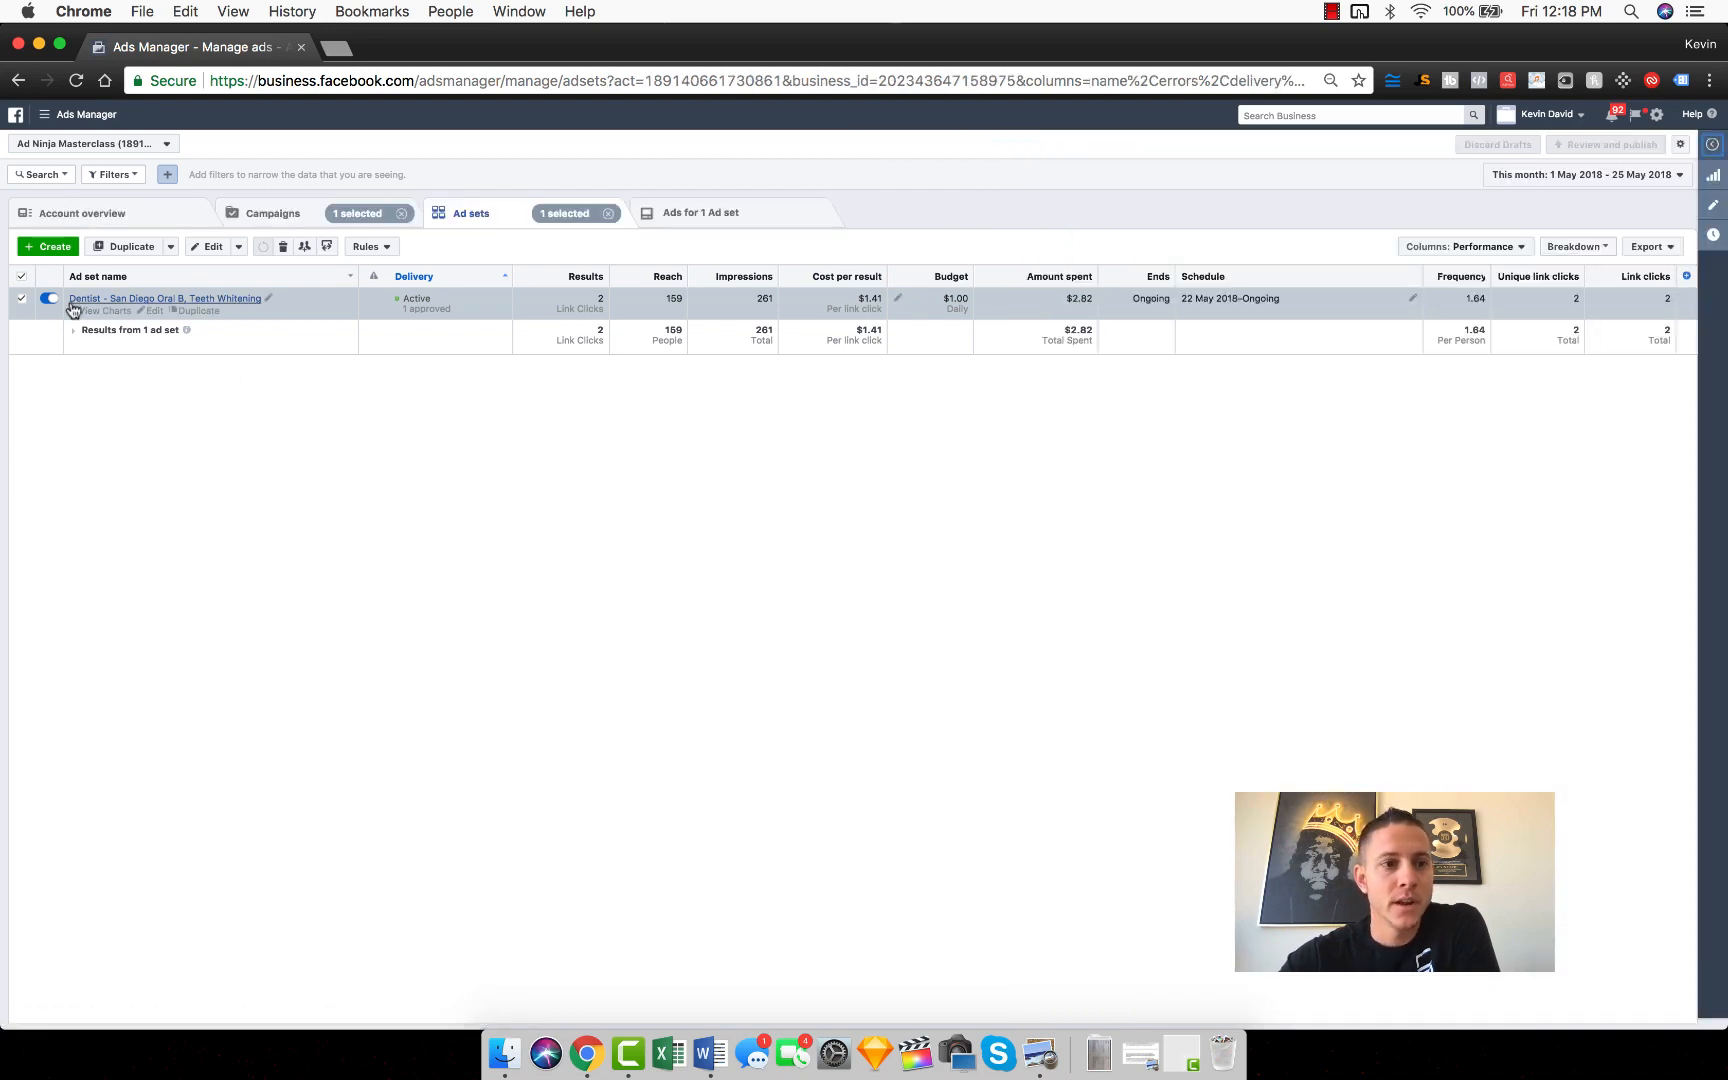
{"action": "left_click", "coordinate": [182, 314]}
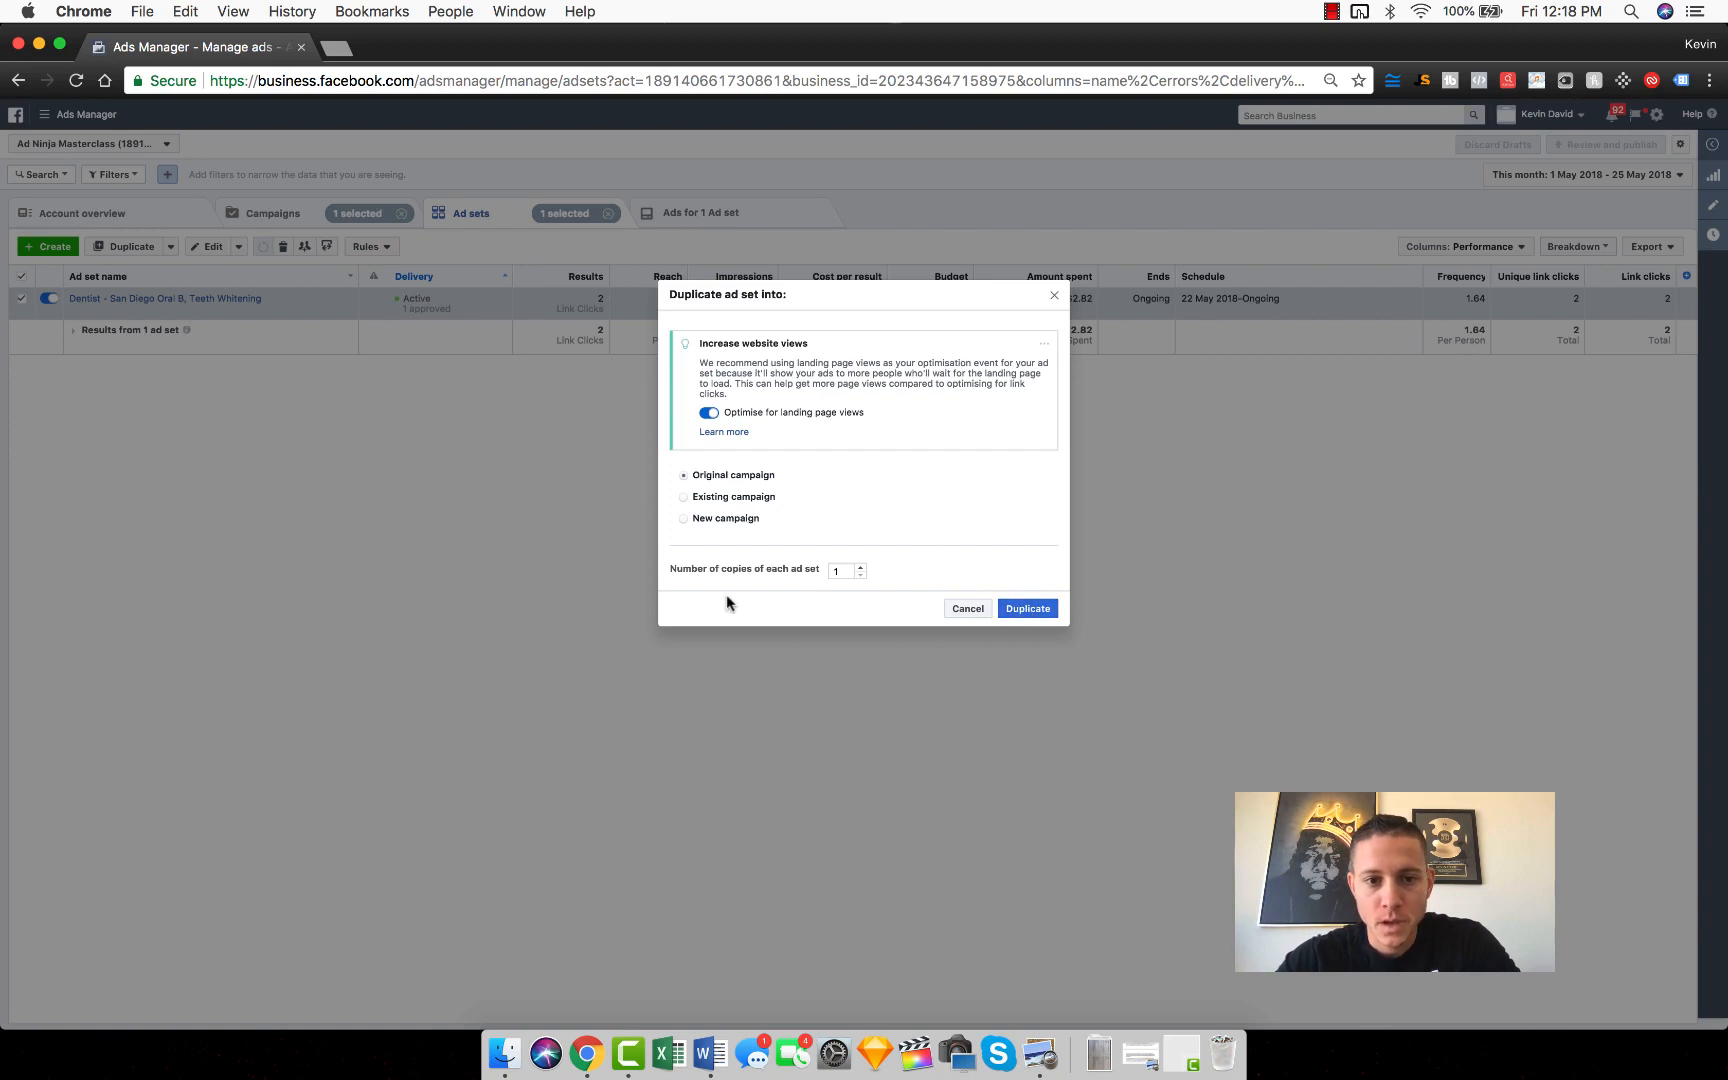
{"action": "left_click", "coordinate": [860, 574]}
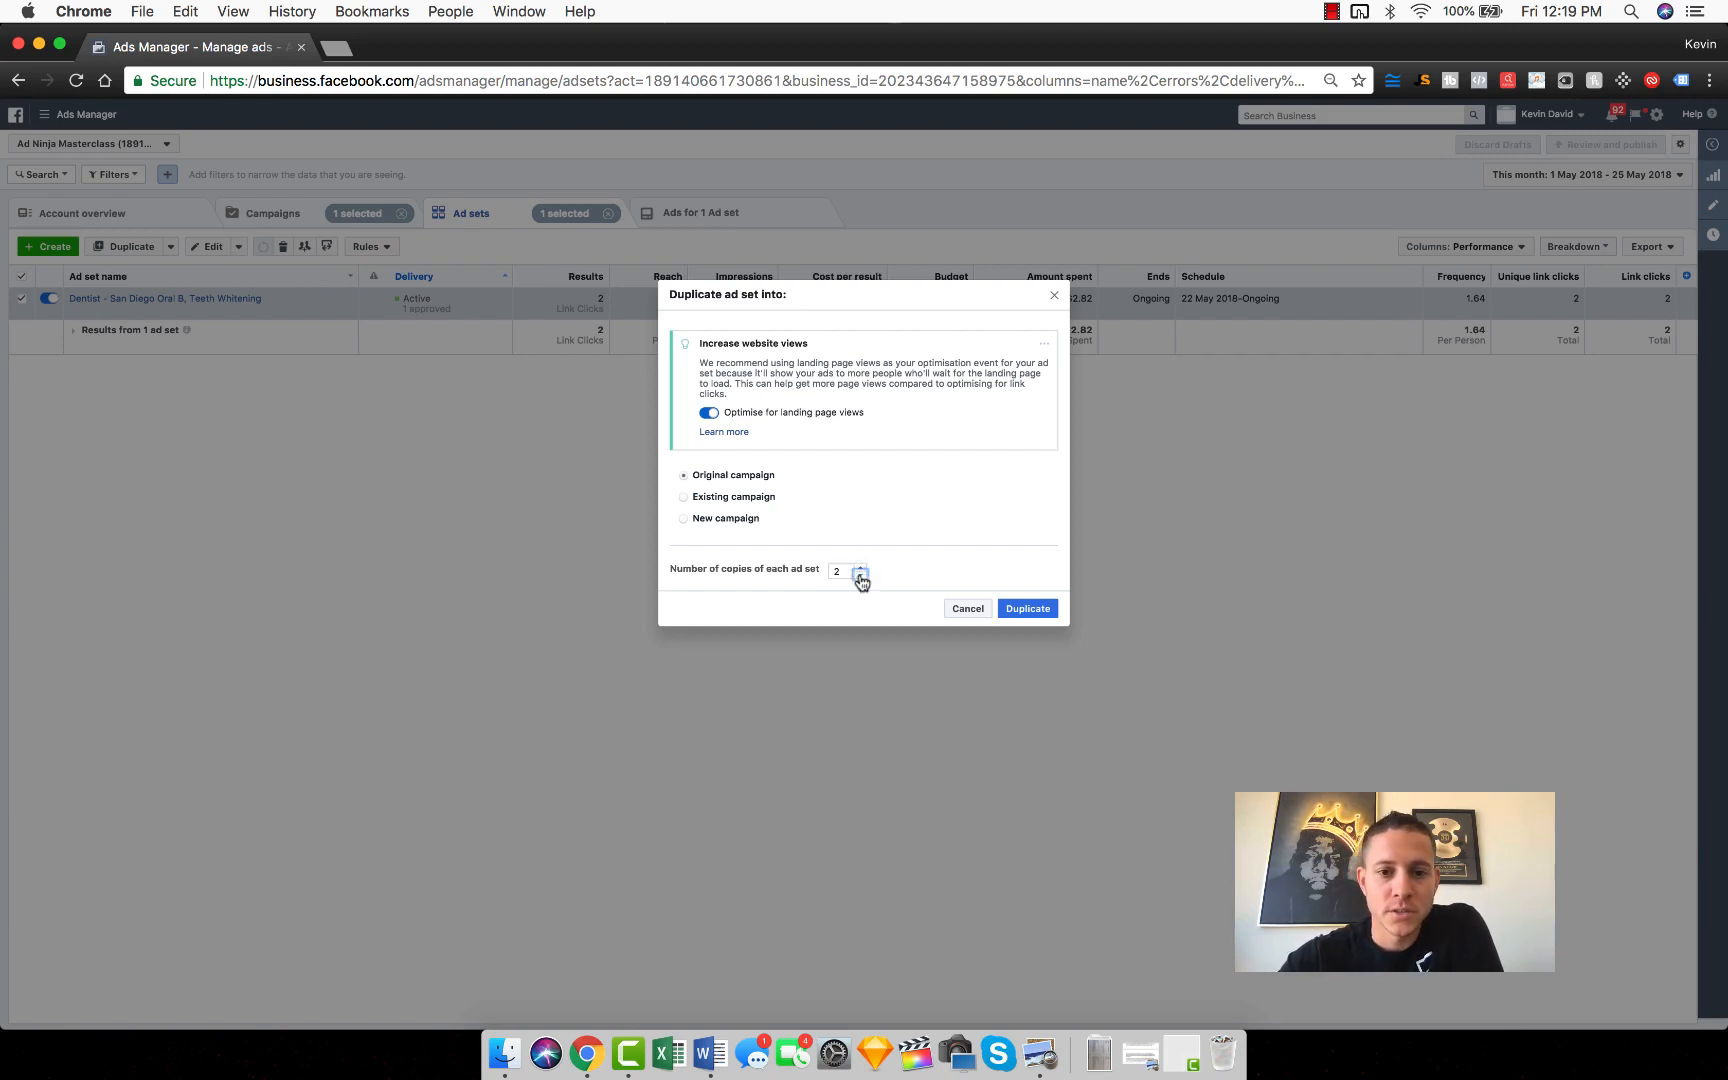
{"action": "left_click", "coordinate": [1036, 608]}
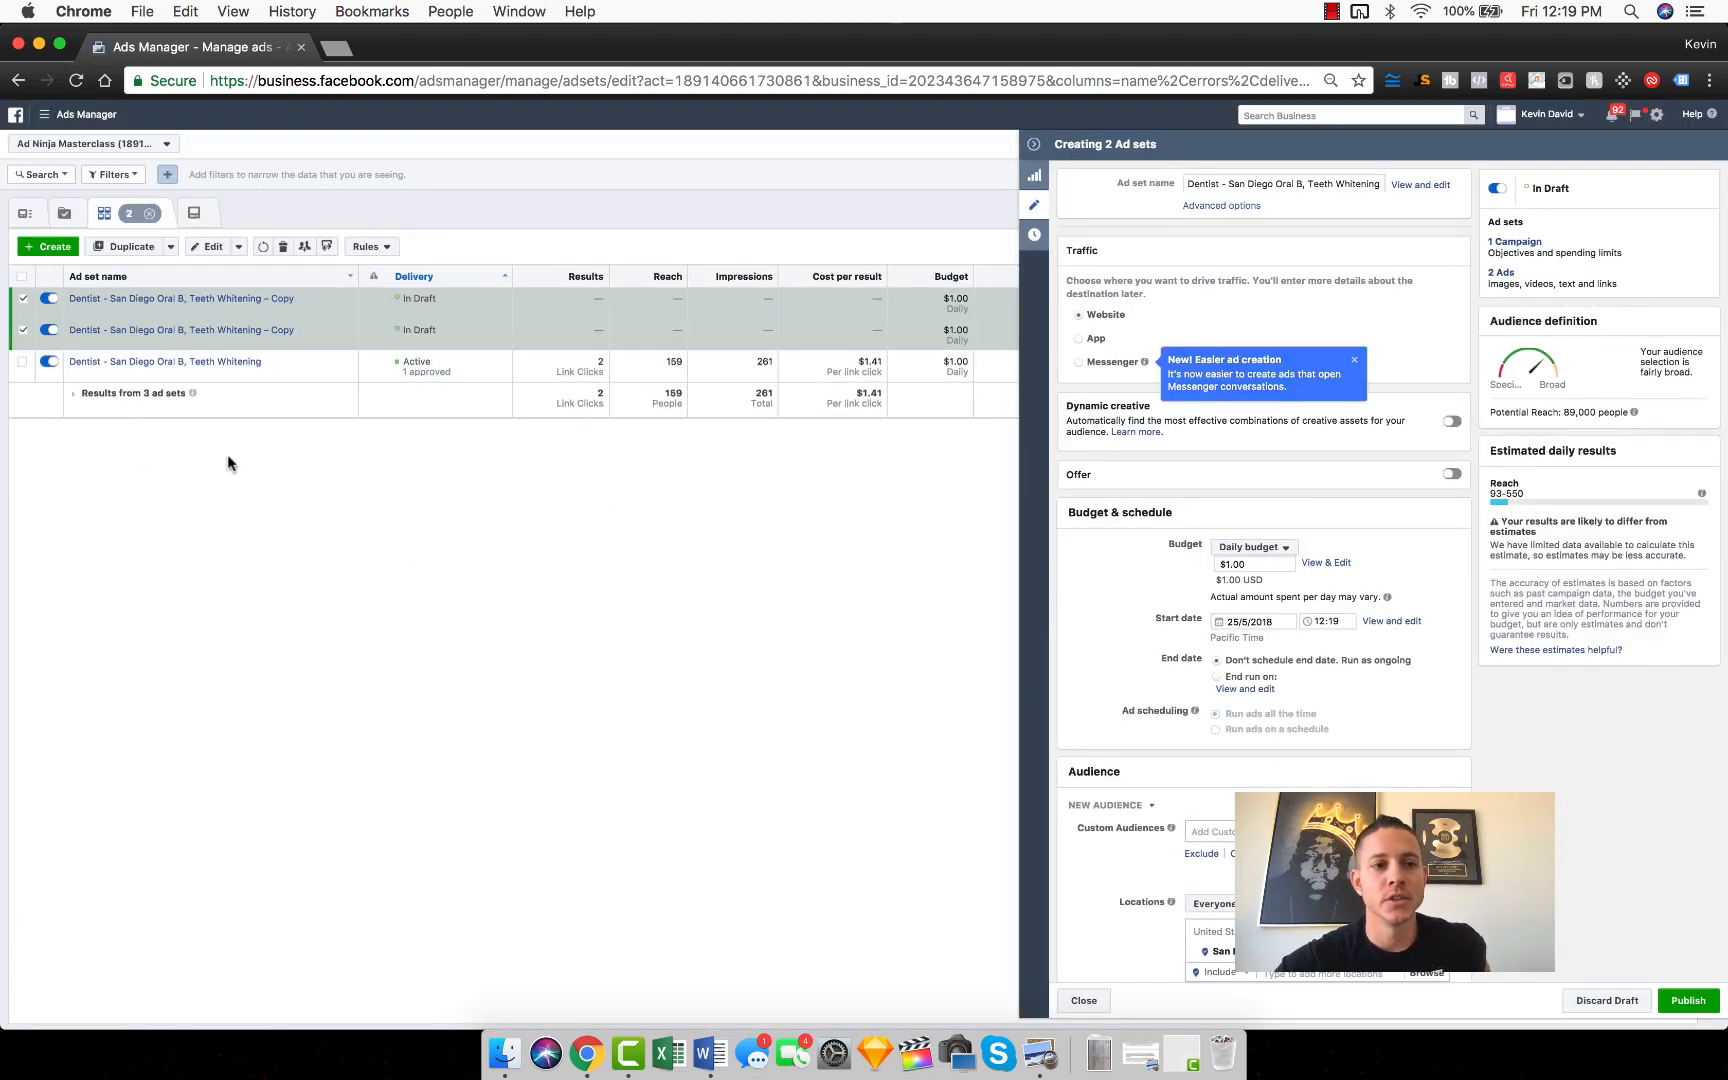
{"action": "left_click", "coordinate": [298, 332]}
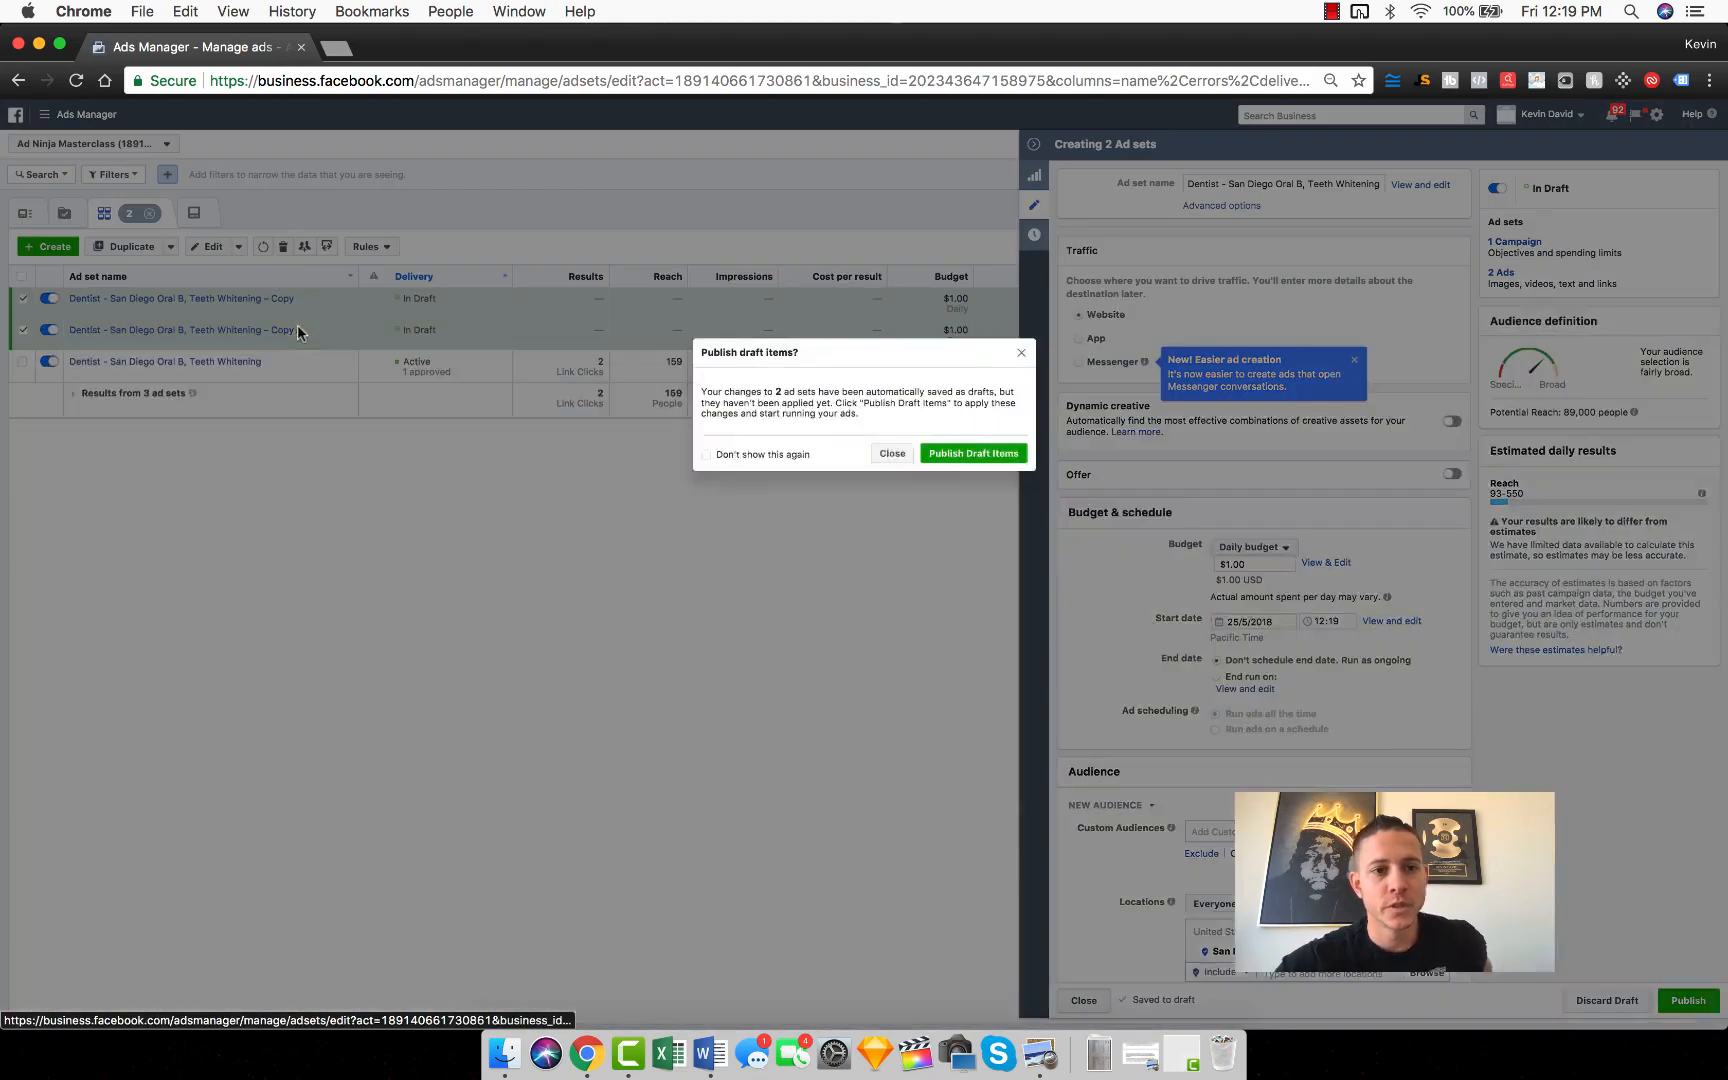
{"action": "left_click", "coordinate": [967, 455]}
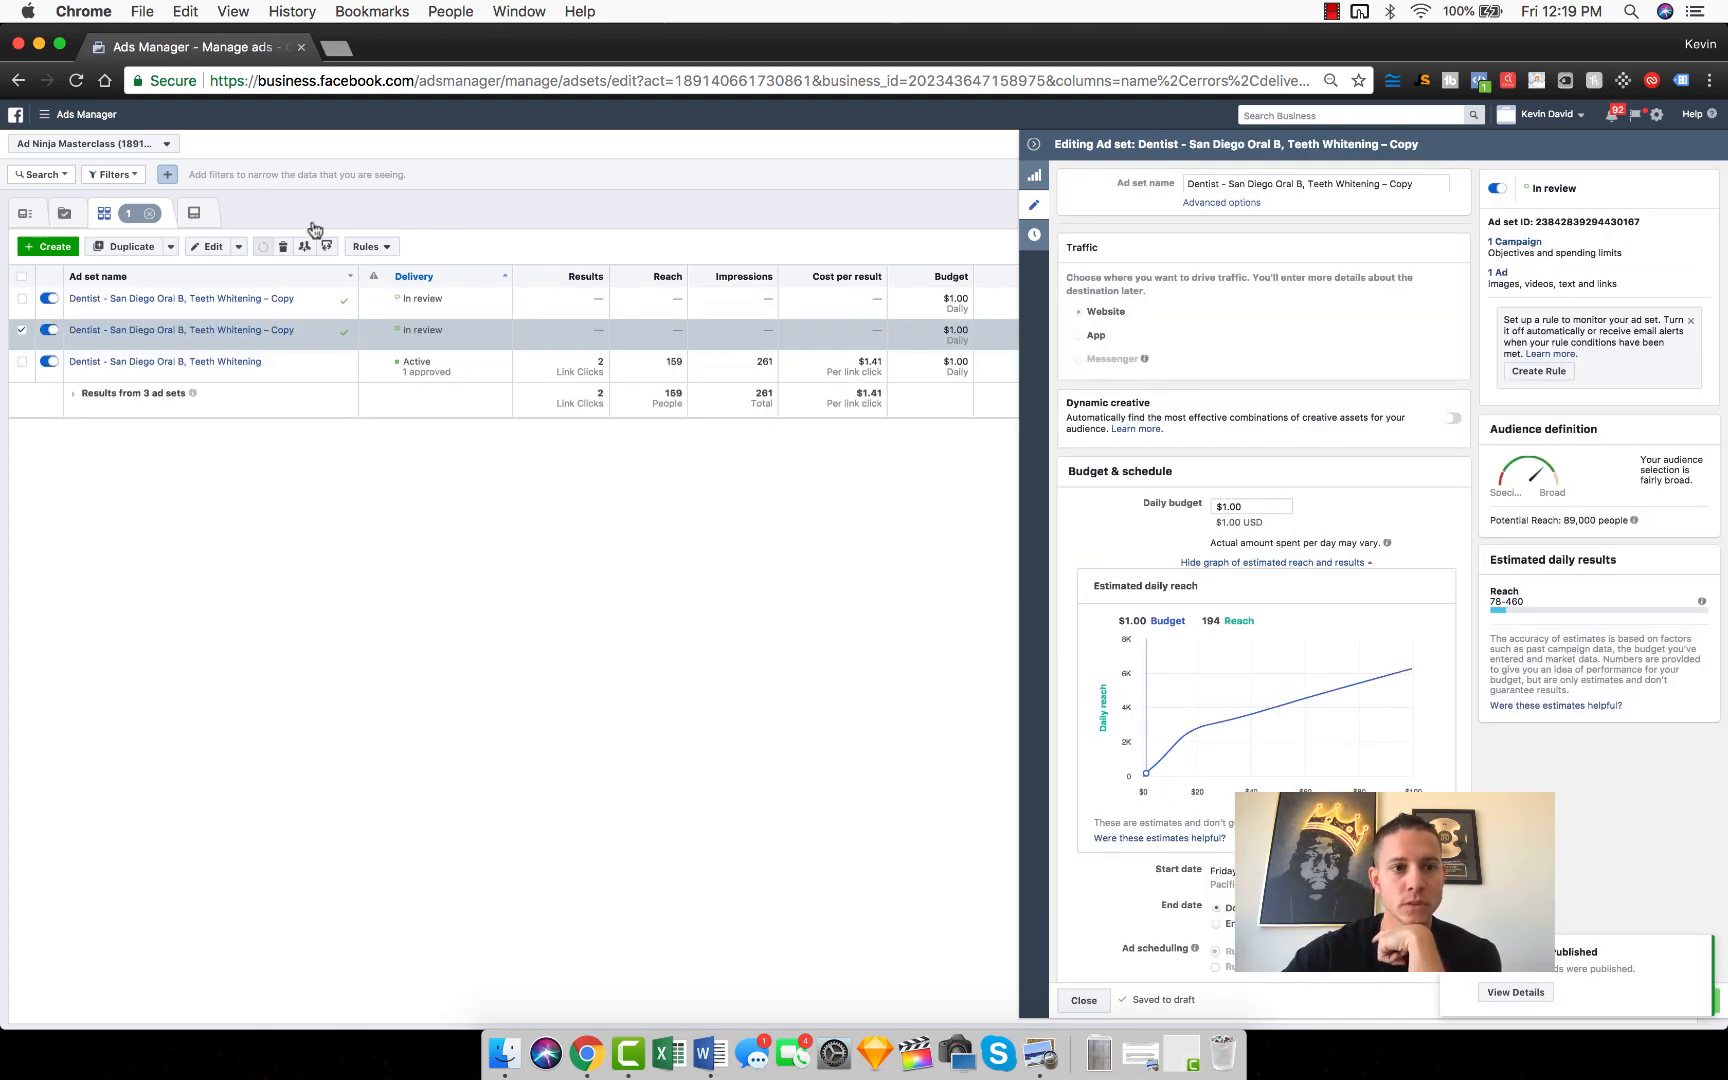
Step: Rename the second ad set copy as "Dentist - San Diego Oral B, Teeth Whitening – Men SPLIT TEST"
{"action": "double_click", "coordinate": [1400, 185]}
{"action": "type", "text": "Men"}
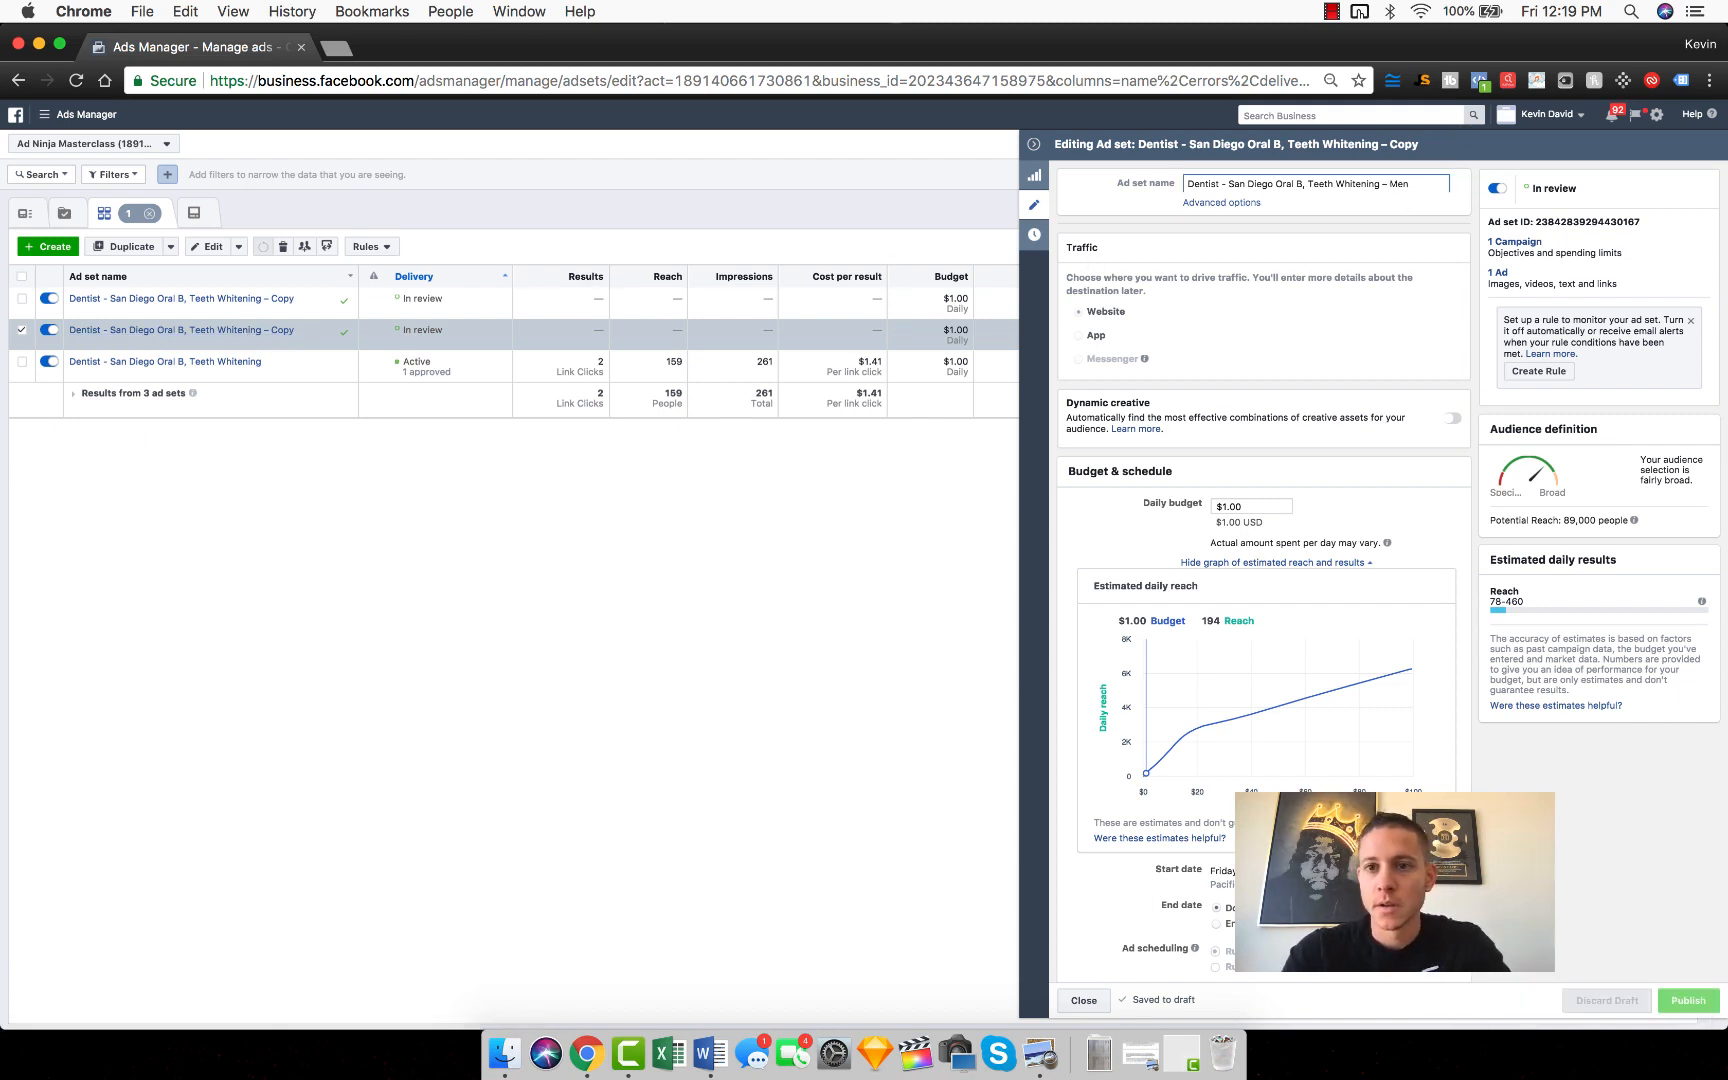
{"action": "type", "text": " SPLIT TEST"}
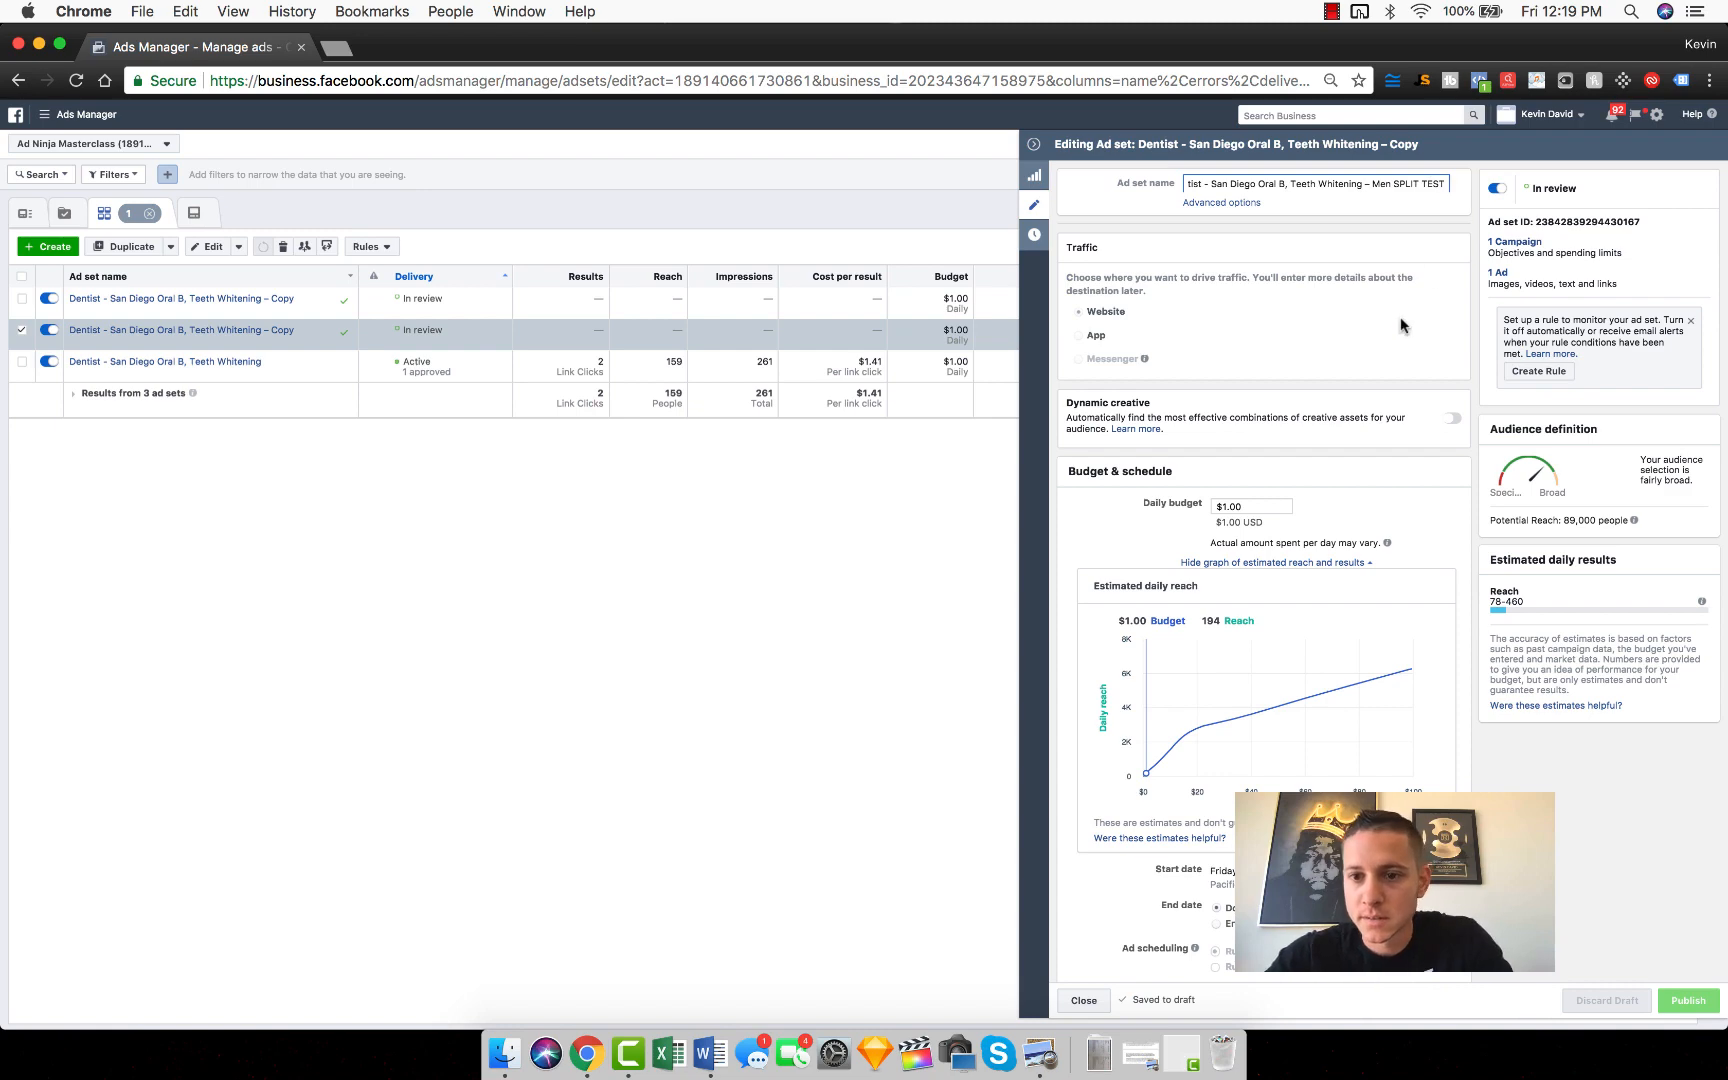
Step: Restrict the Men SPLIT TEST ad set's audience to men and publish the change
{"action": "scroll", "coordinate": [1286, 362], "scroll_direction": "down", "scroll_amount": 5}
{"action": "scroll", "coordinate": [1286, 362], "scroll_direction": "down", "scroll_amount": 3}
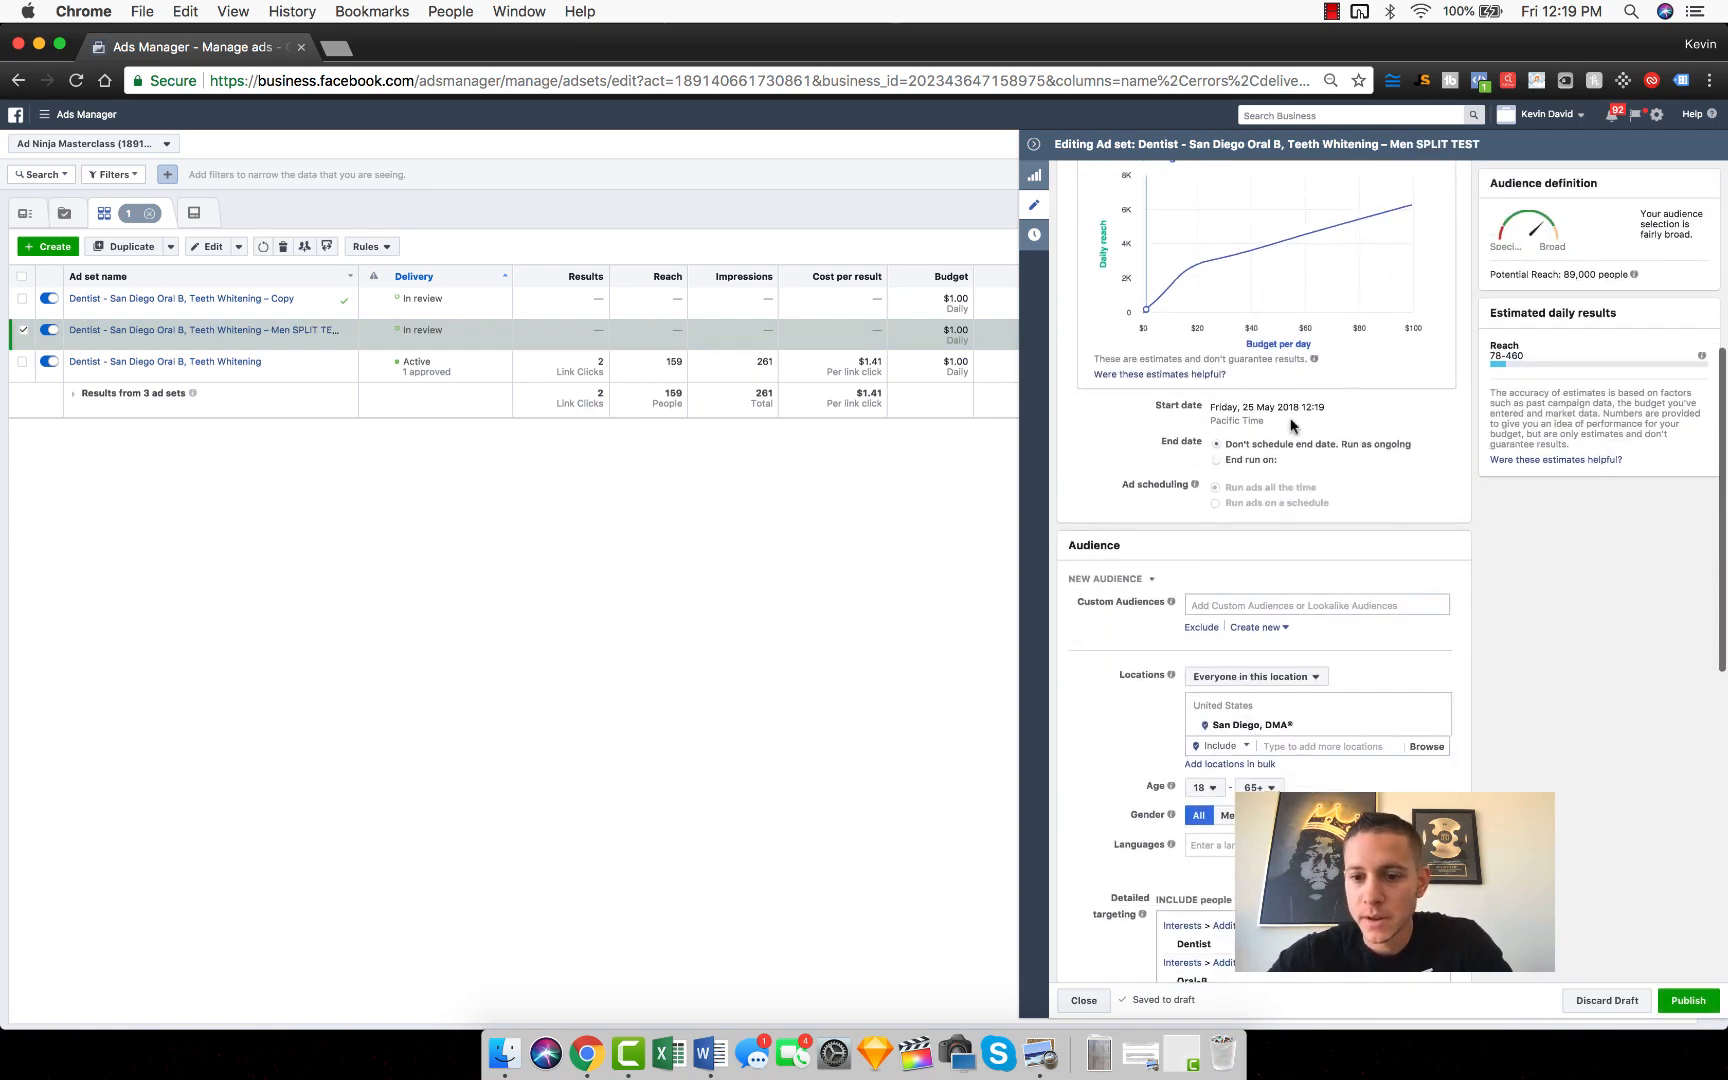
{"action": "left_click", "coordinate": [1225, 617]}
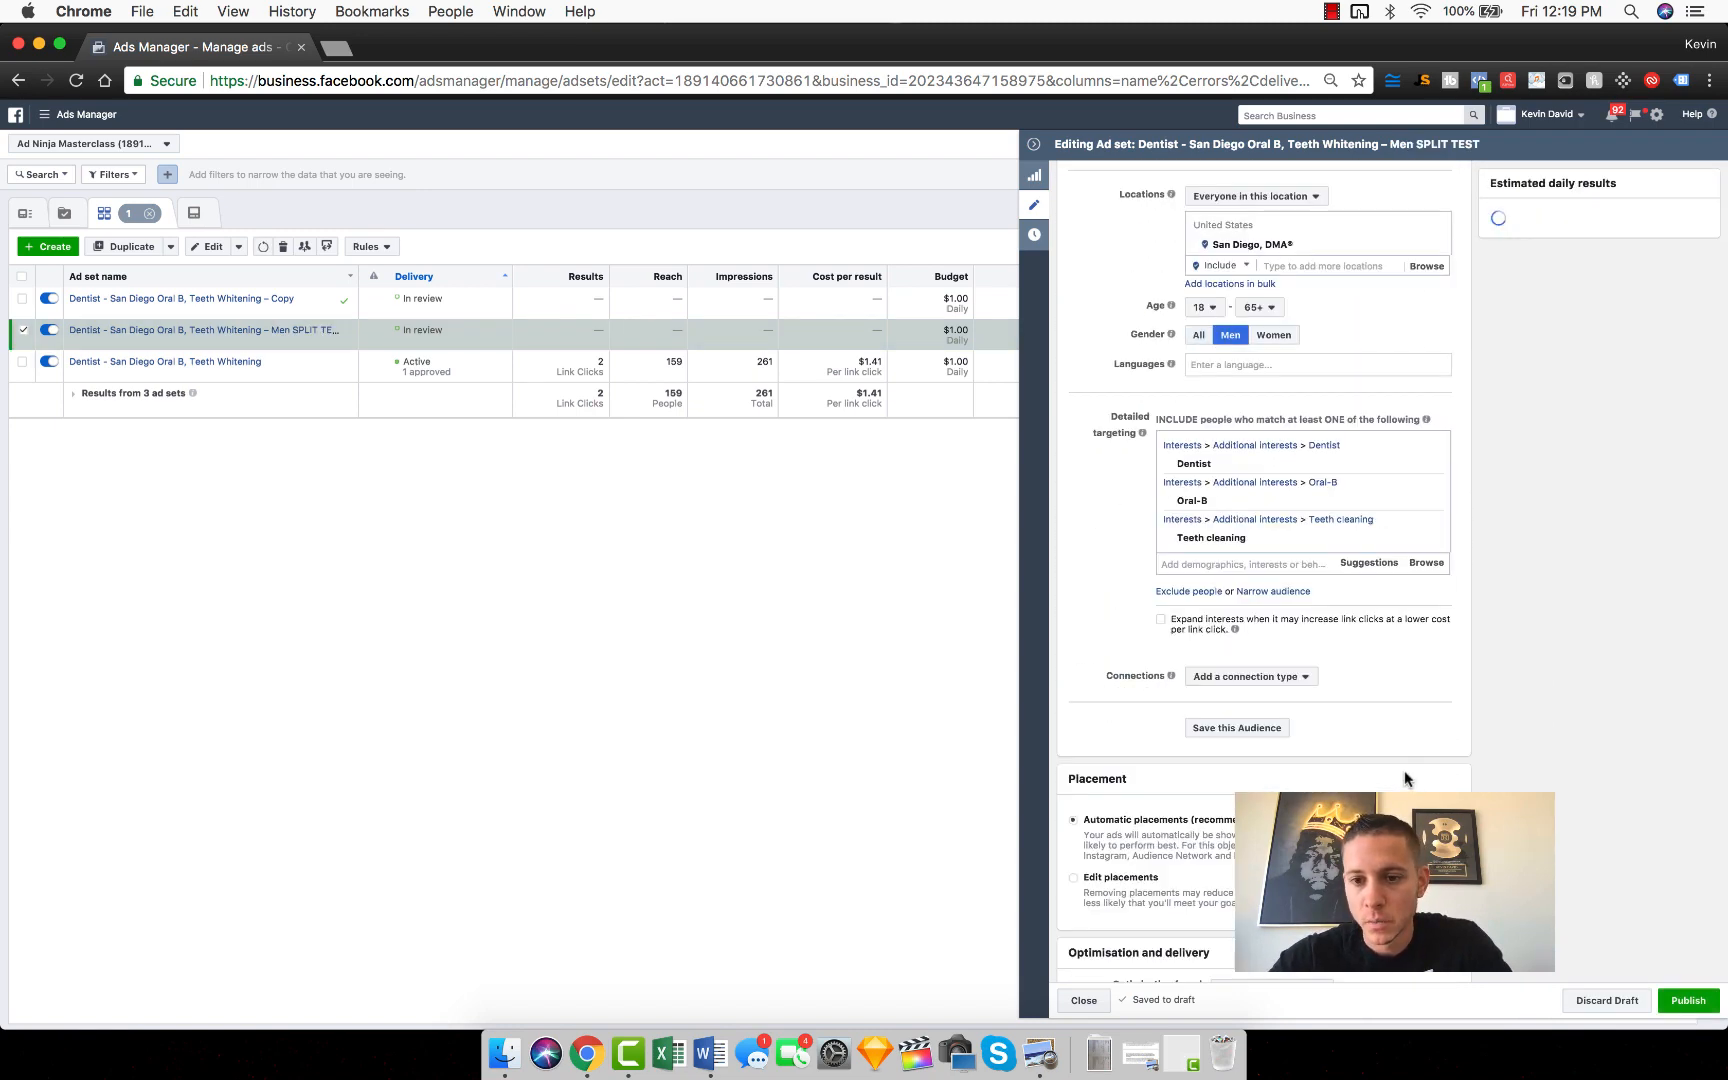
{"action": "left_click", "coordinate": [1688, 1001]}
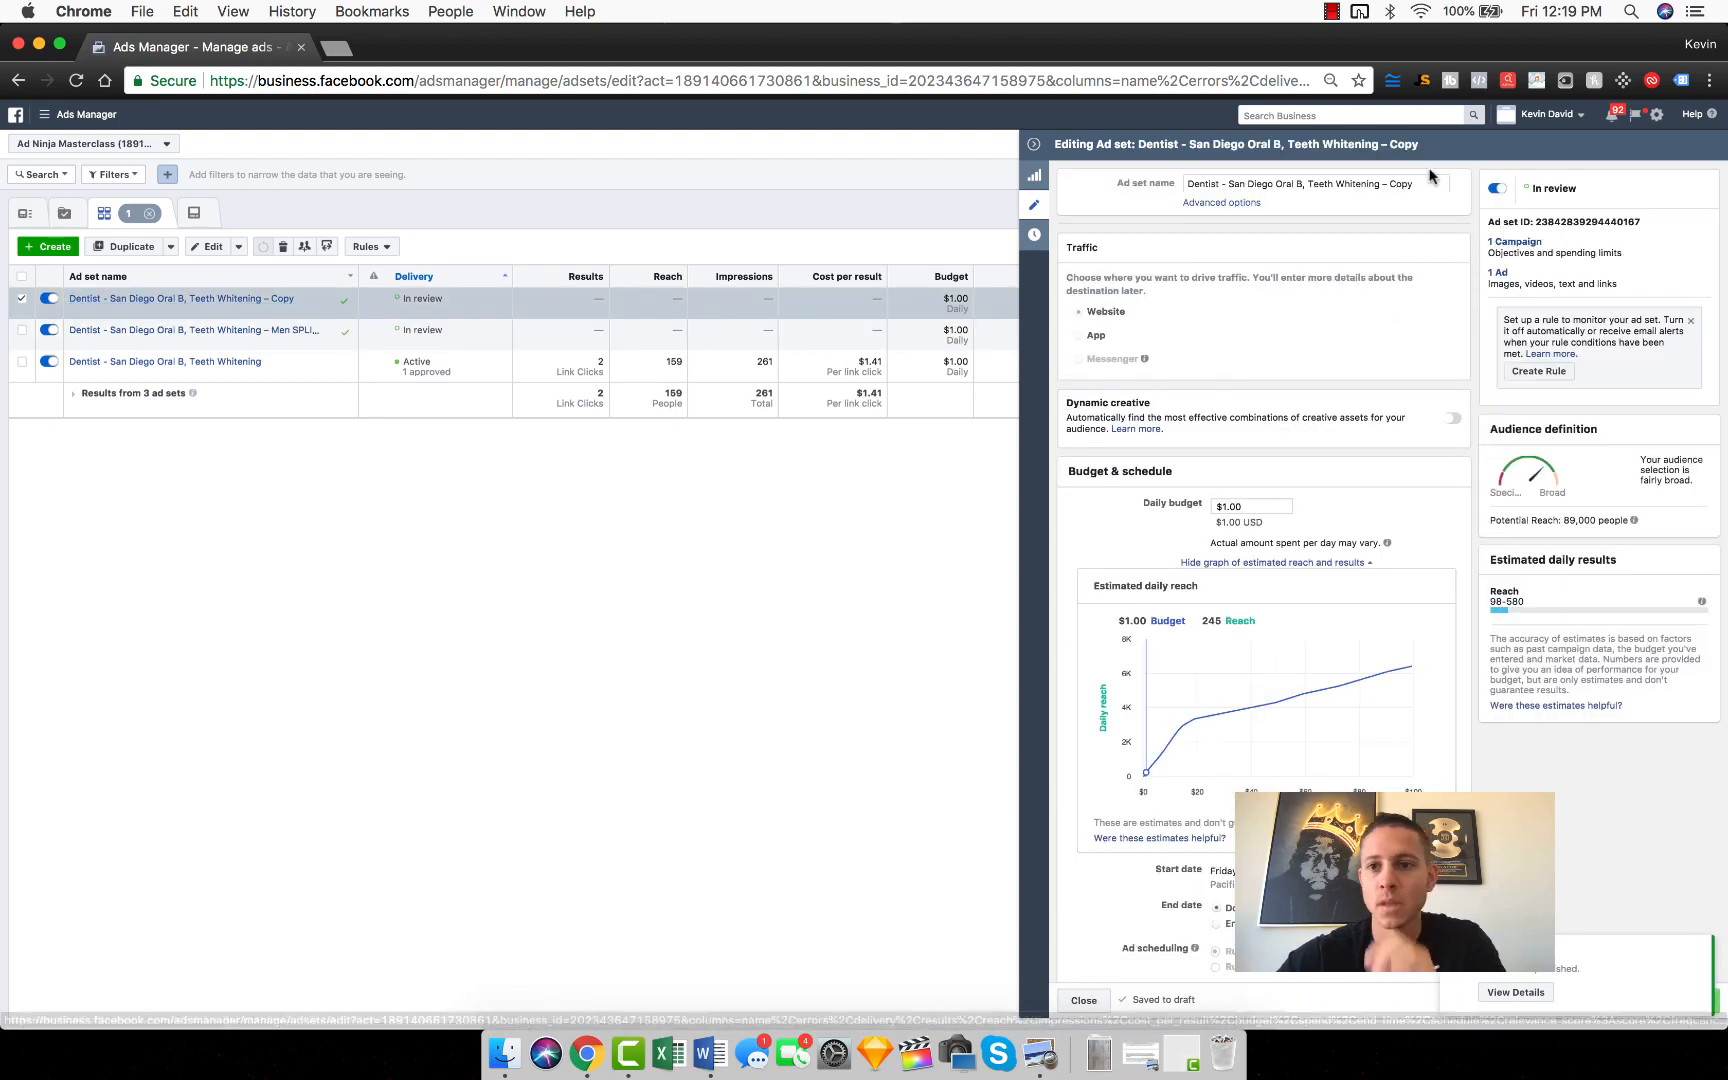
Step: Rename the remaining ad set copy as "Dentist - San Diego Oral B, Teeth Whitening – WOMEN SPLIT TEST"
{"action": "double_click", "coordinate": [1400, 184]}
{"action": "type", "text": "WOMEN S"}
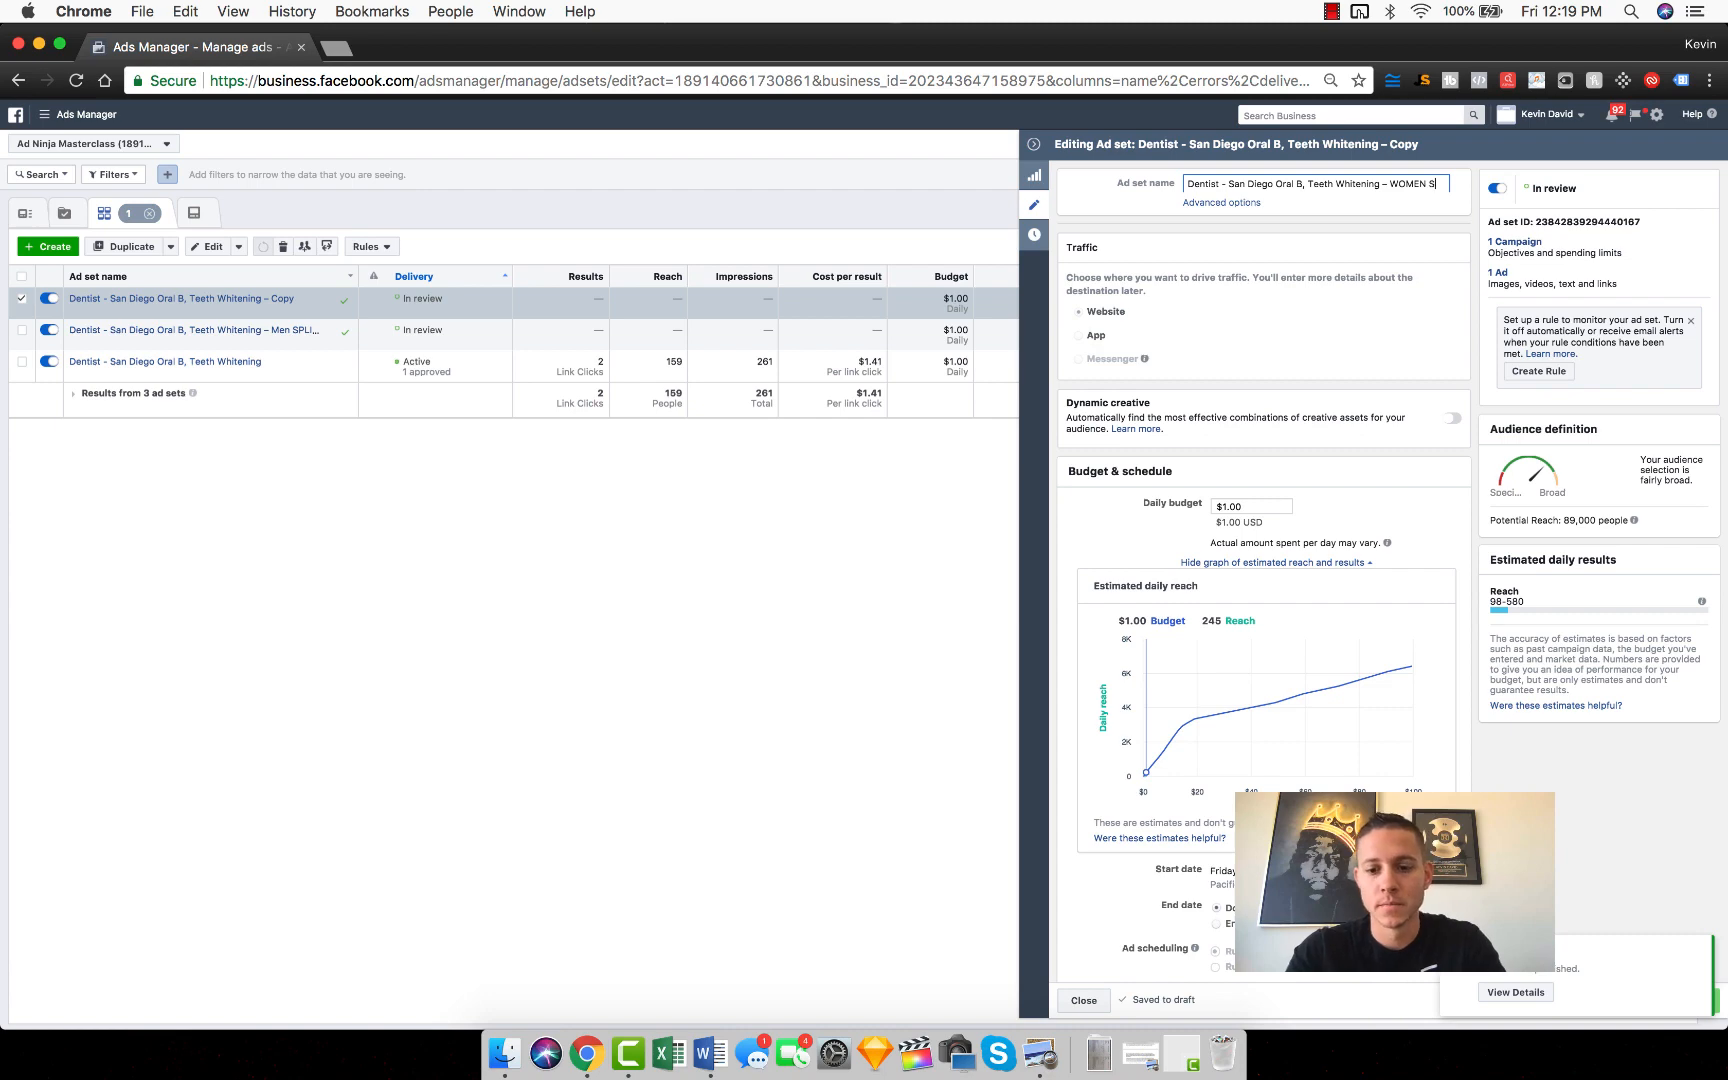
{"action": "type", "text": "PLIT TEST"}
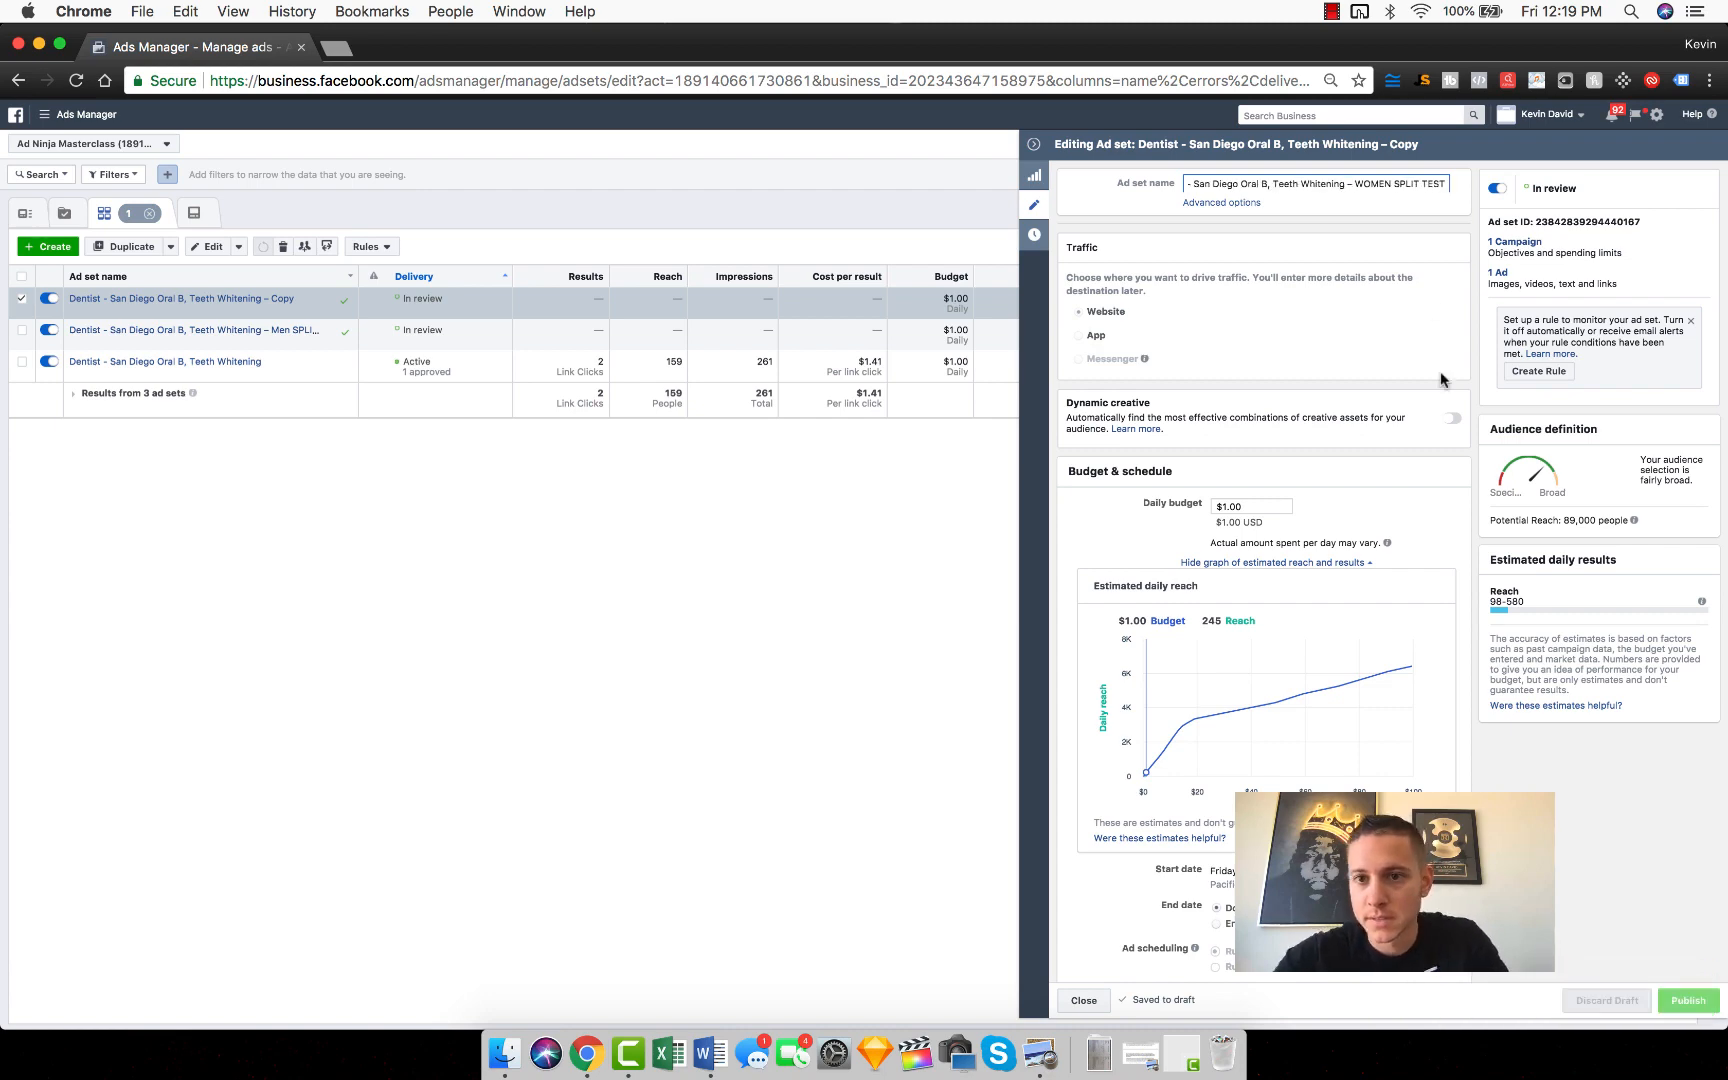
{"action": "scroll", "coordinate": [1442, 378], "scroll_direction": "down", "scroll_amount": 3}
{"action": "scroll", "coordinate": [1412, 479], "scroll_direction": "down", "scroll_amount": 5}
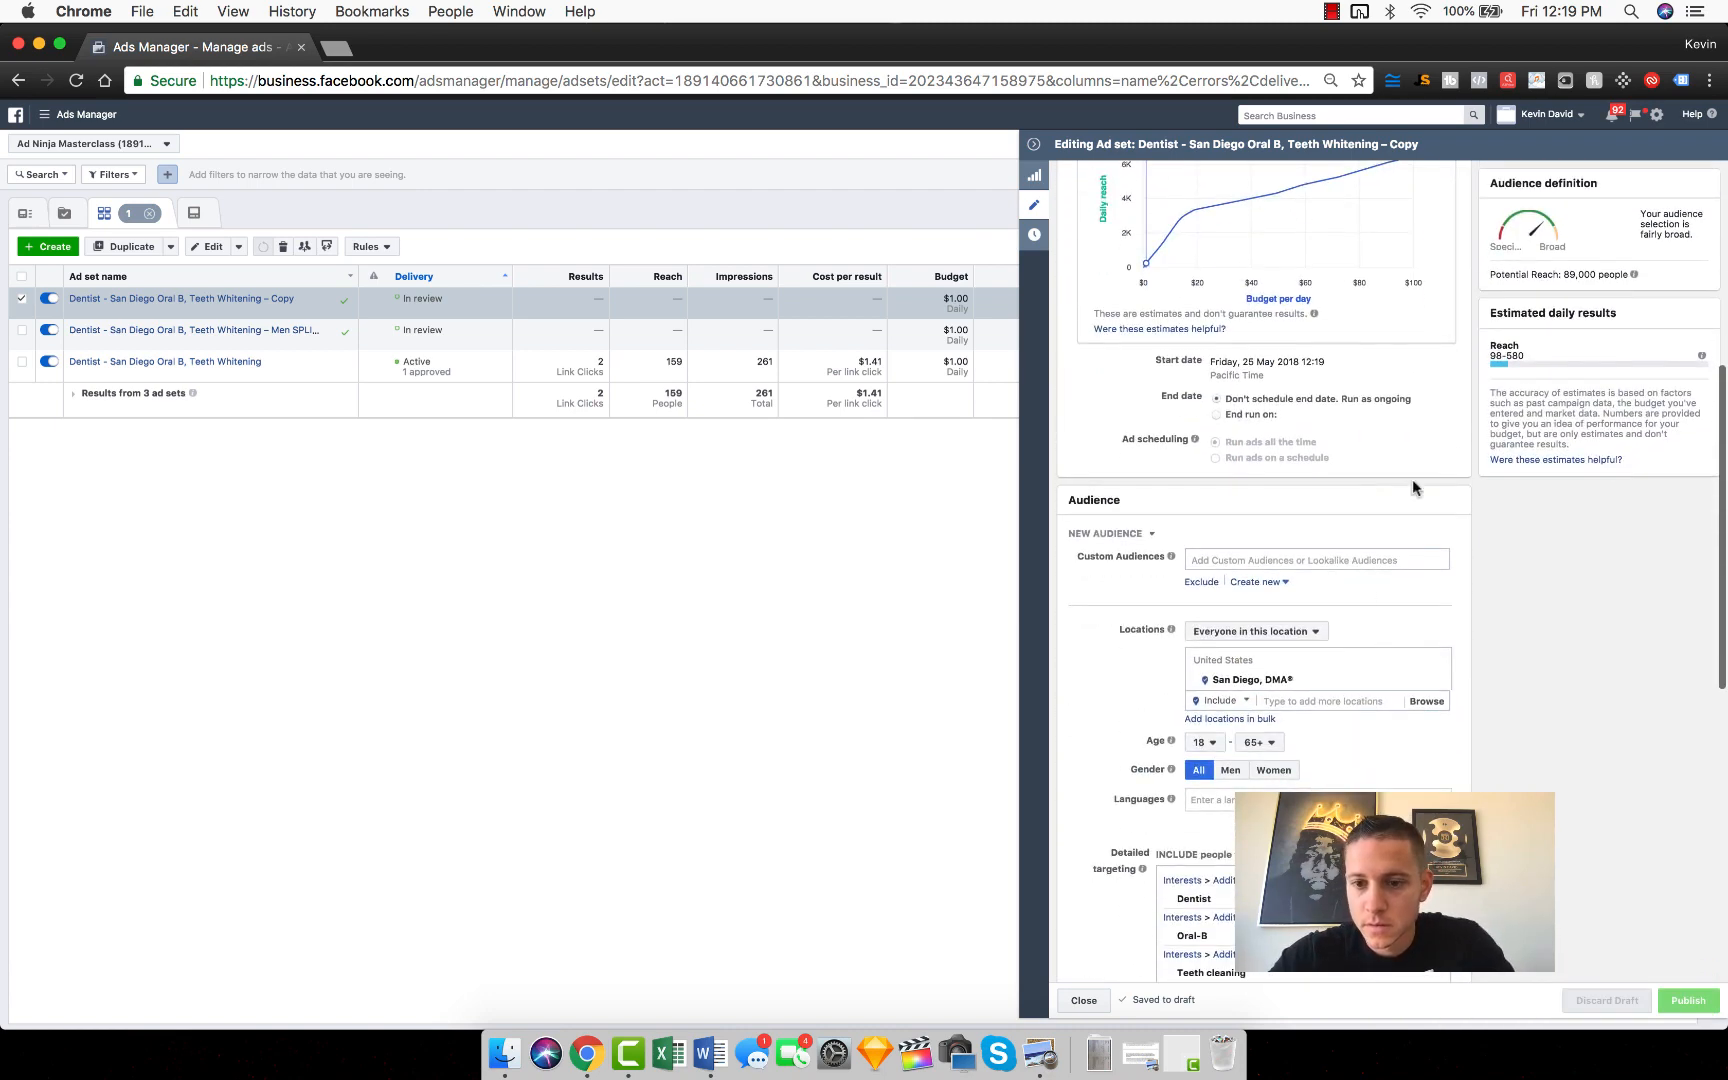
{"action": "scroll", "coordinate": [1320, 357], "scroll_direction": "up", "scroll_amount": 10}
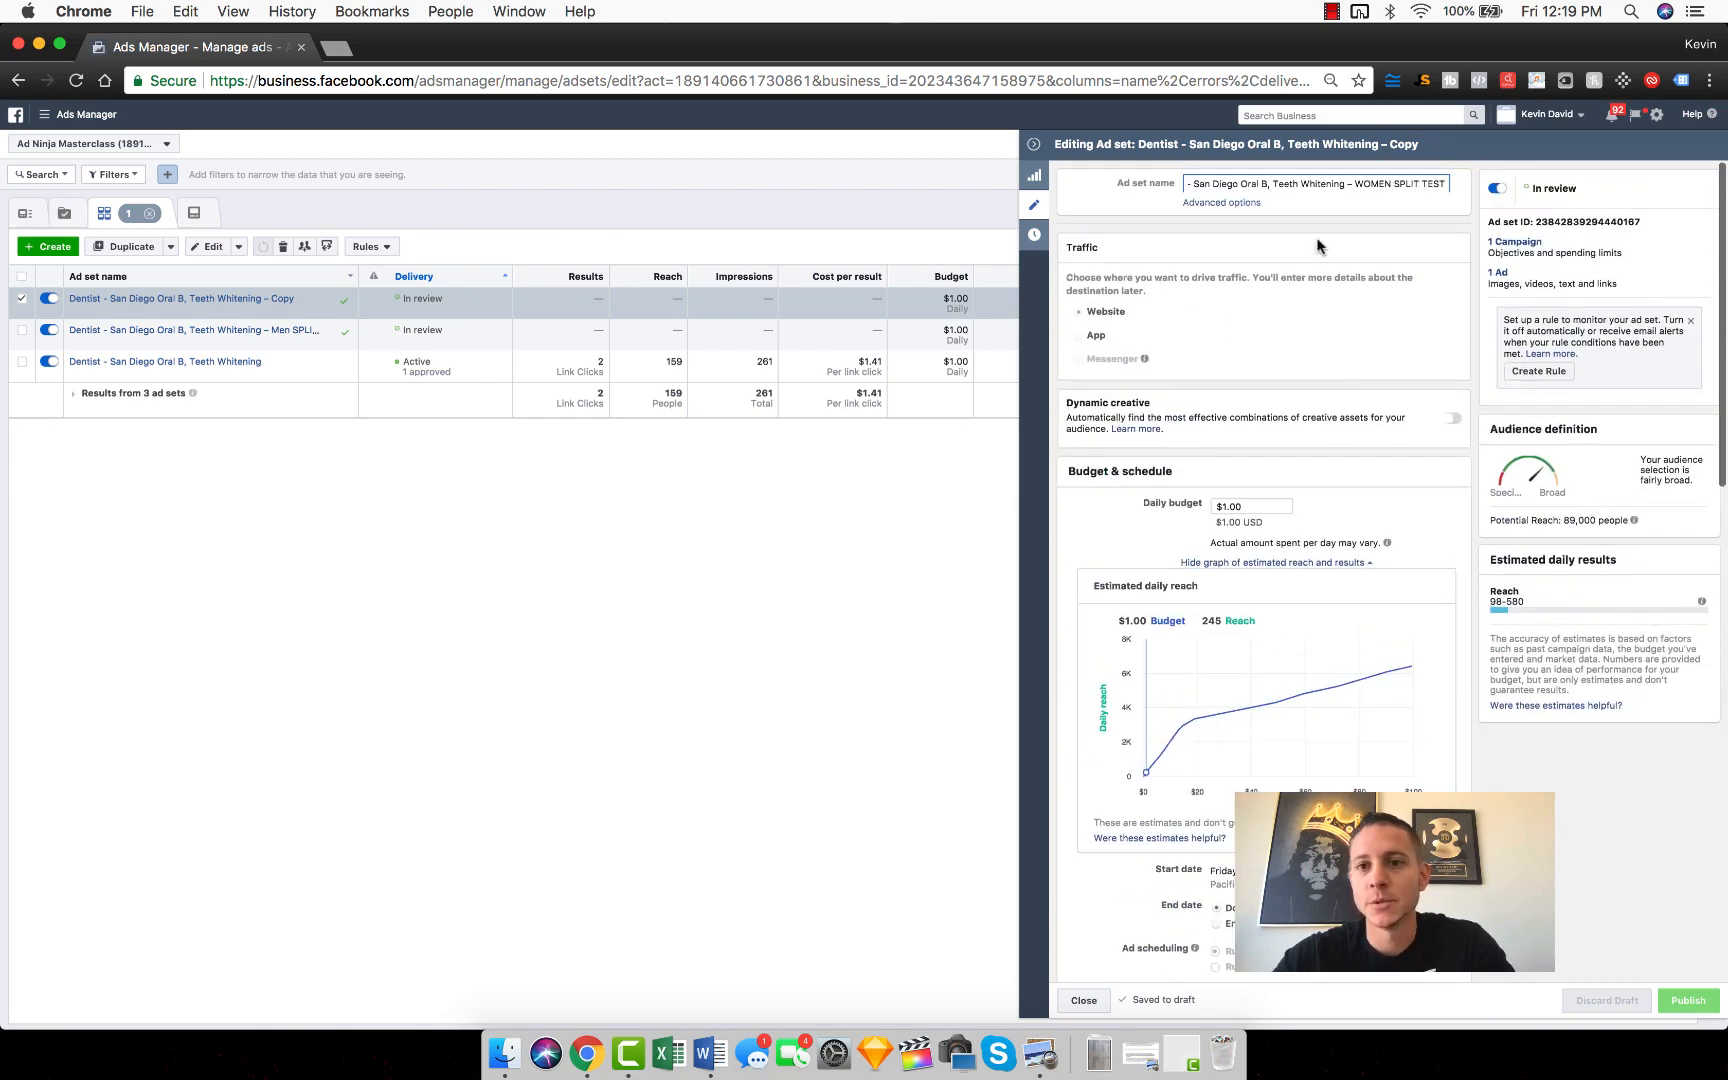
Step: Restrict the WOMEN SPLIT TEST ad set's audience to women, publish the change and close the editor
{"action": "scroll", "coordinate": [1300, 350], "scroll_direction": "down", "scroll_amount": 6}
{"action": "scroll", "coordinate": [1290, 347], "scroll_direction": "down", "scroll_amount": 1}
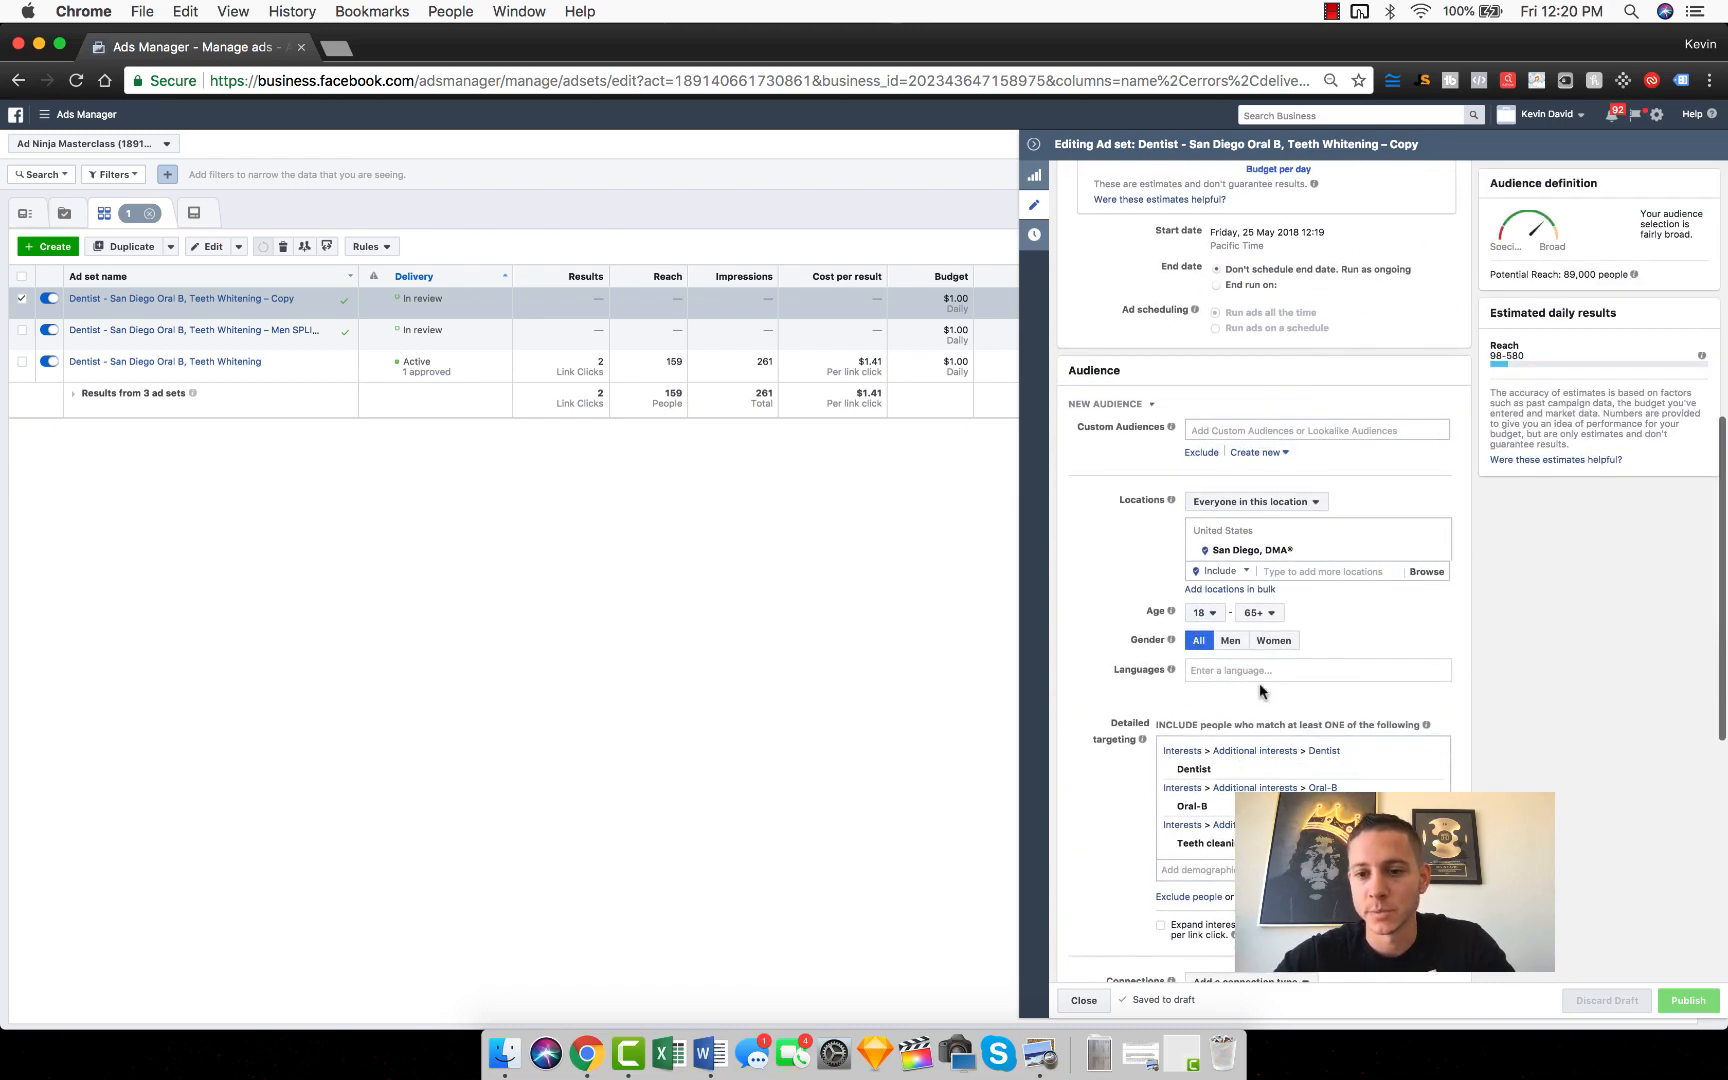
{"action": "left_click", "coordinate": [1274, 648]}
{"action": "scroll", "coordinate": [1272, 645], "scroll_direction": "down", "scroll_amount": 3}
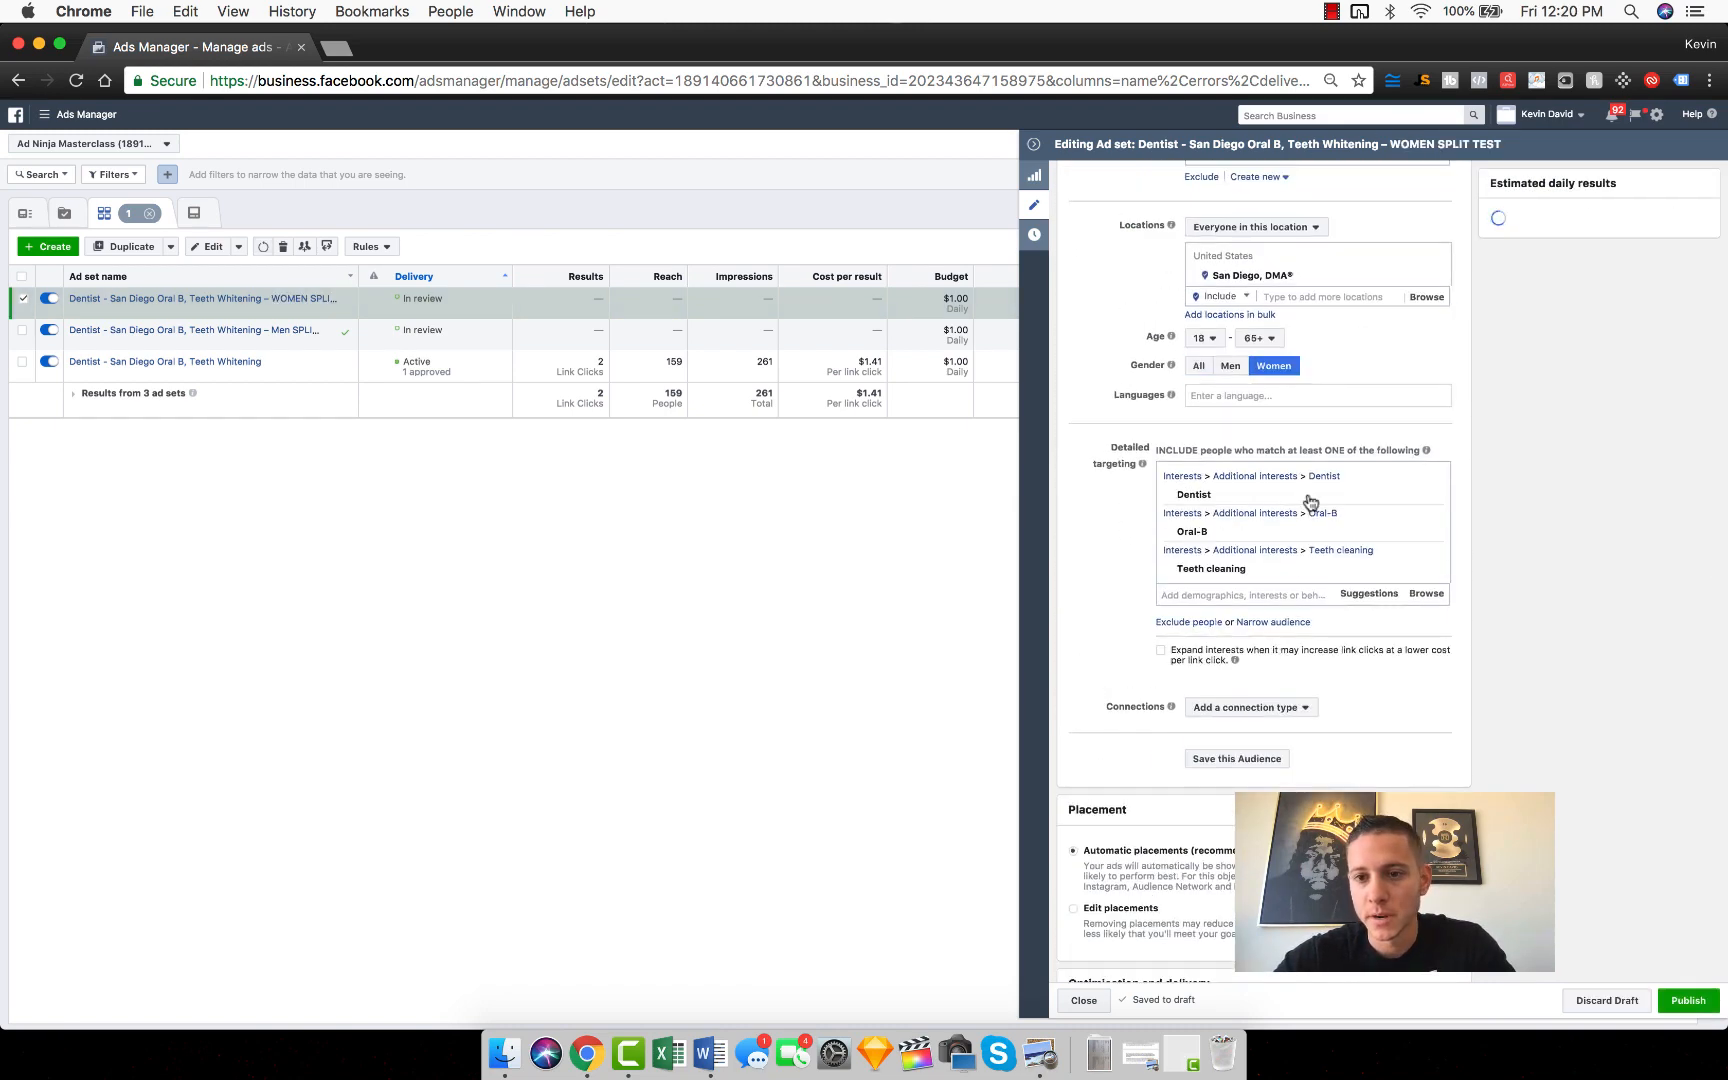
{"action": "left_click", "coordinate": [1687, 1003]}
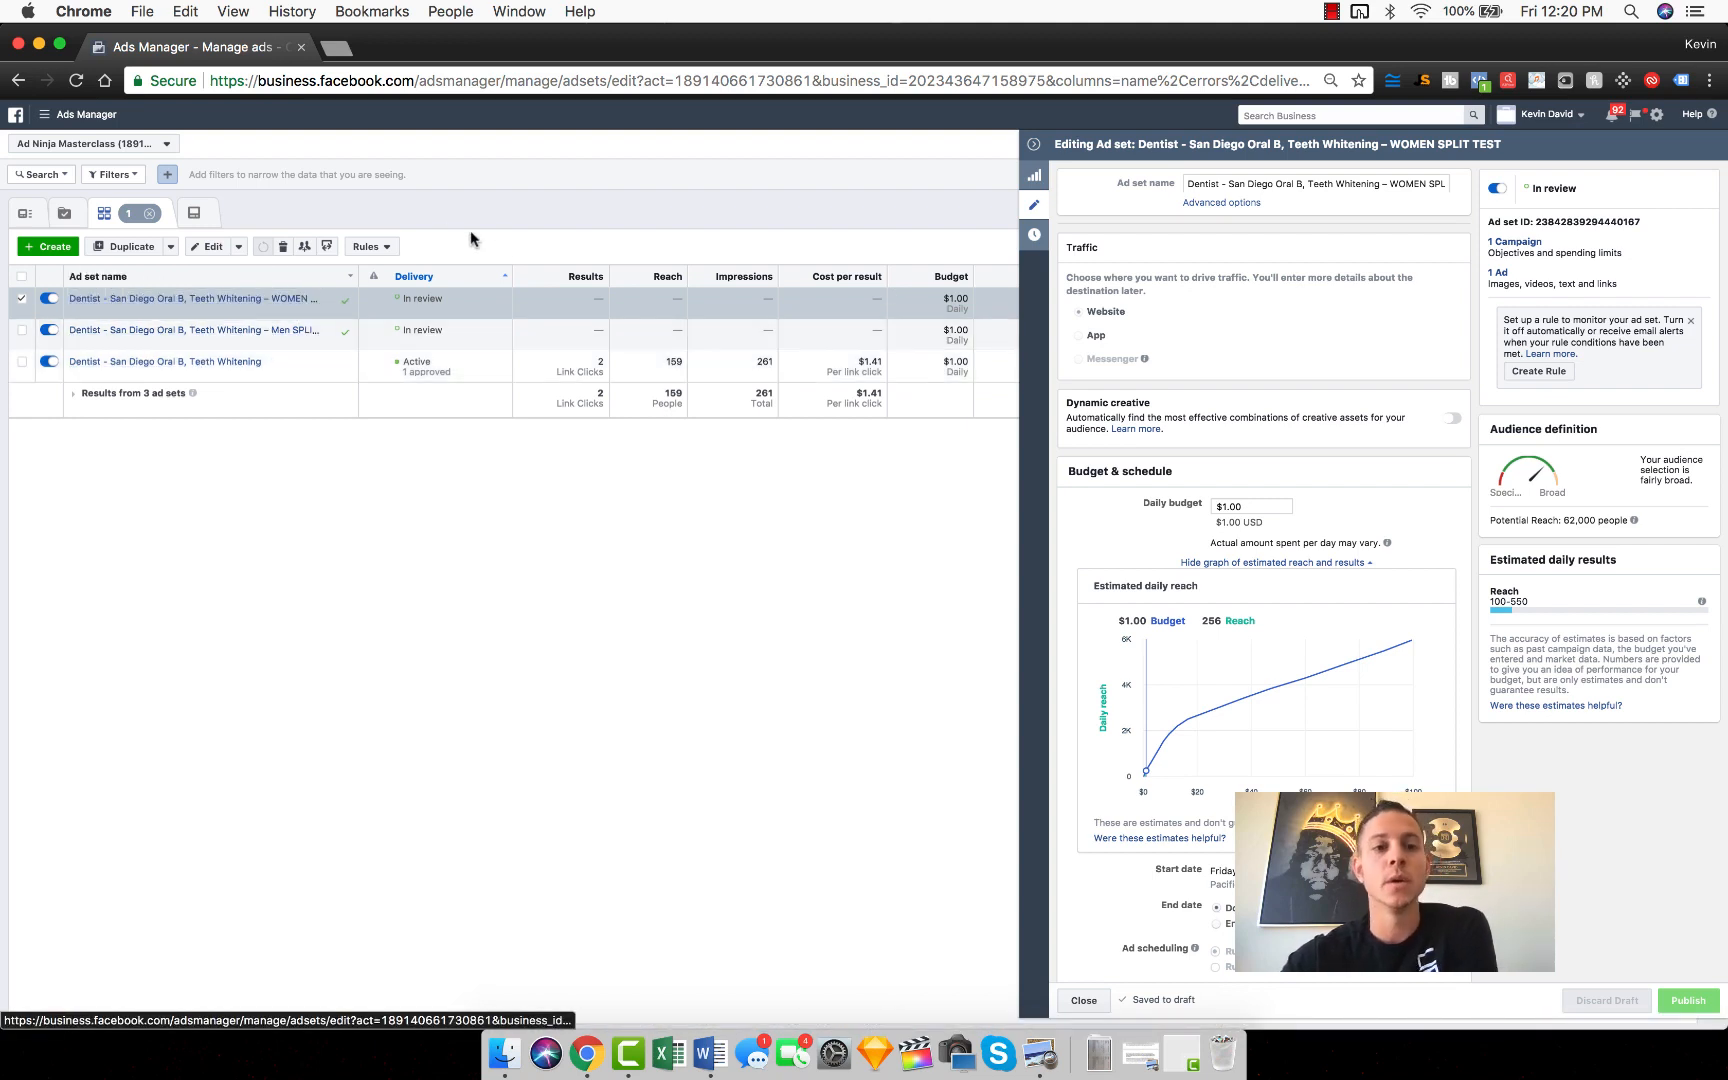
{"action": "left_click", "coordinate": [1034, 144]}
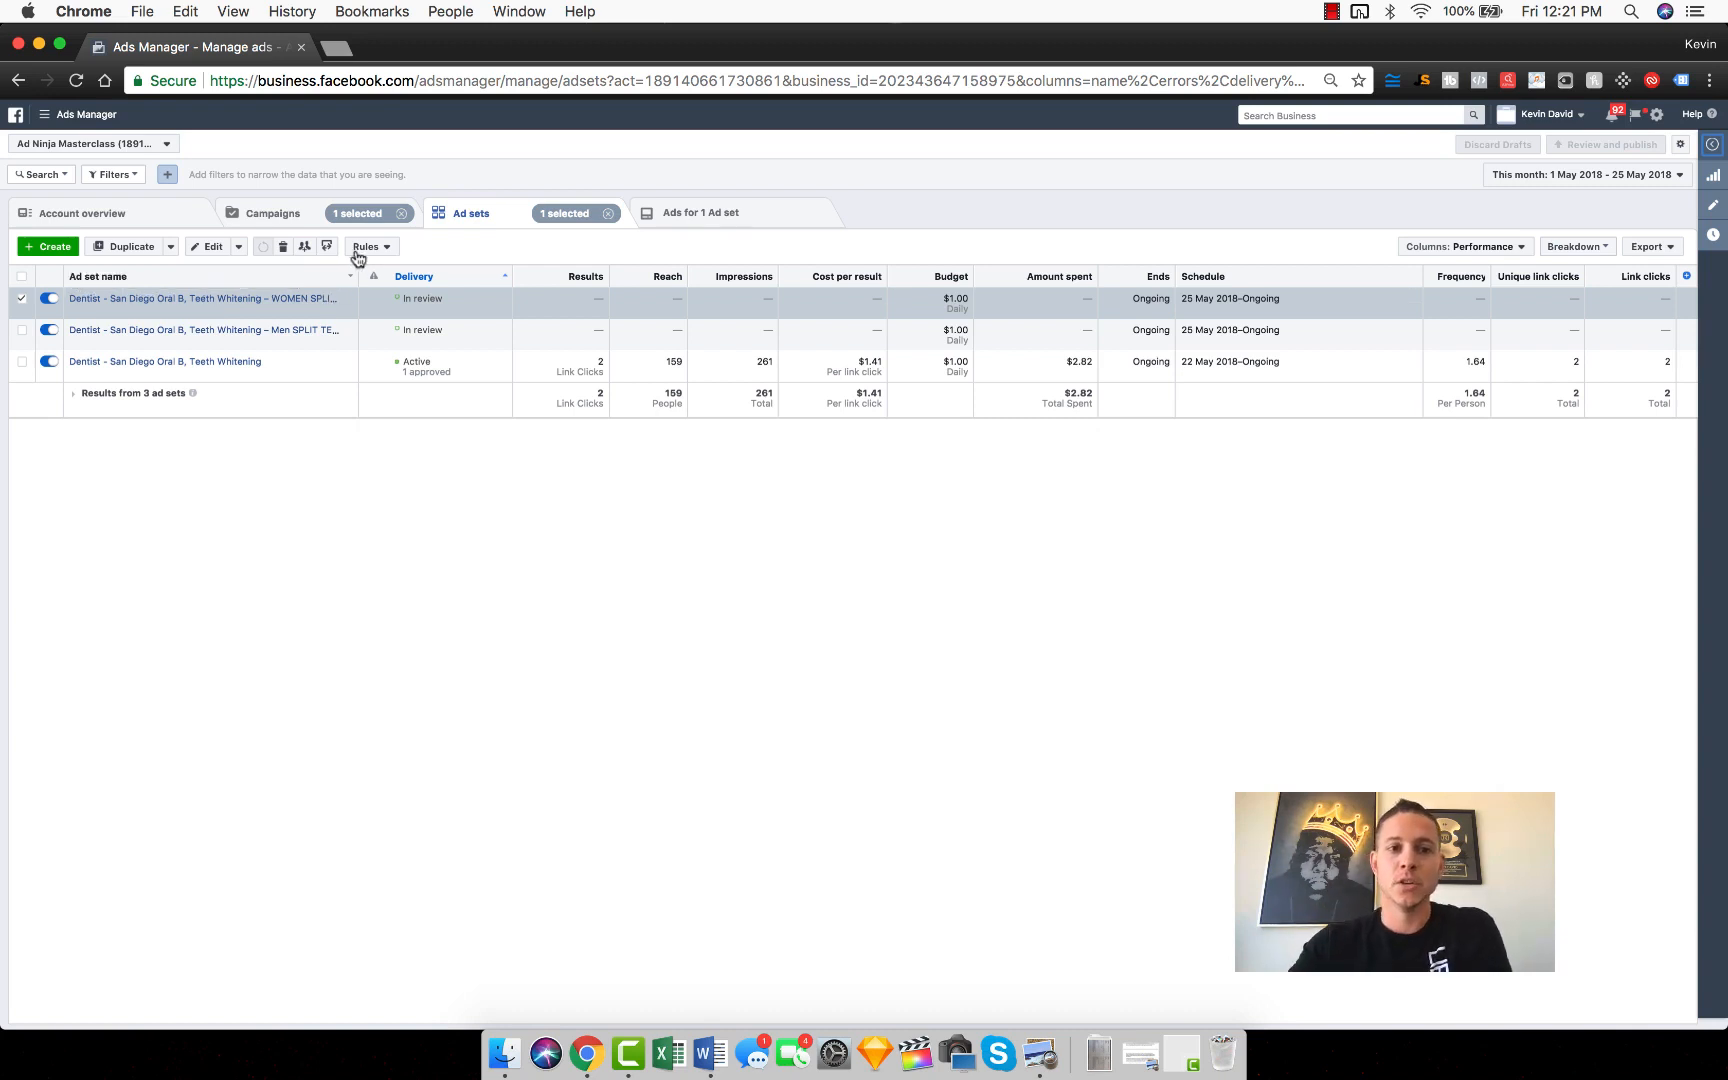
{"action": "left_click", "coordinate": [388, 248]}
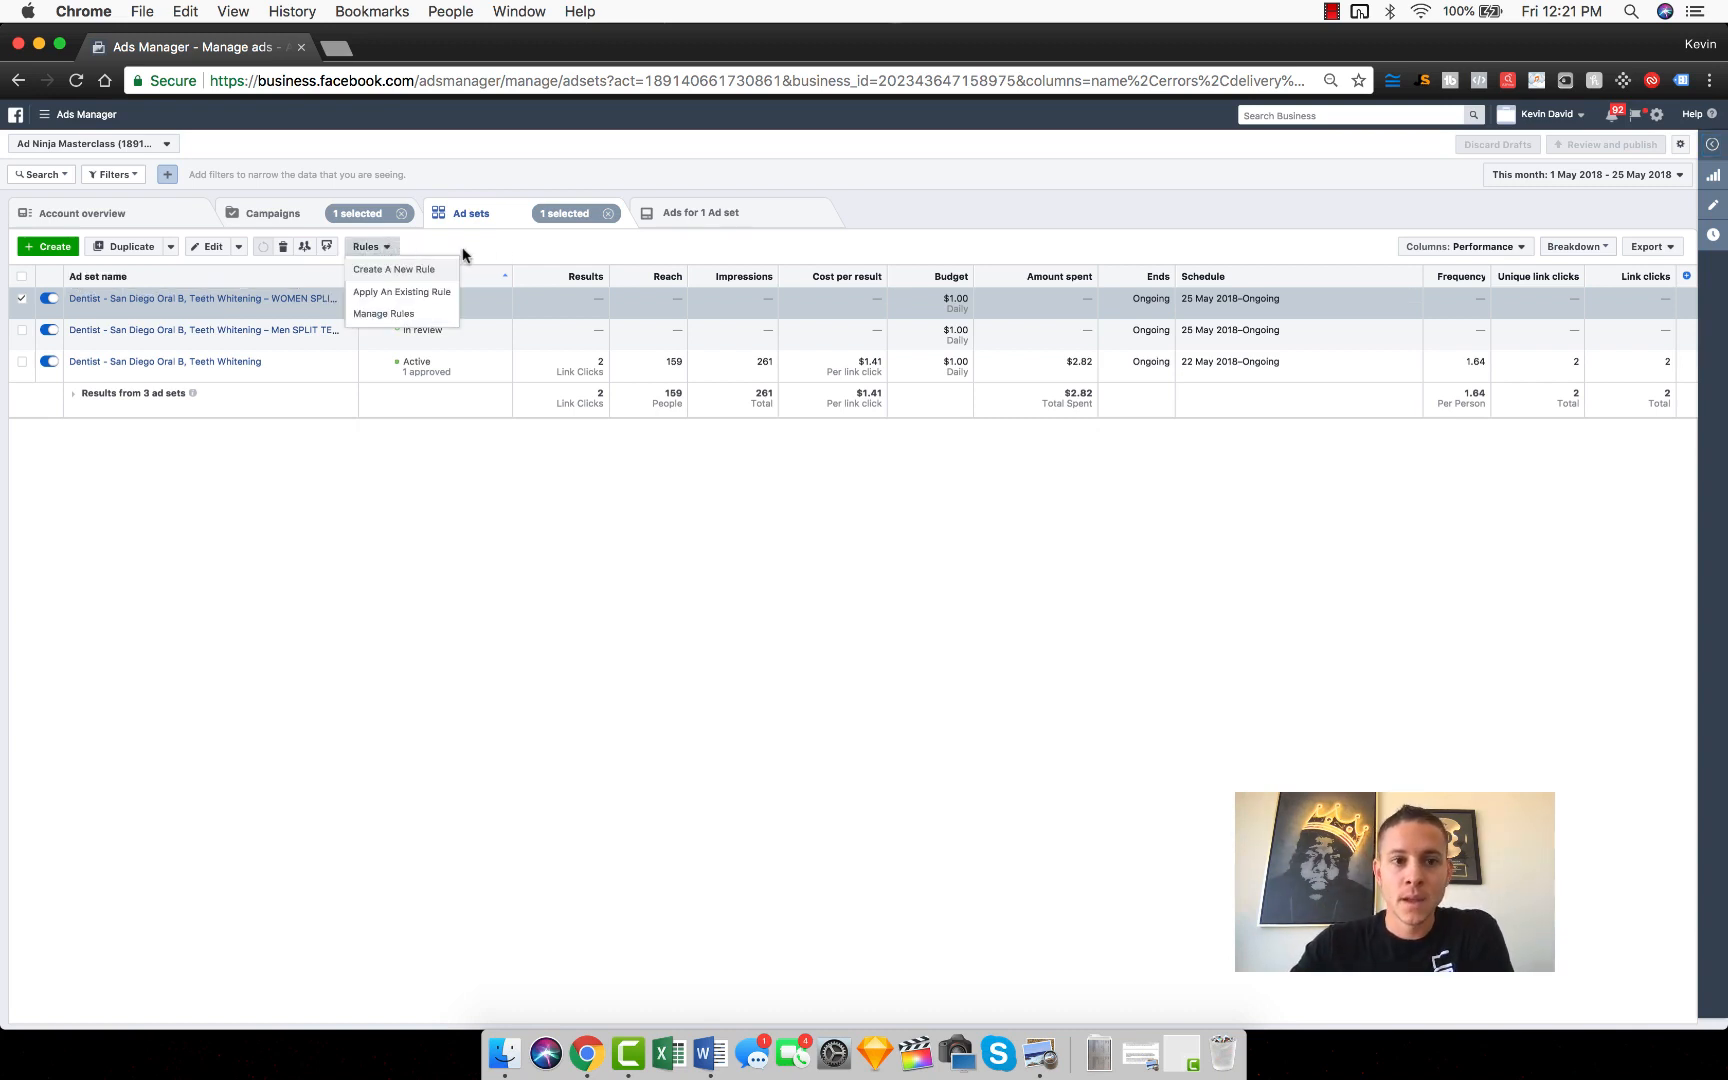
{"action": "left_click", "coordinate": [554, 242]}
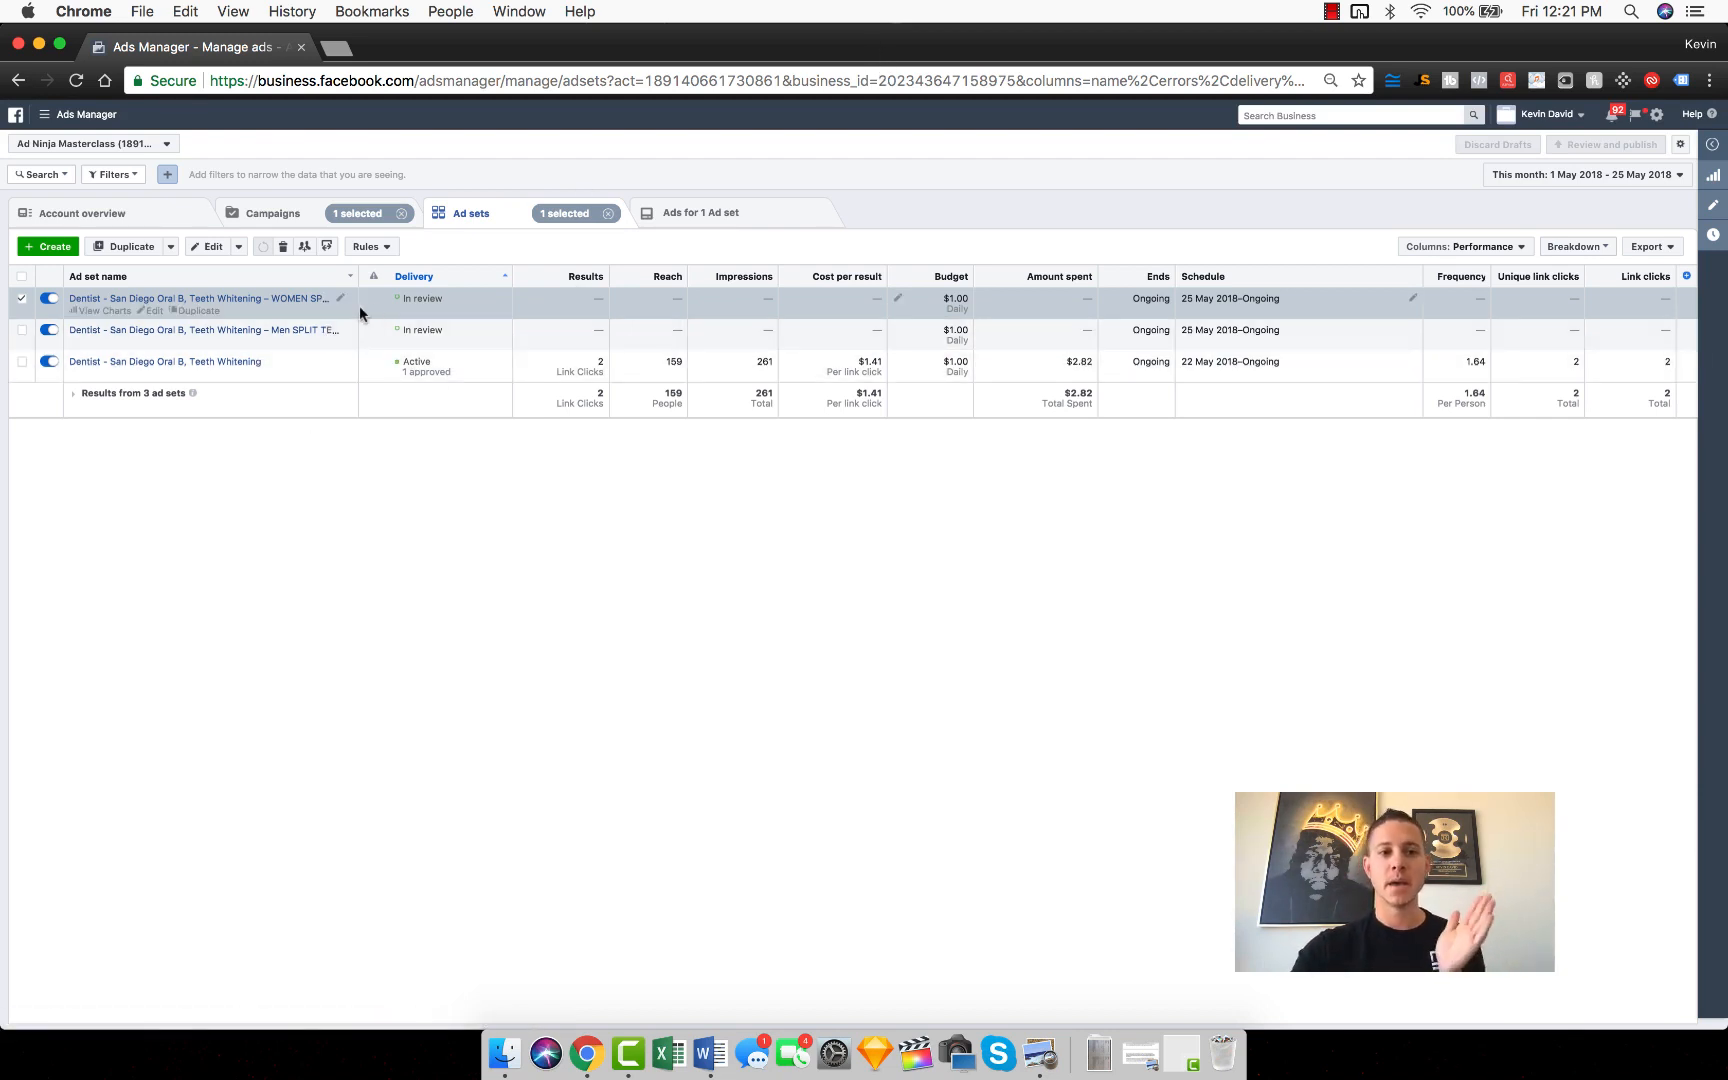
Step: Place the browser beside the Module 6 PDF, read its Conversion Campaigns section, and restore the browser to full width
{"action": "left_click_drag", "start_coordinate": [852, 36], "coordinate": [1726, 405]}
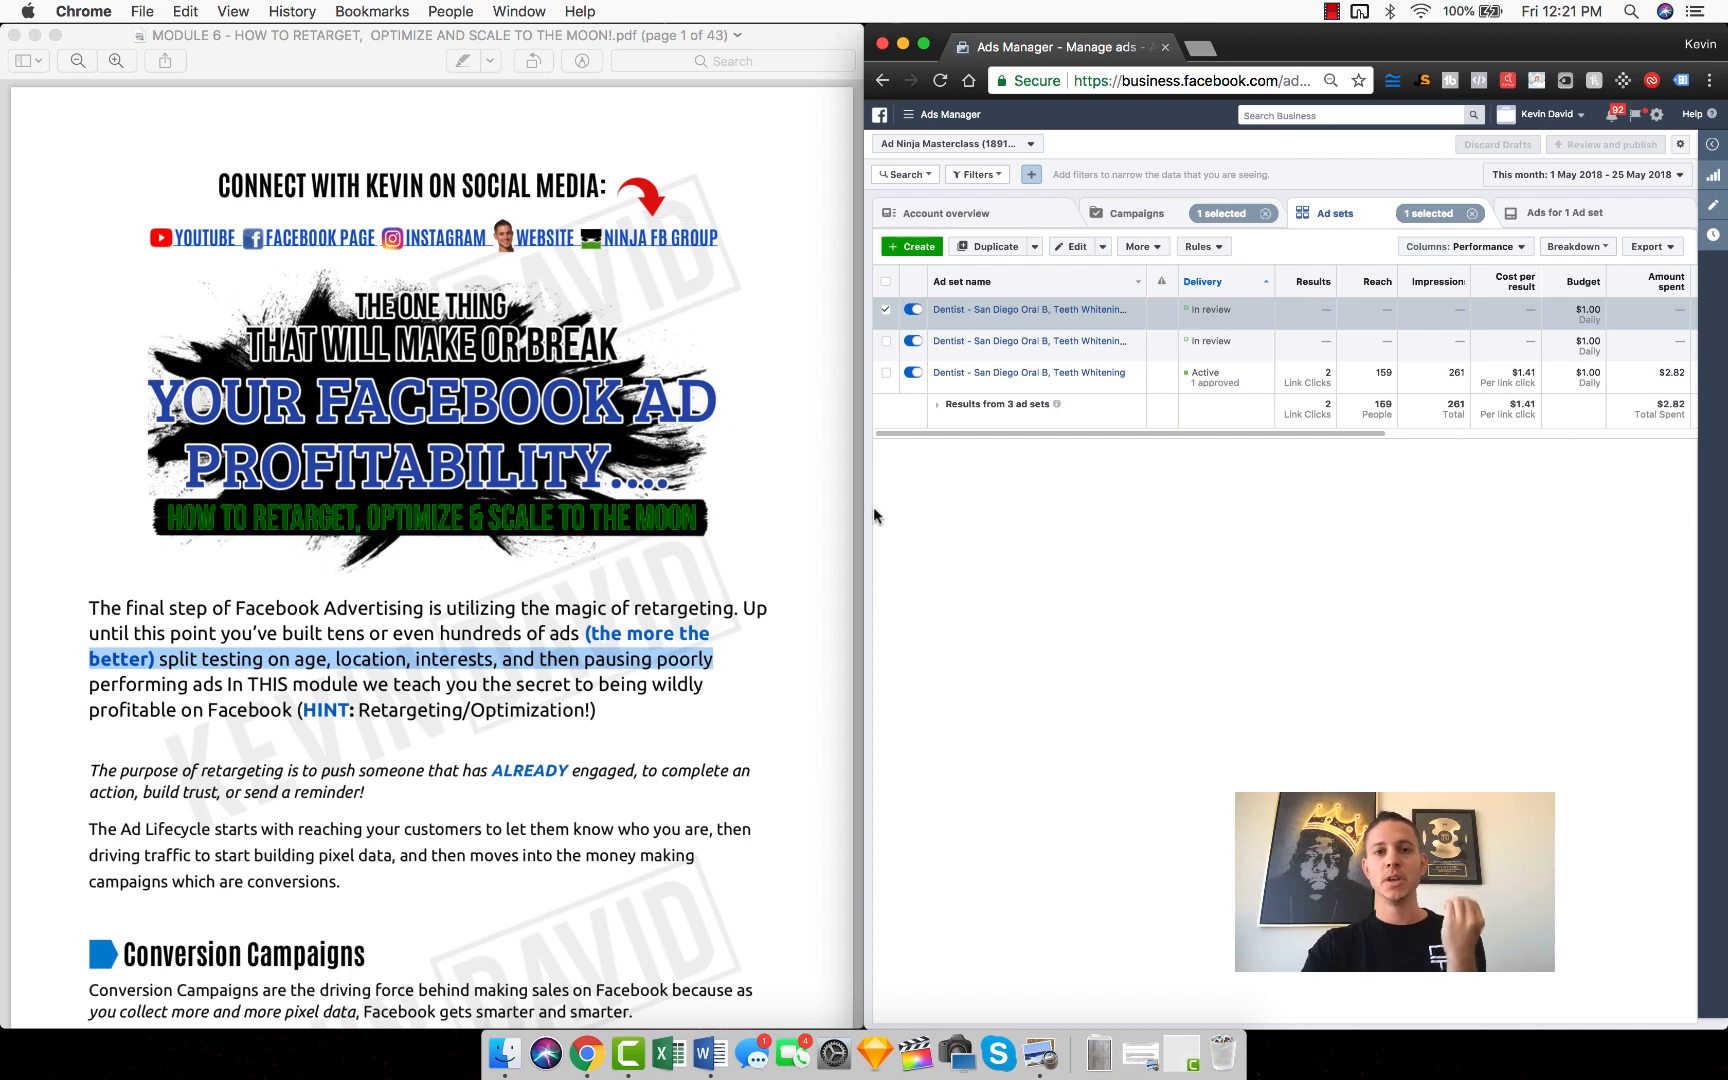
{"action": "scroll", "coordinate": [787, 510], "scroll_direction": "down", "scroll_amount": 2}
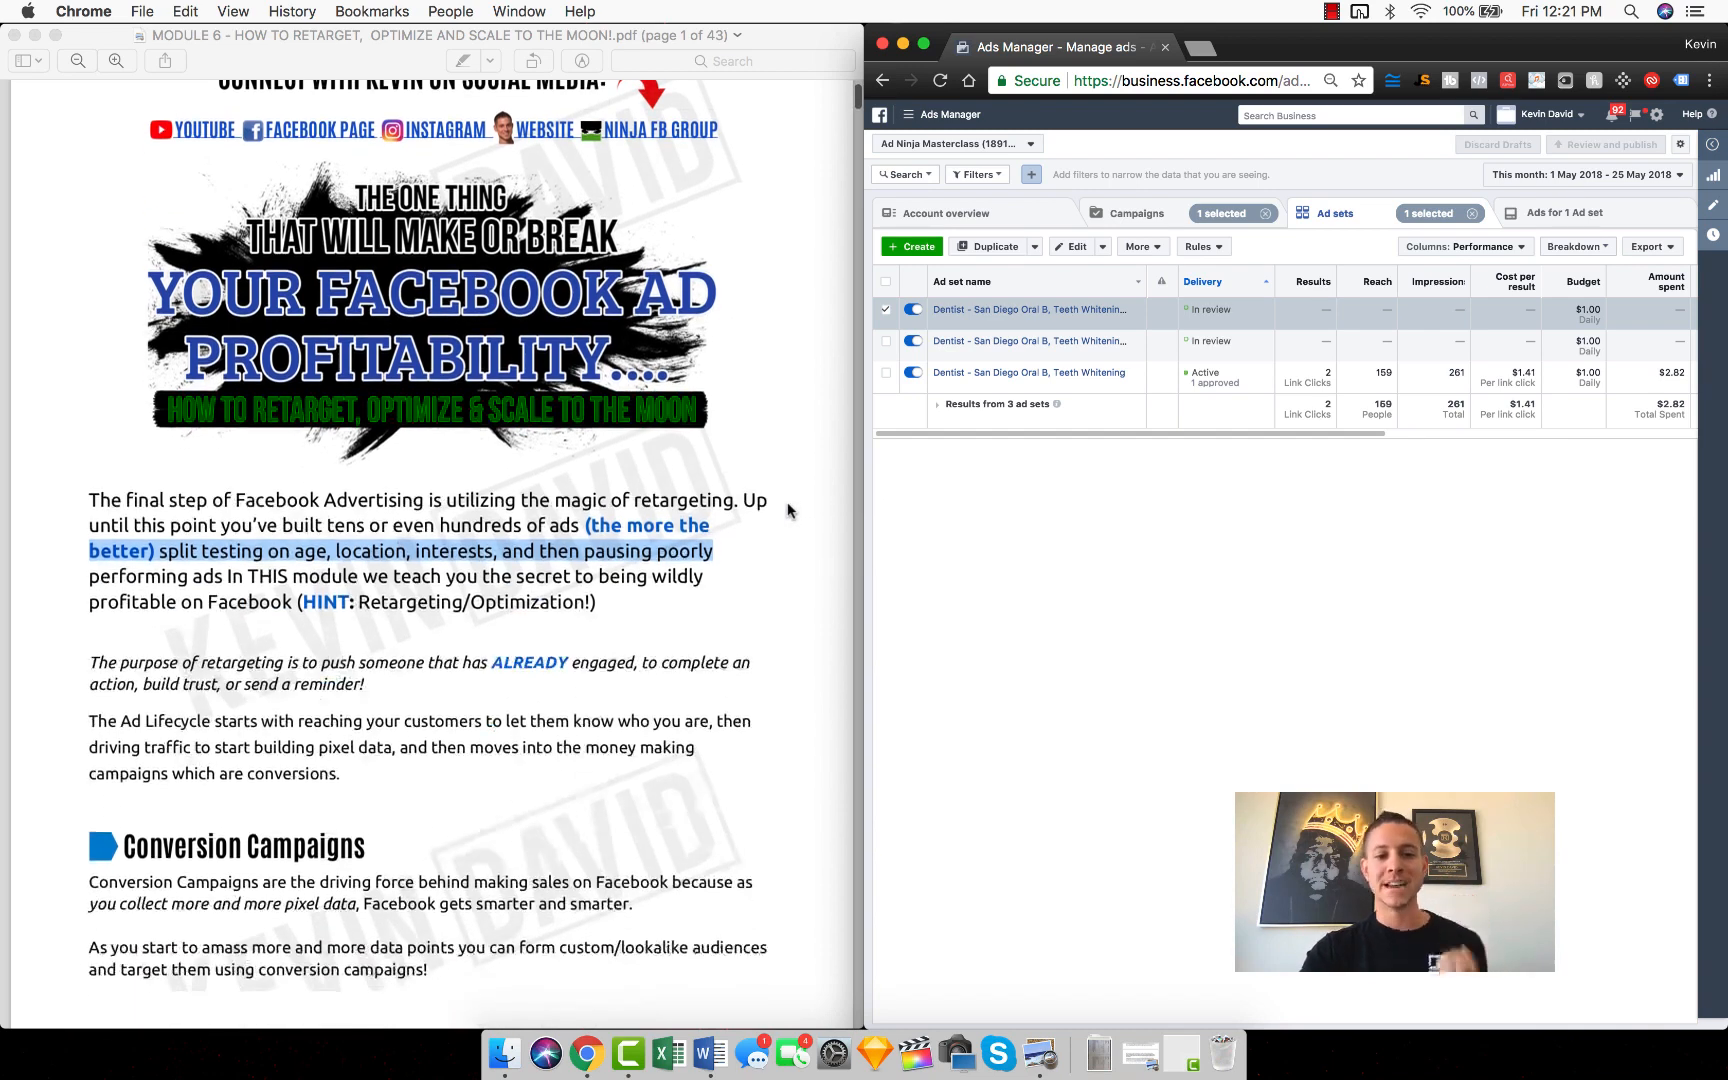
{"action": "scroll", "coordinate": [787, 510], "scroll_direction": "up", "scroll_amount": 2}
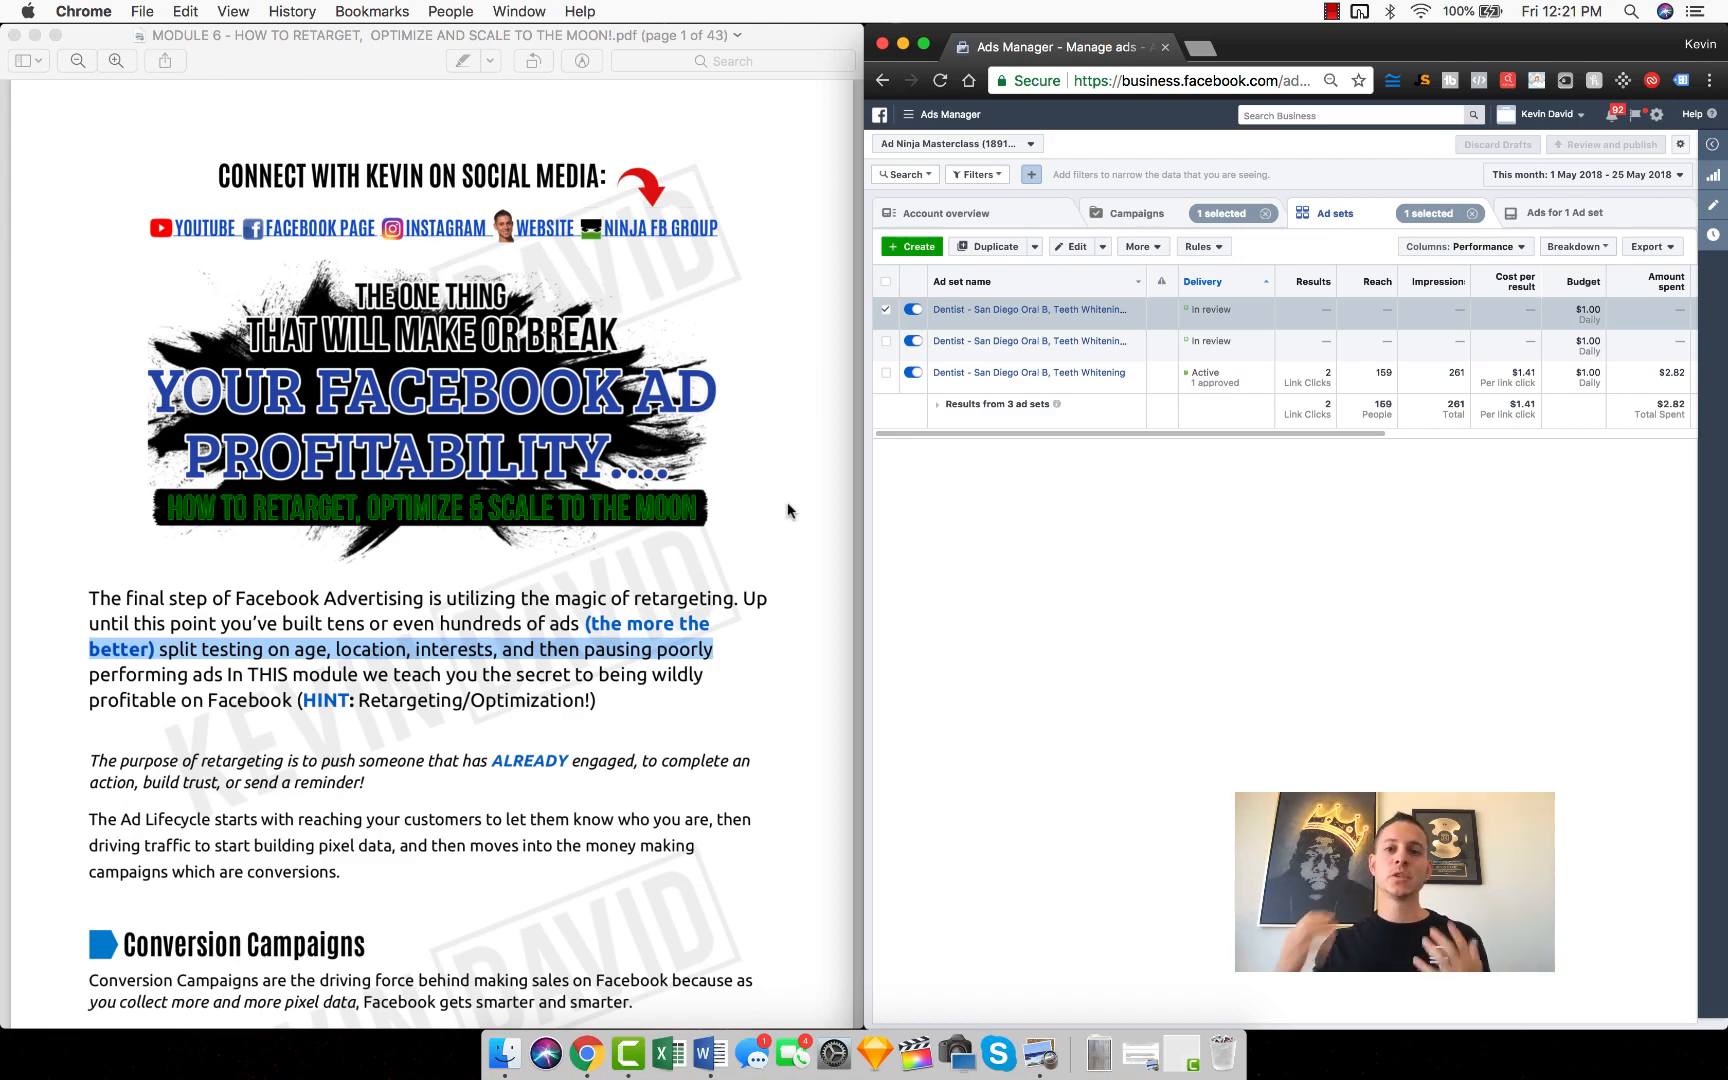
{"action": "scroll", "coordinate": [763, 395], "scroll_direction": "down", "scroll_amount": 6}
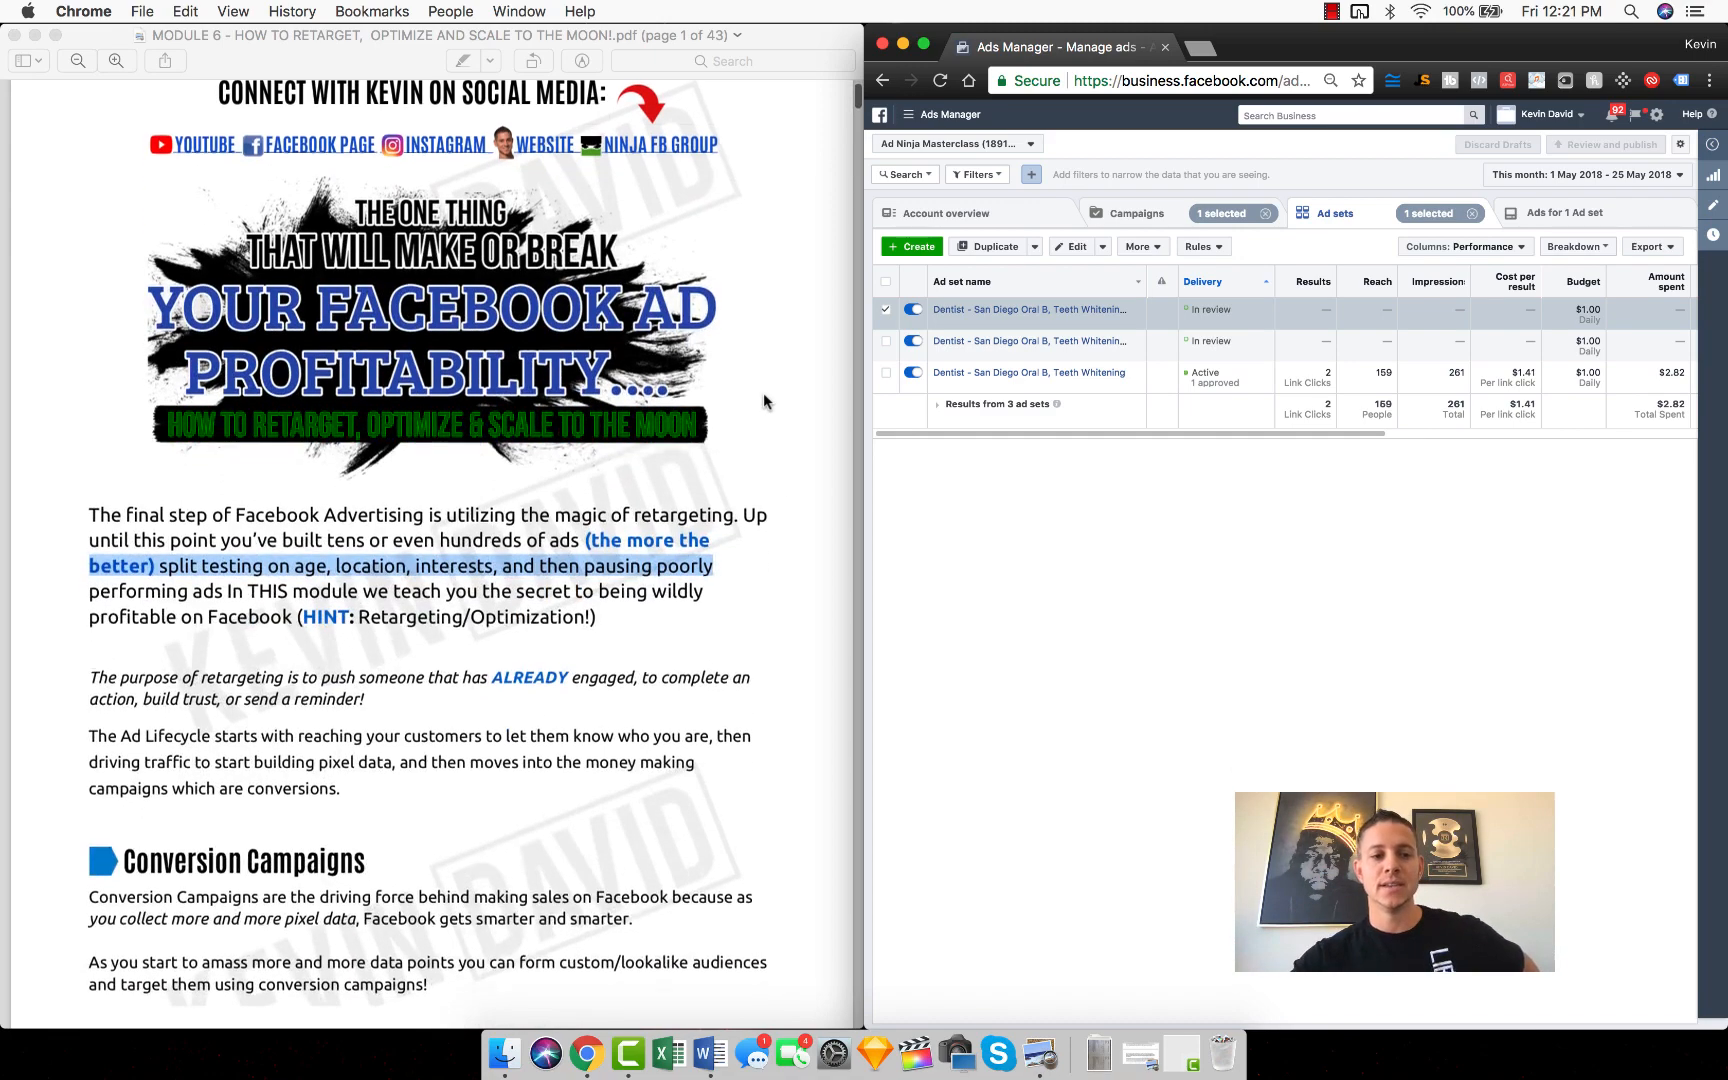
{"action": "scroll", "coordinate": [763, 395], "scroll_direction": "down", "scroll_amount": 9}
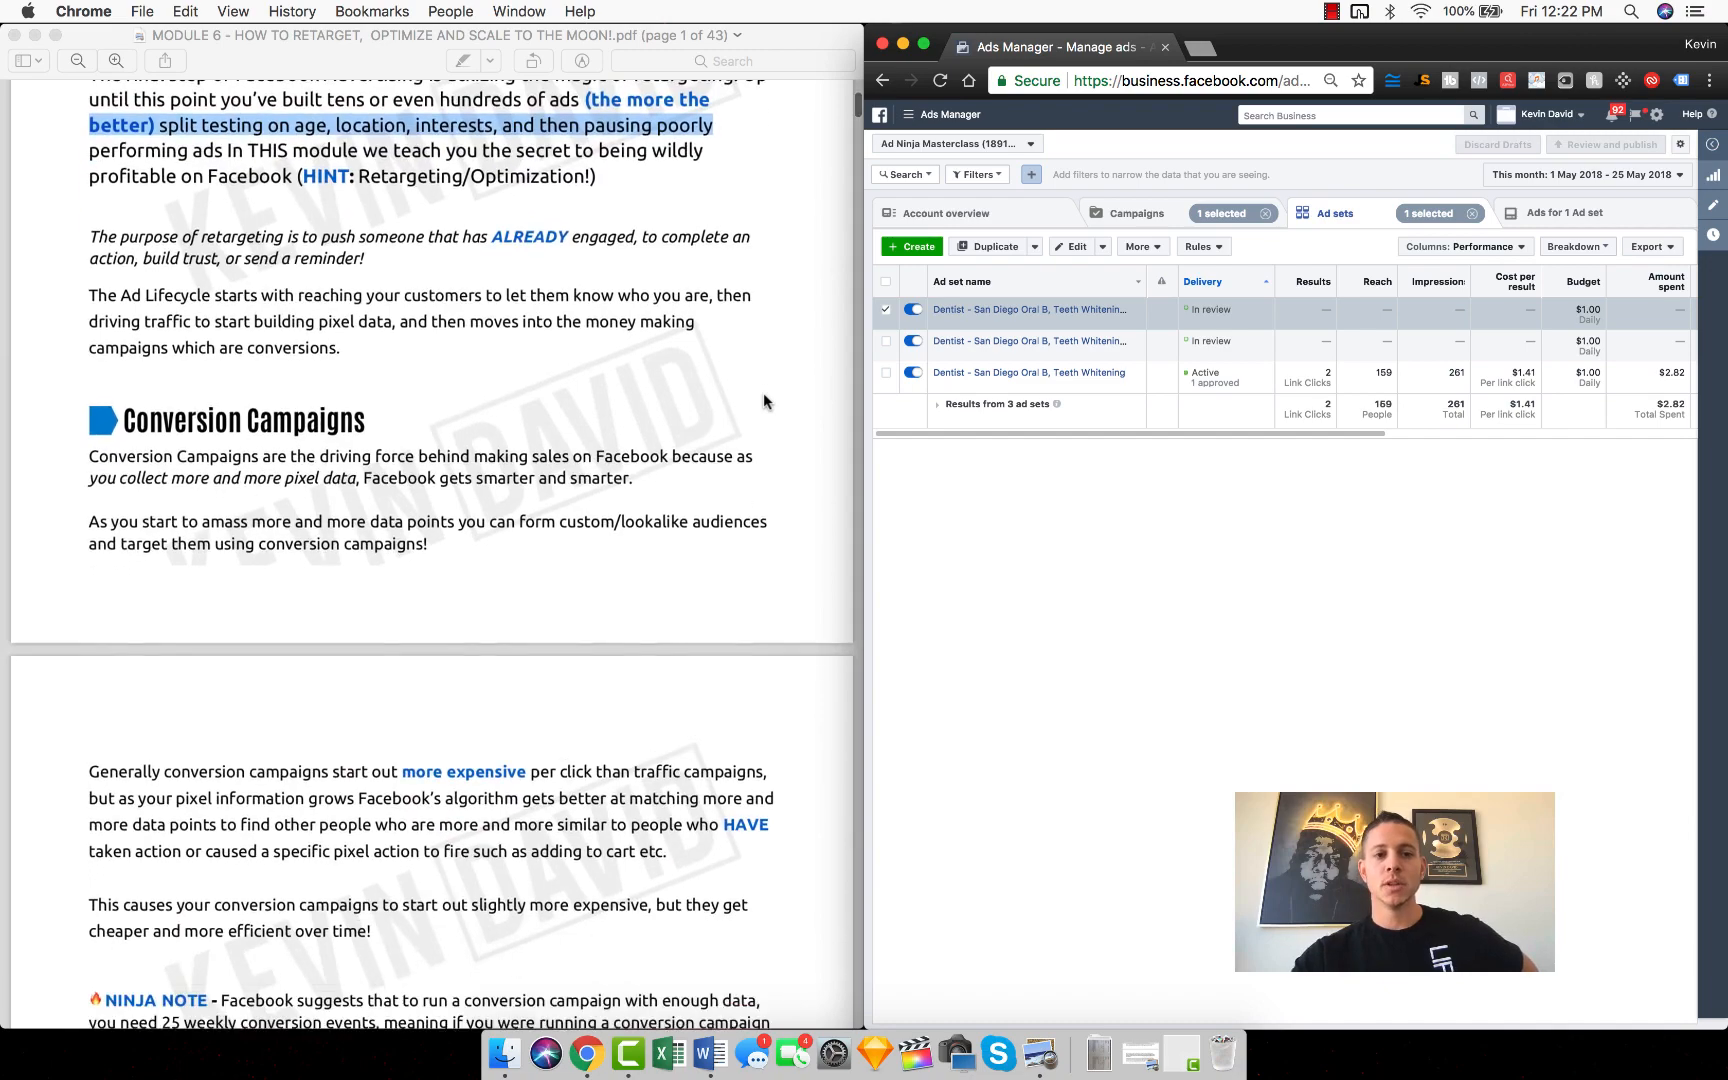
{"action": "scroll", "coordinate": [763, 393], "scroll_direction": "down", "scroll_amount": 2}
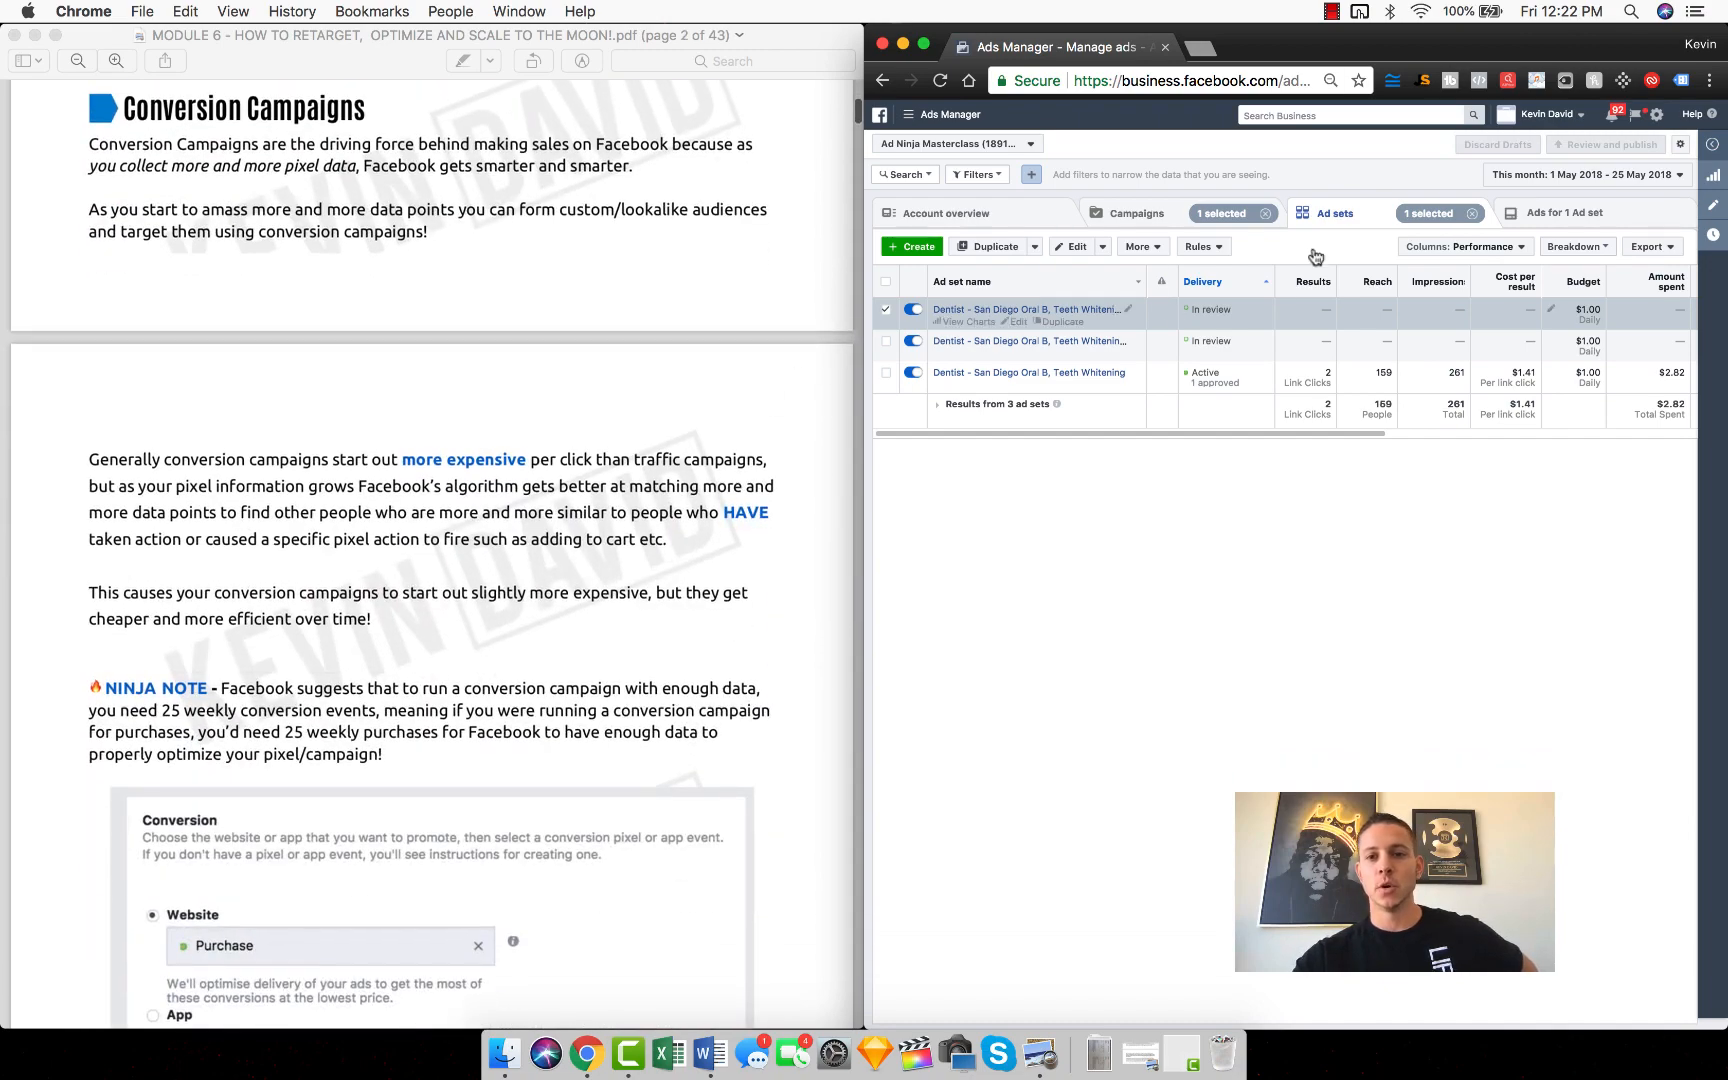
{"action": "left_click_drag", "start_coordinate": [1374, 42], "coordinate": [1373, 42]}
{"action": "double_click", "coordinate": [1374, 47]}
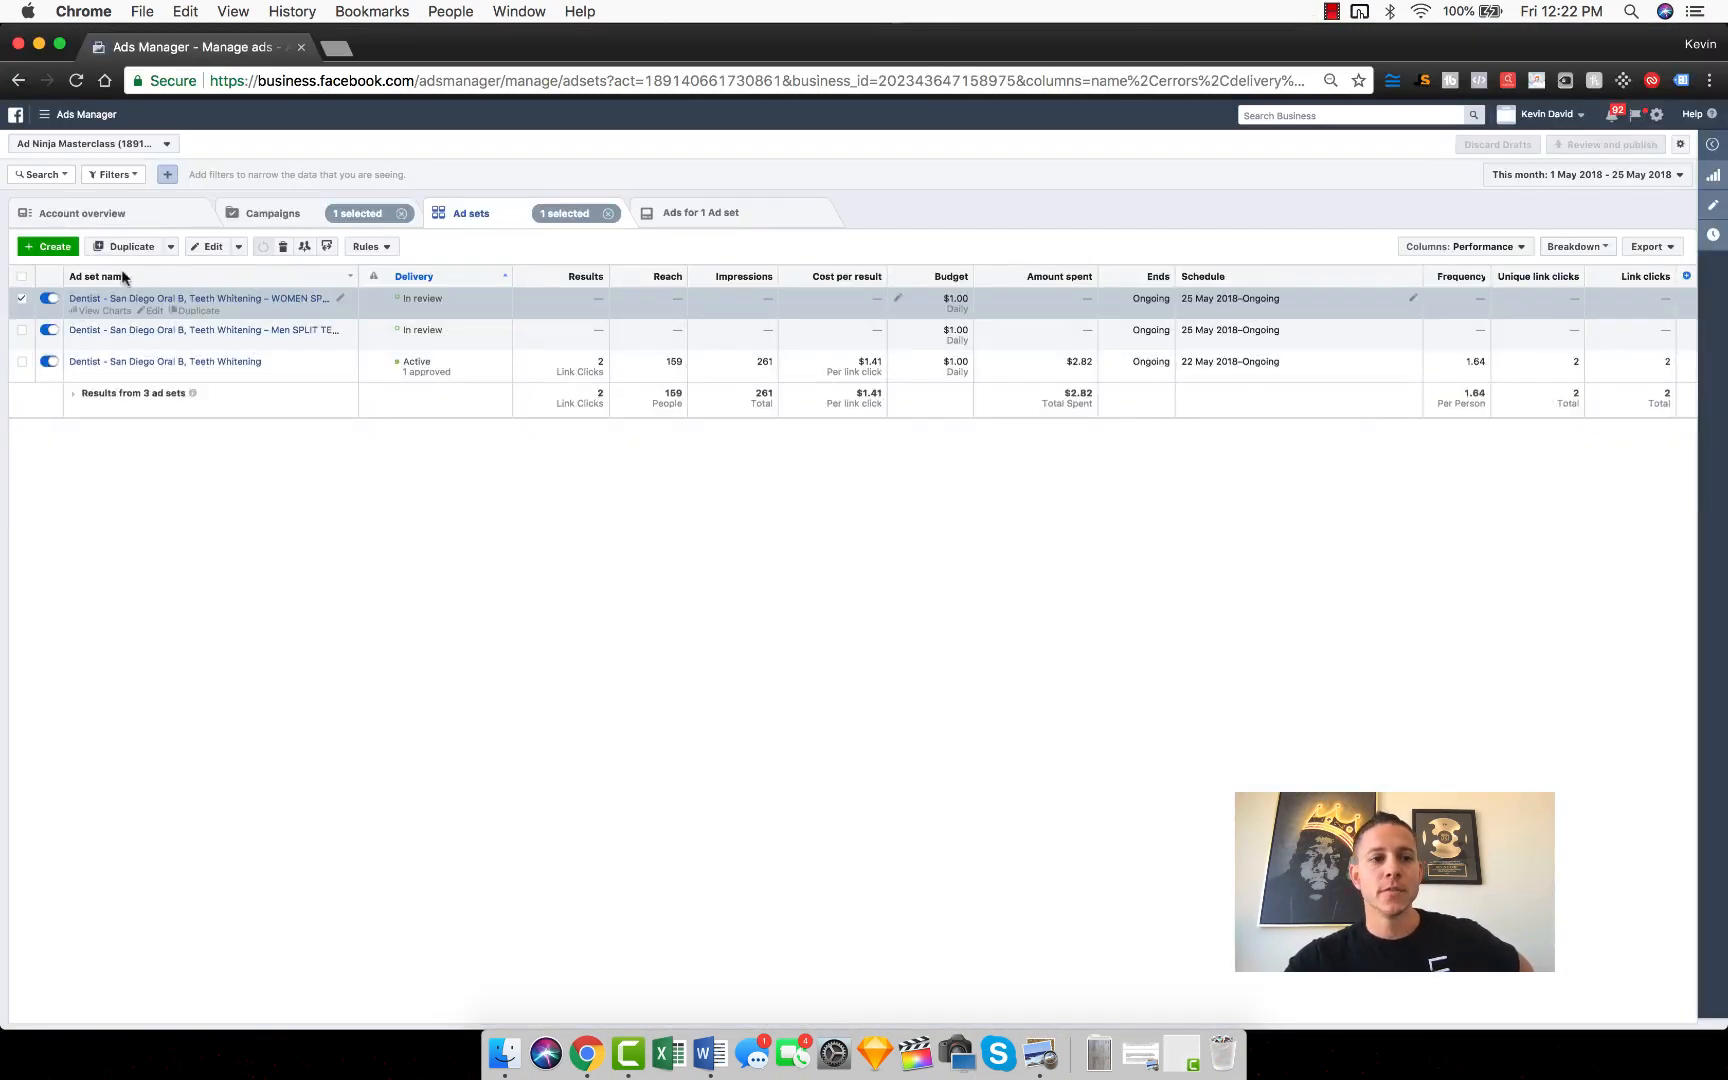
{"action": "left_click", "coordinate": [62, 248]}
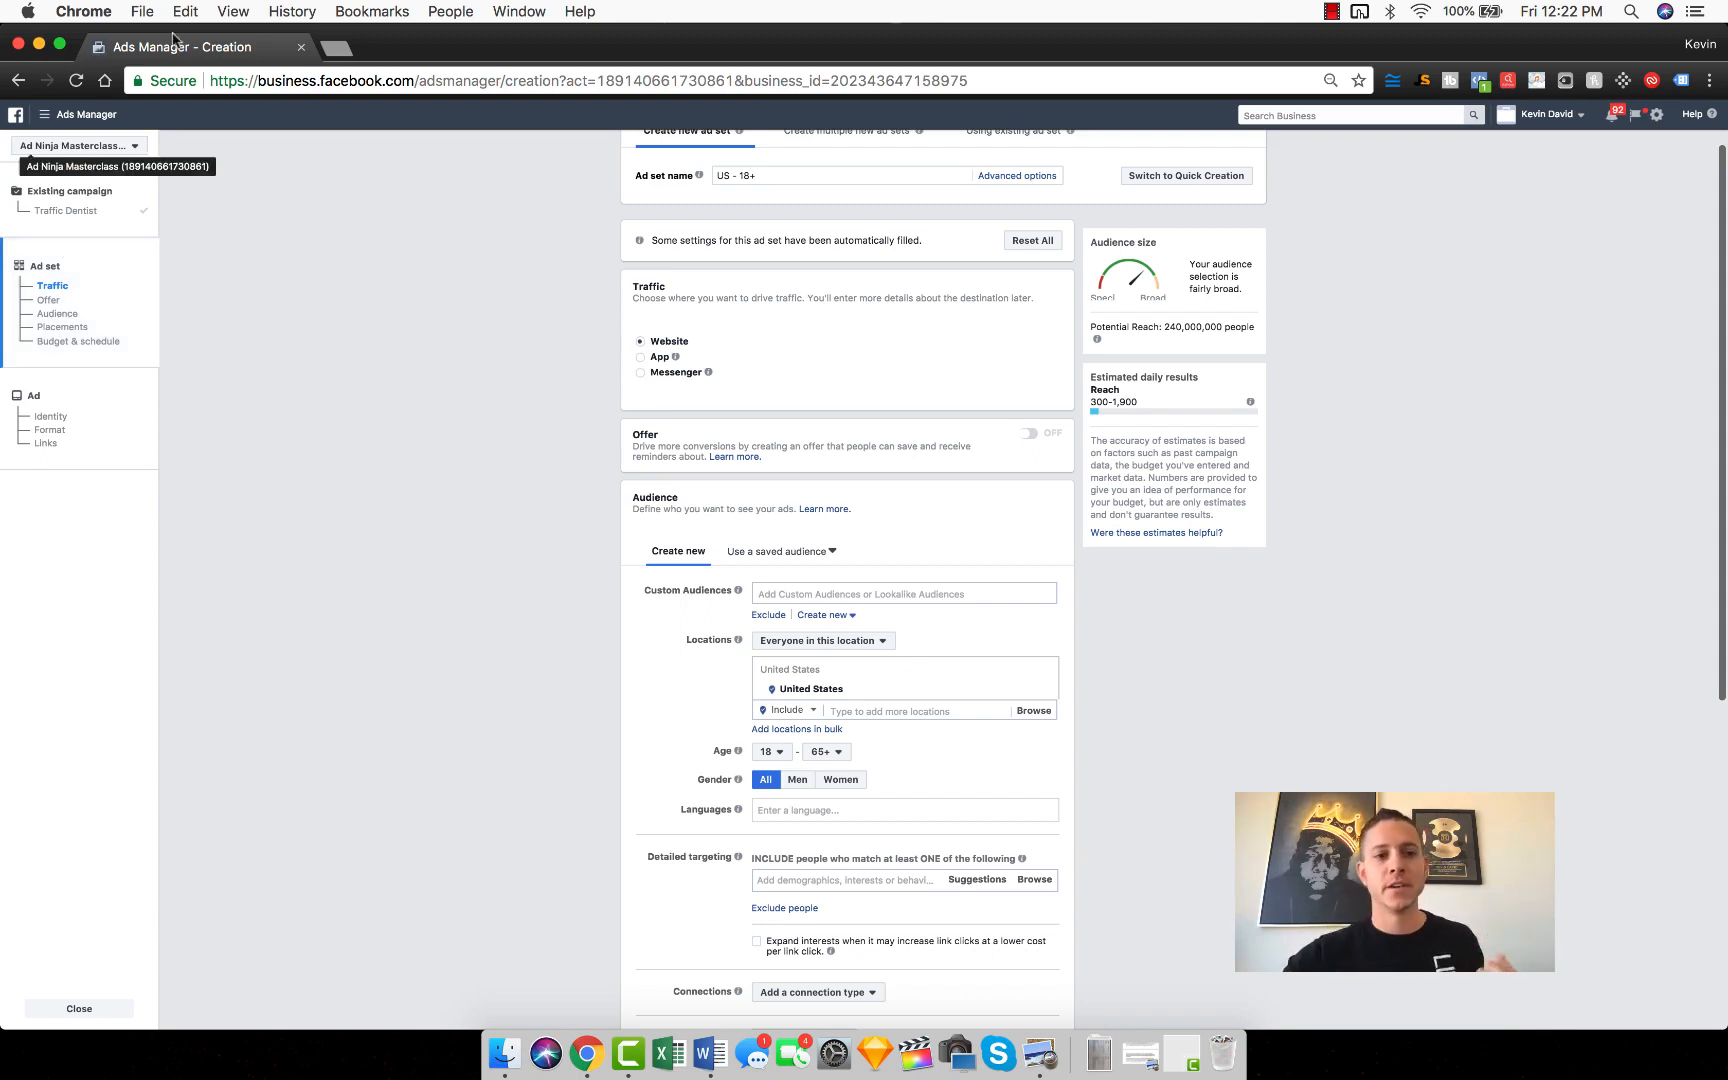
{"action": "scroll", "coordinate": [217, 297], "scroll_direction": "up", "scroll_amount": 1}
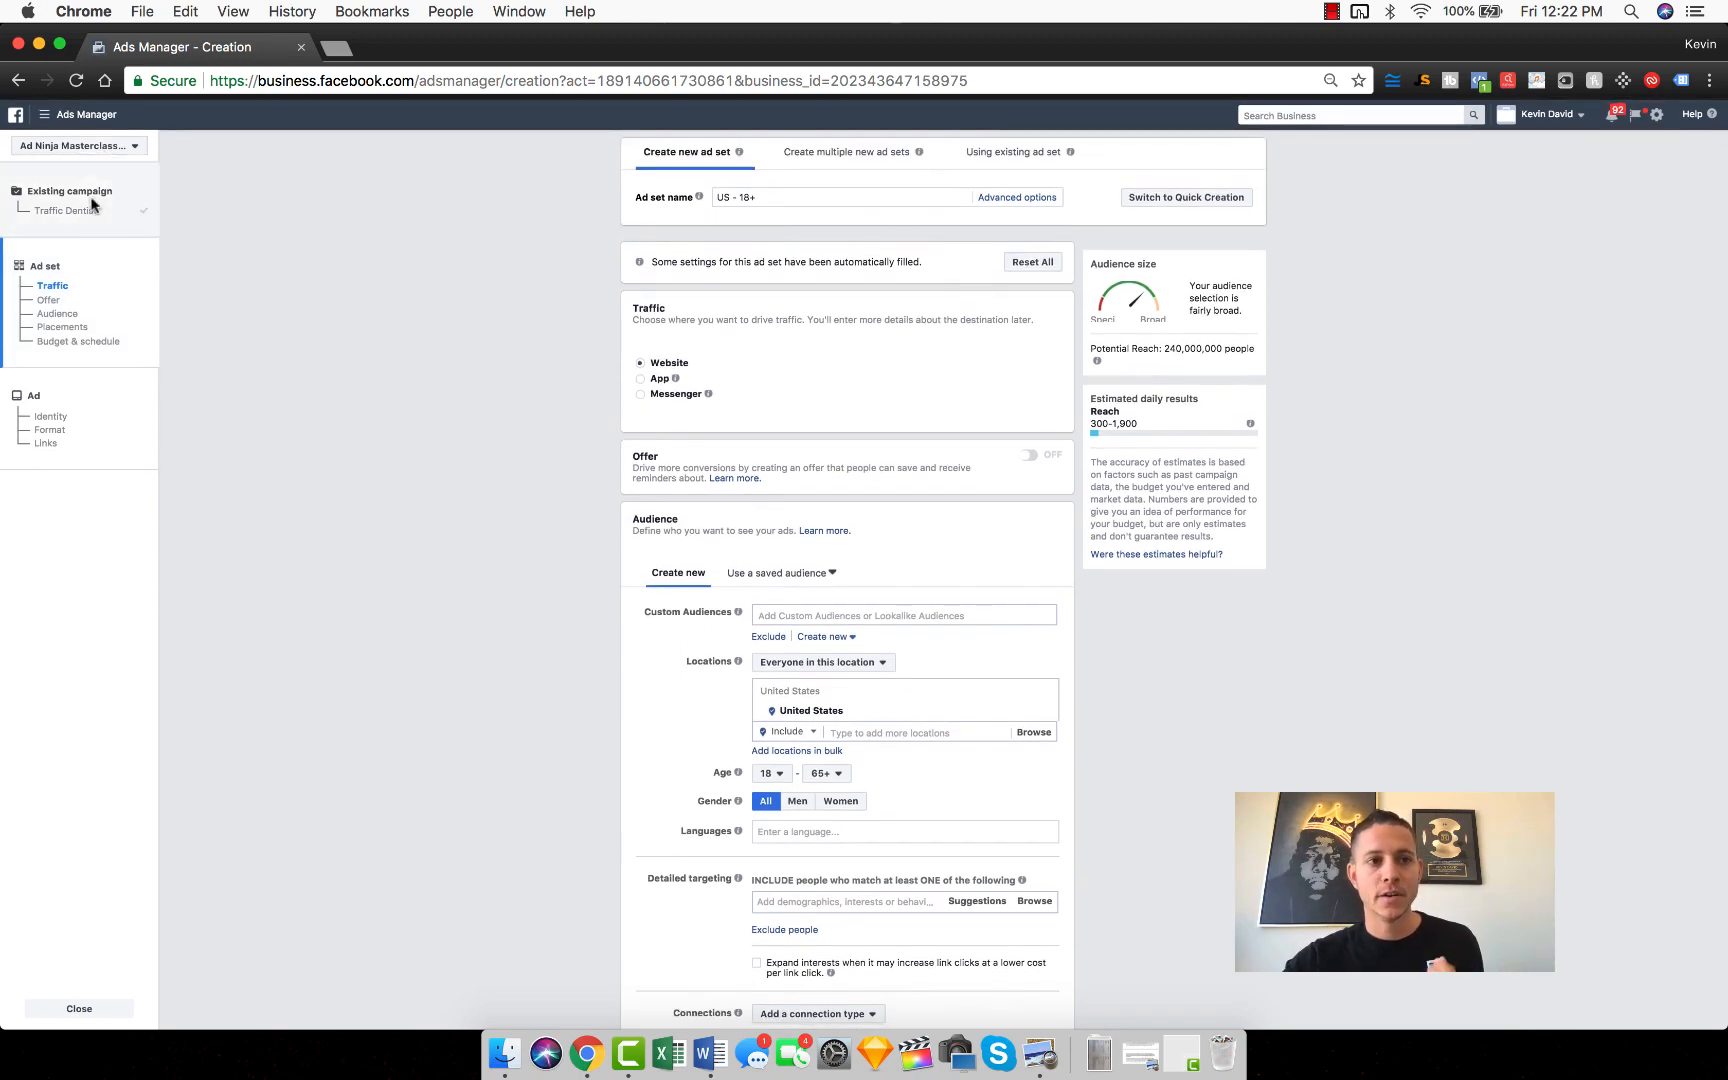
{"action": "left_click", "coordinate": [86, 114]}
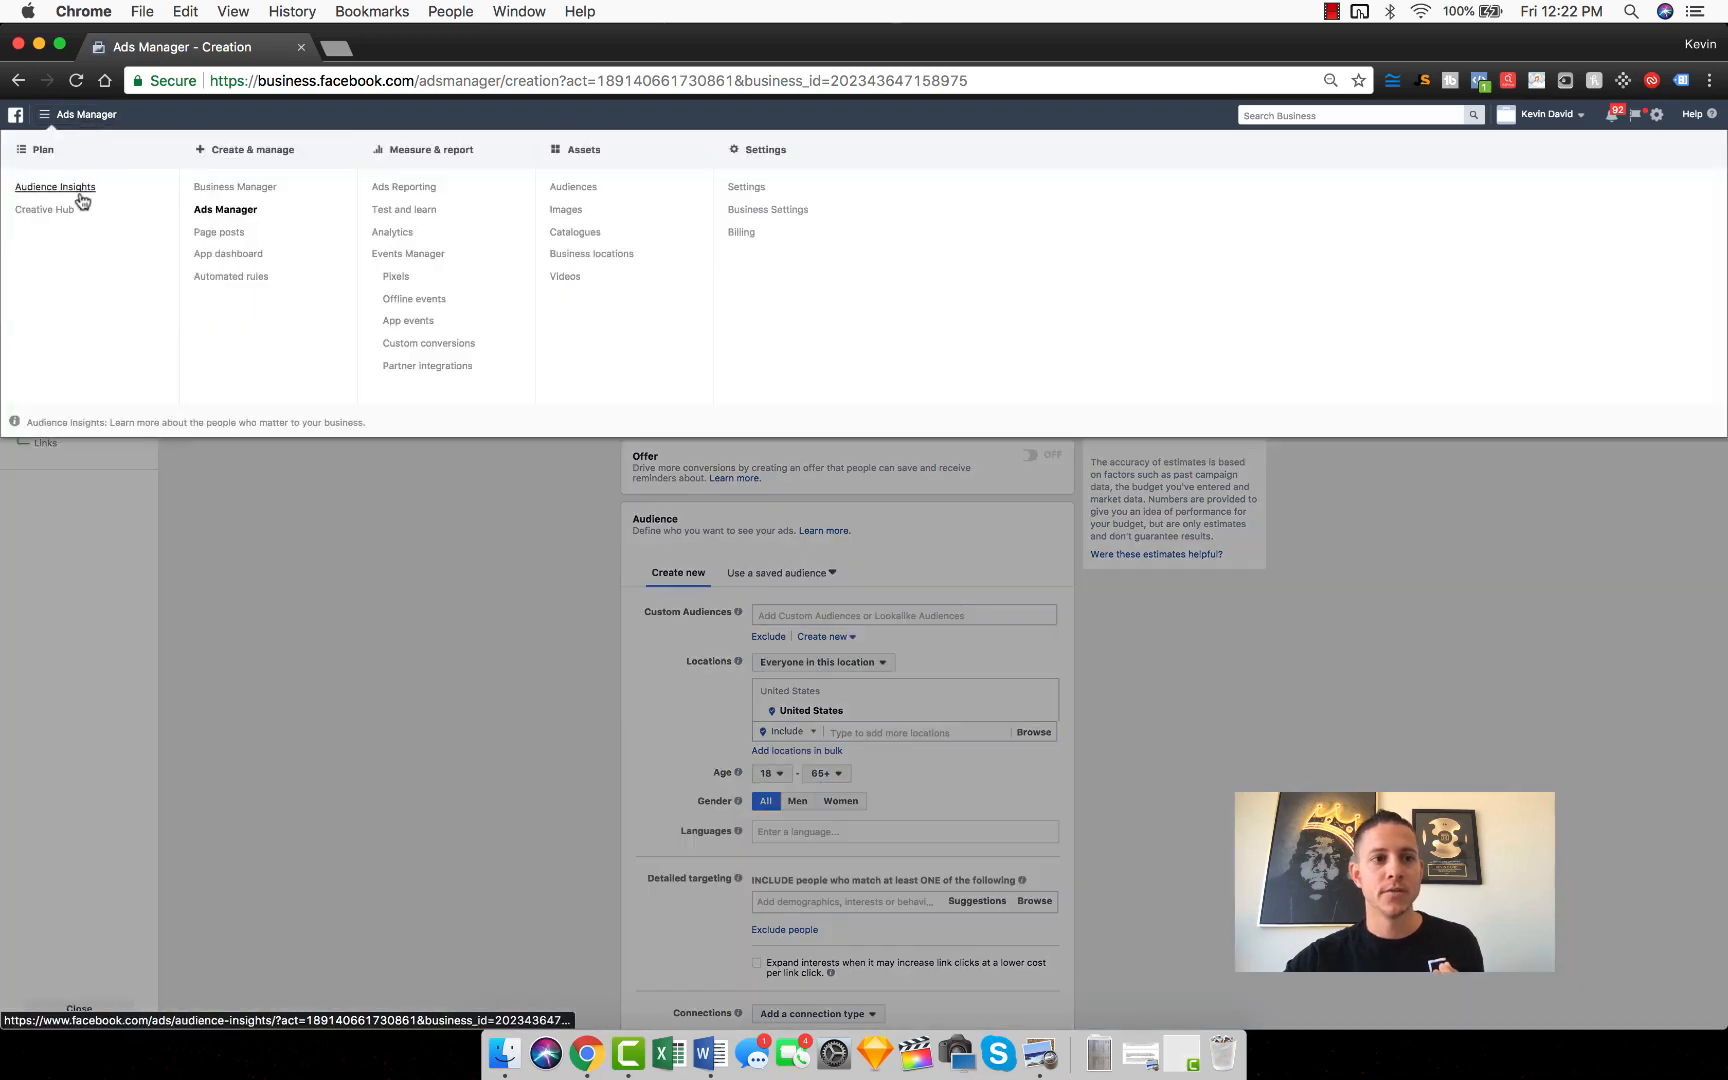
{"action": "left_click", "coordinate": [225, 209]}
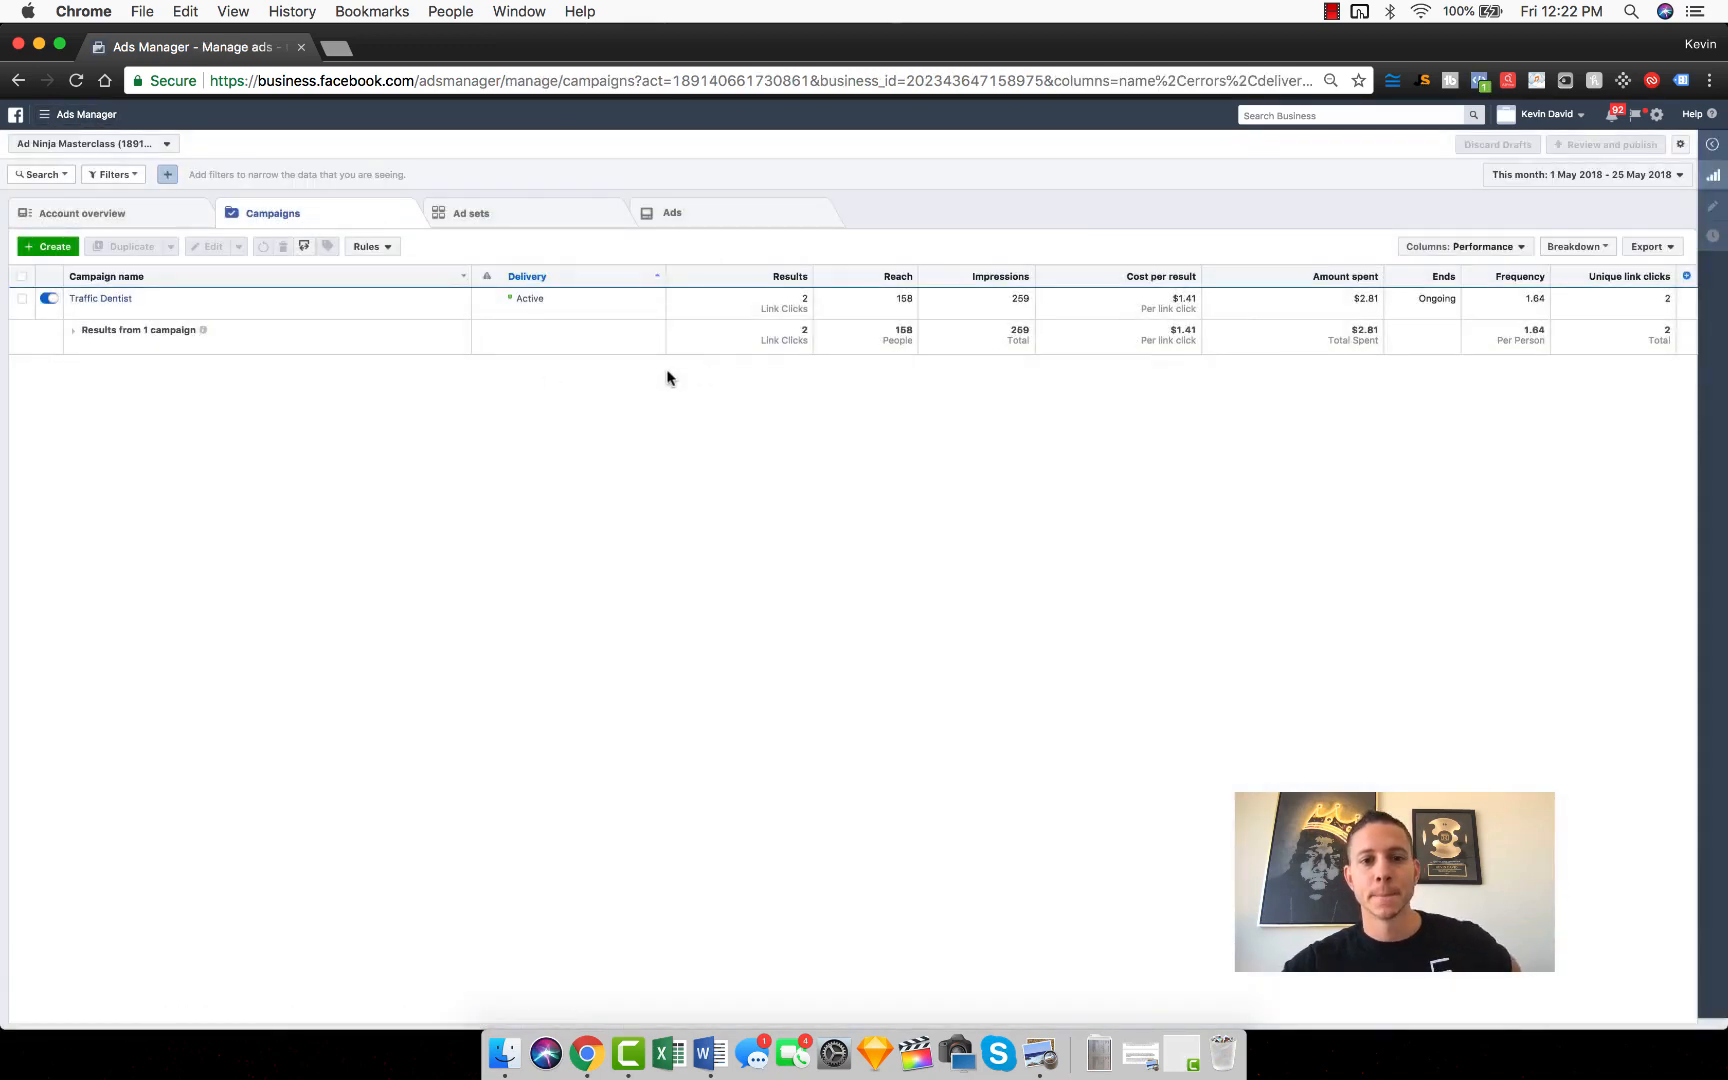
Step: Start a new campaign, dismiss the earlier unfinished draft, and choose Conversions as the marketing objective
{"action": "left_click", "coordinate": [50, 251]}
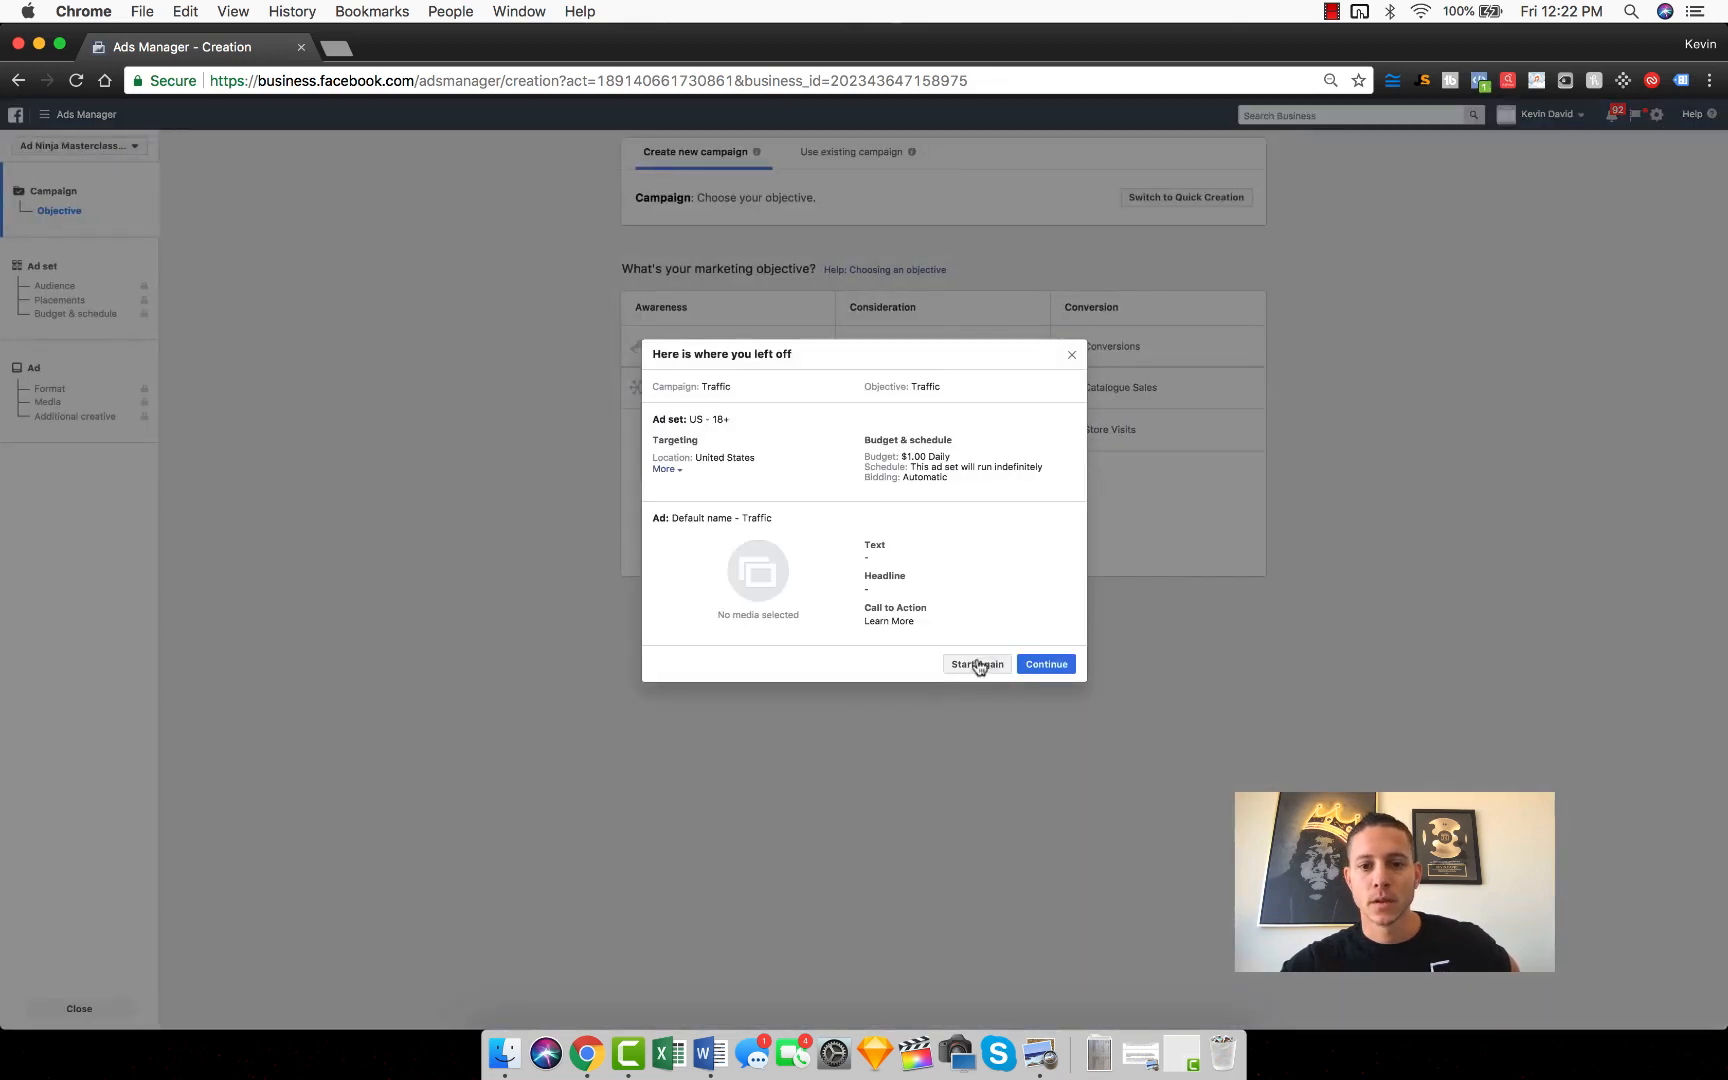
{"action": "left_click", "coordinate": [978, 664]}
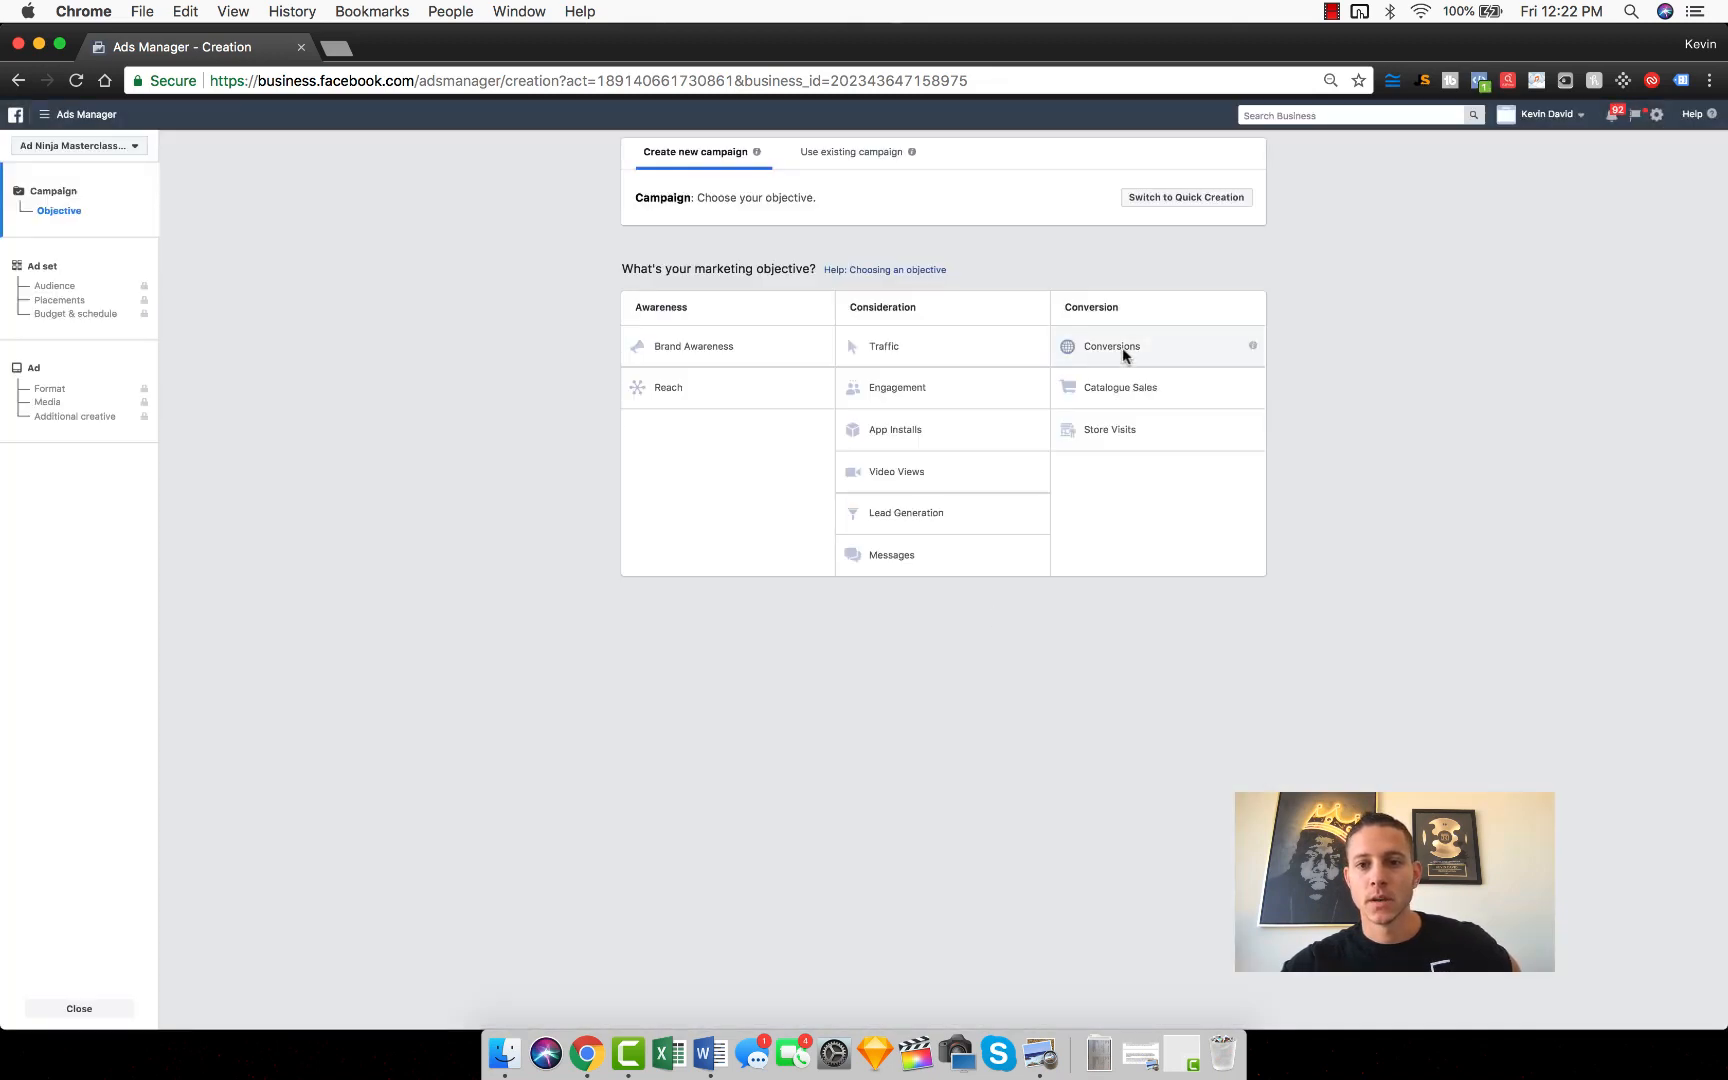
{"action": "left_click", "coordinate": [1122, 347]}
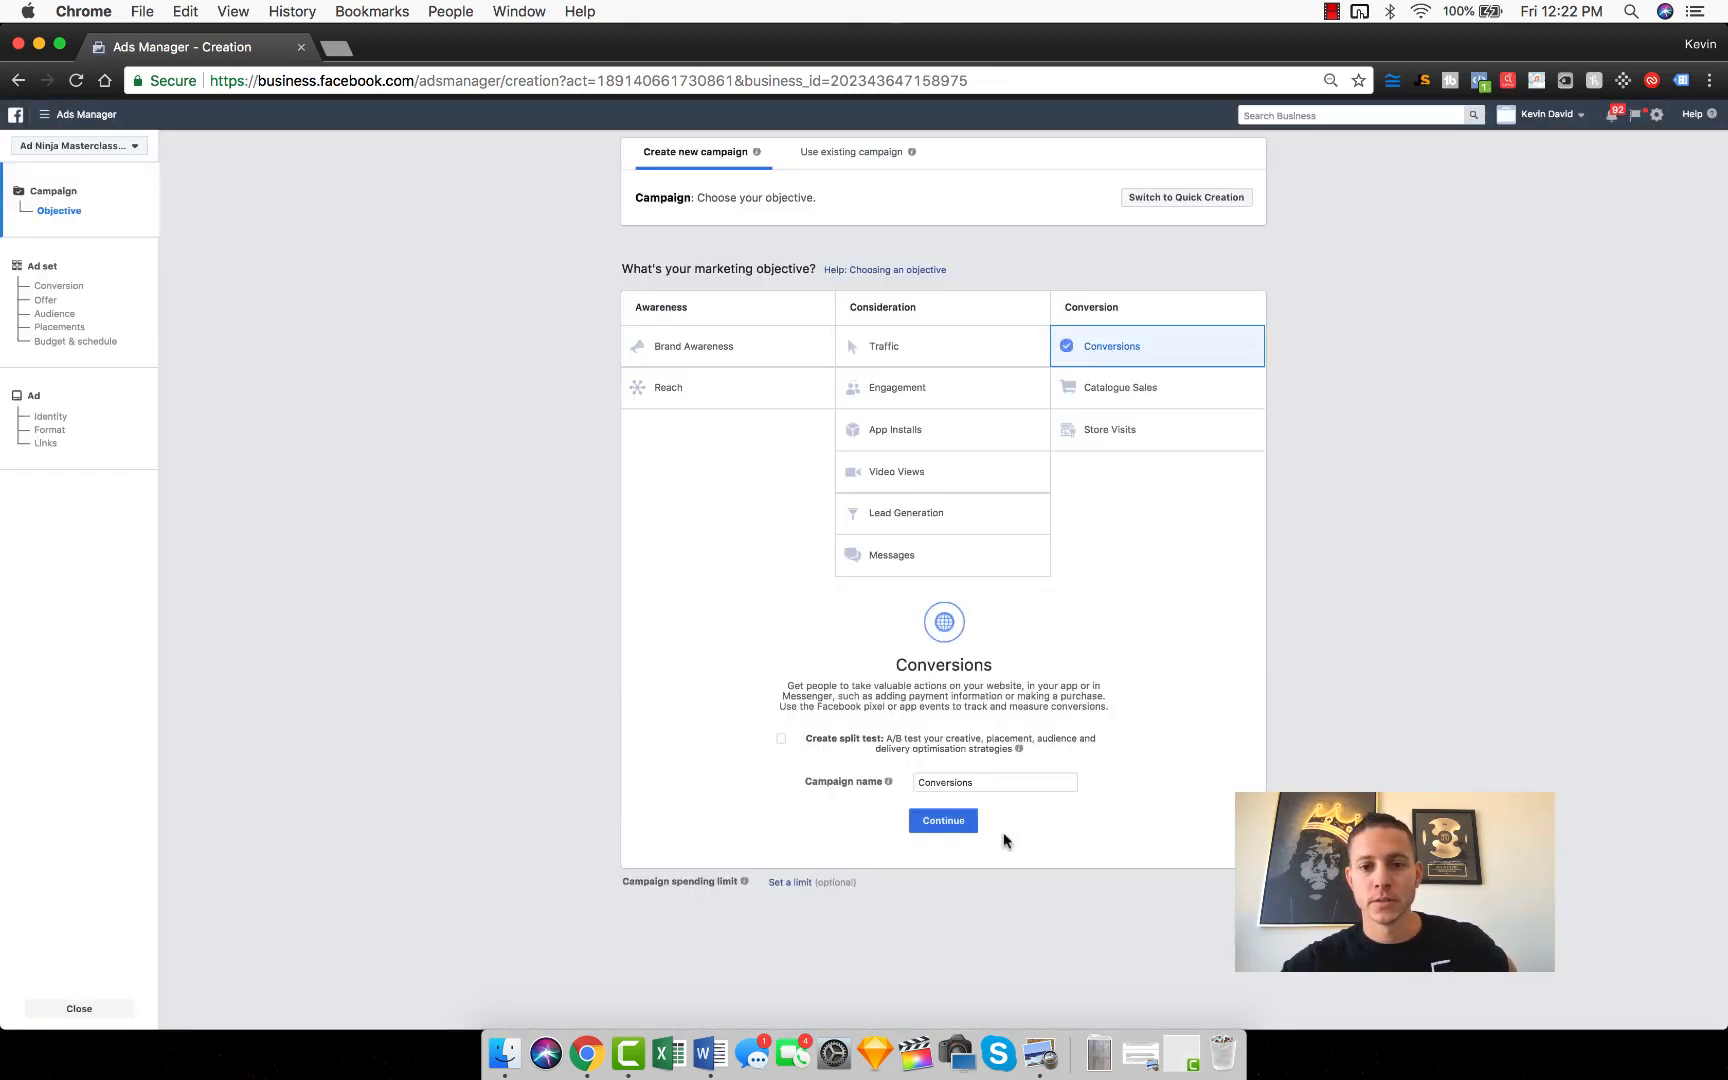
Step: Name the new campaign "Dentist Conversion Campaign Thank You Page"
{"action": "double_click", "coordinate": [961, 783]}
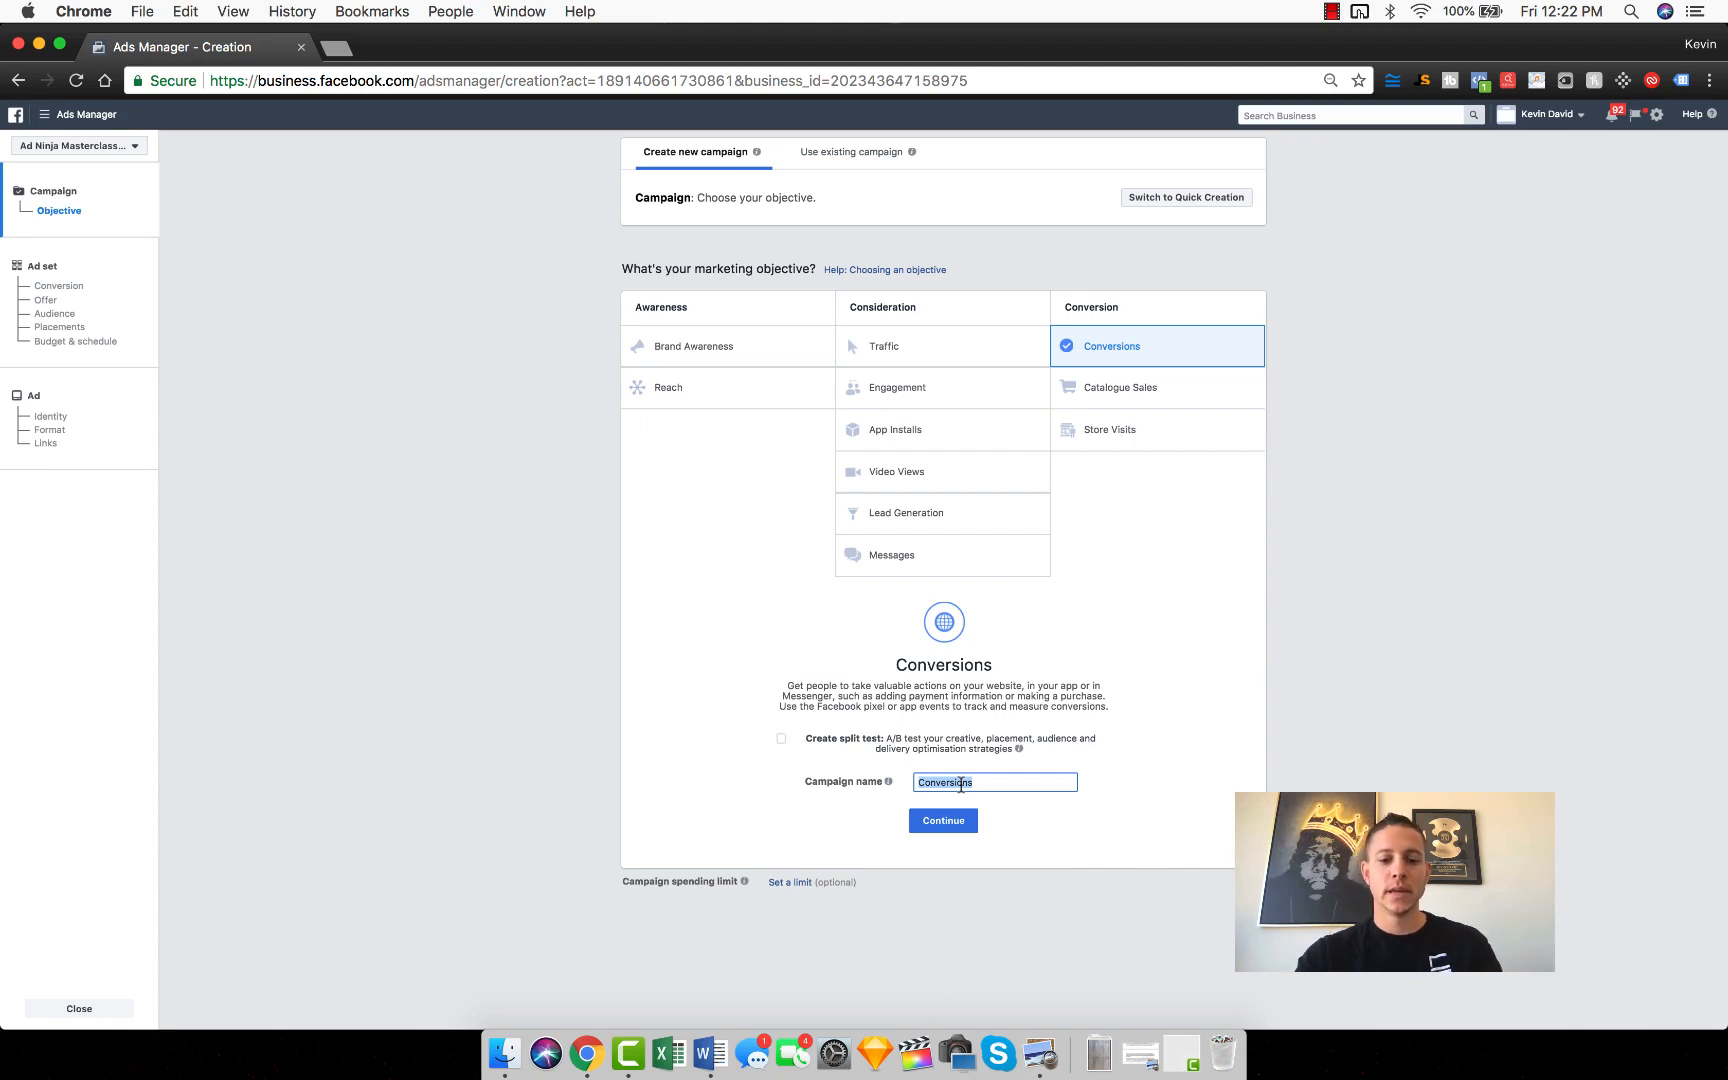
{"action": "type", "text": "Dent"}
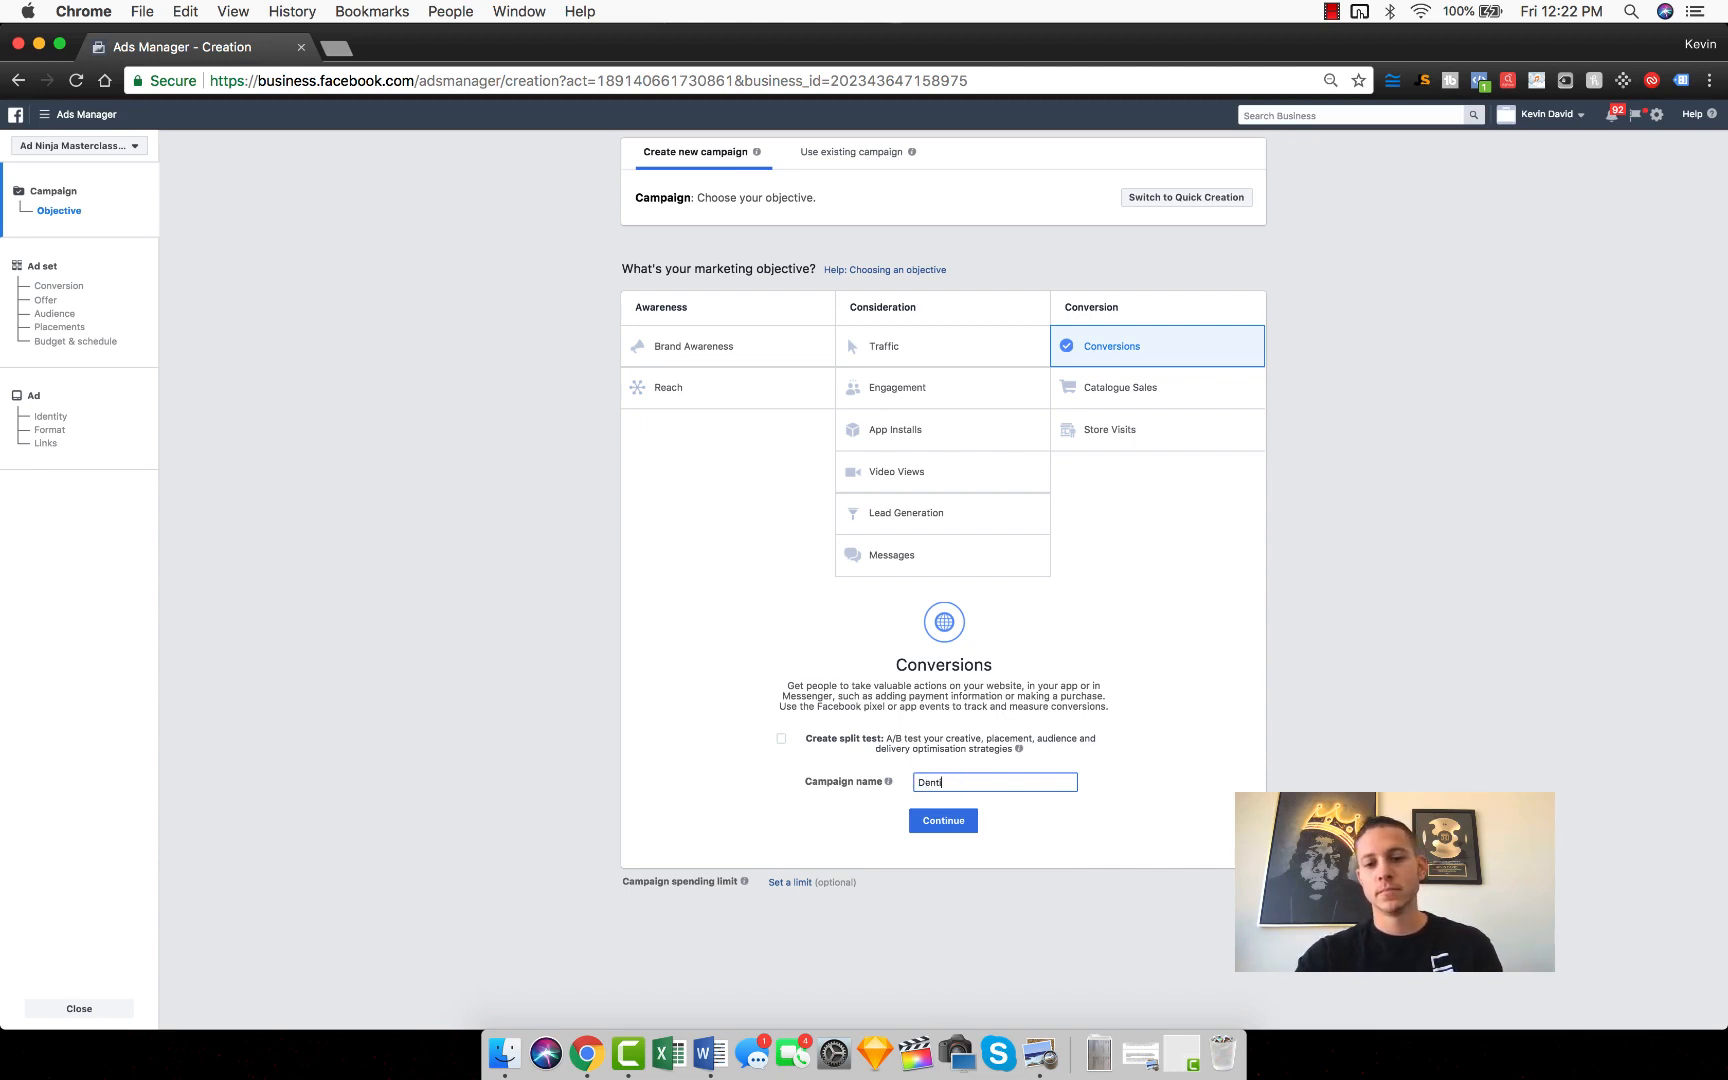
{"action": "type", "text": "ist Conversion Campaign B"}
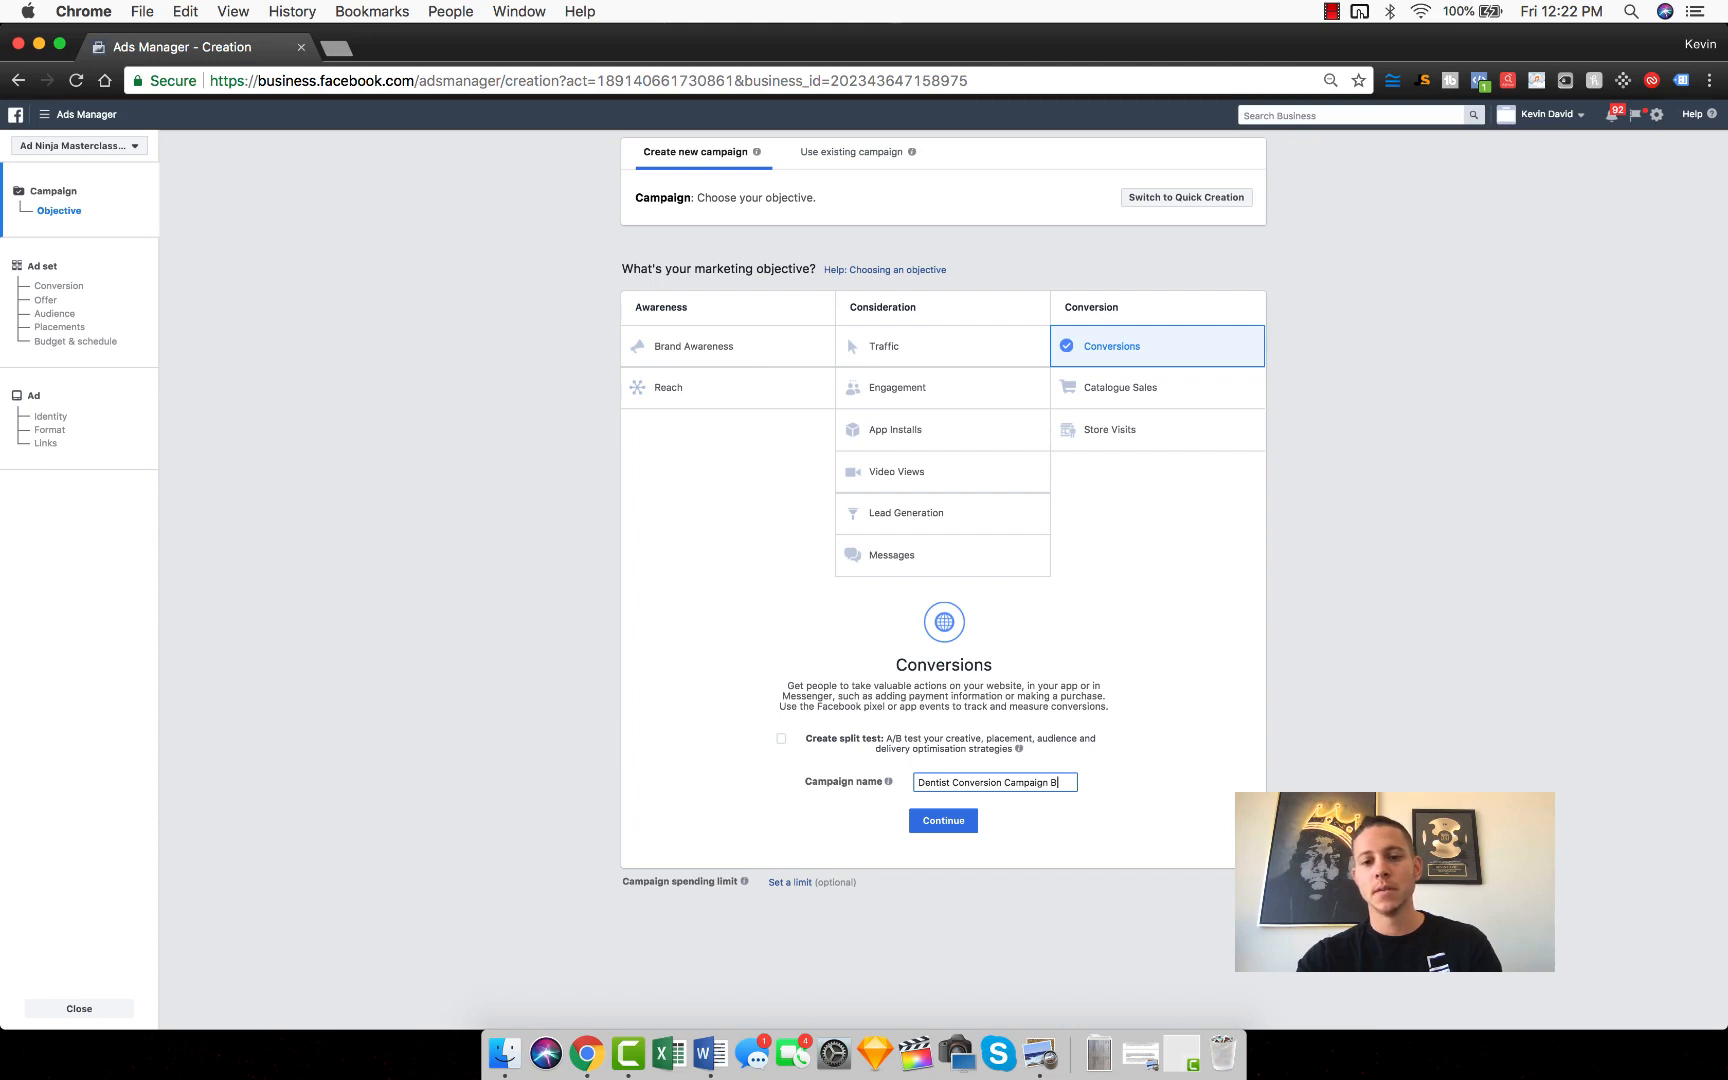
{"action": "key", "text": "BackSpace"}
{"action": "type", "text": "Thank You Page"}
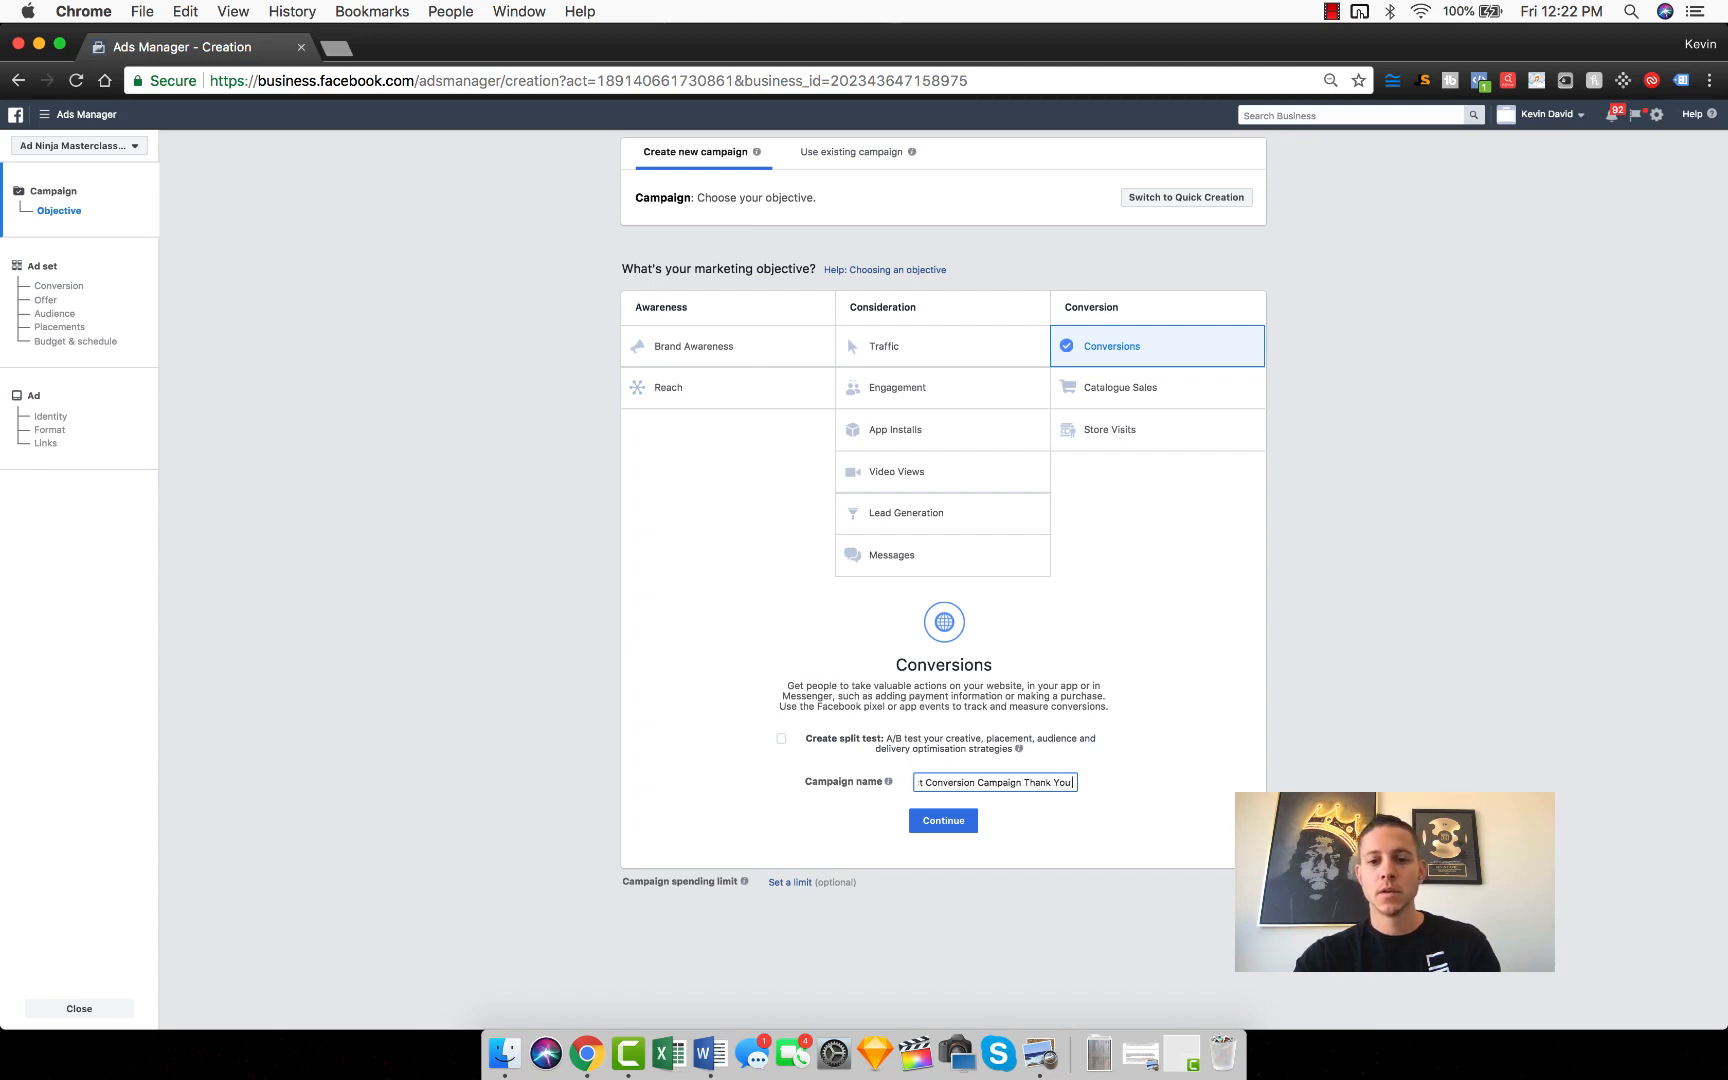
Step: Continue to the ad set settings and set Complete Registration as the website conversion event
{"action": "left_click", "coordinate": [940, 819]}
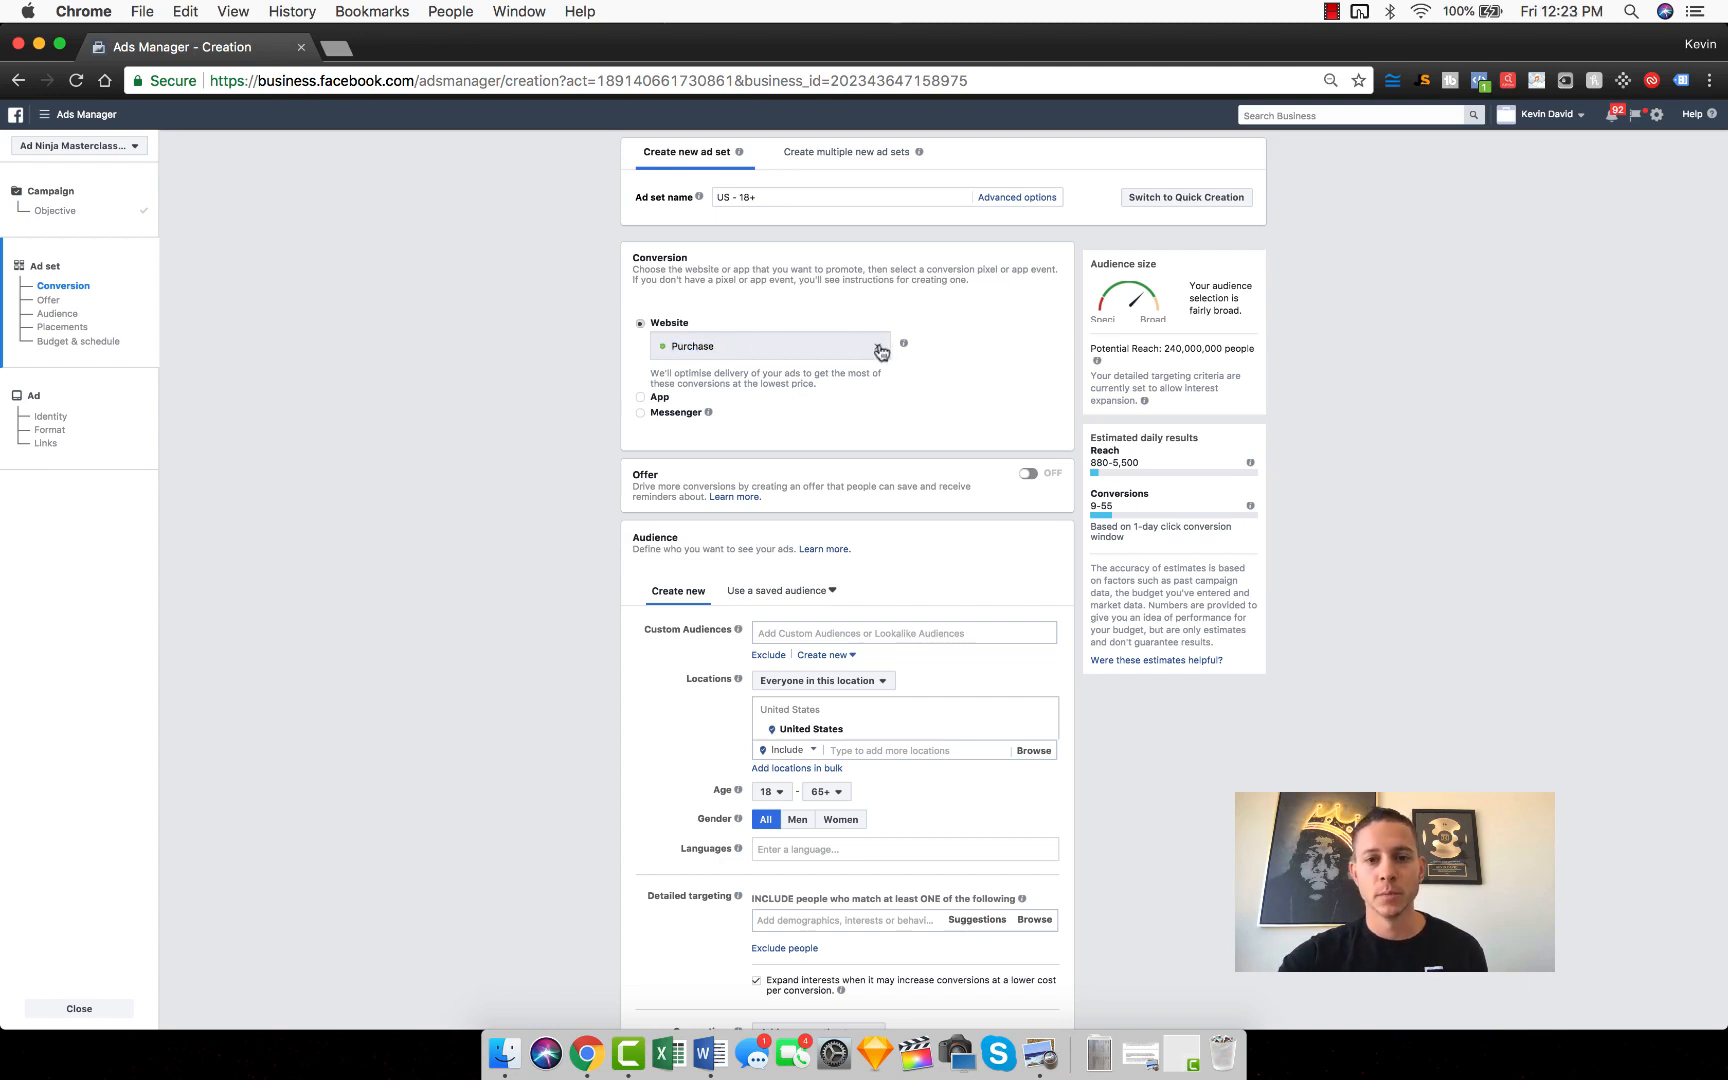
{"action": "left_click", "coordinate": [733, 346]}
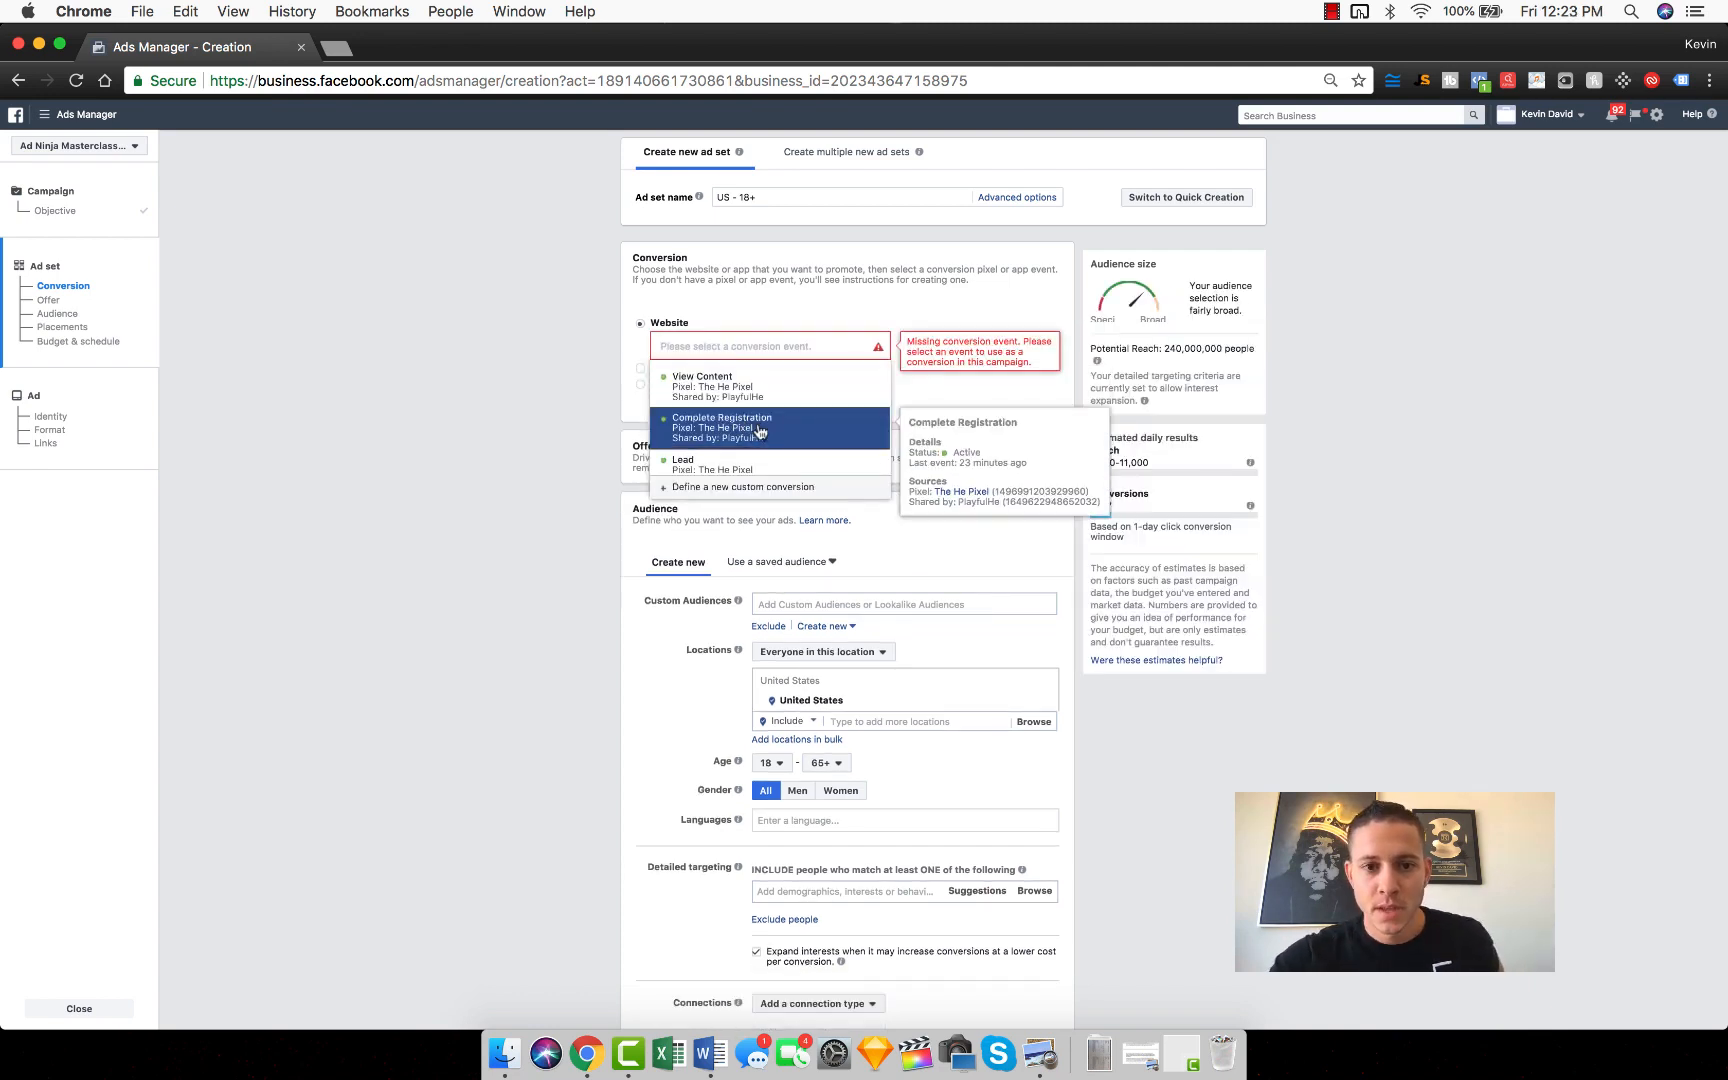
{"action": "left_click", "coordinate": [726, 427]}
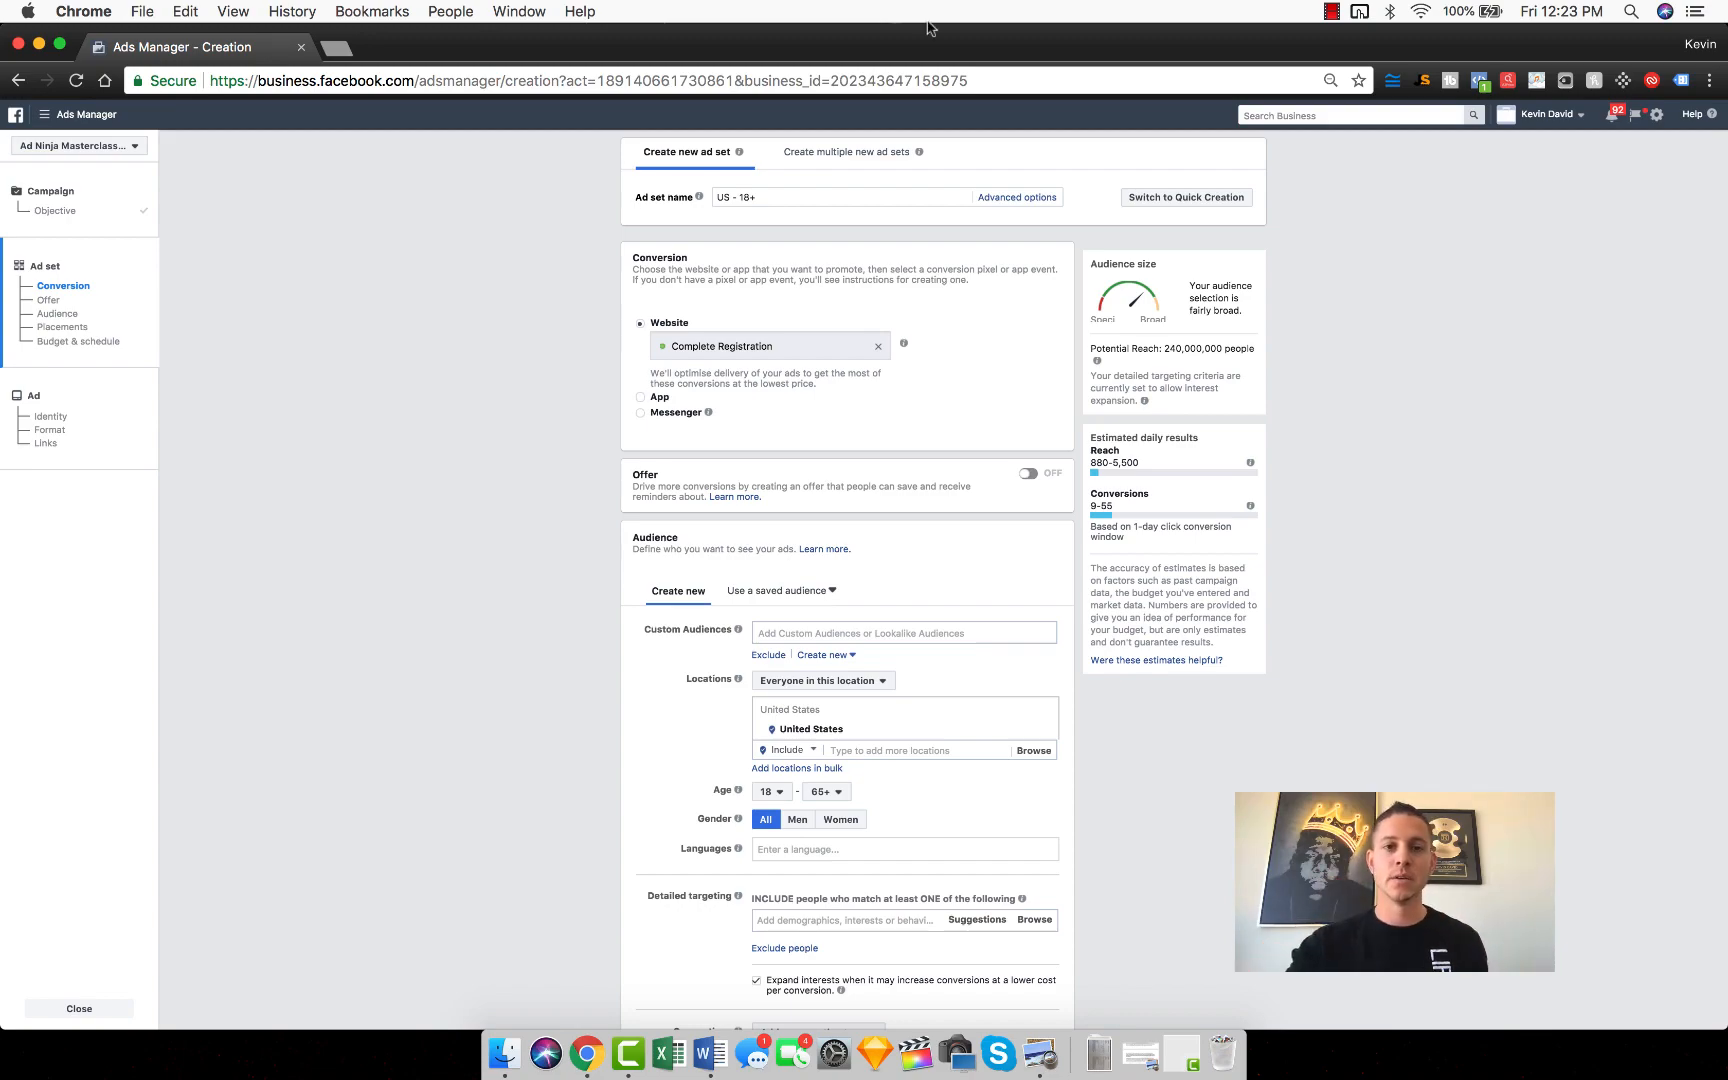
Step: Place the browser beside the Module 6 PDF and review its introduction and Conversion Campaigns section
{"action": "left_click_drag", "start_coordinate": [895, 33], "coordinate": [1726, 252]}
{"action": "left_click", "coordinate": [628, 358]}
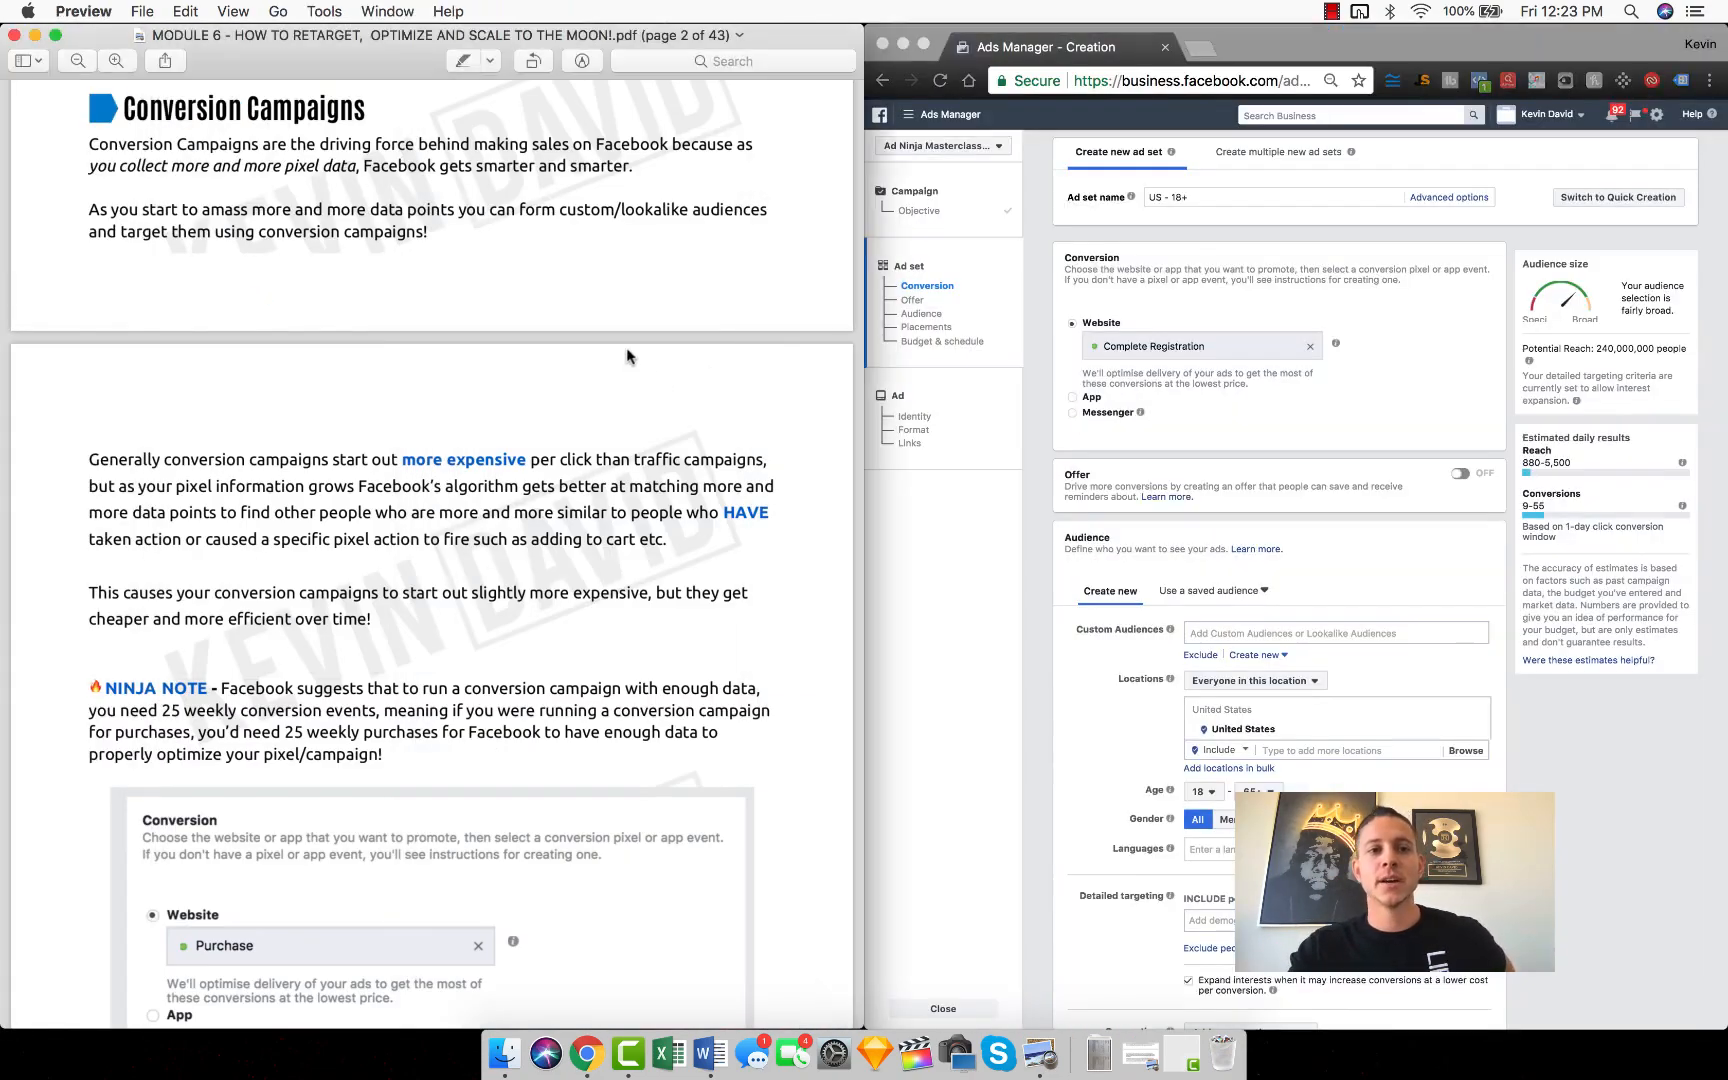
{"action": "scroll", "coordinate": [336, 240], "scroll_direction": "up", "scroll_amount": 5}
{"action": "scroll", "coordinate": [340, 262], "scroll_direction": "up", "scroll_amount": 8}
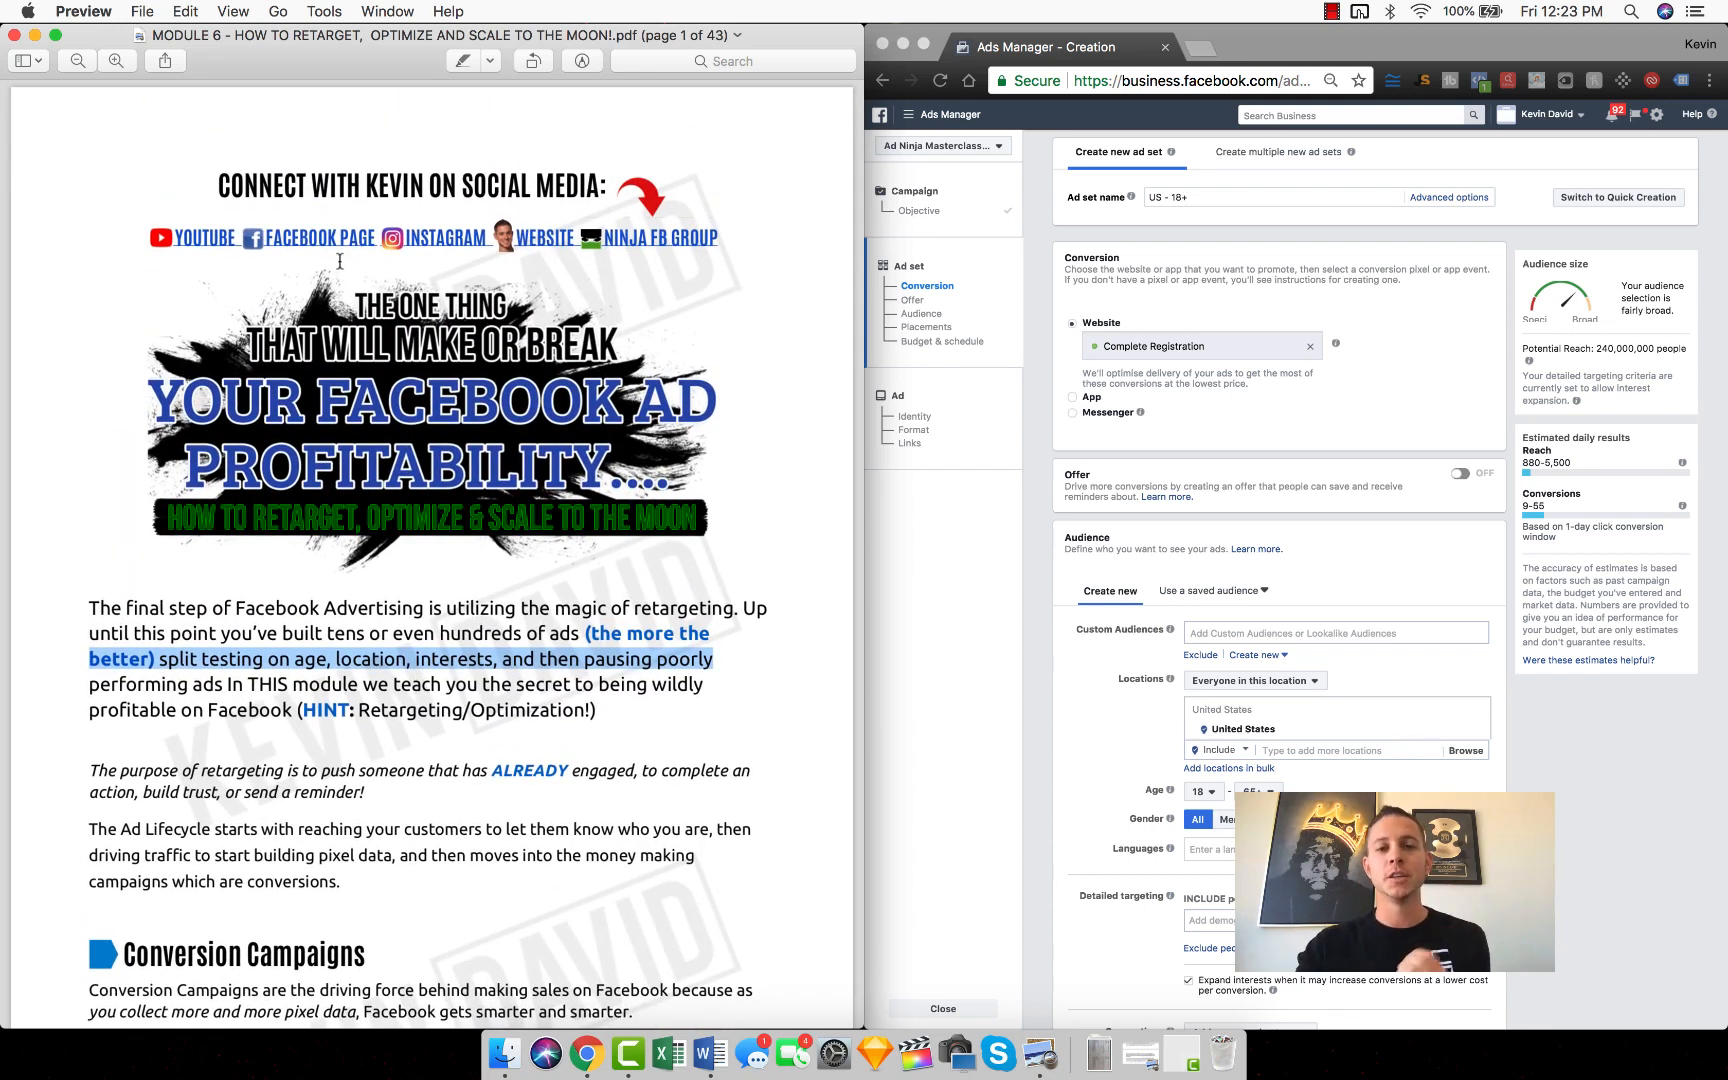
{"action": "scroll", "coordinate": [340, 262], "scroll_direction": "down", "scroll_amount": 8}
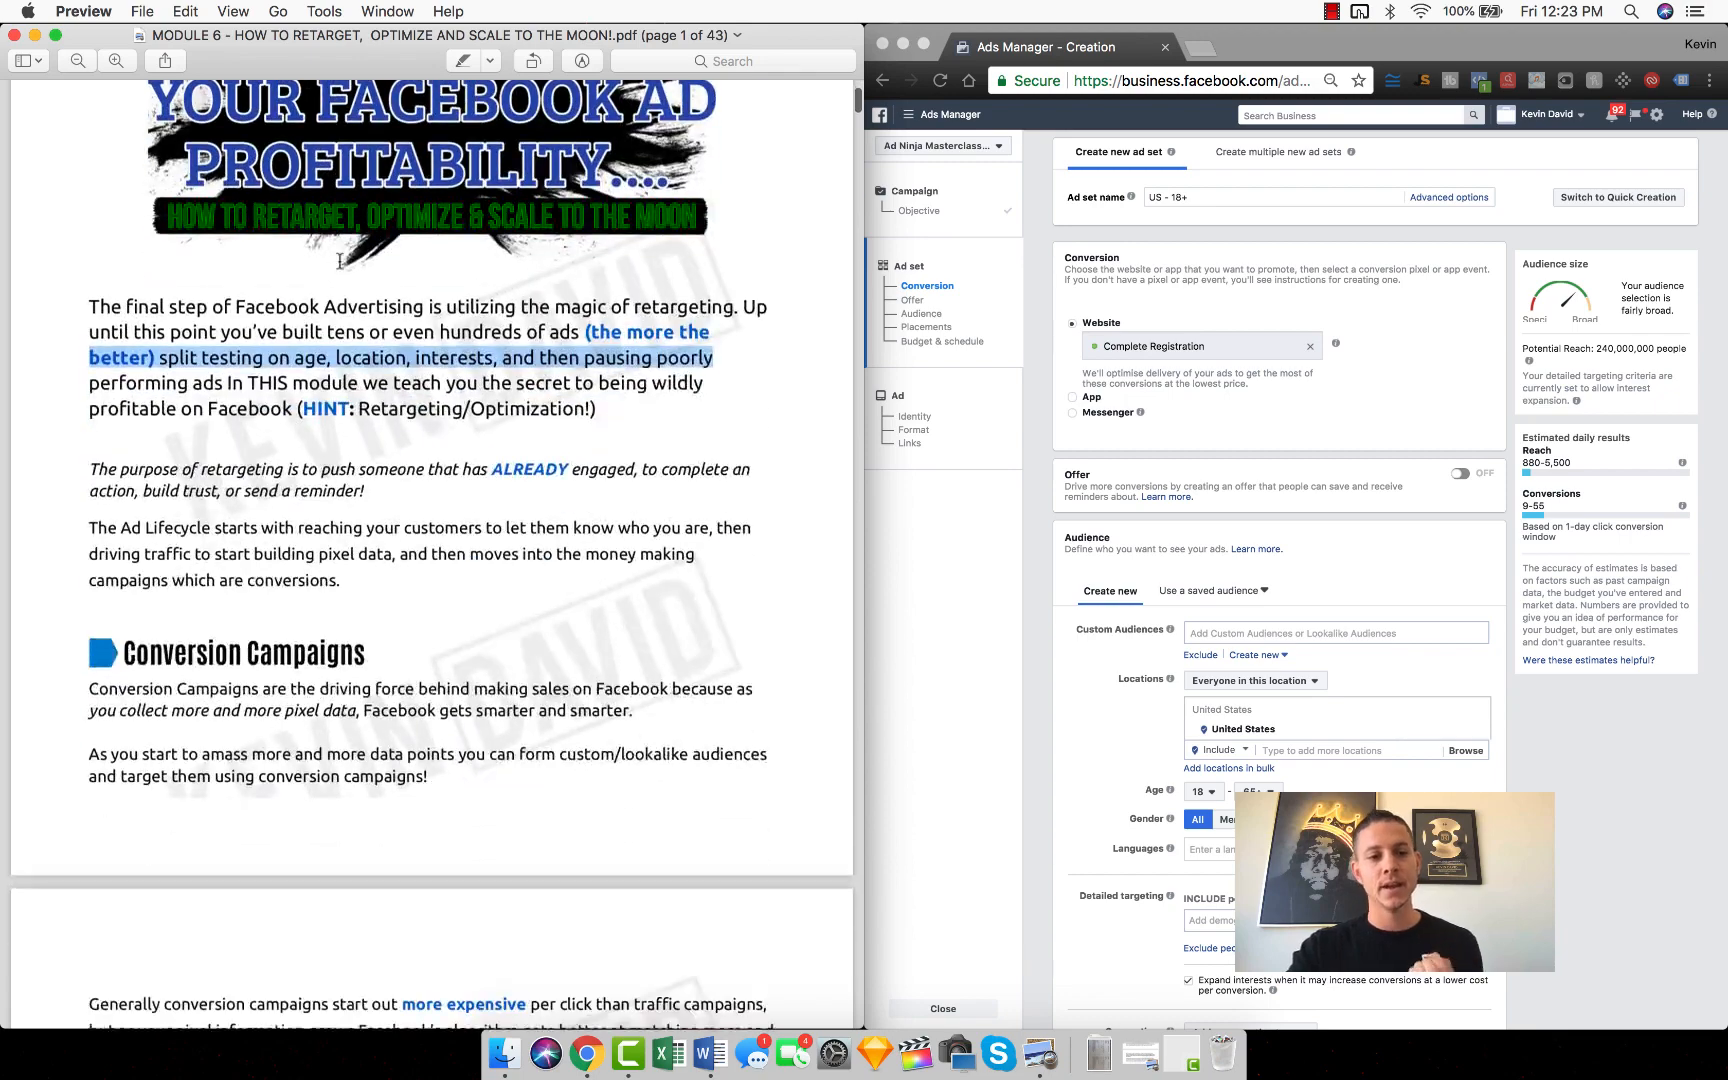
{"action": "scroll", "coordinate": [340, 262], "scroll_direction": "down", "scroll_amount": 3}
{"action": "triple_click", "coordinate": [226, 430]}
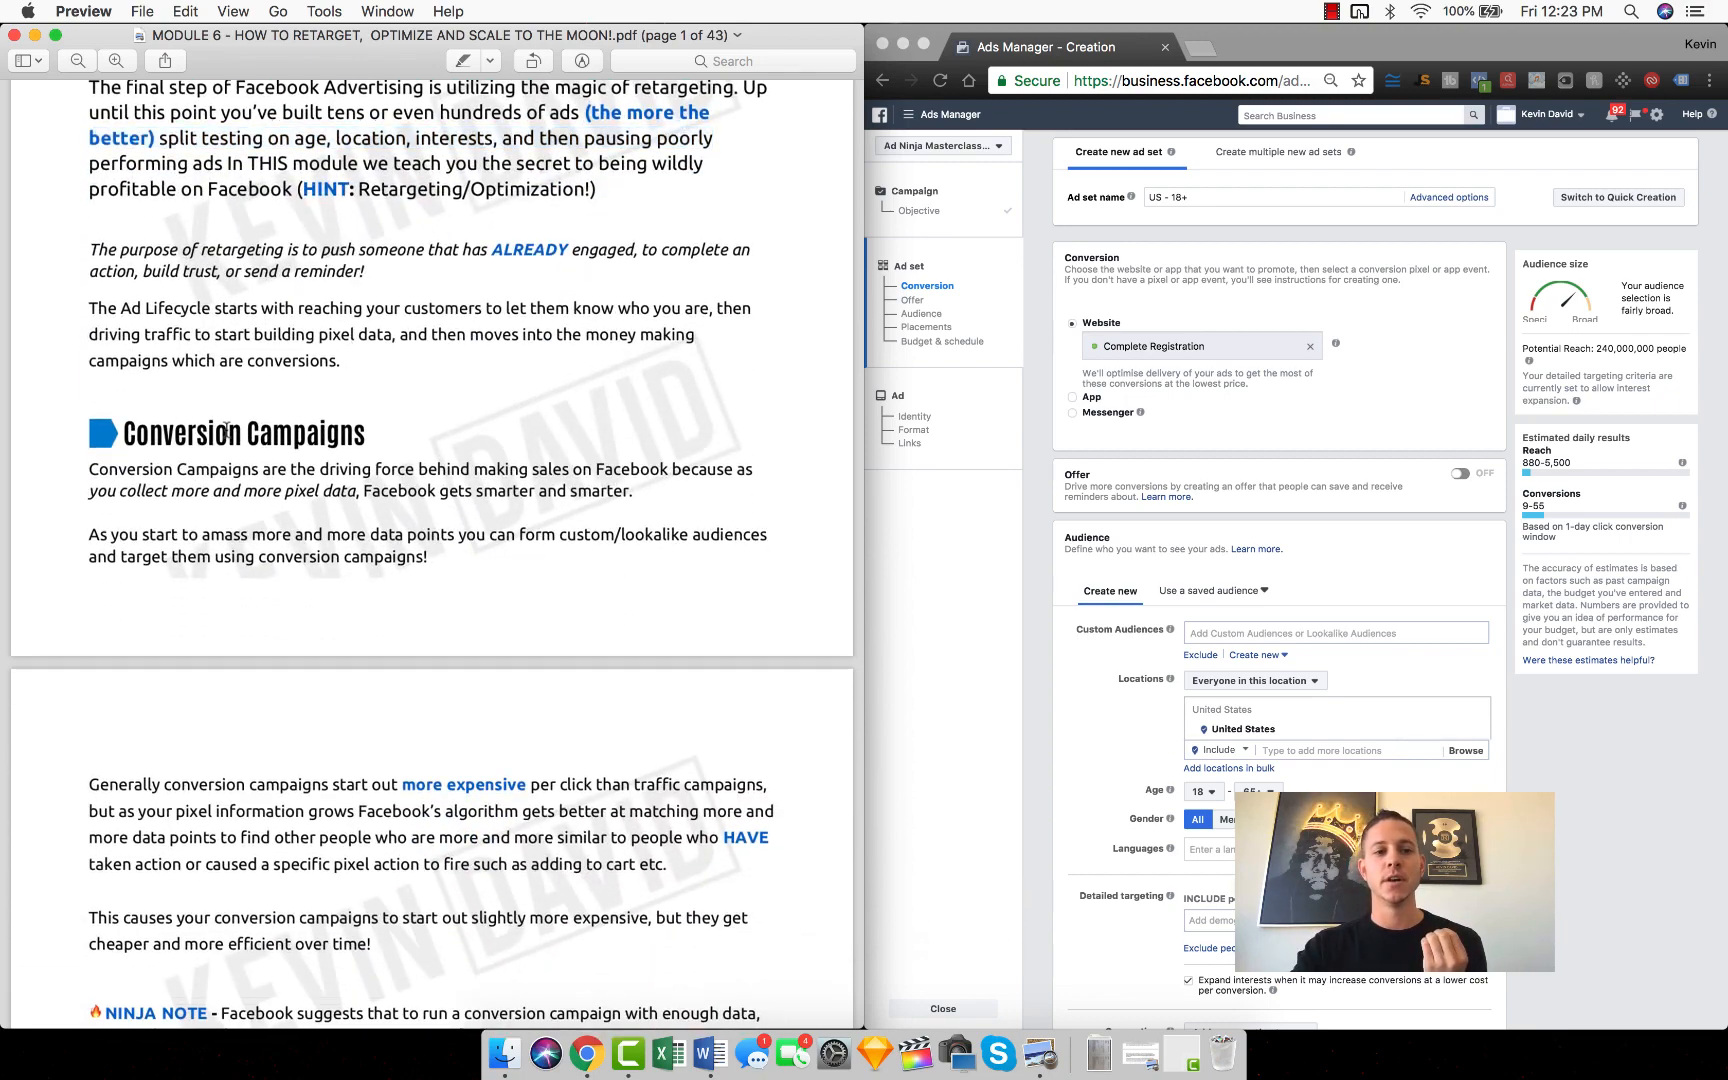
{"action": "scroll", "coordinate": [440, 418], "scroll_direction": "down", "scroll_amount": 1}
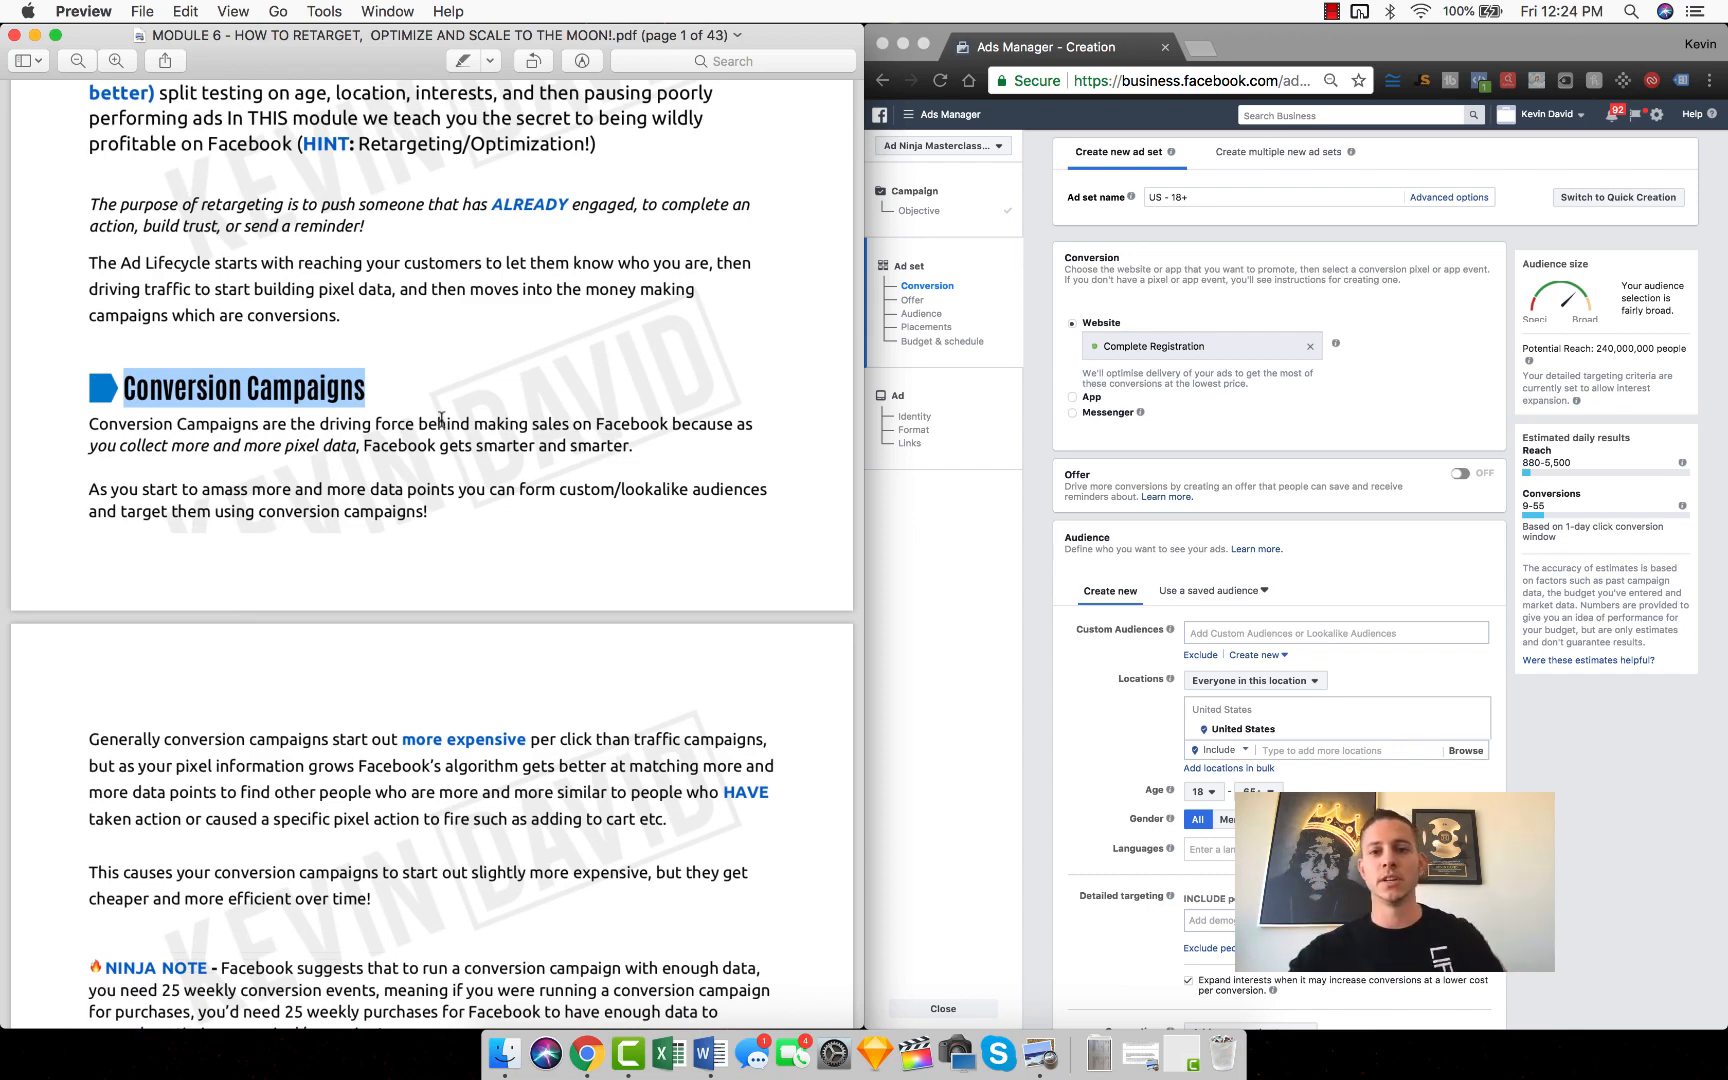
{"action": "left_click", "coordinate": [1193, 307]}
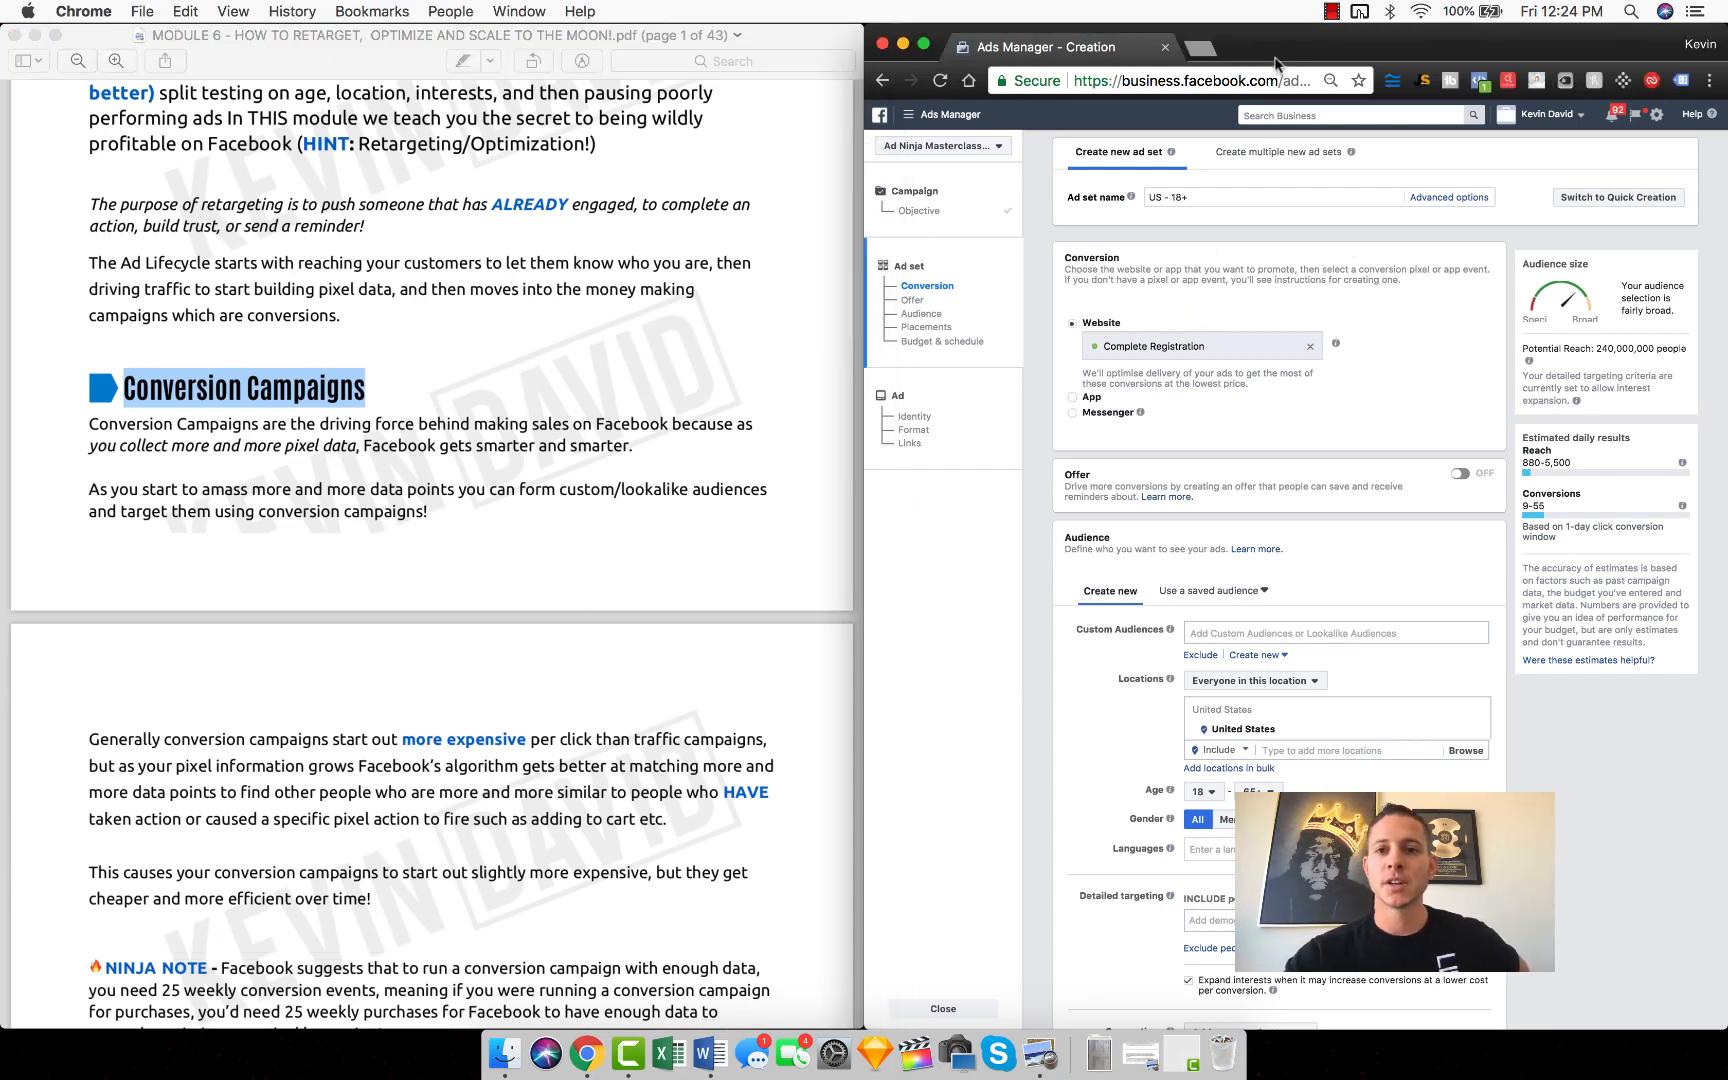
{"action": "key", "text": "ctrl+alt+Left"}
{"action": "key", "text": "ctrl+alt+Right"}
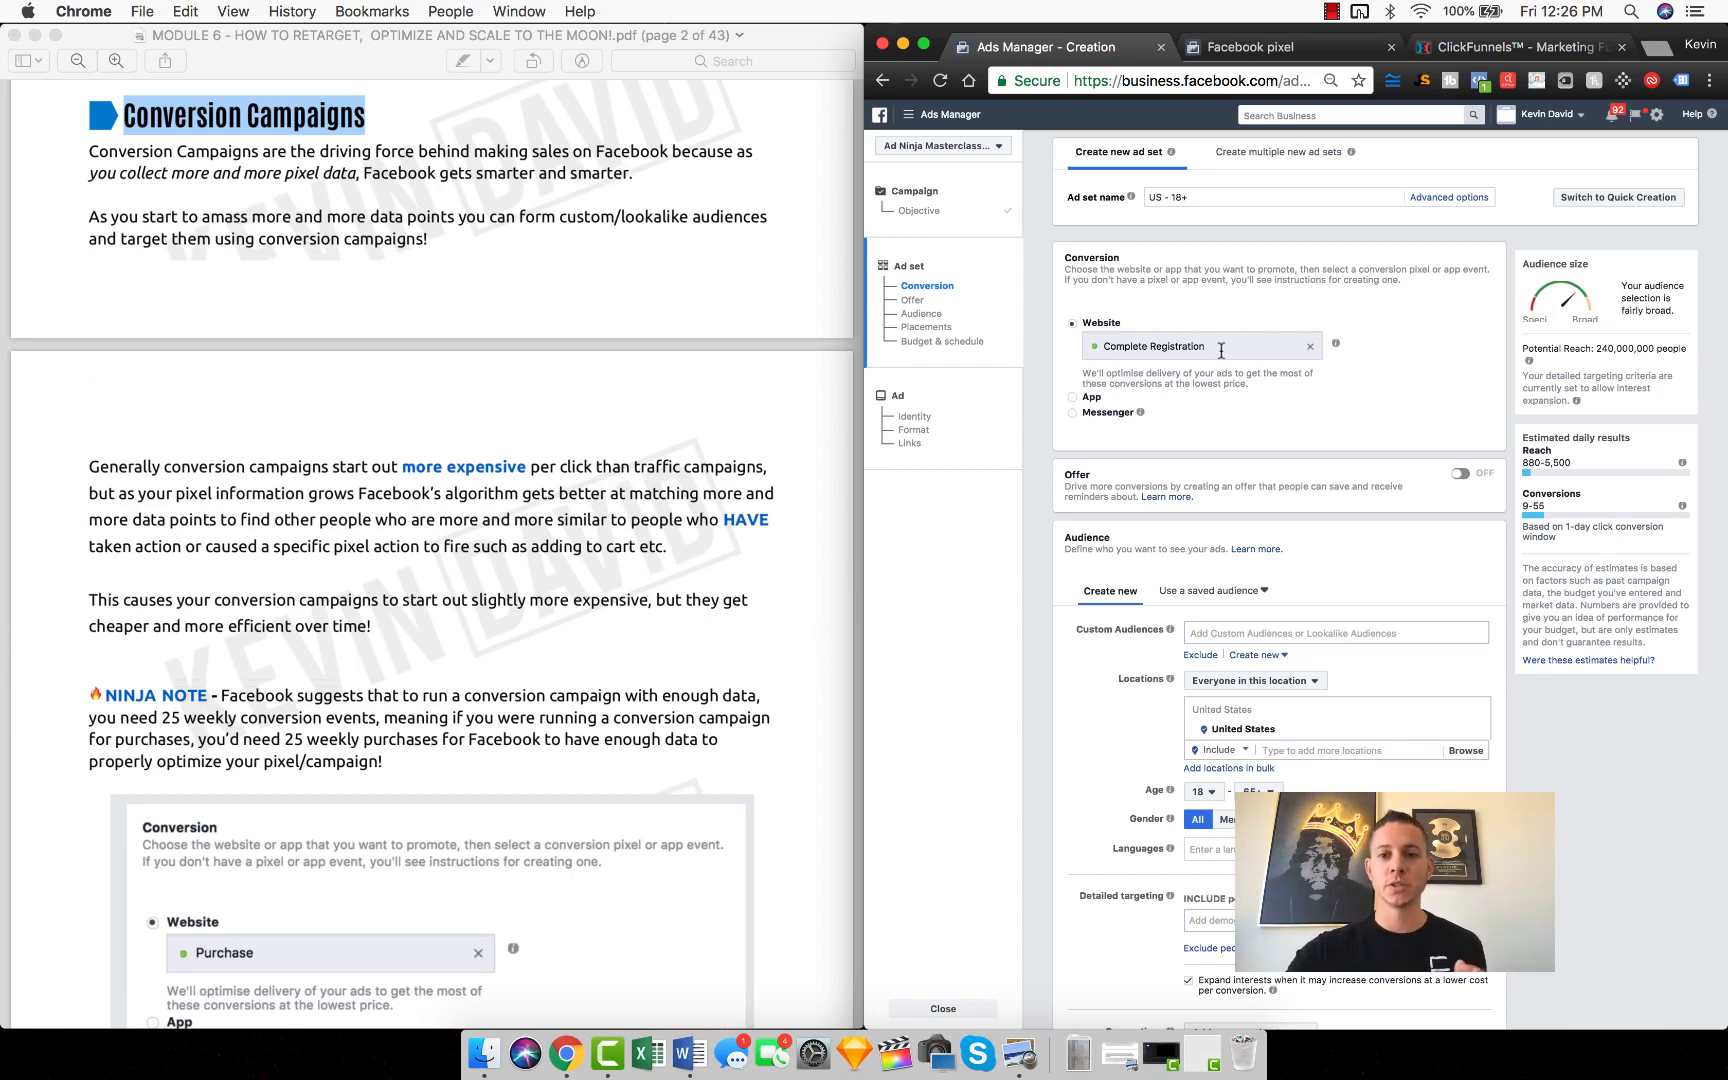
Step: Clear the ad set's website conversion event, review the available events, and reselect Complete Registration
{"action": "left_click", "coordinate": [1310, 346]}
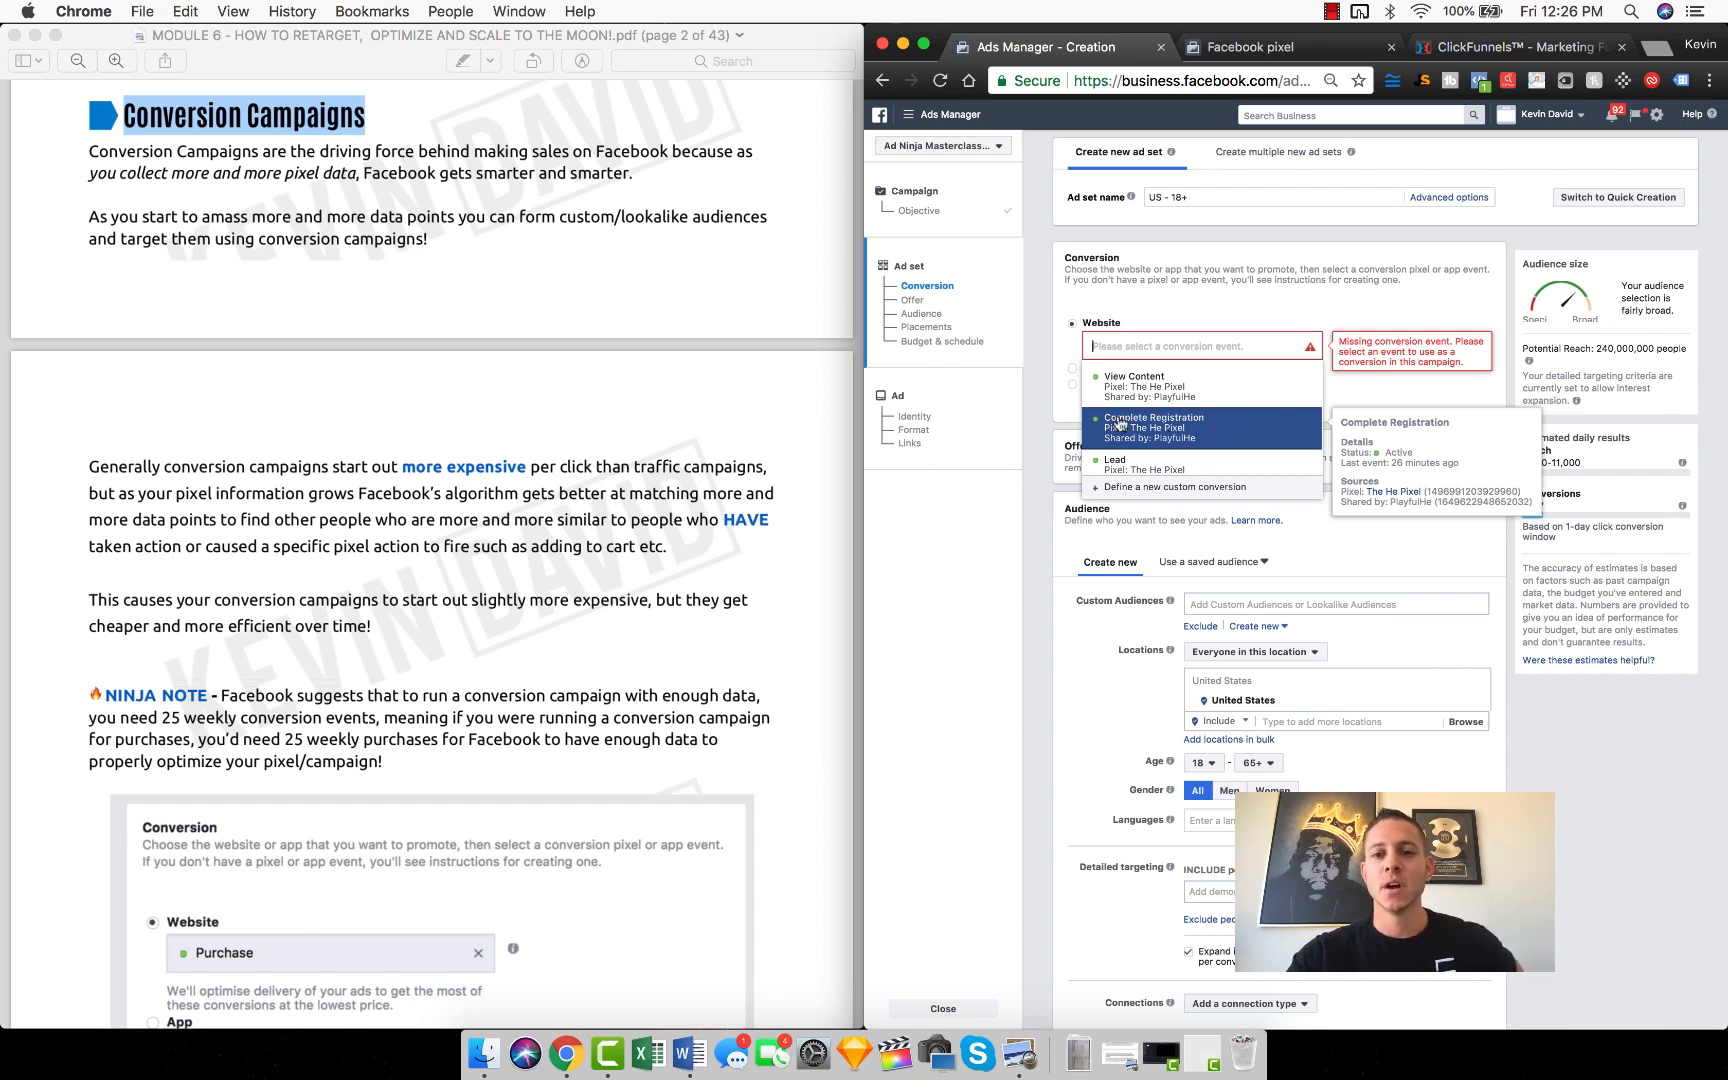
{"action": "scroll", "coordinate": [1120, 424], "scroll_direction": "down", "scroll_amount": 1}
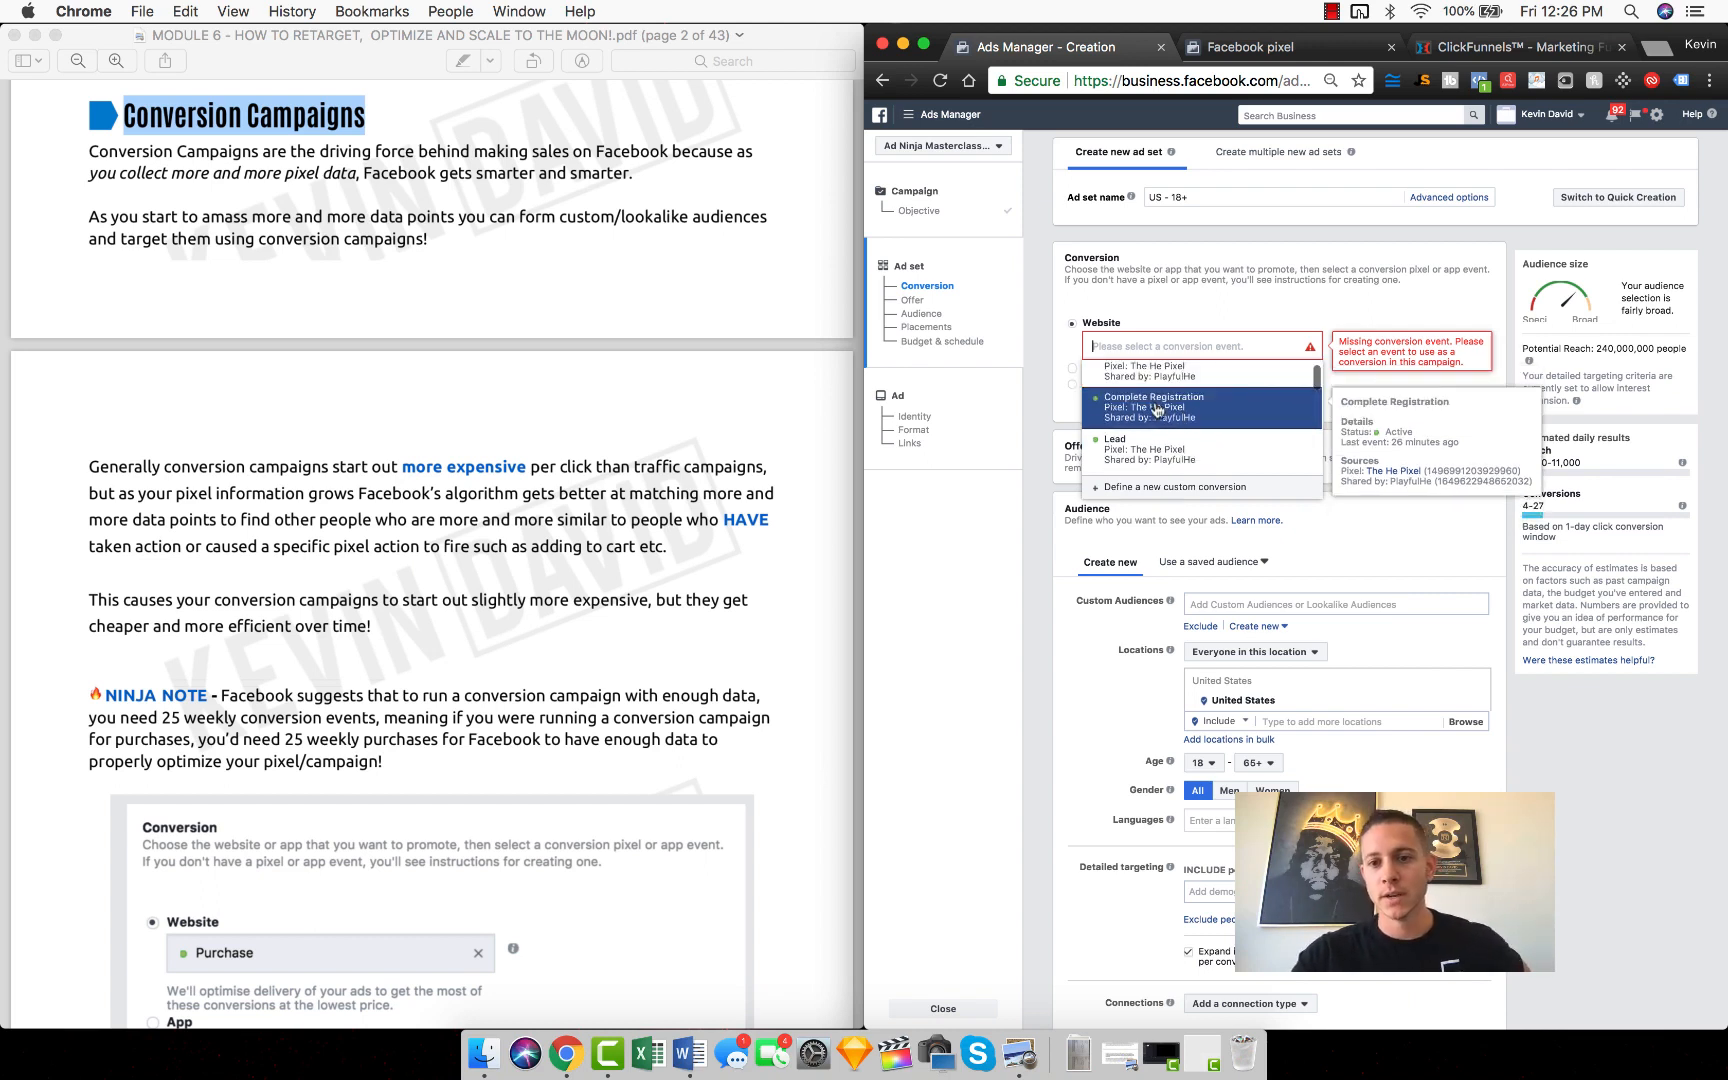
{"action": "left_click", "coordinate": [1179, 408]}
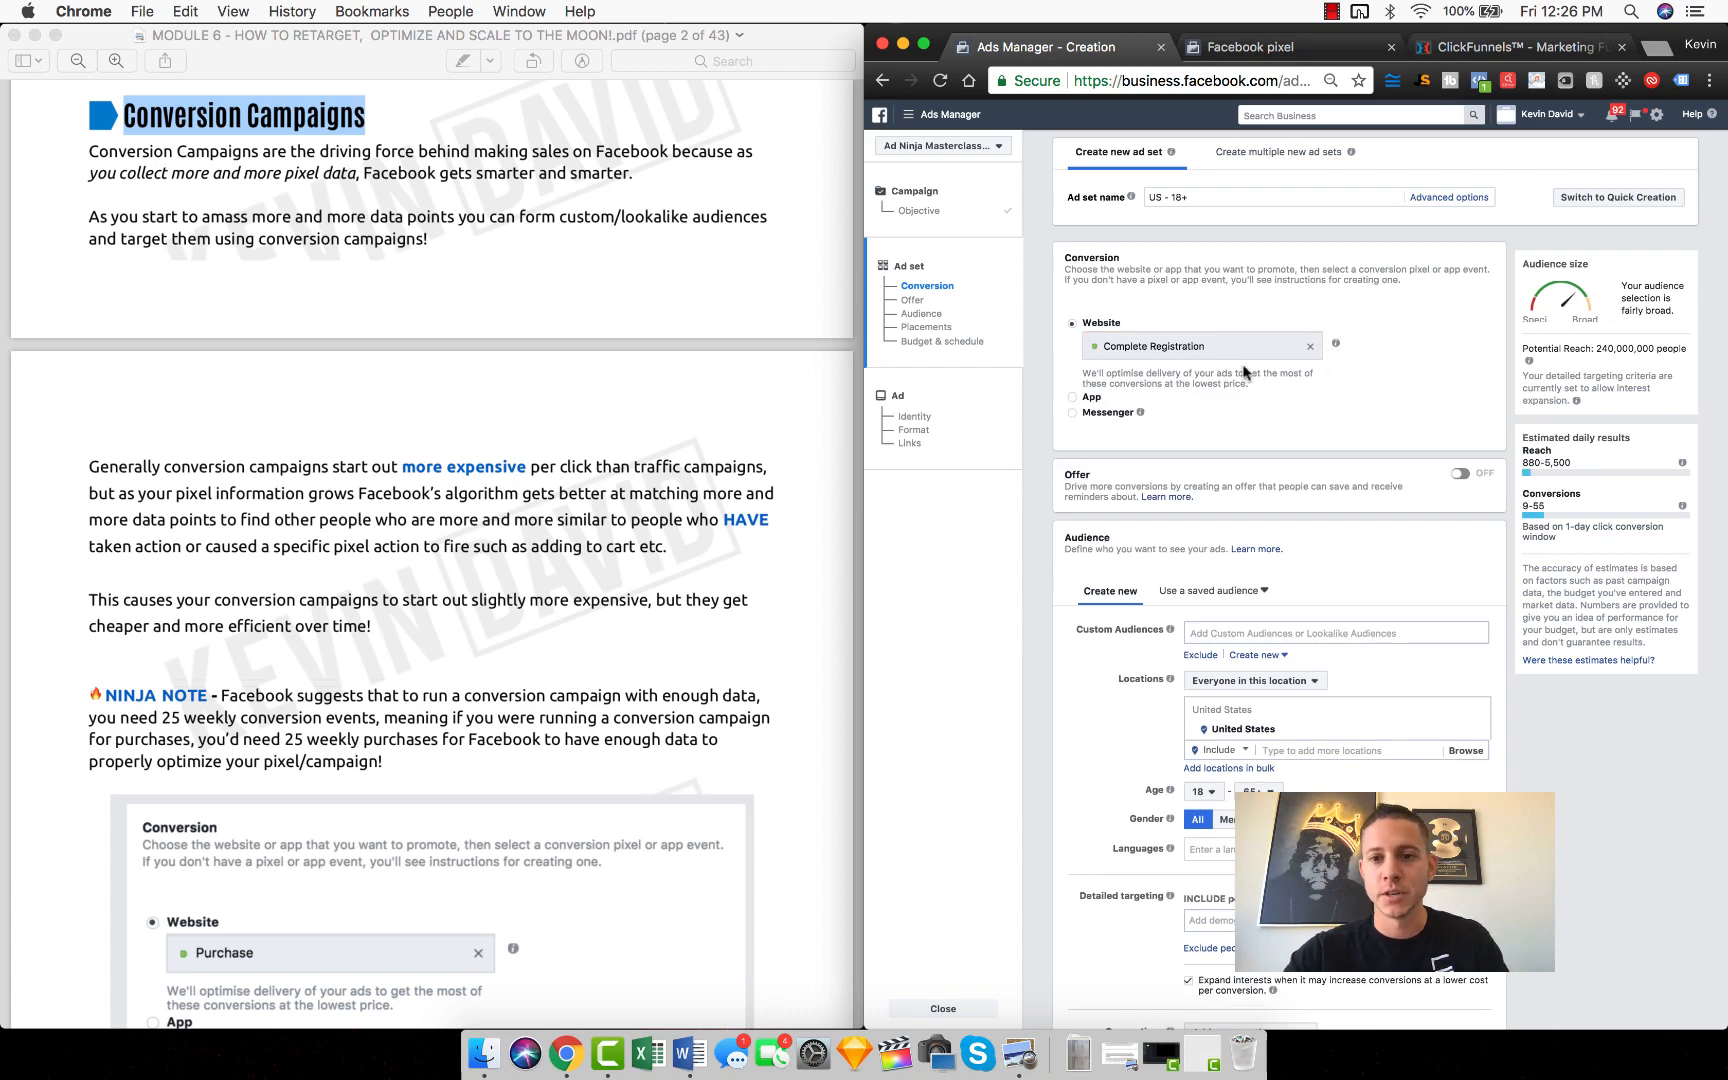
Step: Switch to ClickFunnels, view the dentist funnel's Thank You step, and restore the browser to full width
{"action": "left_click", "coordinate": [1443, 50]}
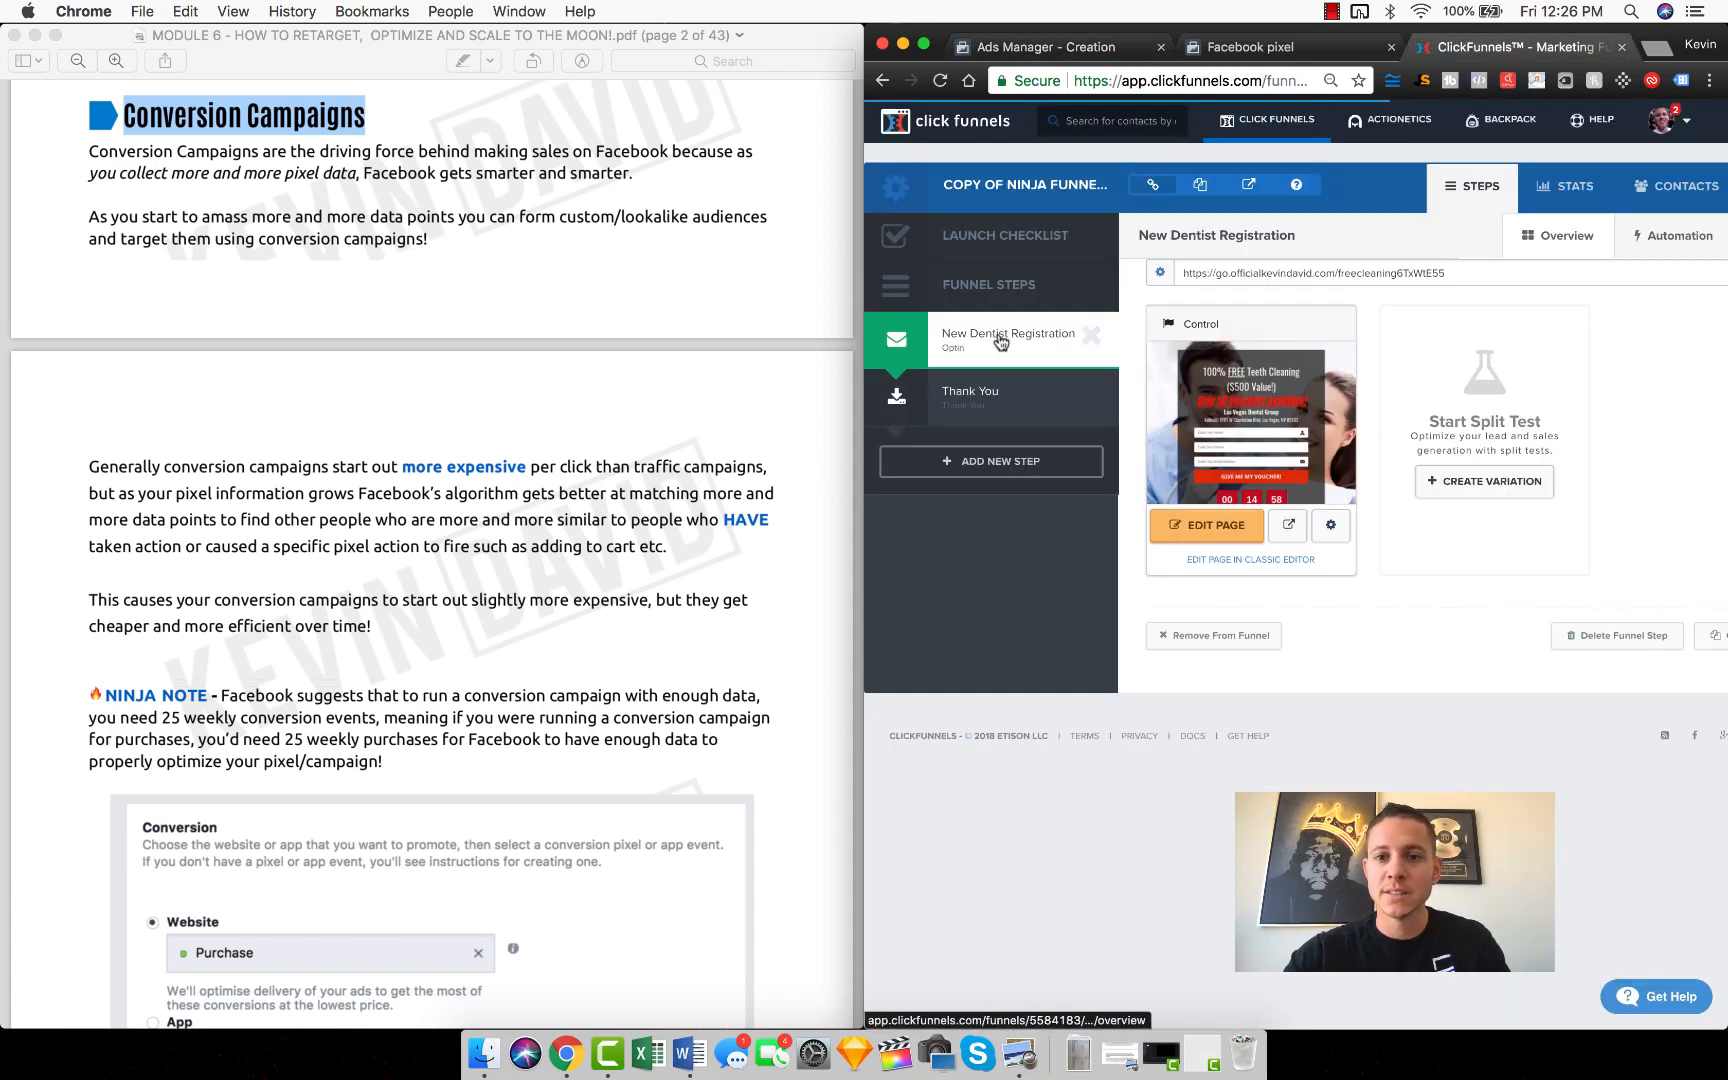
{"action": "left_click", "coordinate": [960, 393]}
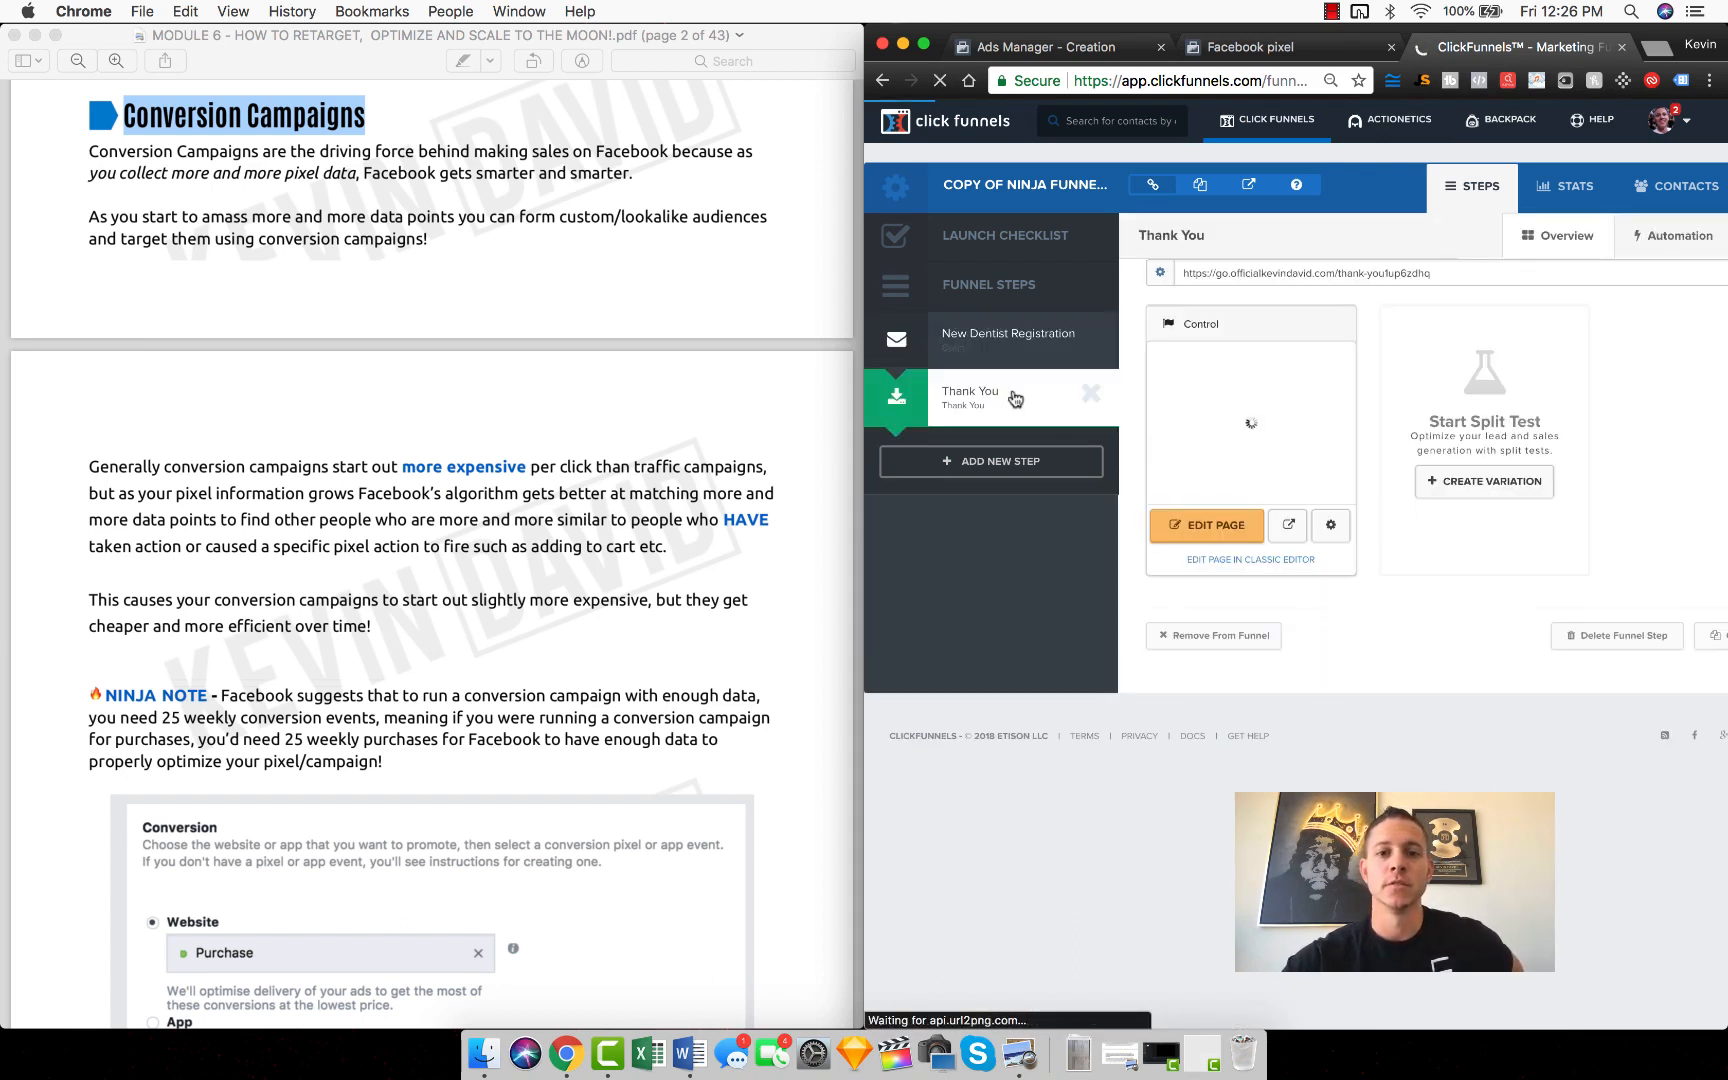
{"action": "left_click_drag", "start_coordinate": [1662, 36], "coordinate": [1598, 2]}
Step: Open the manual installation instructions for The He Pixel in Facebook Events Manager and copy the base pixel code
{"action": "left_click", "coordinate": [466, 52]}
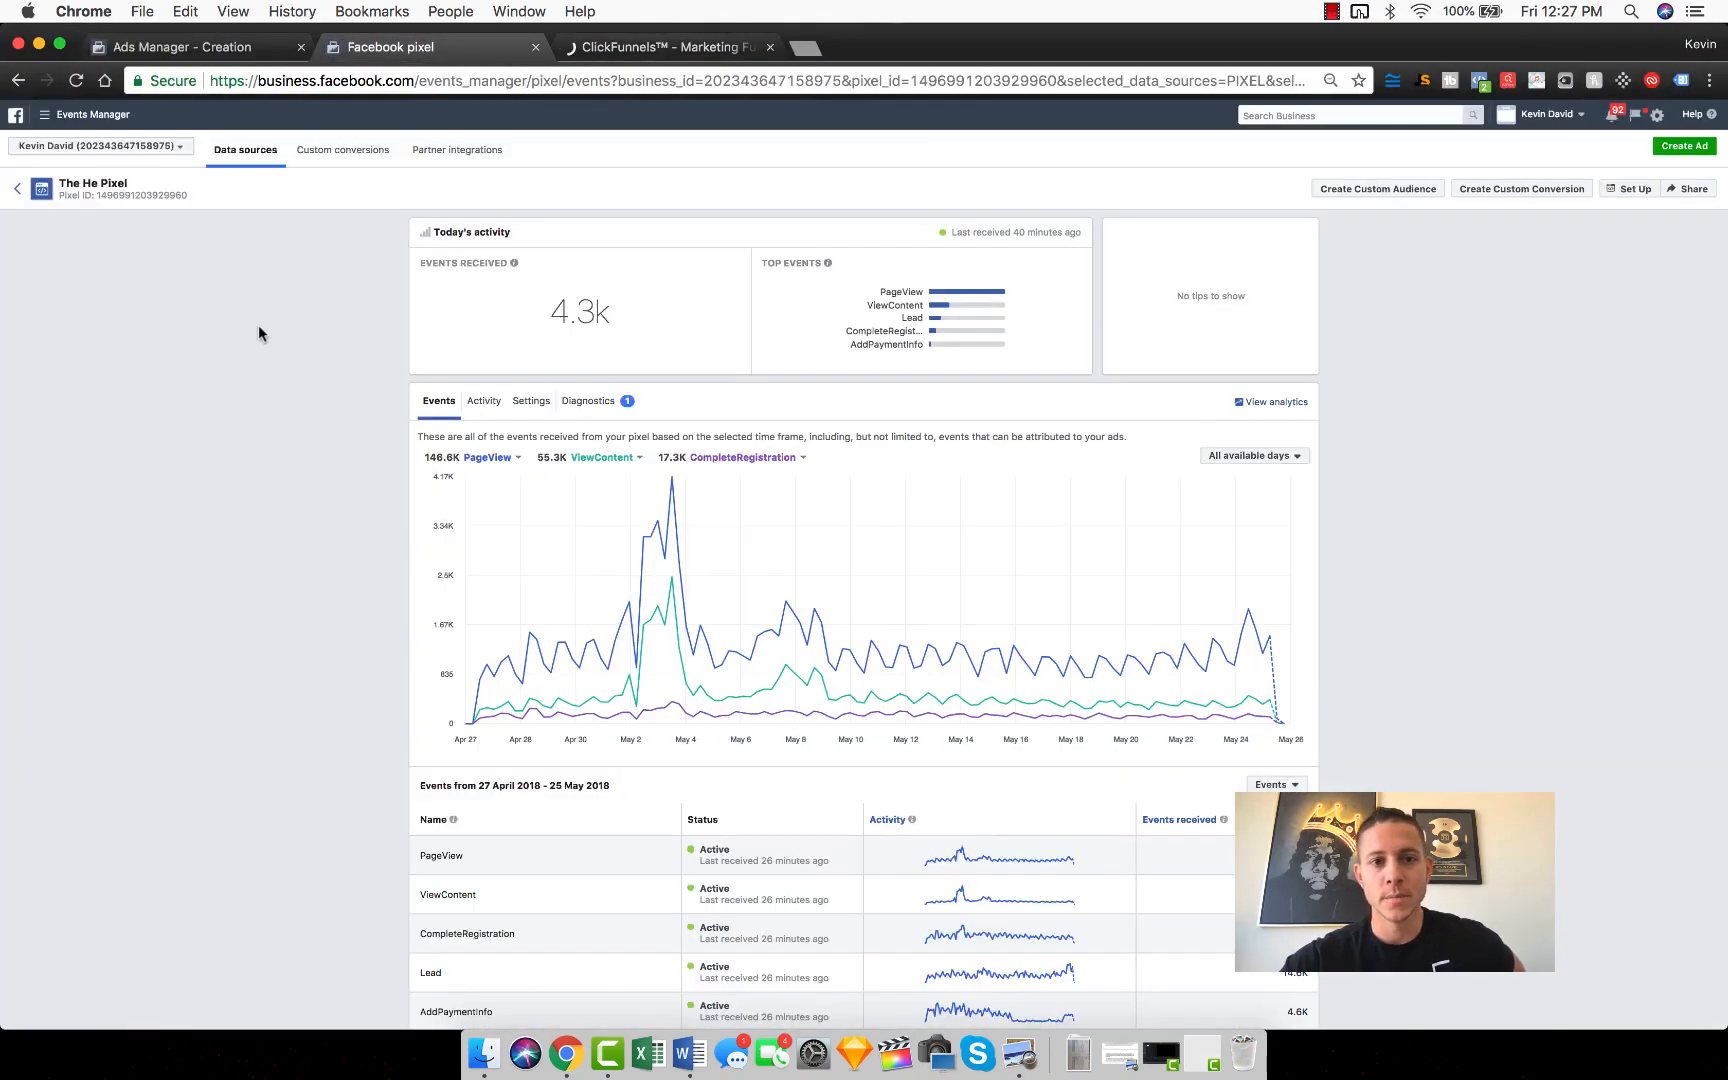
{"action": "left_click", "coordinate": [47, 116]}
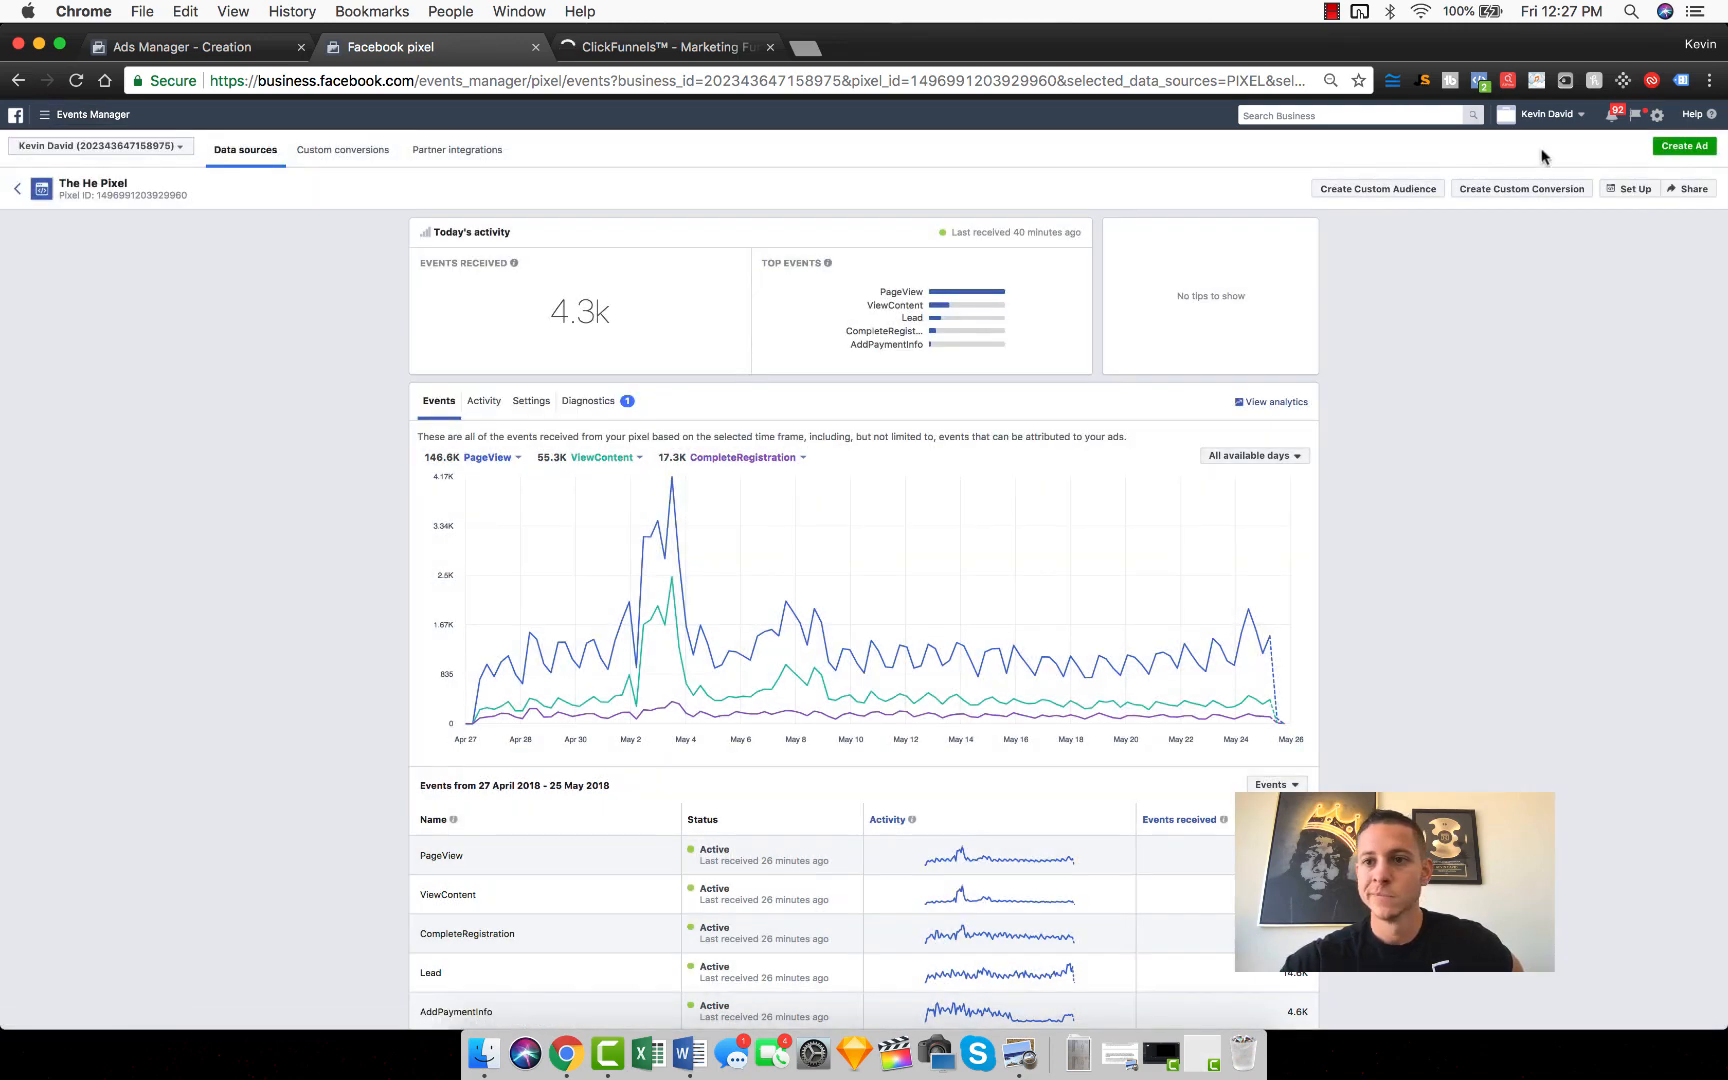
{"action": "left_click", "coordinate": [1628, 189]}
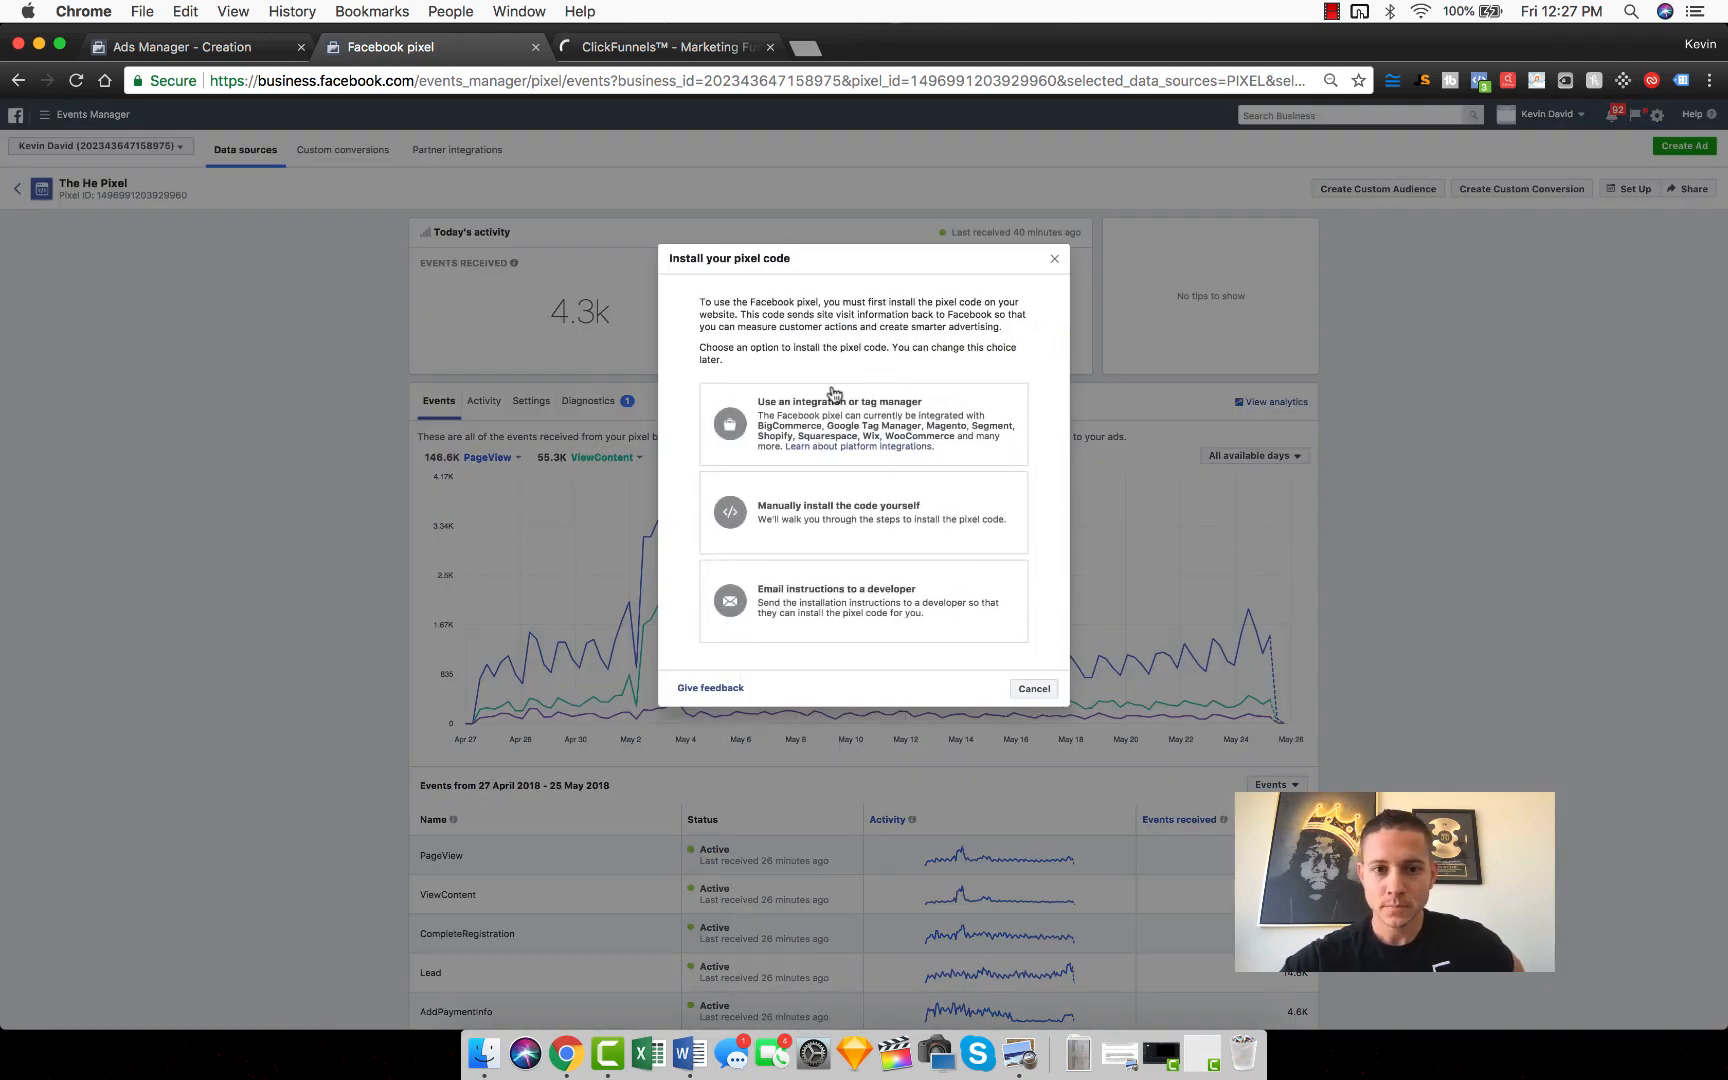
{"action": "left_click", "coordinate": [837, 512]}
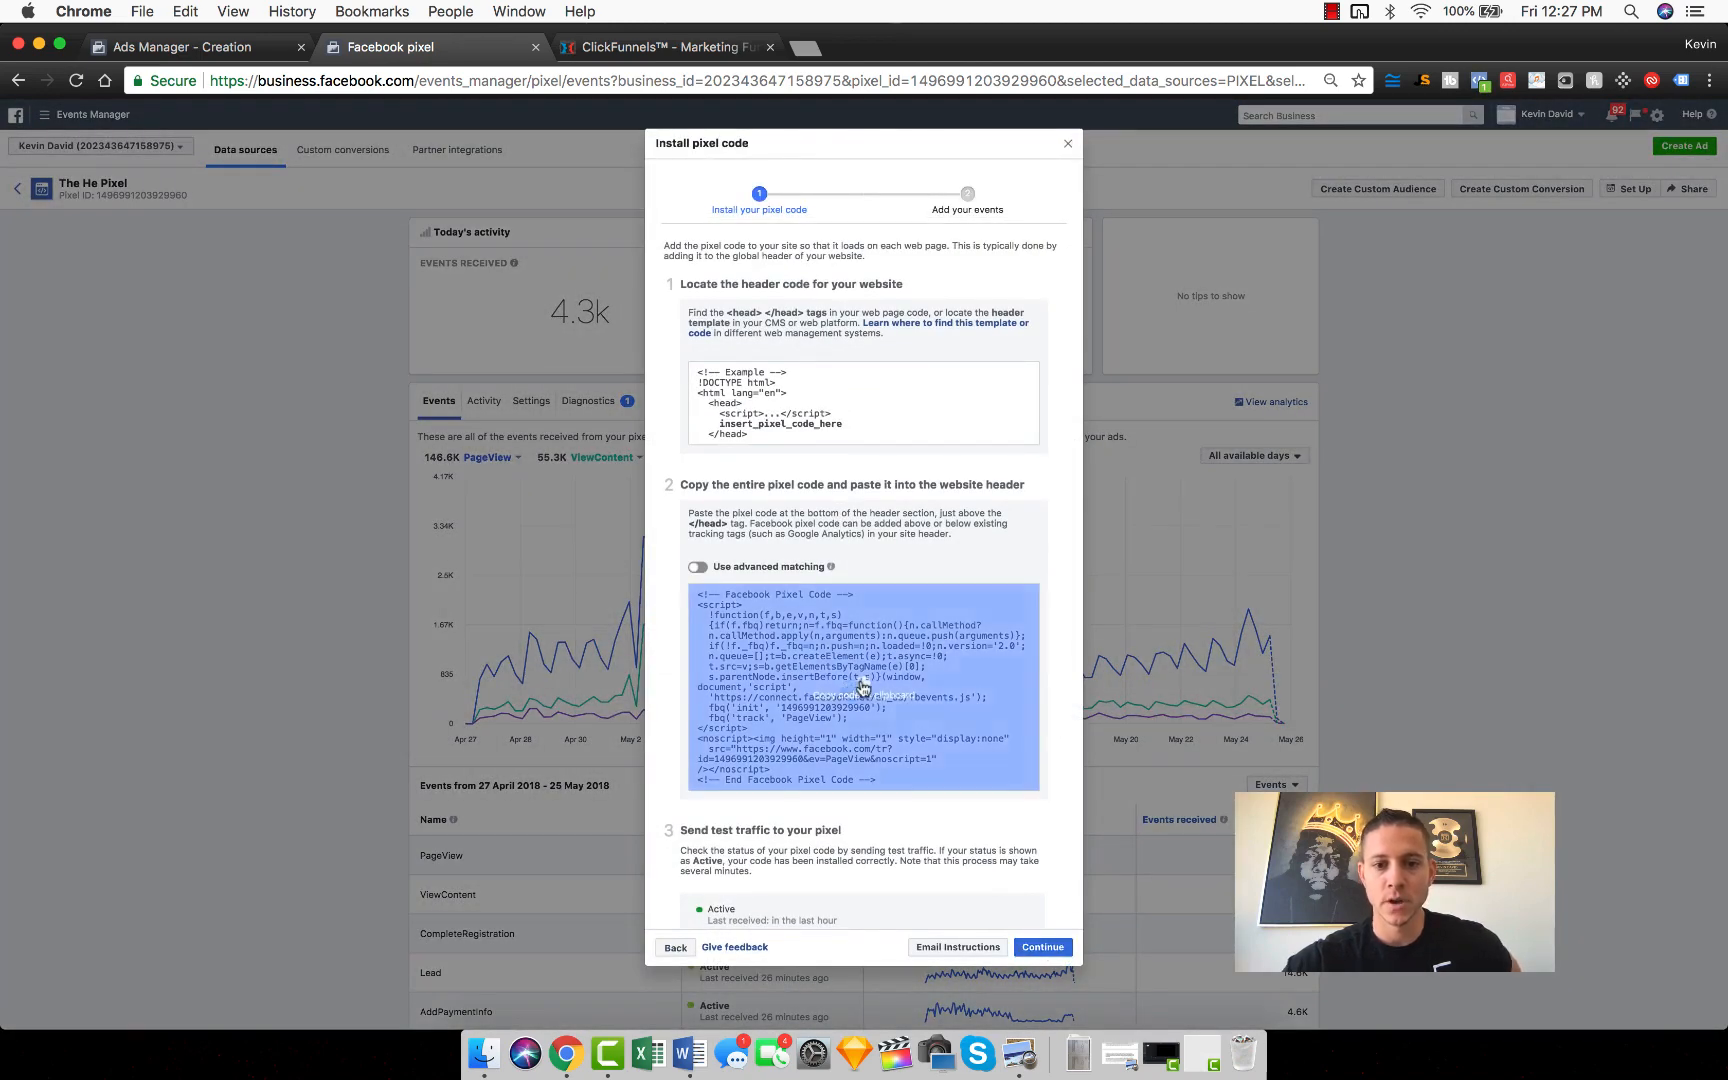
{"action": "left_click", "coordinate": [890, 660]}
Step: Check the head tracking code in the ClickFunnels funnel settings and open the Thank You page for editing
{"action": "left_click", "coordinate": [744, 50]}
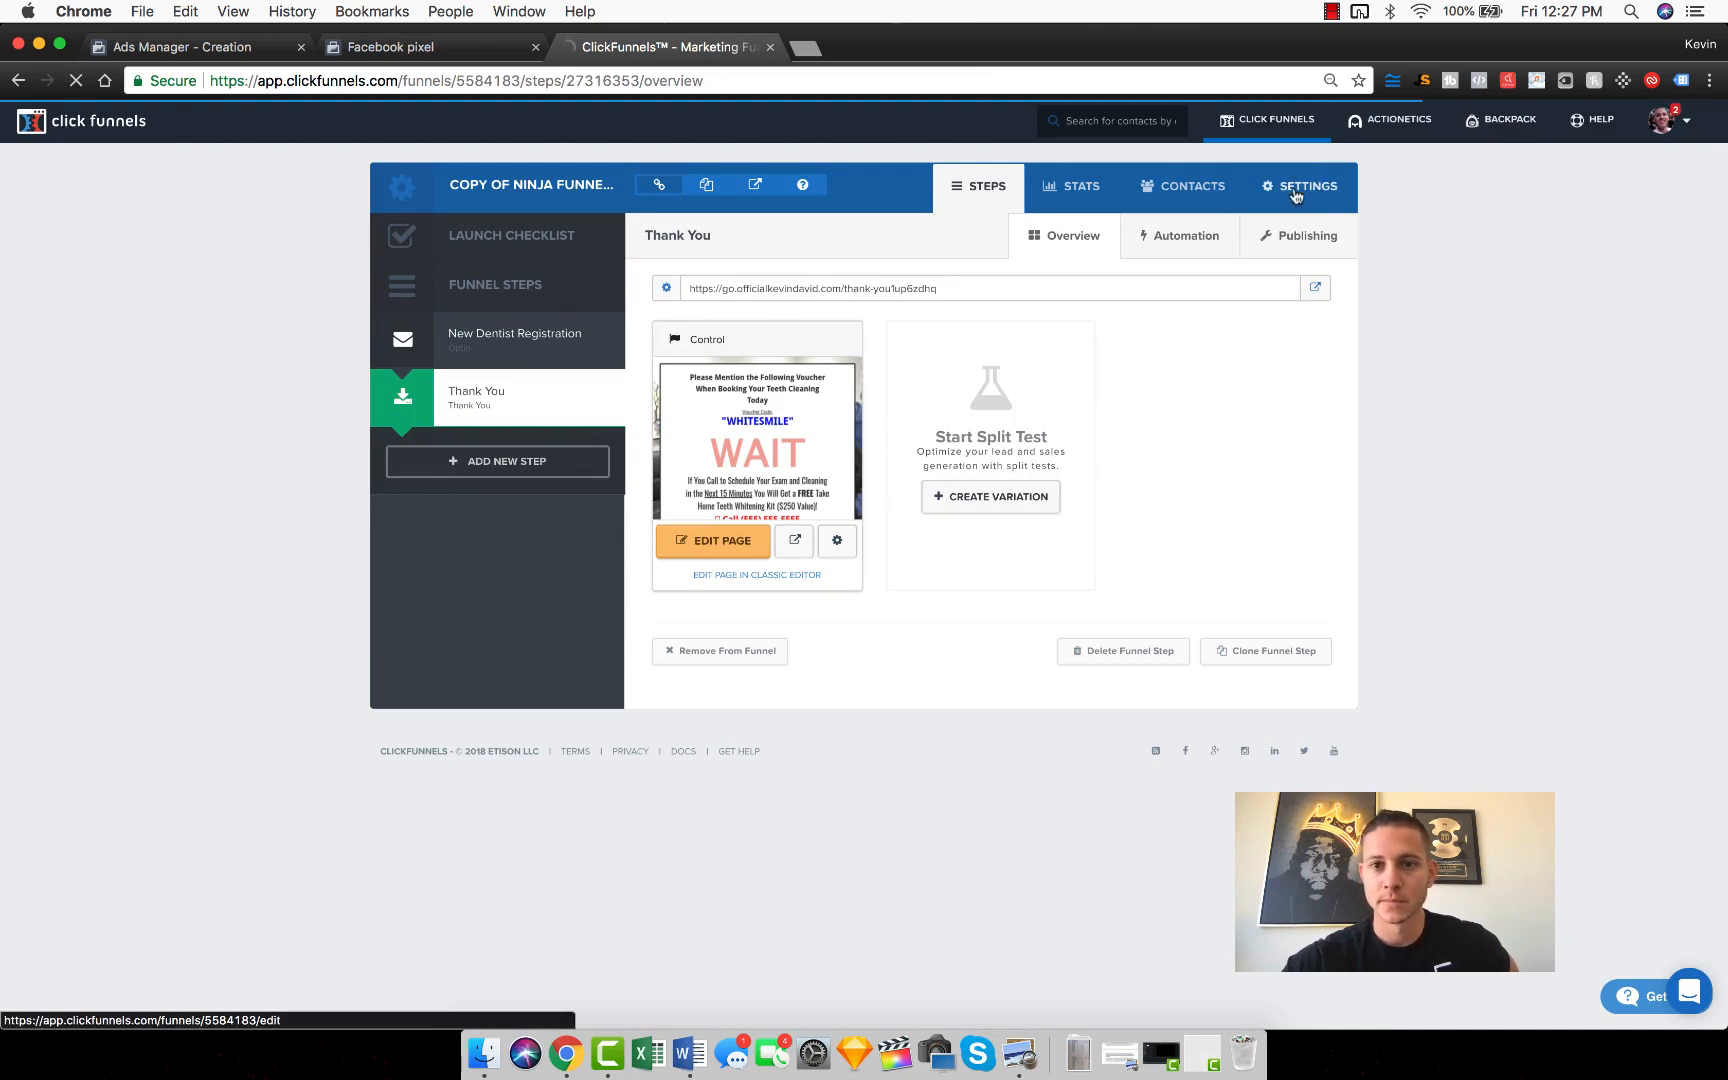
{"action": "left_click", "coordinate": [1295, 195]}
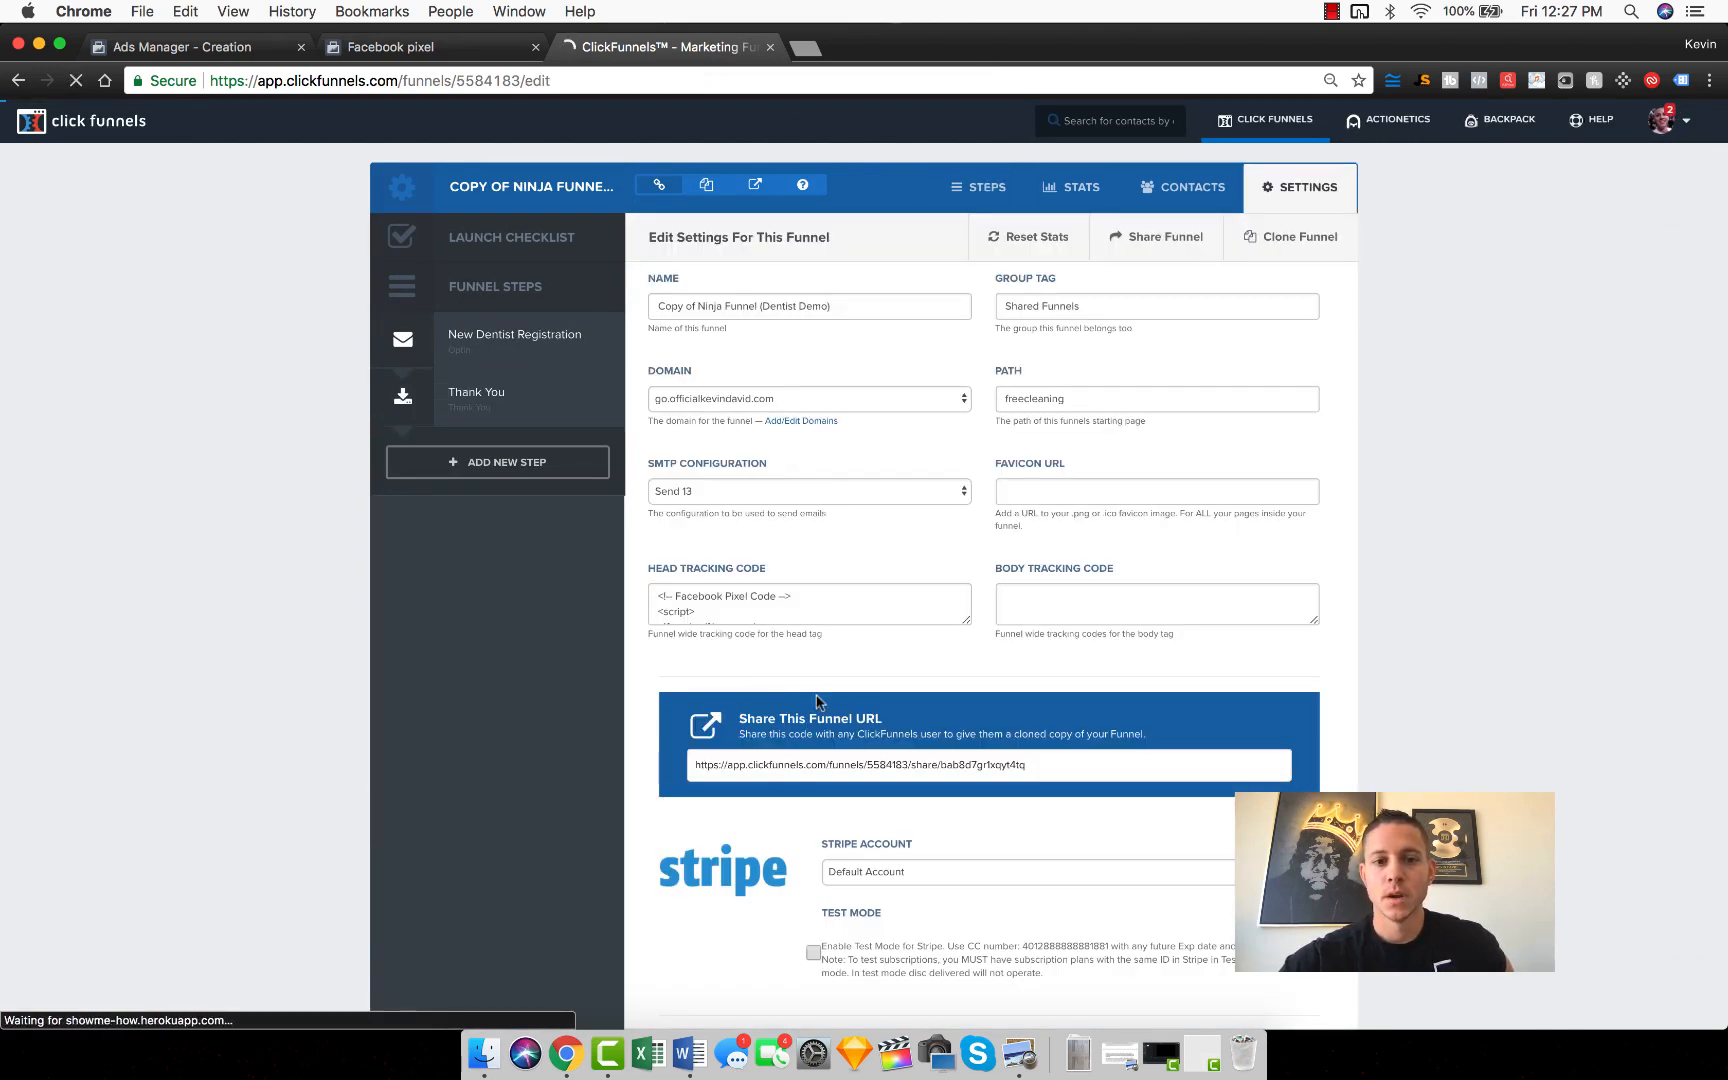
{"action": "left_click", "coordinate": [474, 401]}
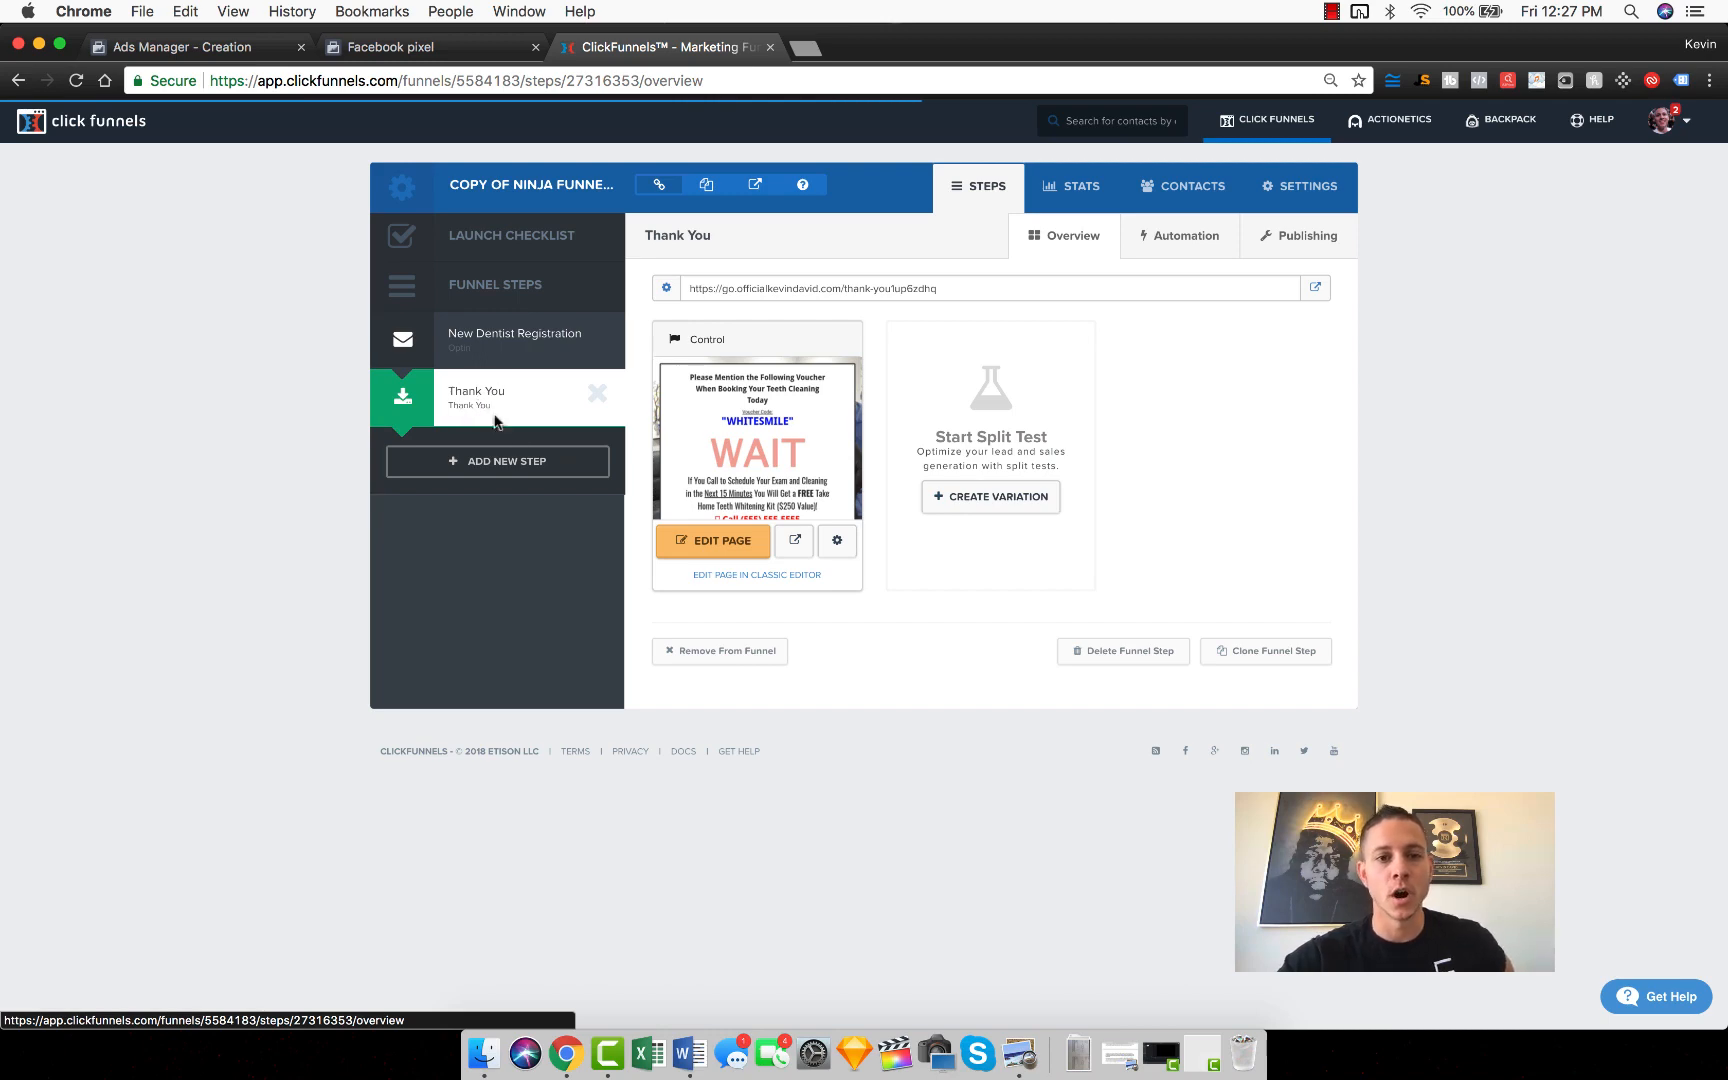
{"action": "left_click", "coordinate": [716, 543]}
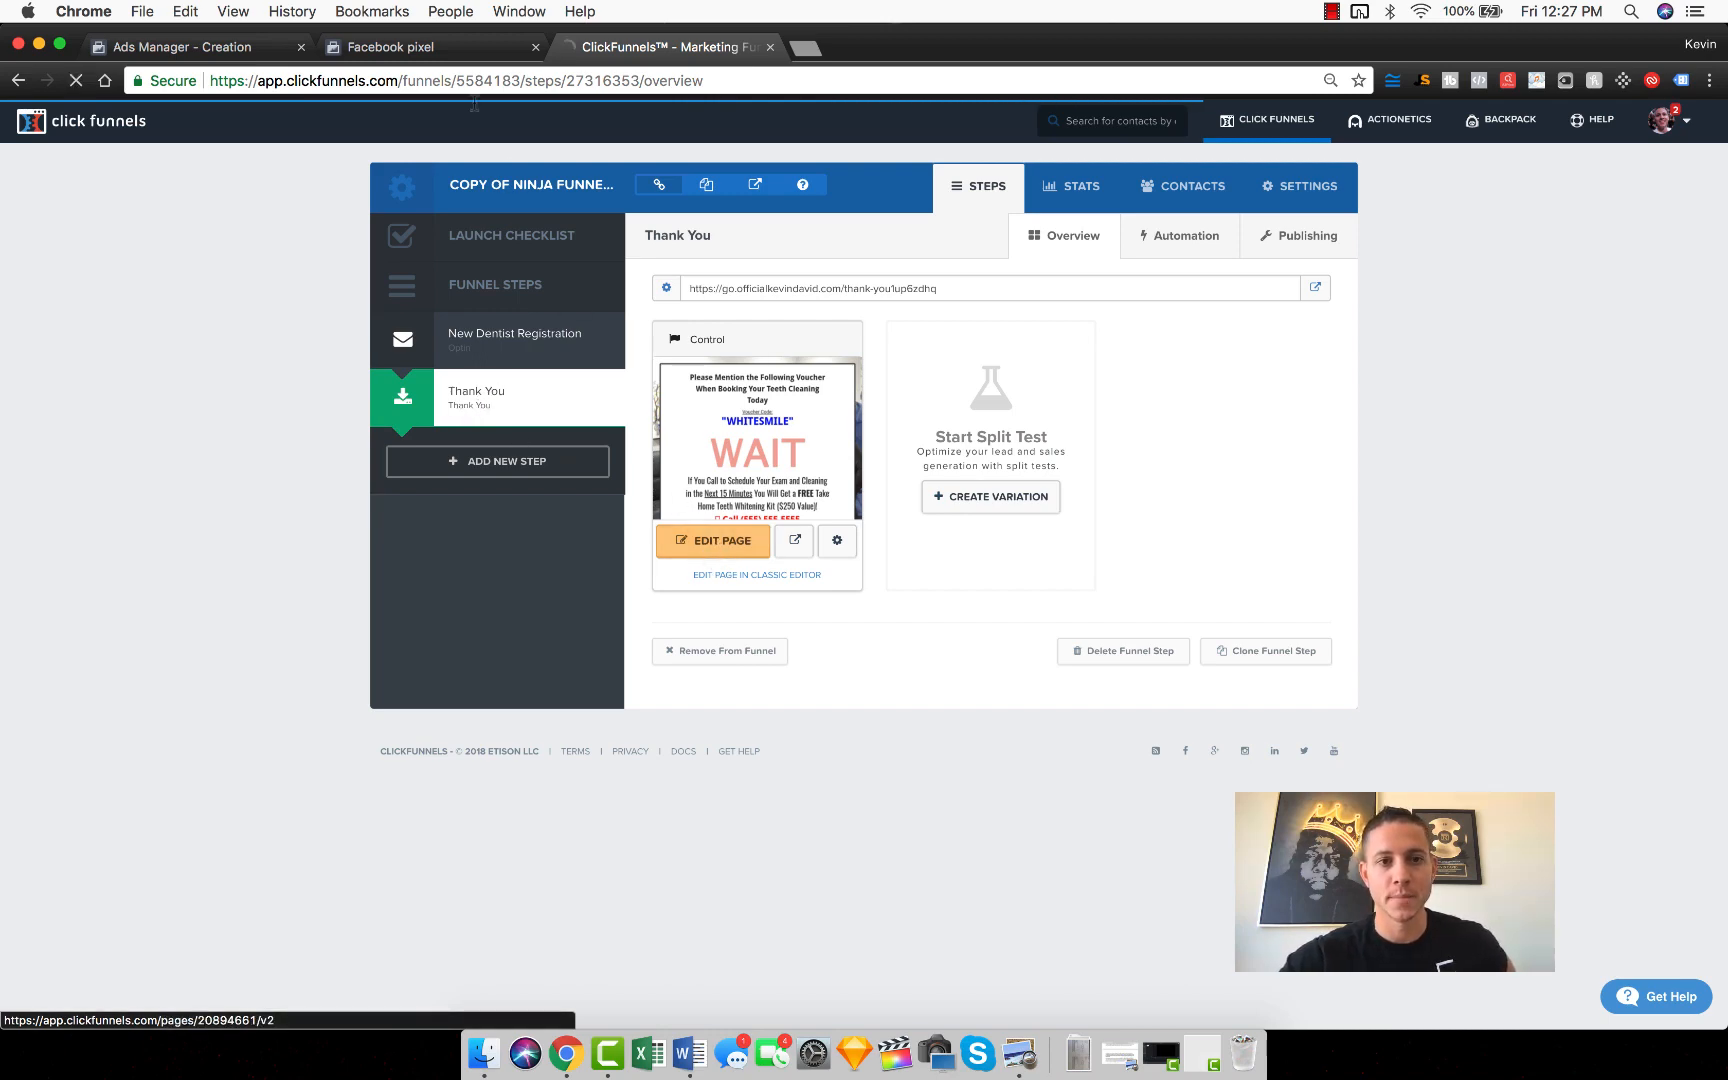
Step: Continue the pixel setup to its events, enable Complete Registration, and copy its page-load event code
{"action": "left_click", "coordinate": [423, 52]}
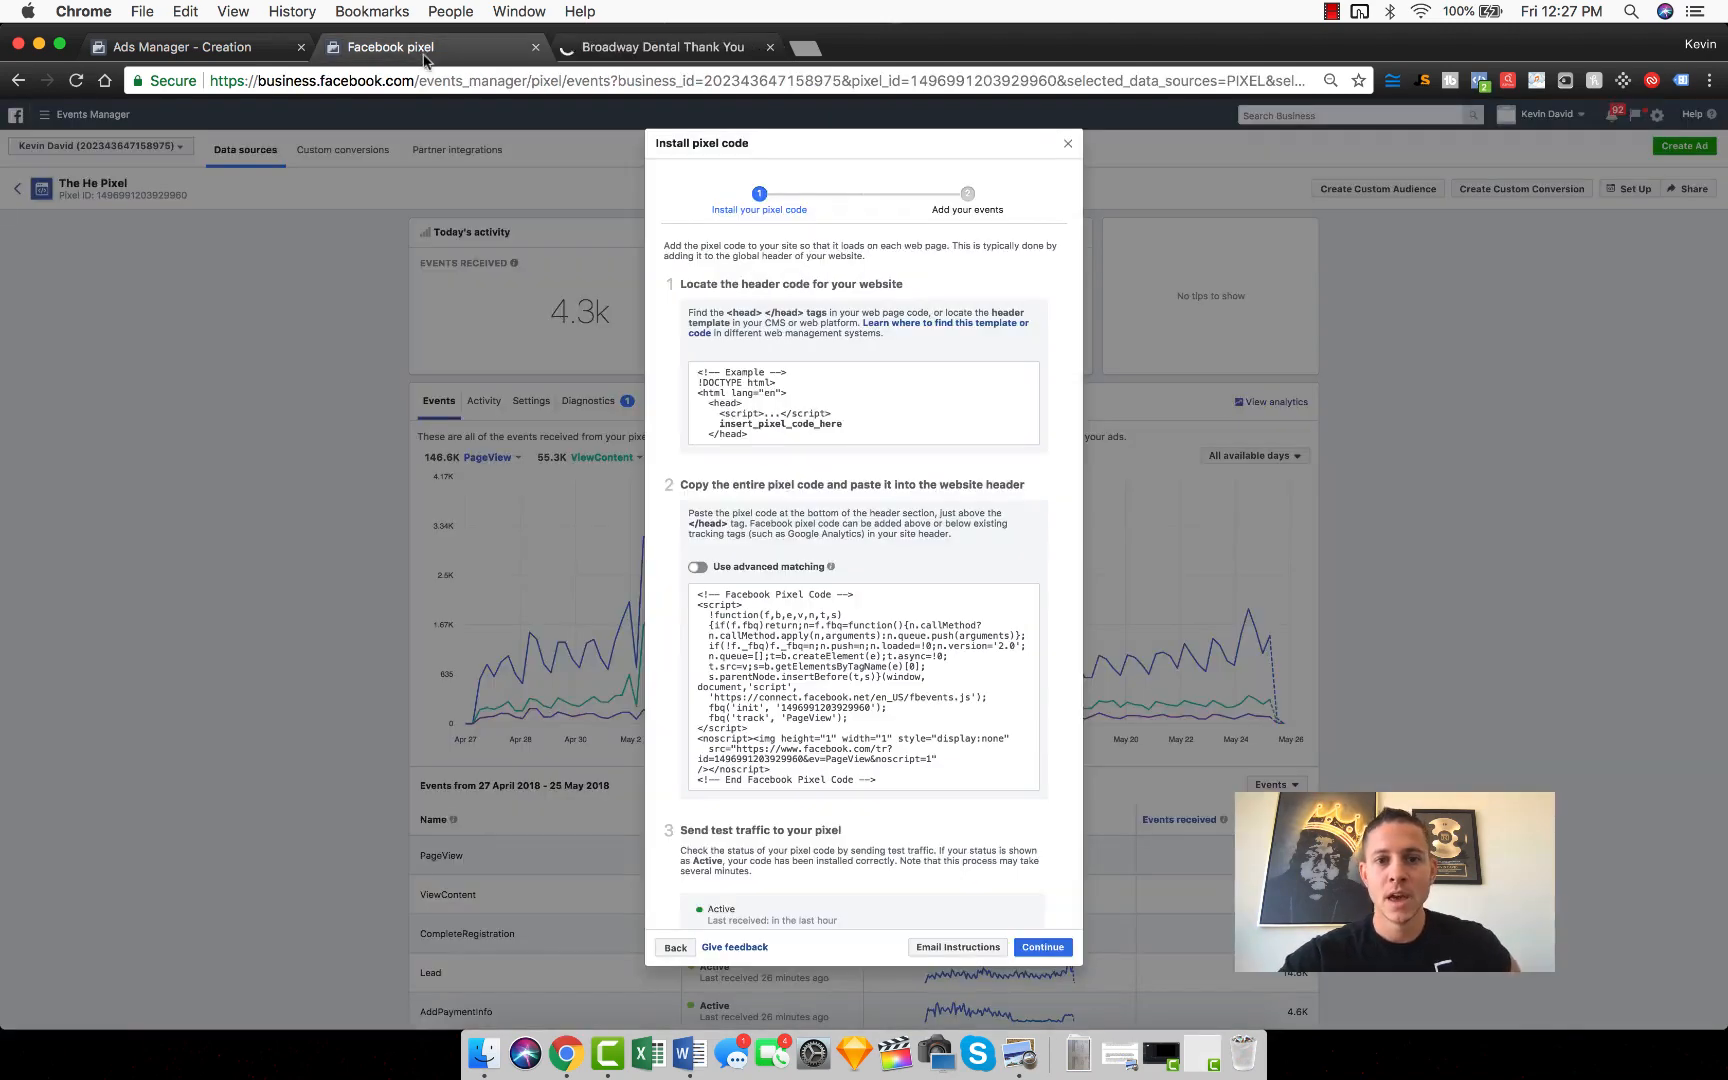
{"action": "left_click", "coordinate": [1048, 942]}
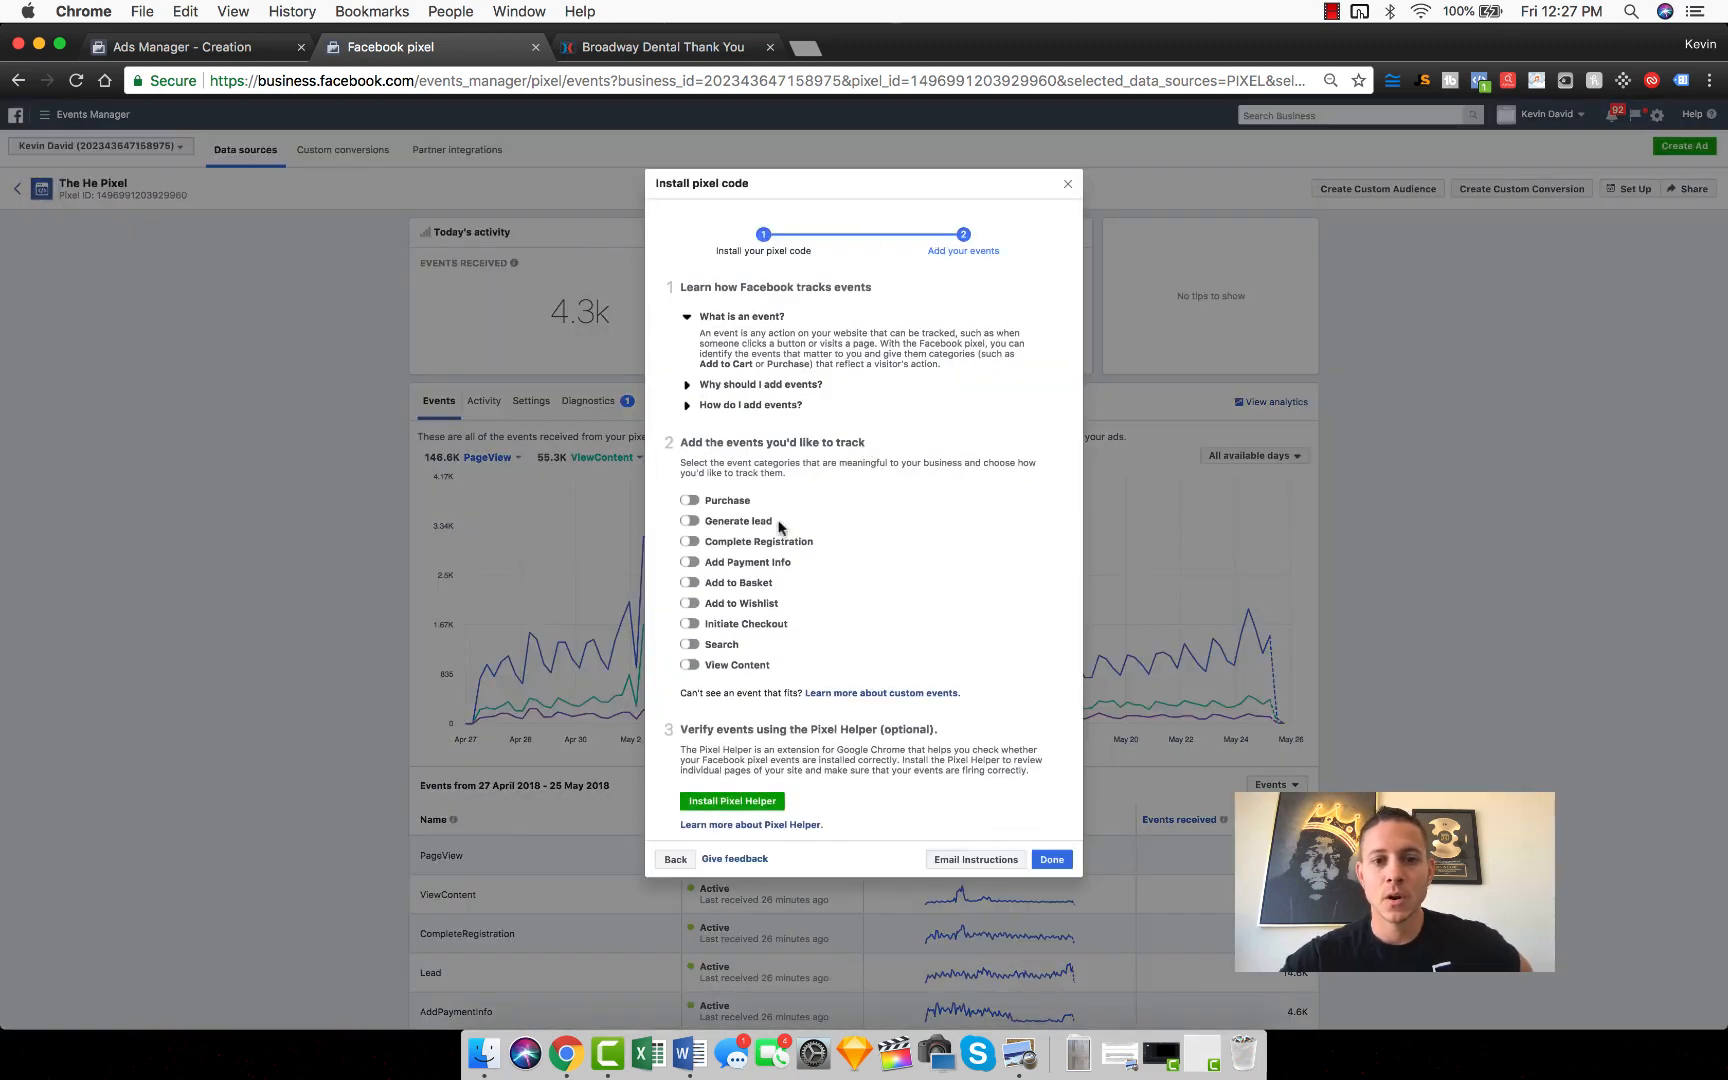
{"action": "left_click", "coordinate": [689, 542]}
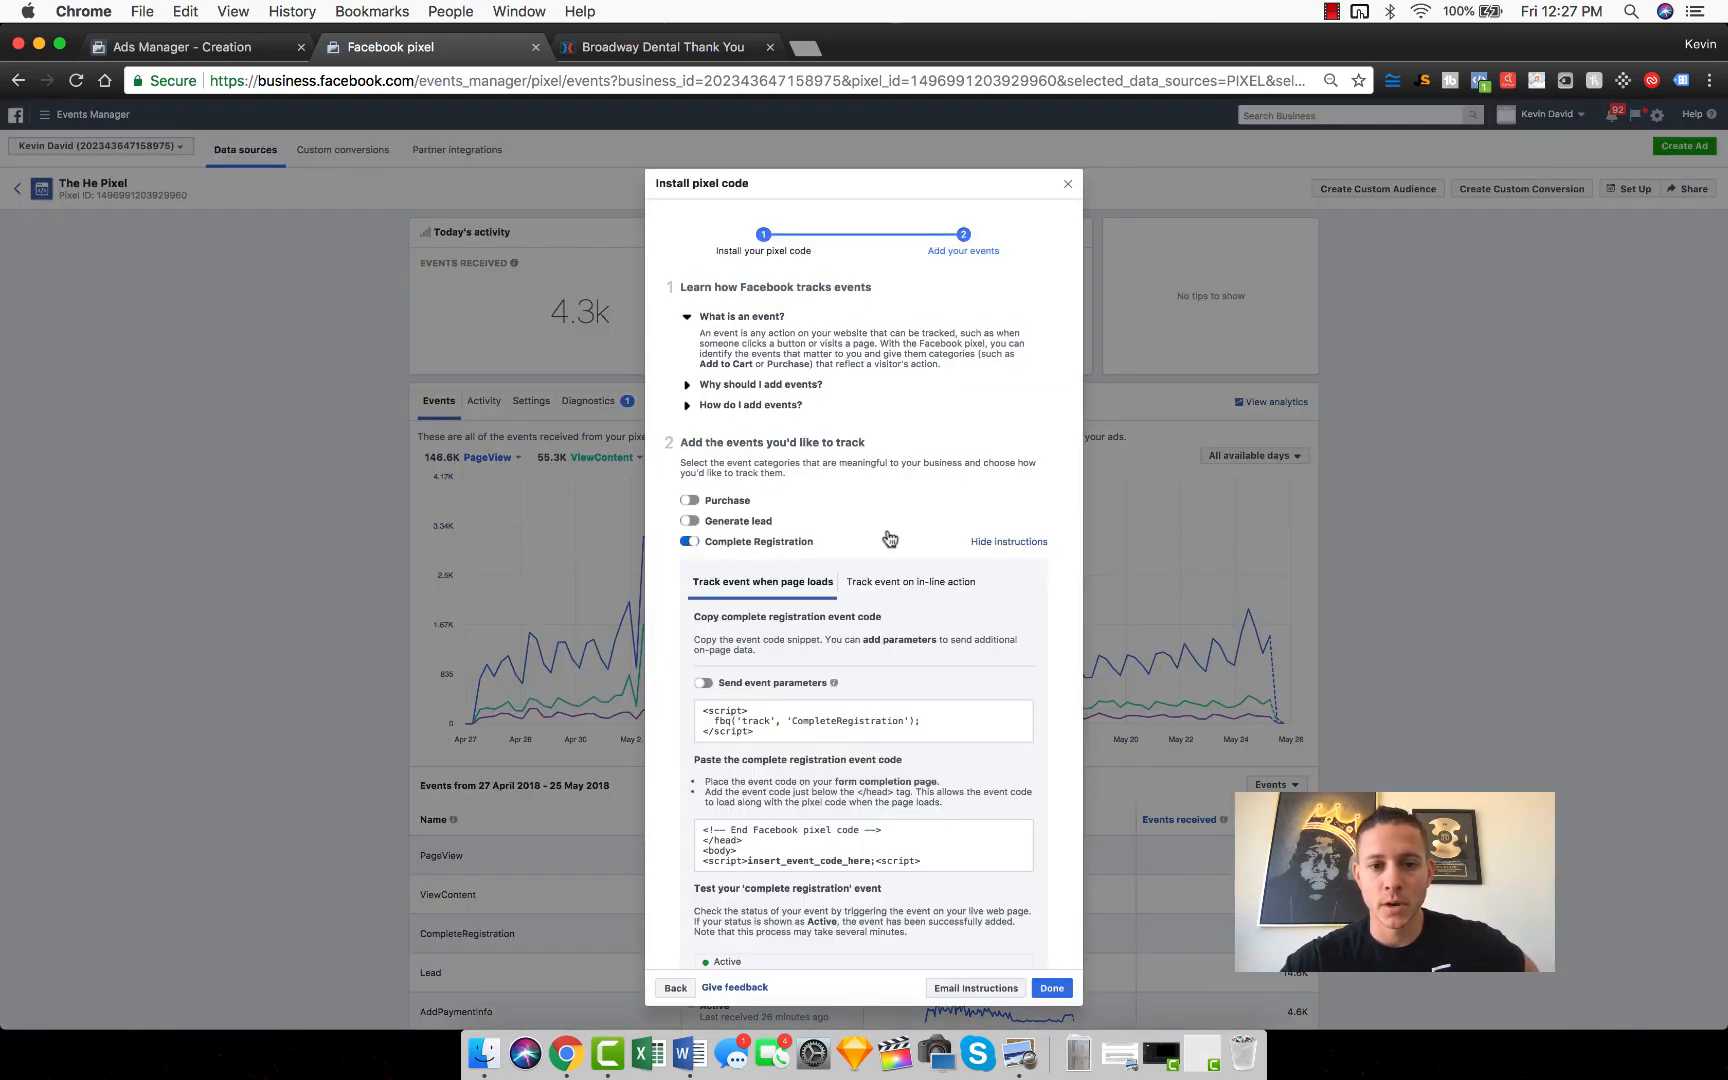
{"action": "scroll", "coordinate": [873, 740], "scroll_direction": "down", "scroll_amount": 3}
{"action": "mouse_move", "coordinate": [809, 585]}
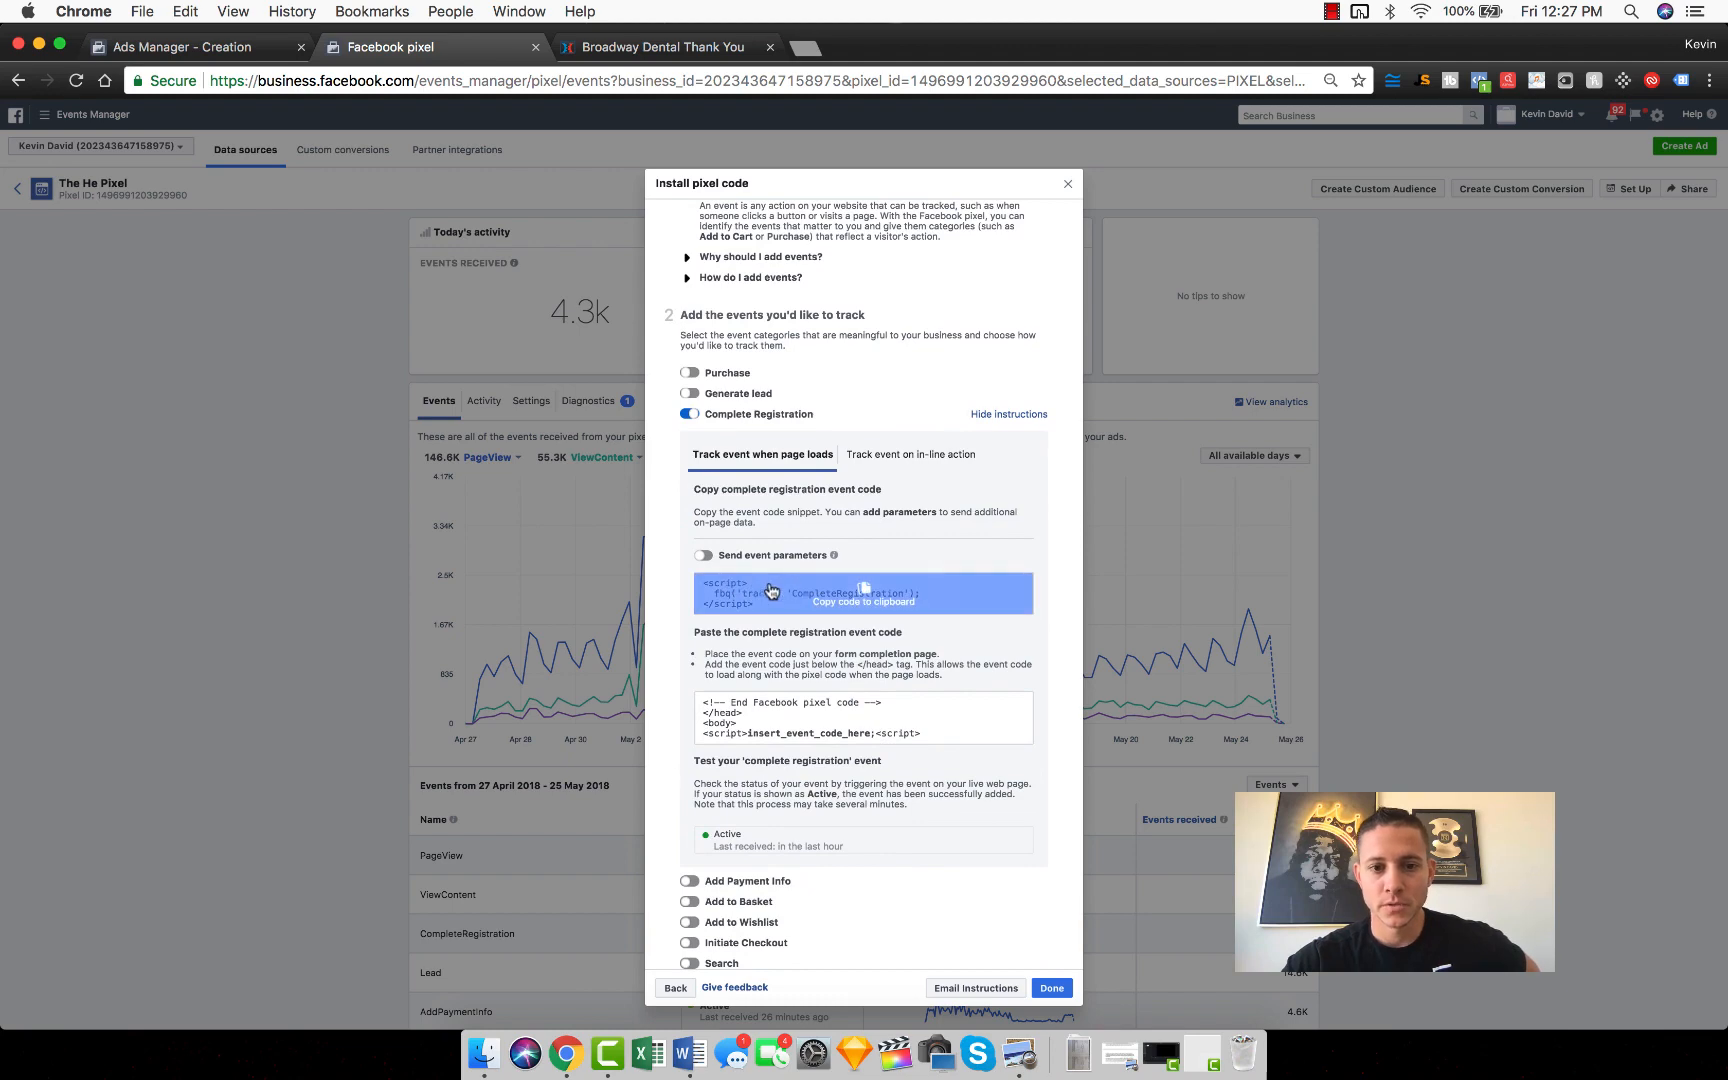
{"action": "left_click", "coordinate": [860, 600]}
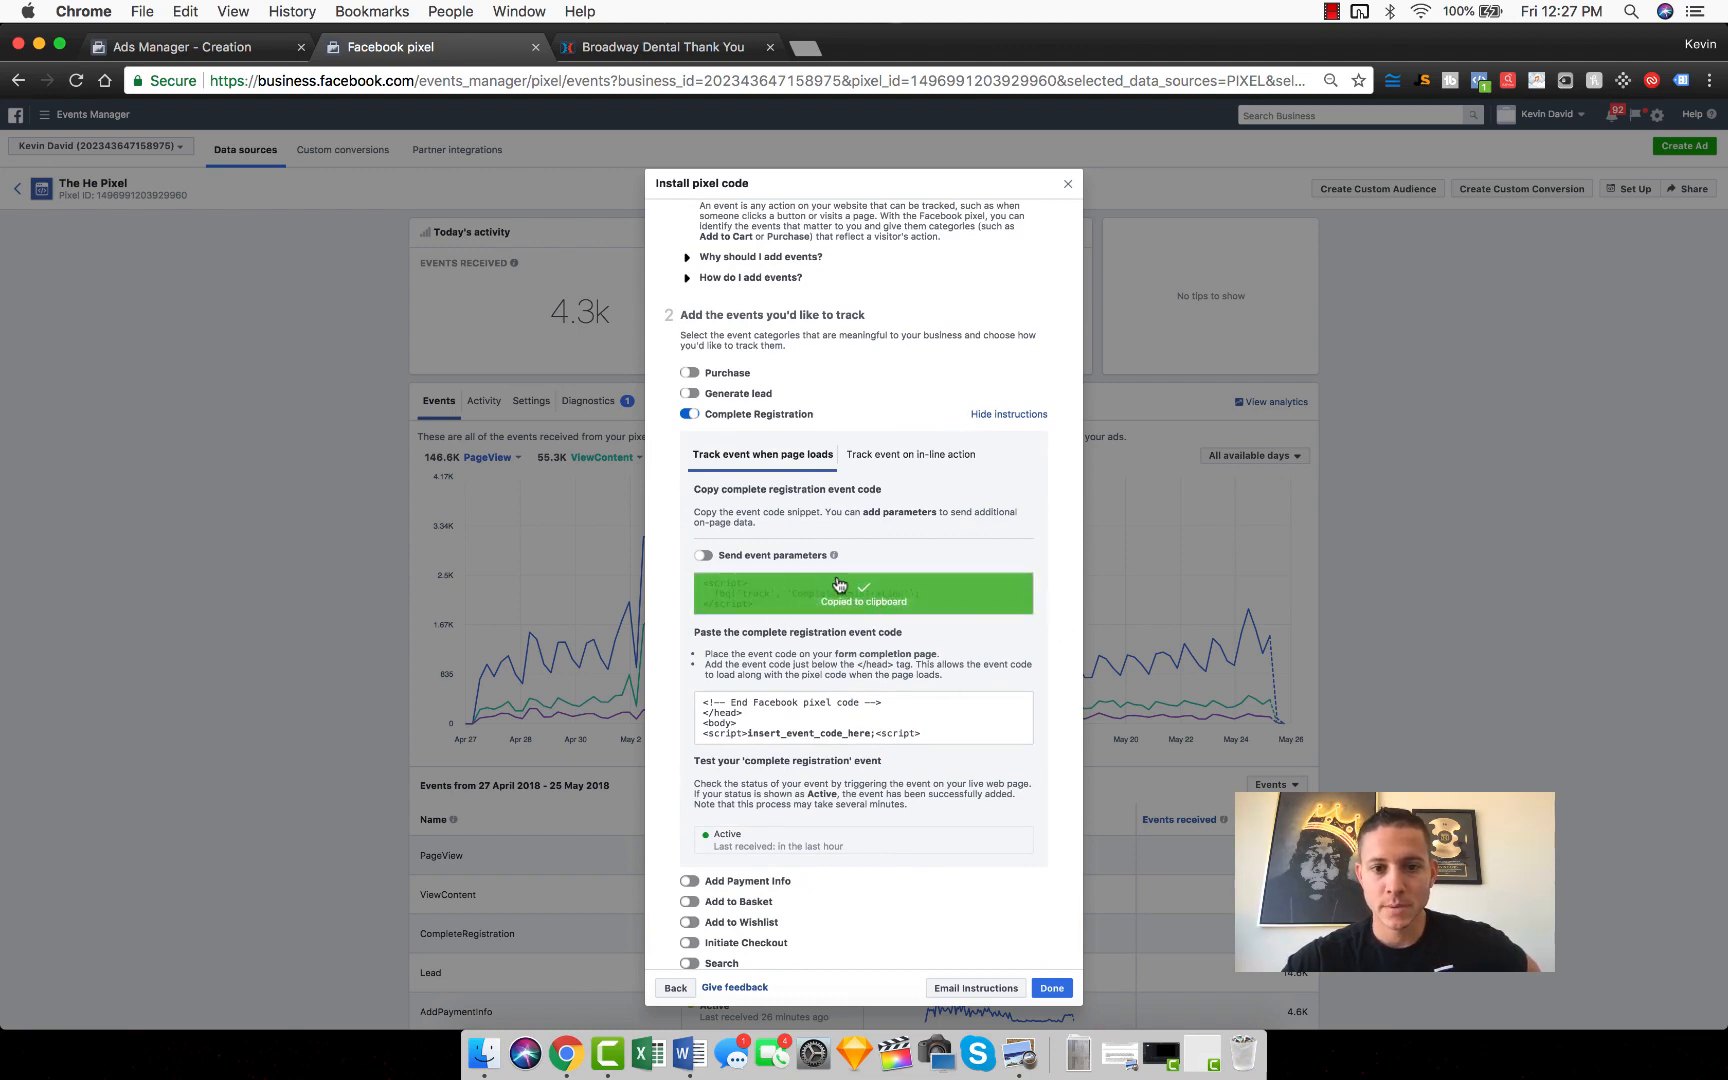
Step: Replace the Thank You page's header tracking code with the copied Complete Registration event code and save the page
{"action": "left_click", "coordinate": [705, 47]}
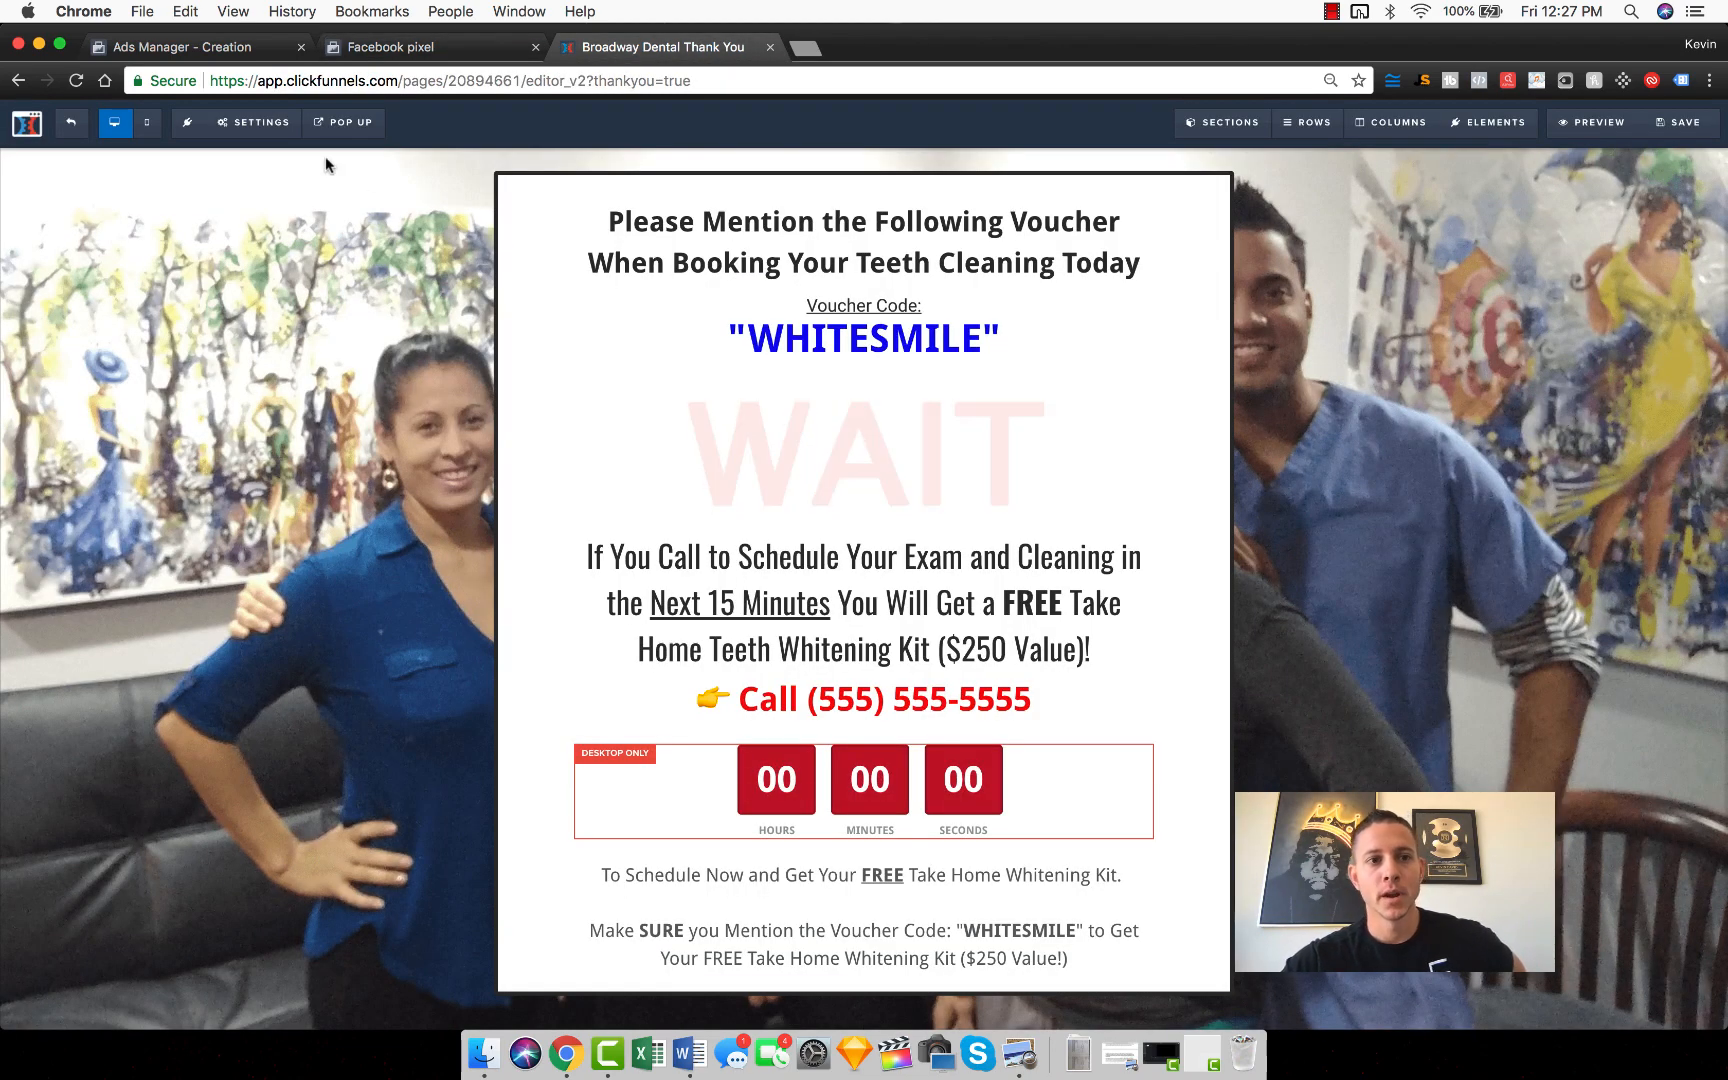
{"action": "left_click", "coordinate": [253, 122]}
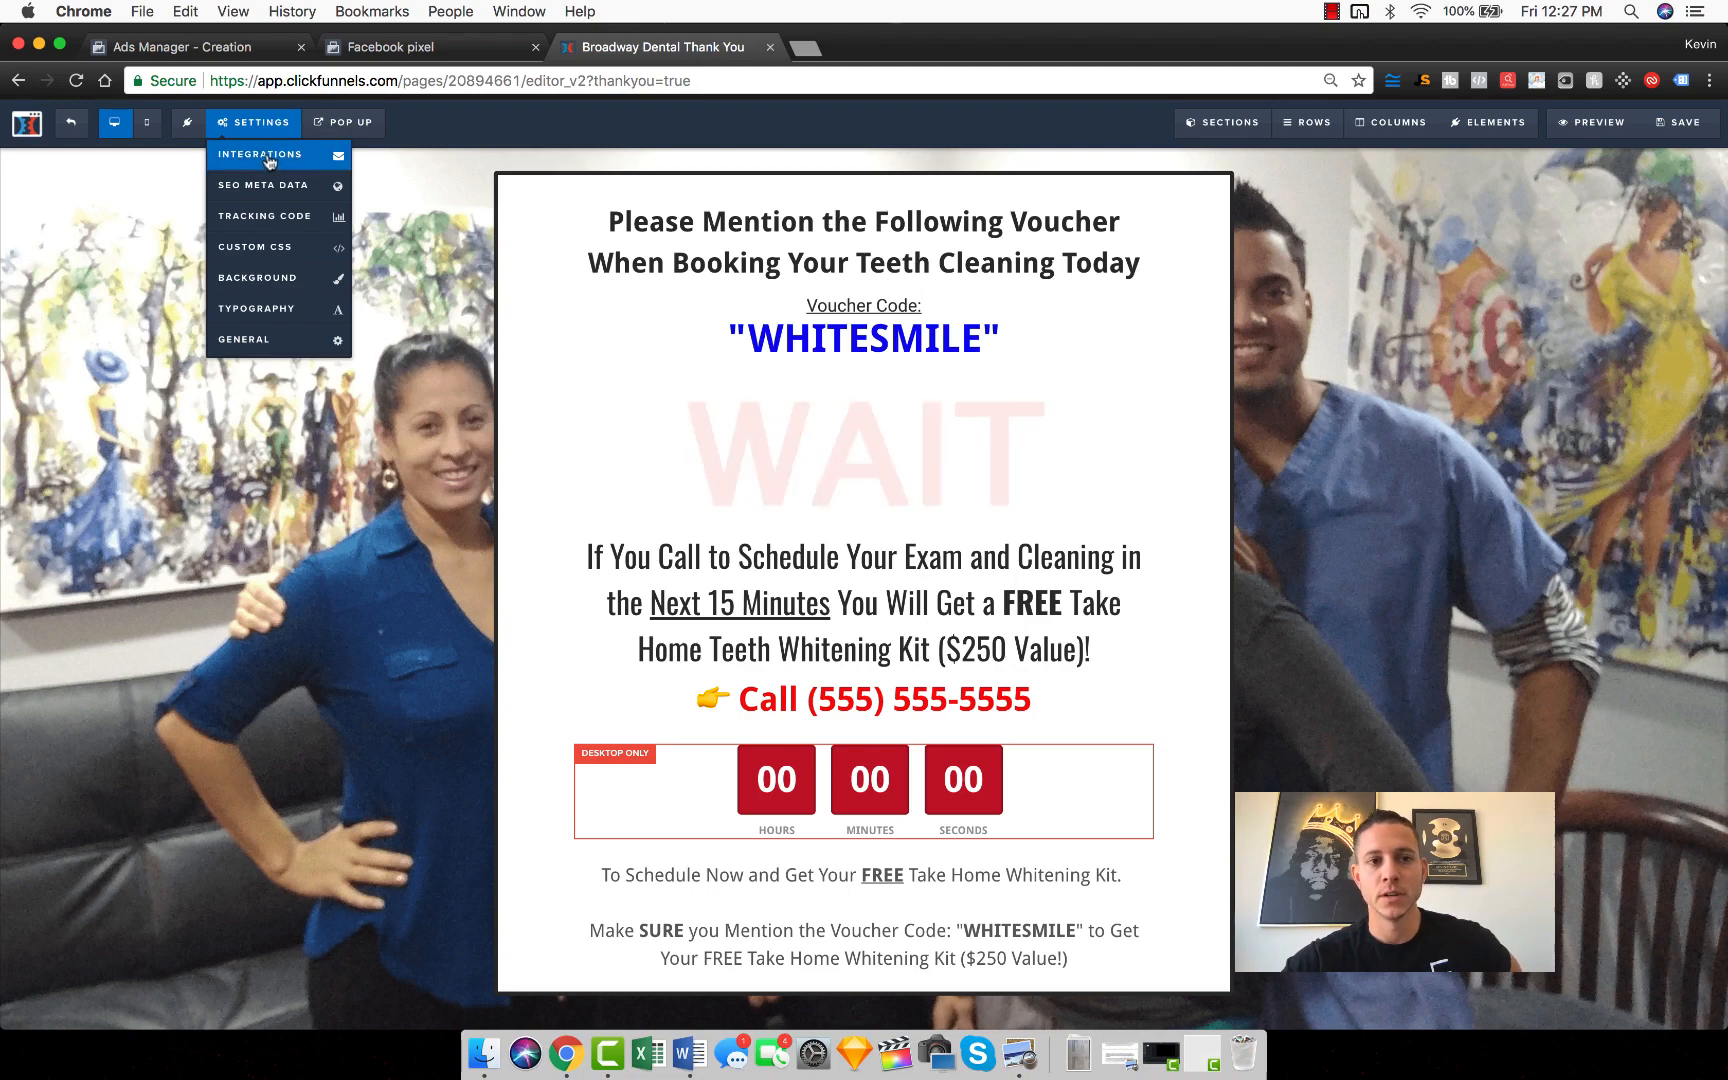
{"action": "left_click", "coordinate": [281, 219]}
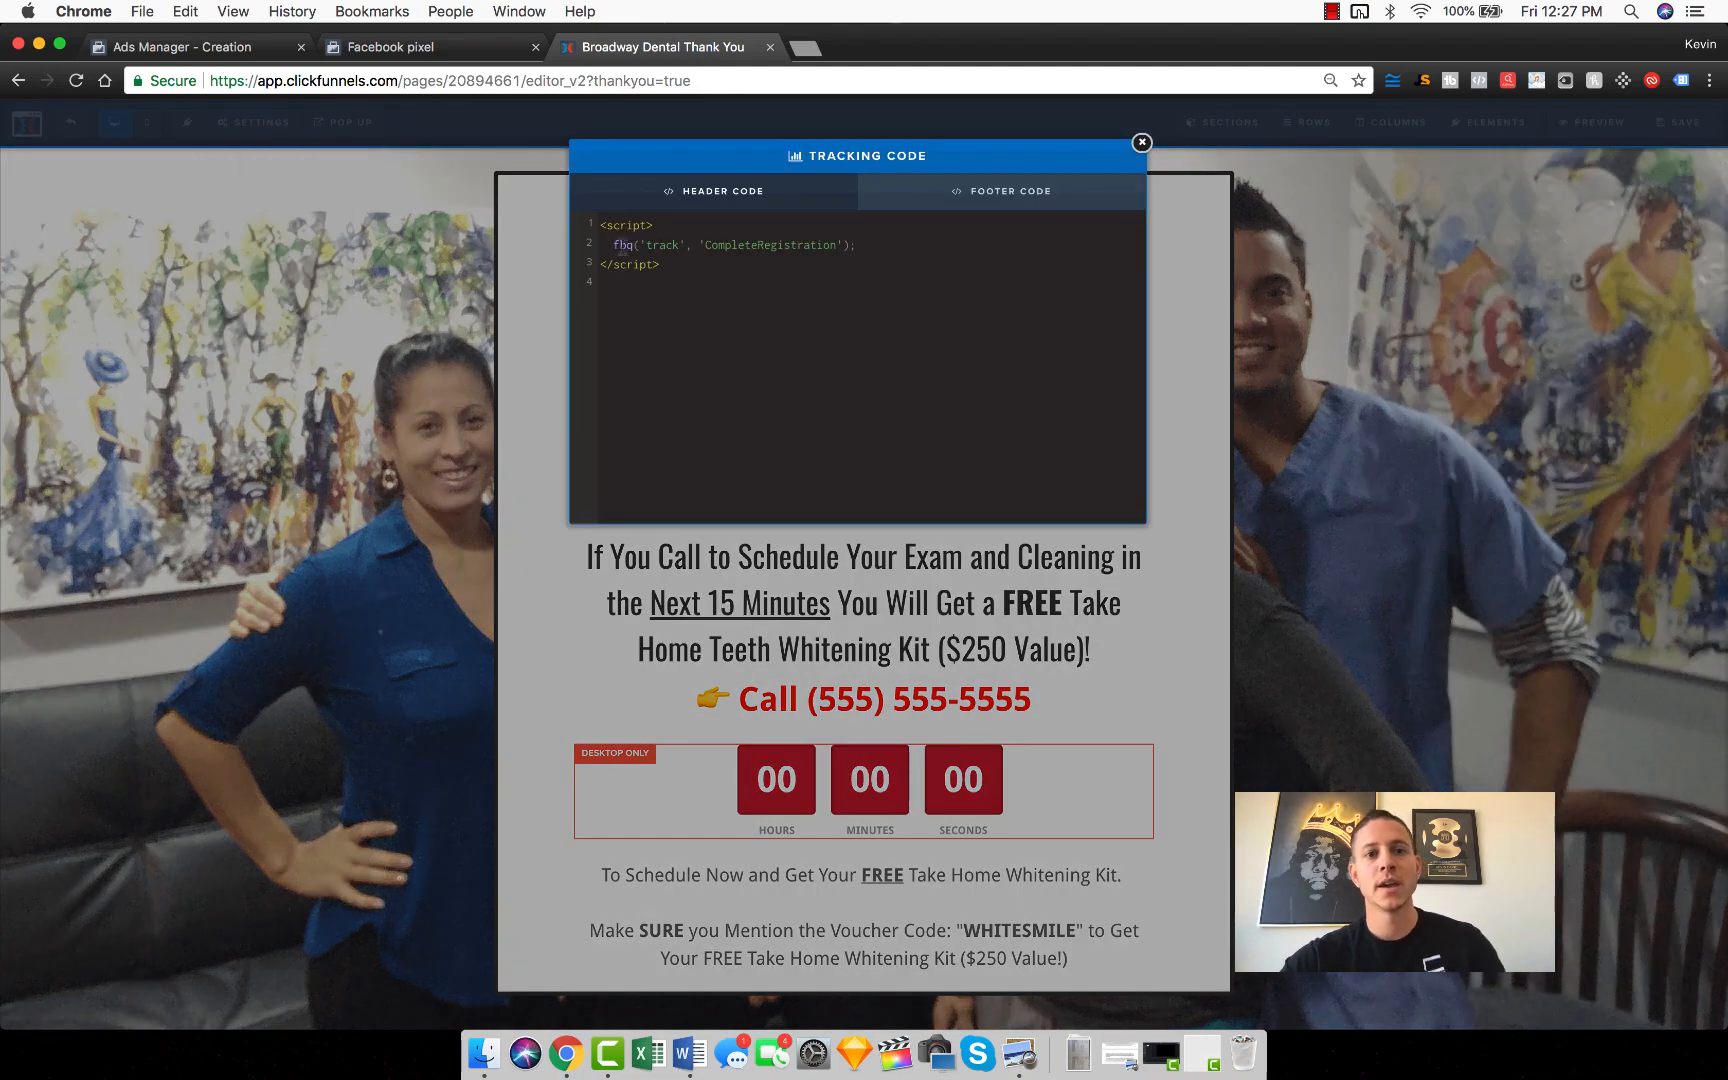
{"action": "left_click_drag", "start_coordinate": [719, 275], "coordinate": [563, 195]}
{"action": "key", "text": "super+v"}
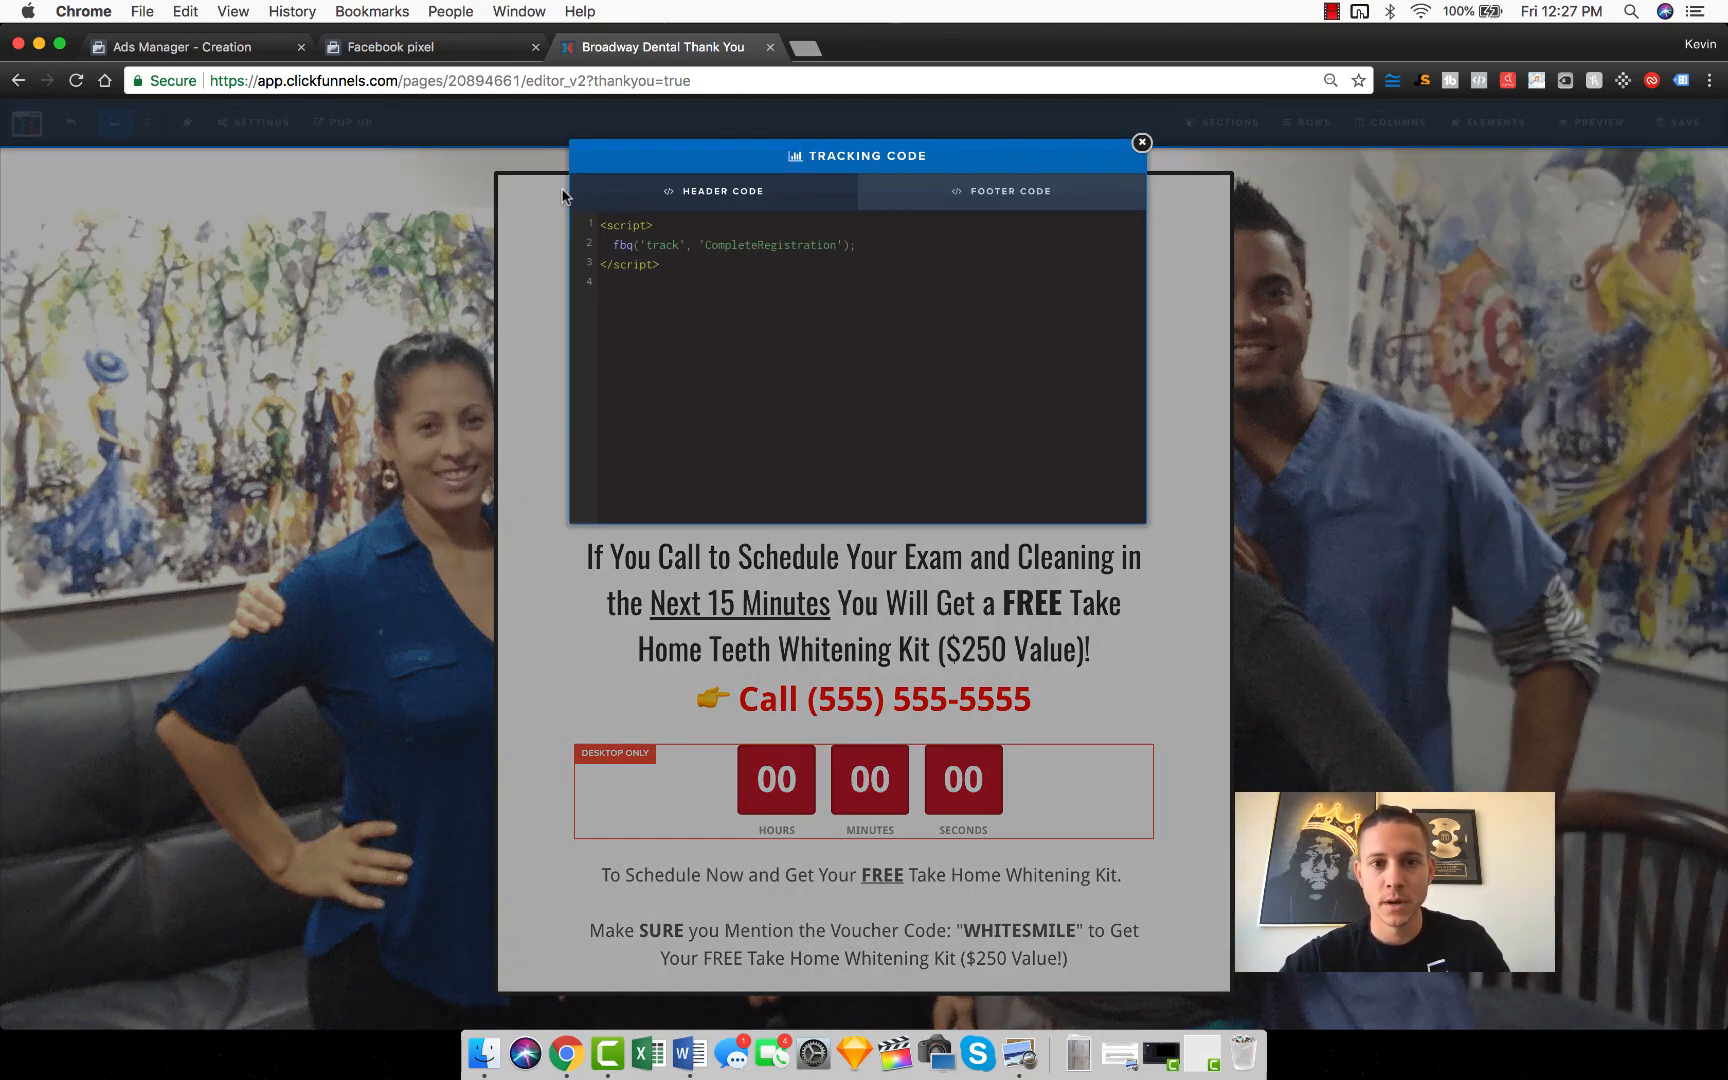
{"action": "left_click_drag", "start_coordinate": [687, 261], "coordinate": [568, 228]}
{"action": "key", "text": "super+v"}
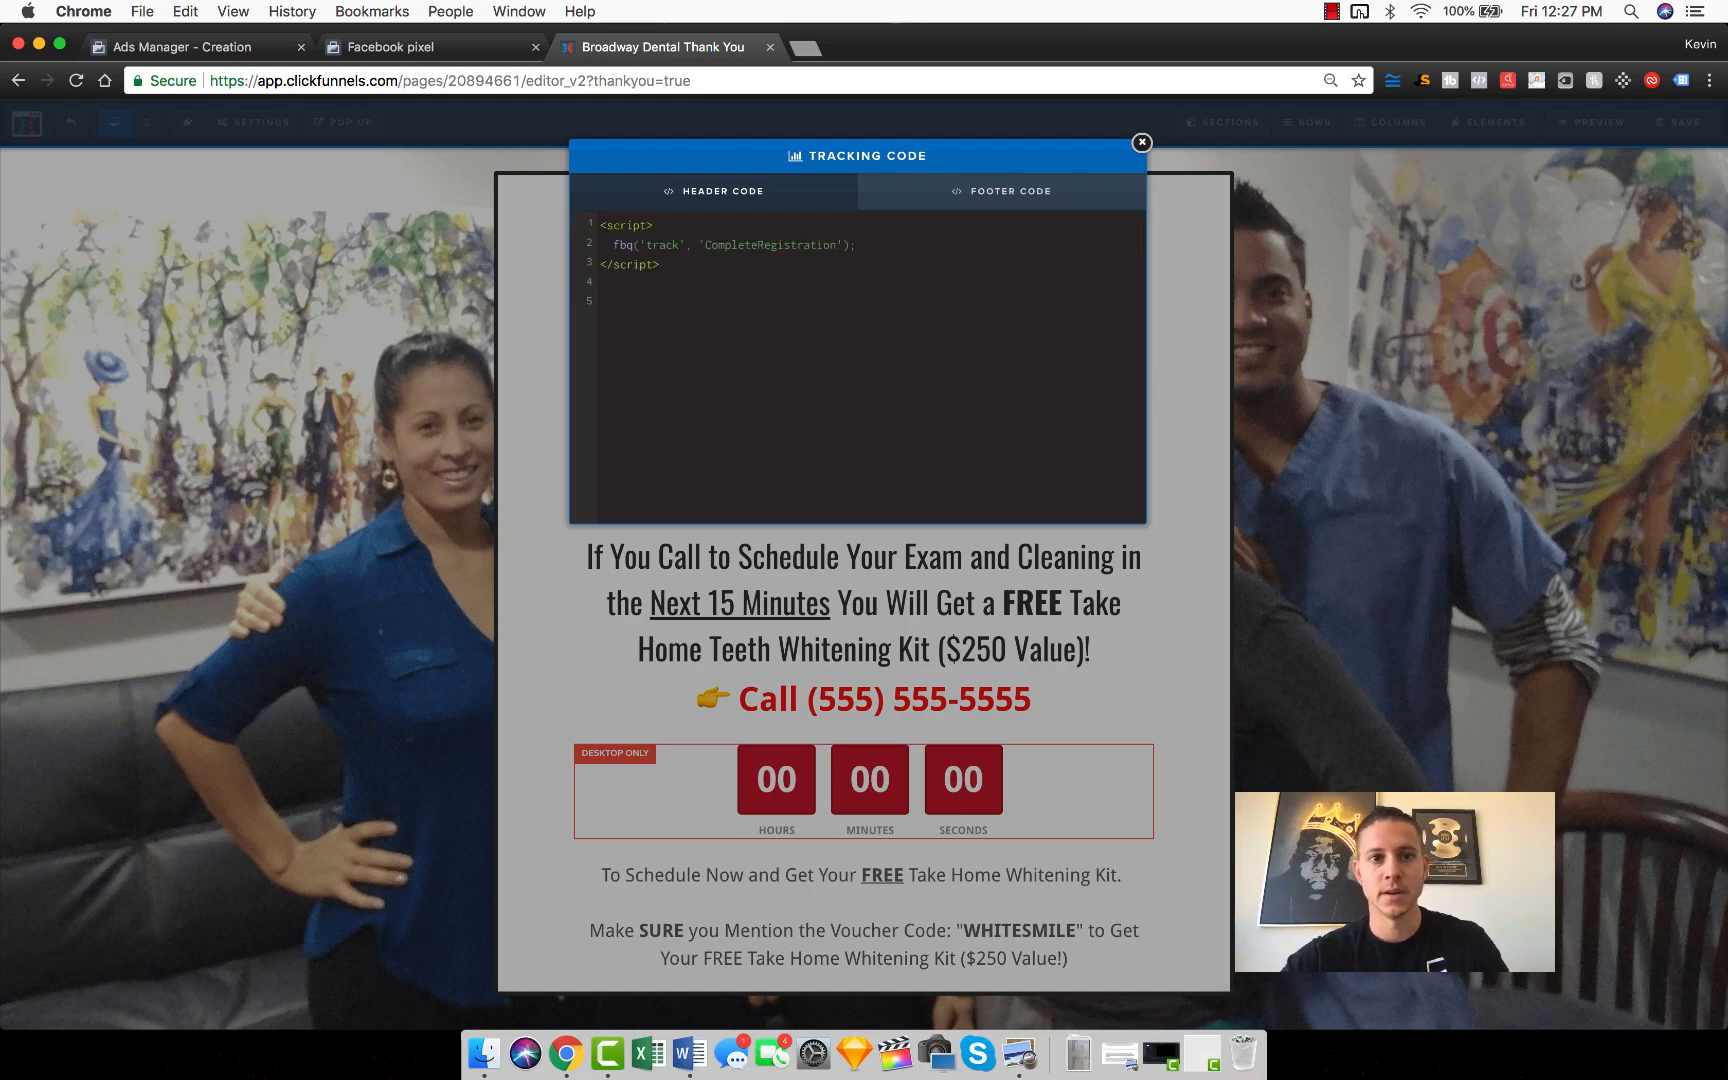
{"action": "left_click", "coordinate": [1141, 142]}
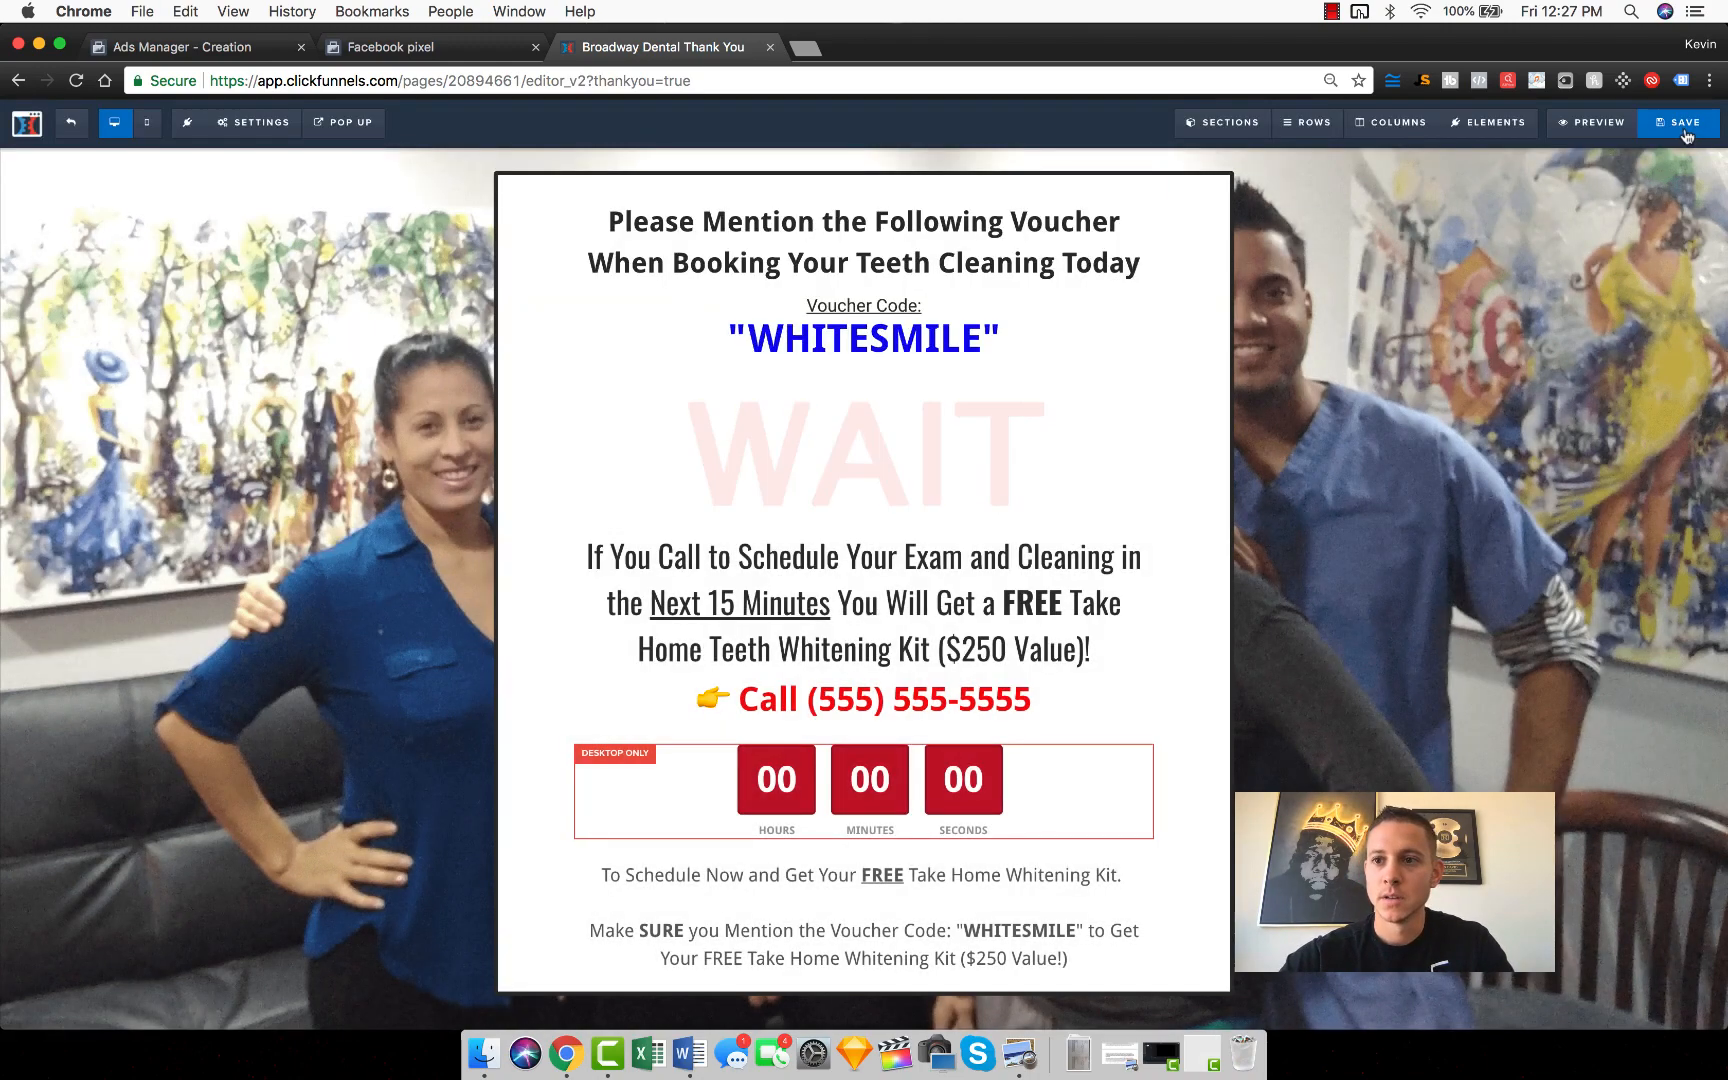
{"action": "left_click", "coordinate": [1685, 131]}
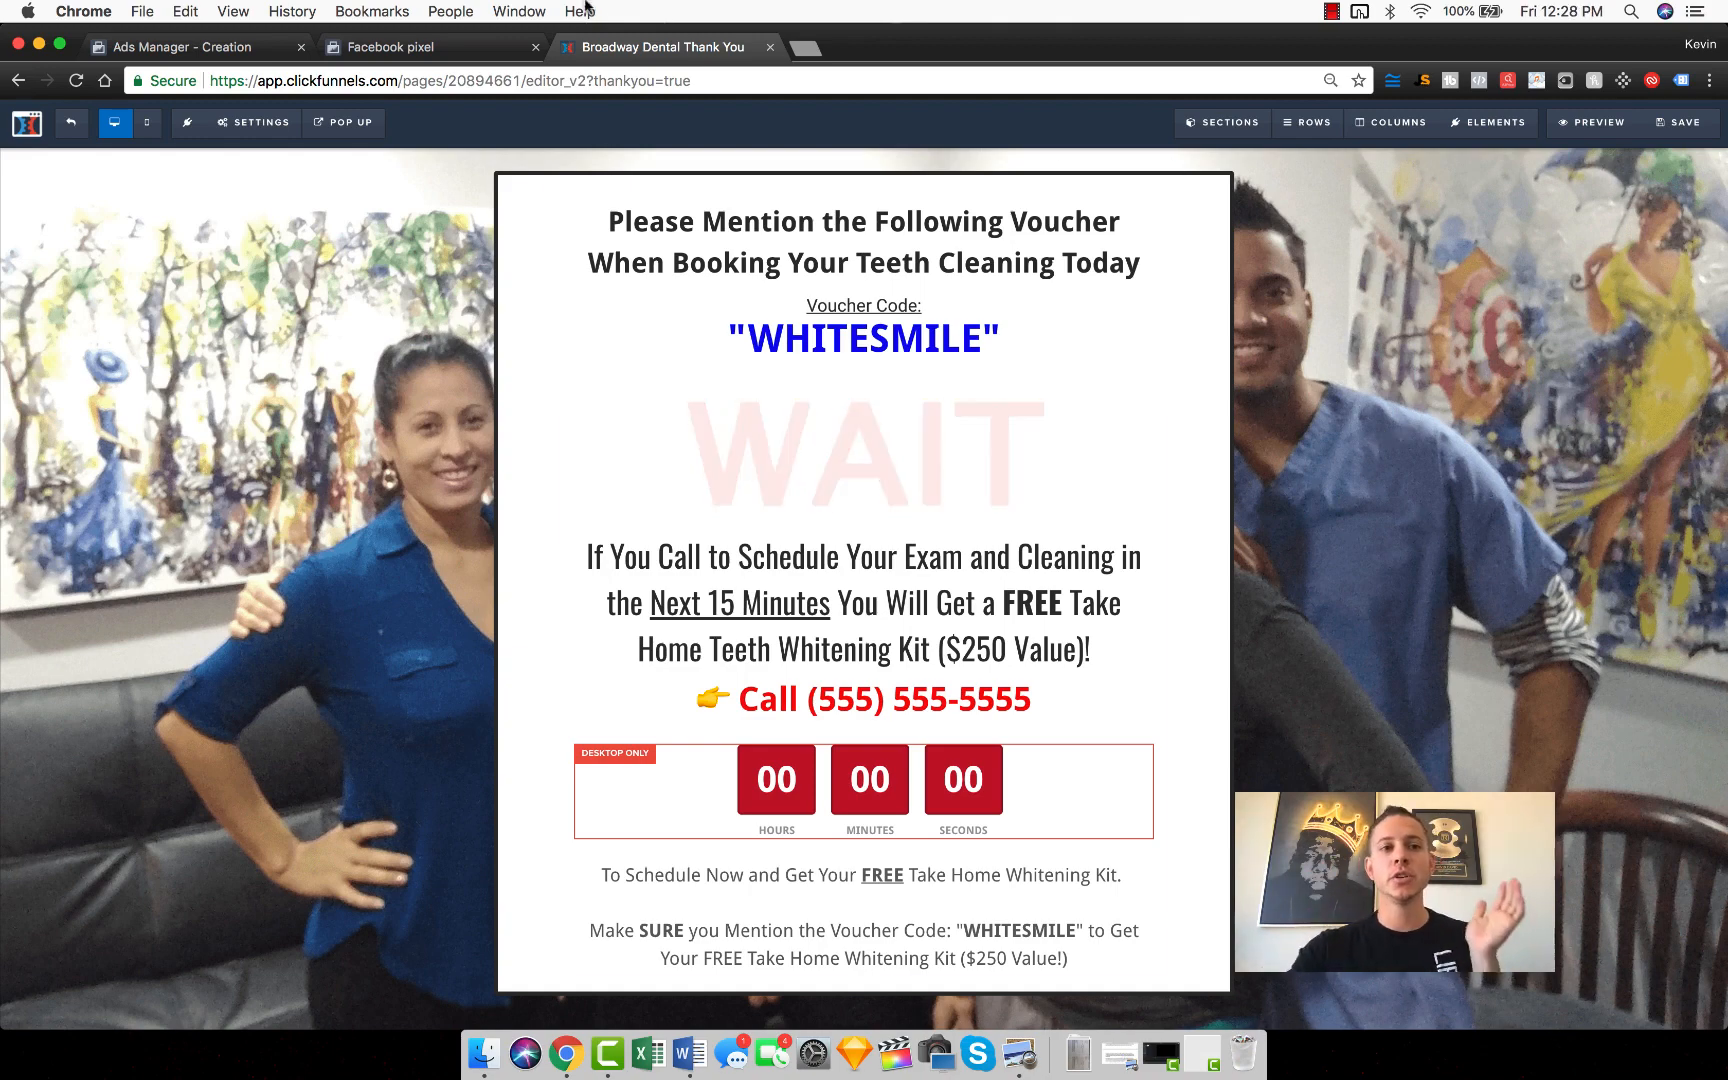
Step: Return to the ad set page in Ads Manager and place the browser beside the Module 6 PDF in Preview
{"action": "left_click", "coordinate": [156, 40]}
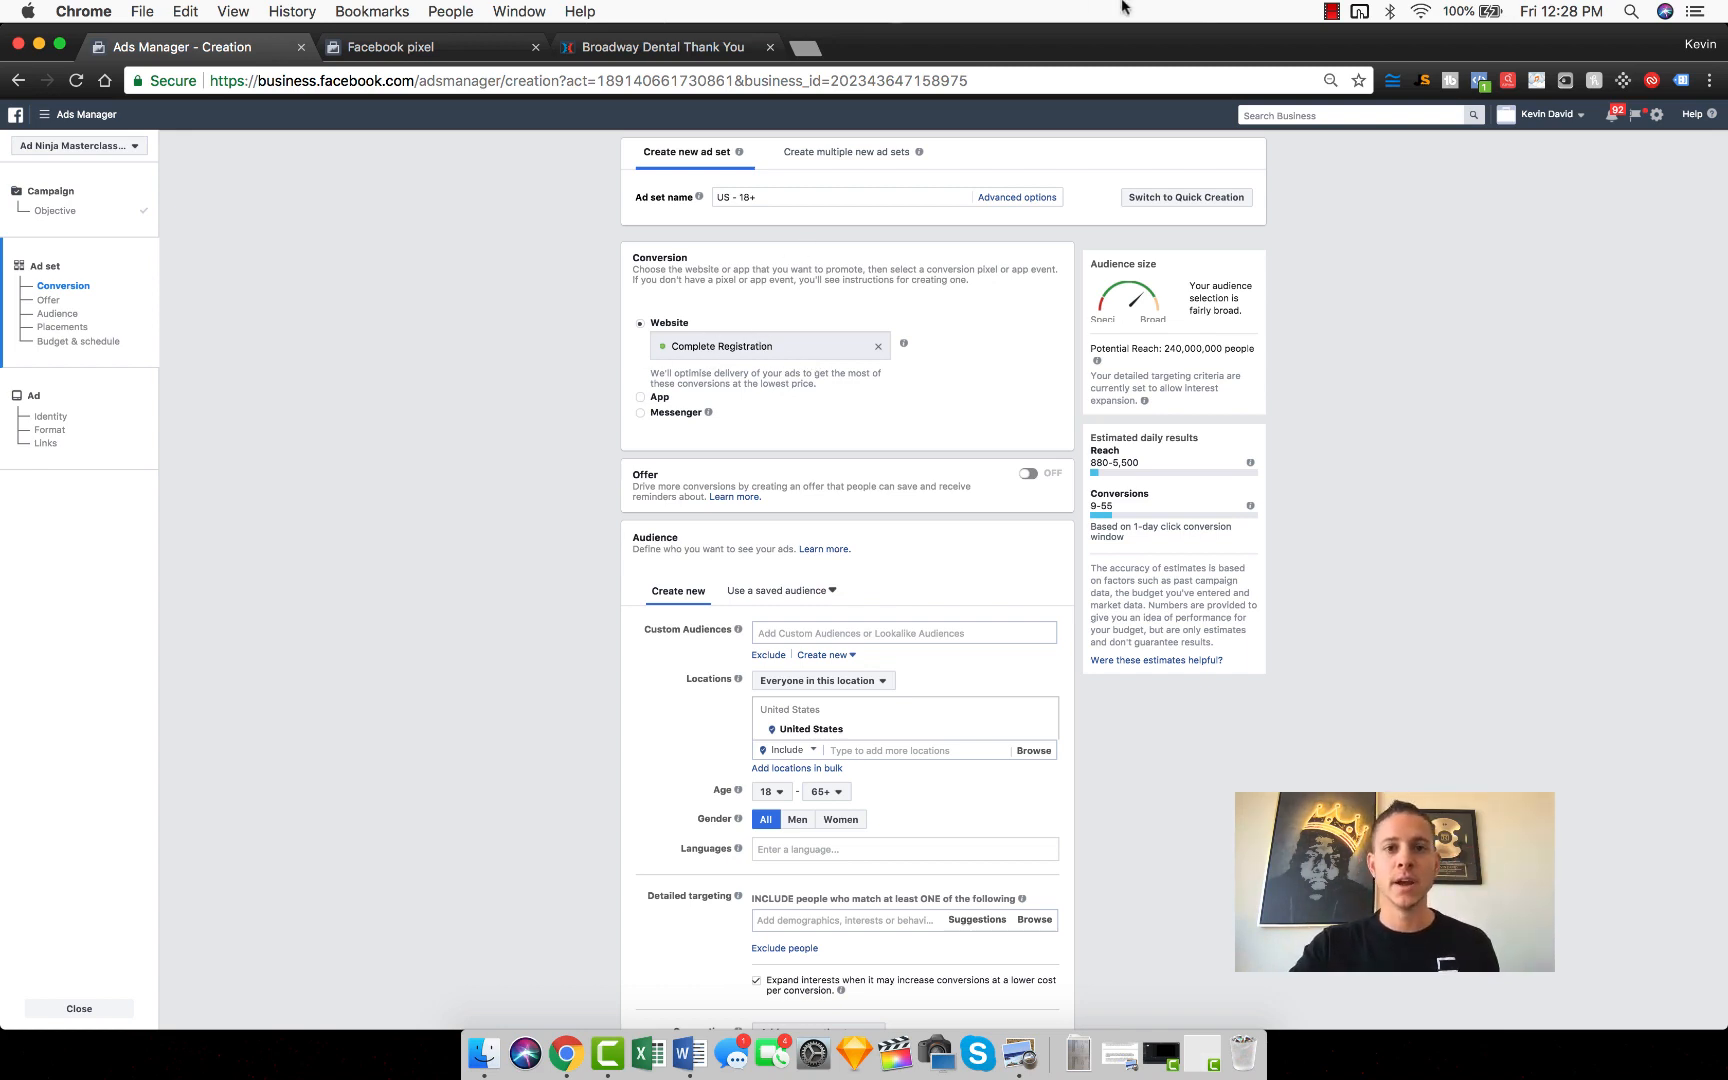
{"action": "left_click_drag", "start_coordinate": [1077, 50], "coordinate": [1726, 54]}
{"action": "left_click", "coordinate": [604, 144]}
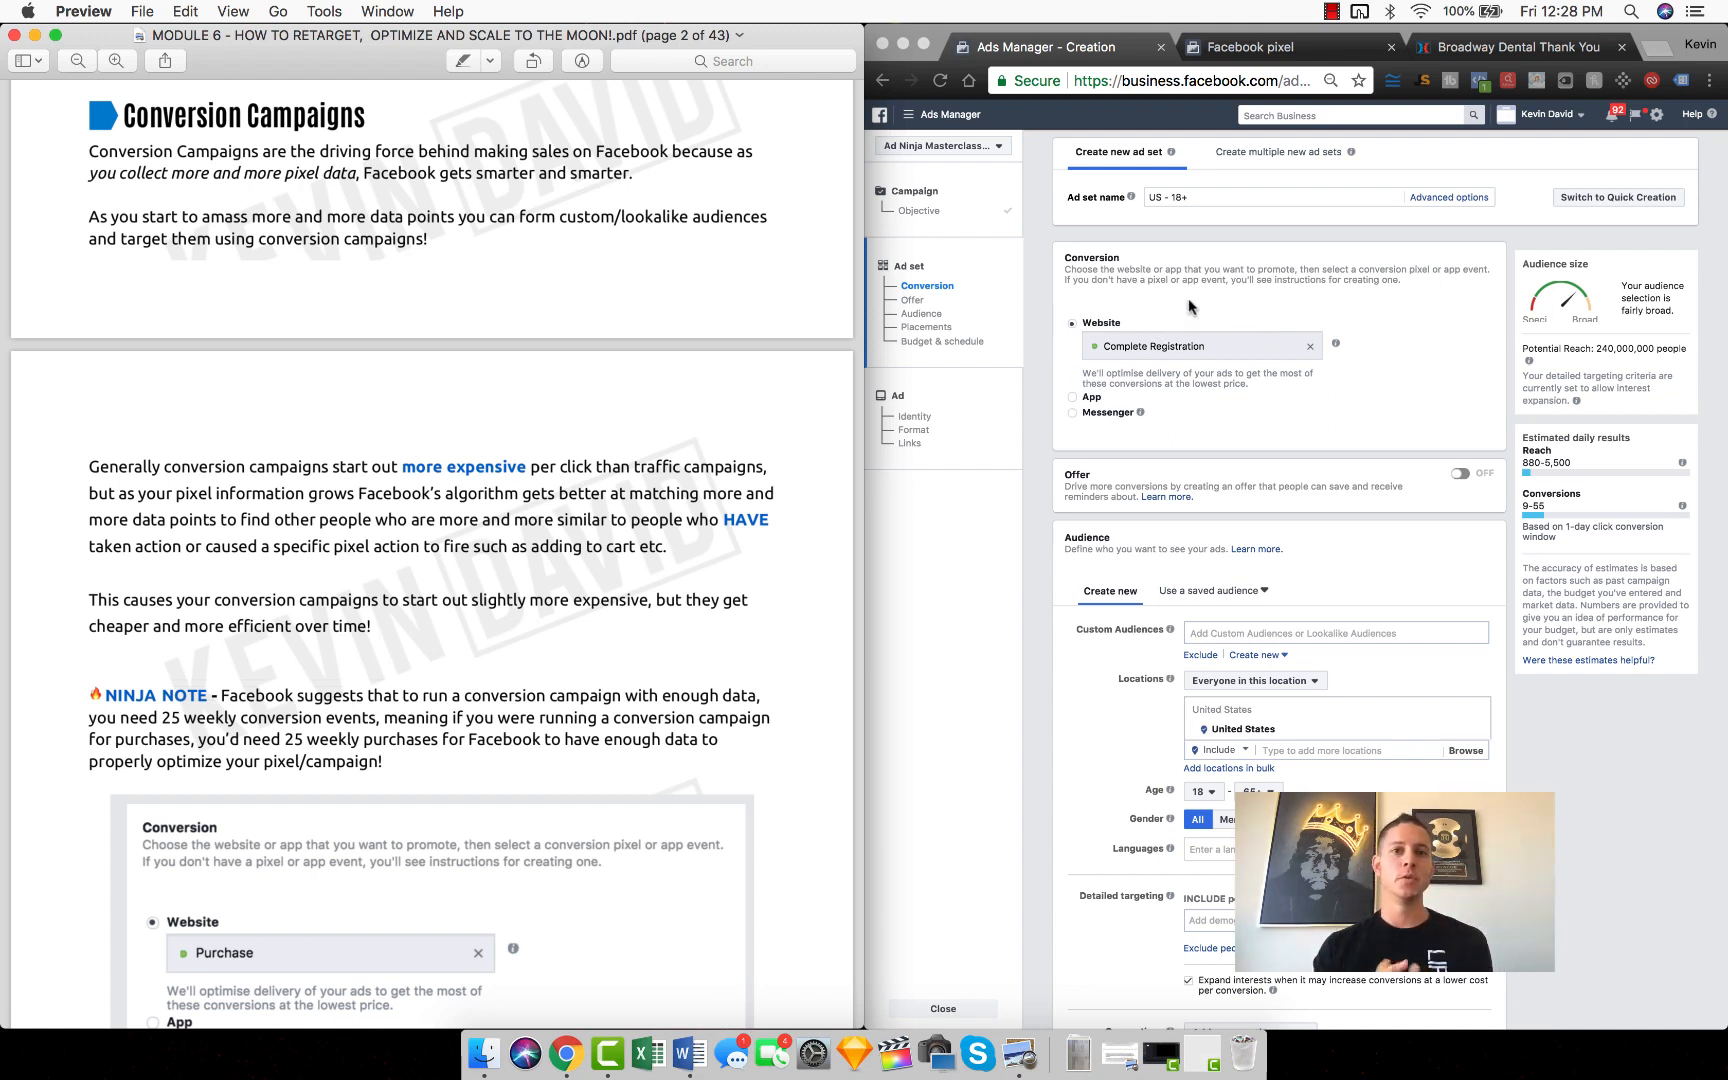
Step: Clear the ad set's Complete Registration conversion event and browse the available pixel events from Lead to Initiate Checkout
{"action": "left_click", "coordinate": [1310, 346]}
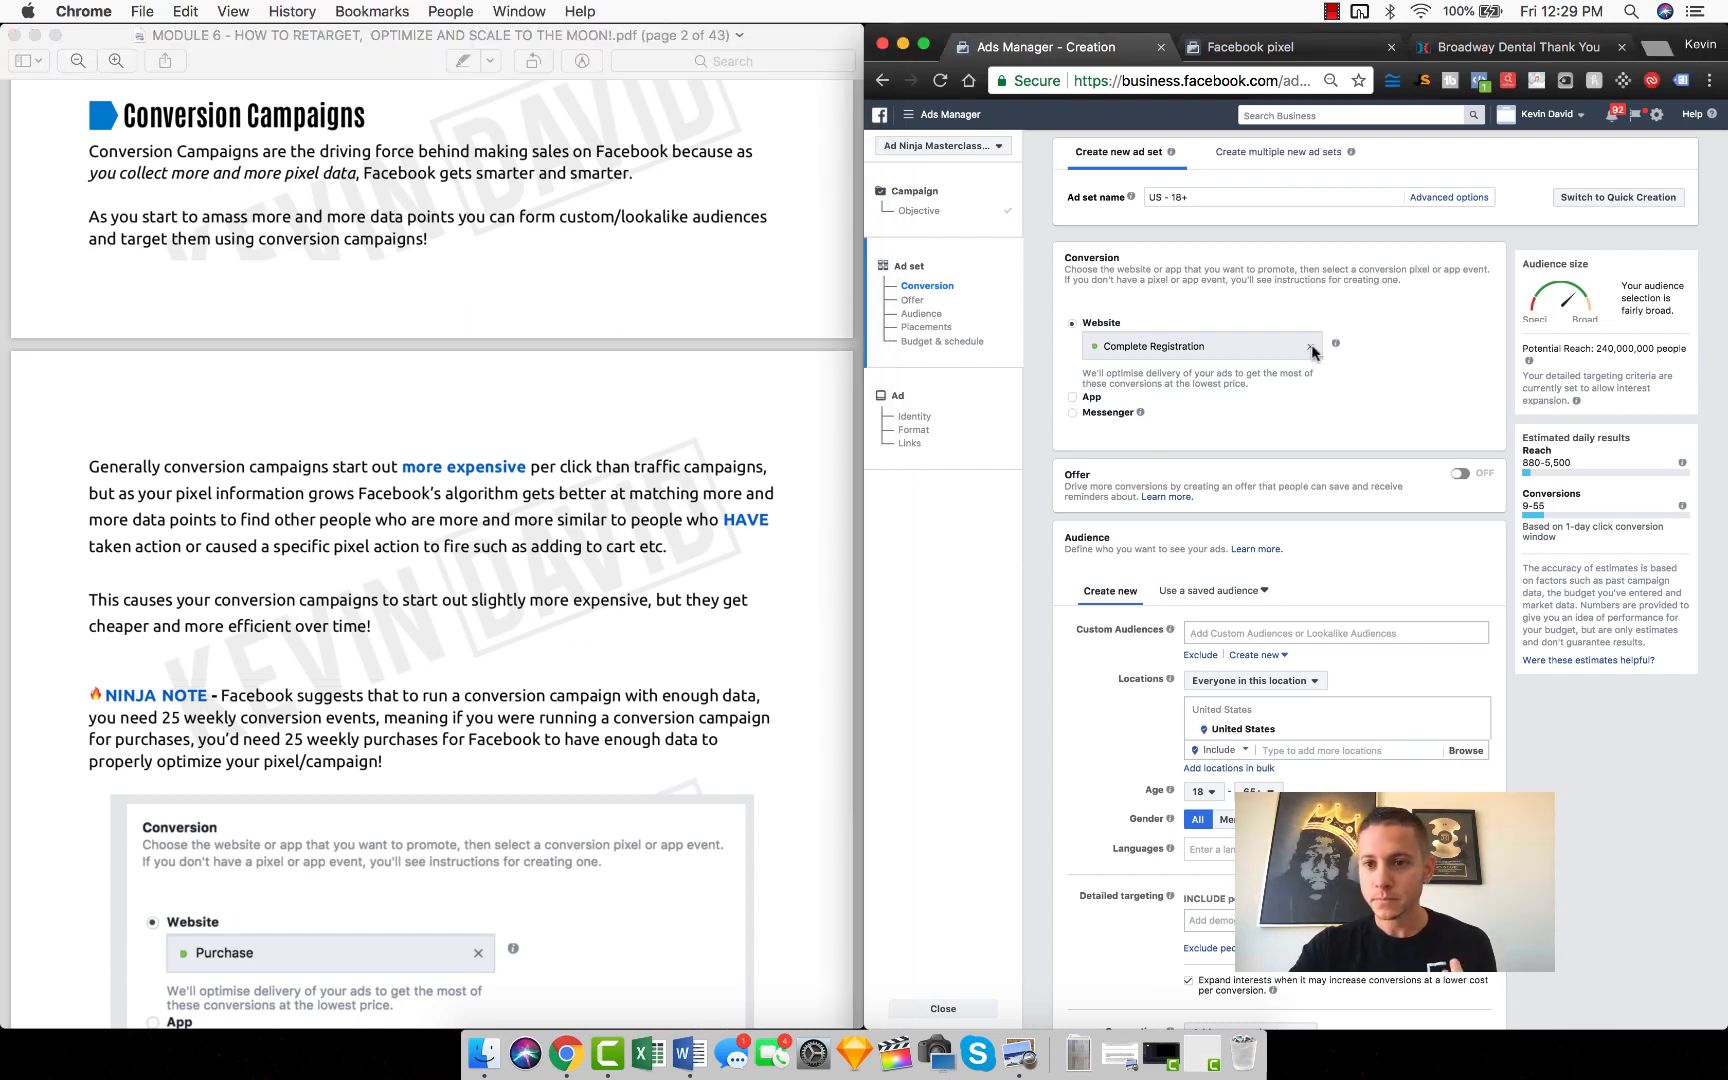
{"action": "left_click", "coordinate": [1310, 346]}
{"action": "left_click", "coordinate": [1221, 346]}
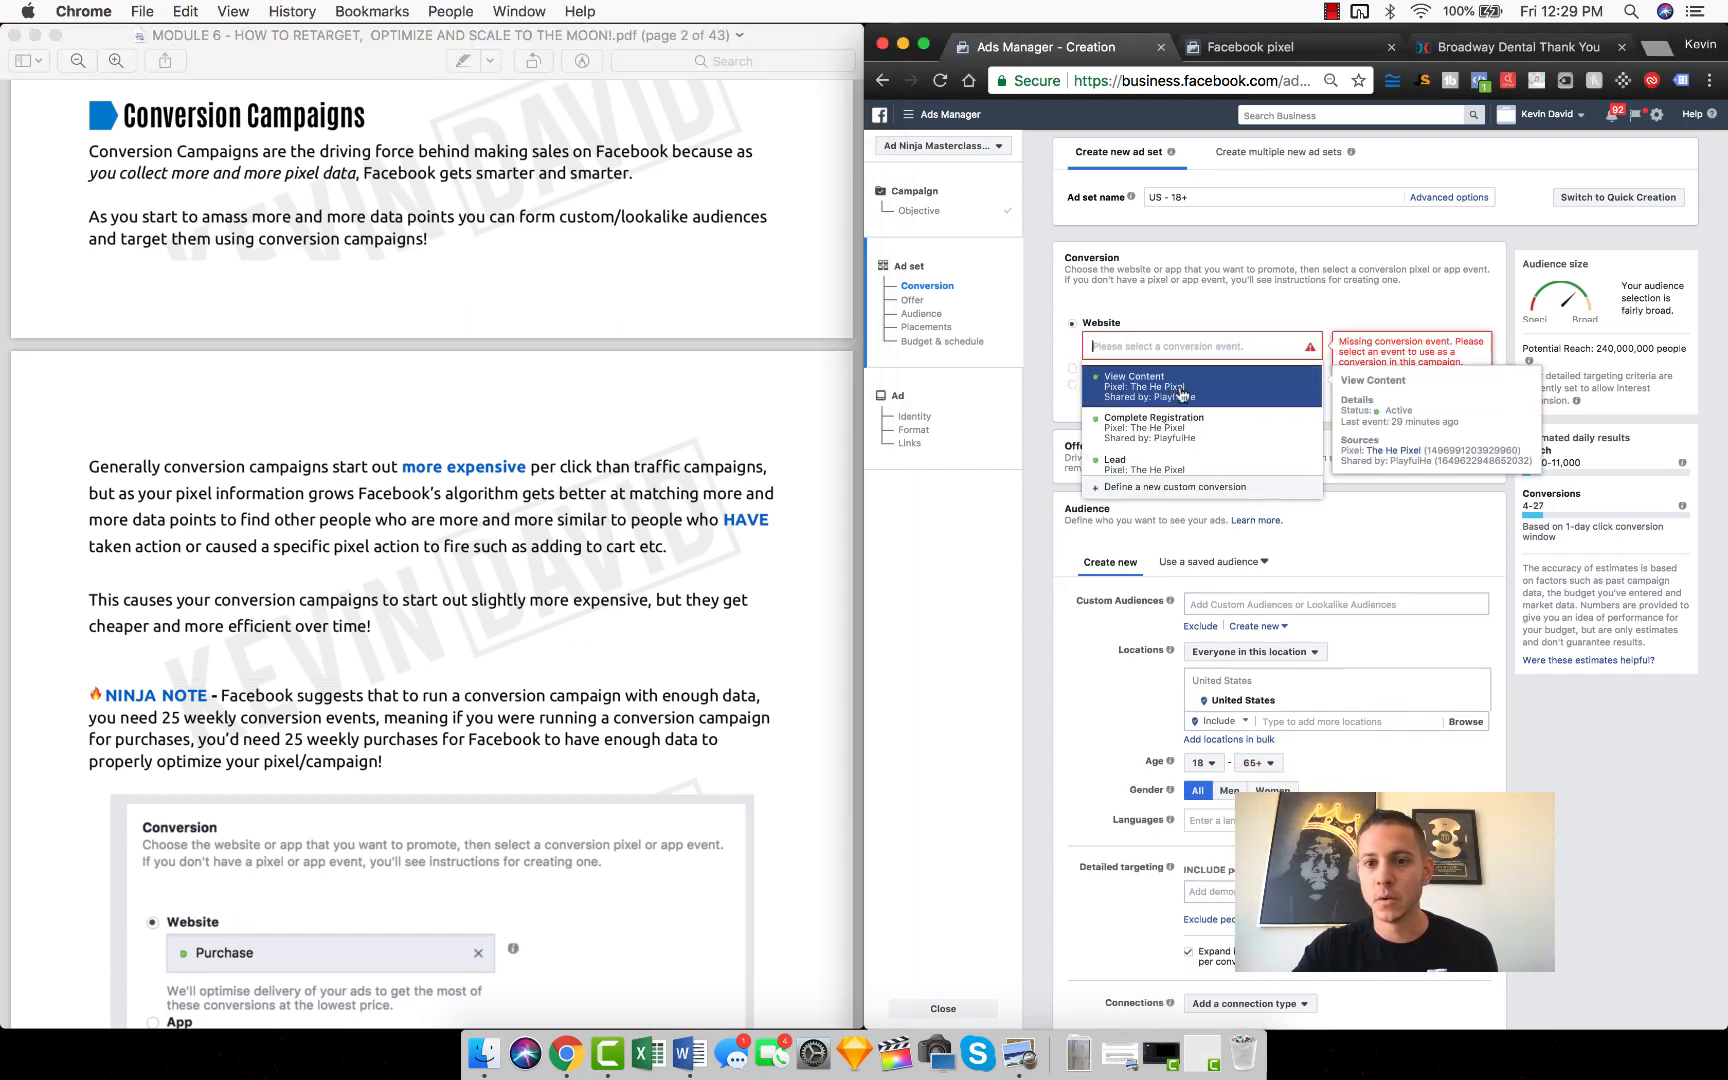
{"action": "scroll", "coordinate": [1160, 400], "scroll_direction": "down", "scroll_amount": 2}
{"action": "scroll", "coordinate": [1150, 400], "scroll_direction": "down", "scroll_amount": 5}
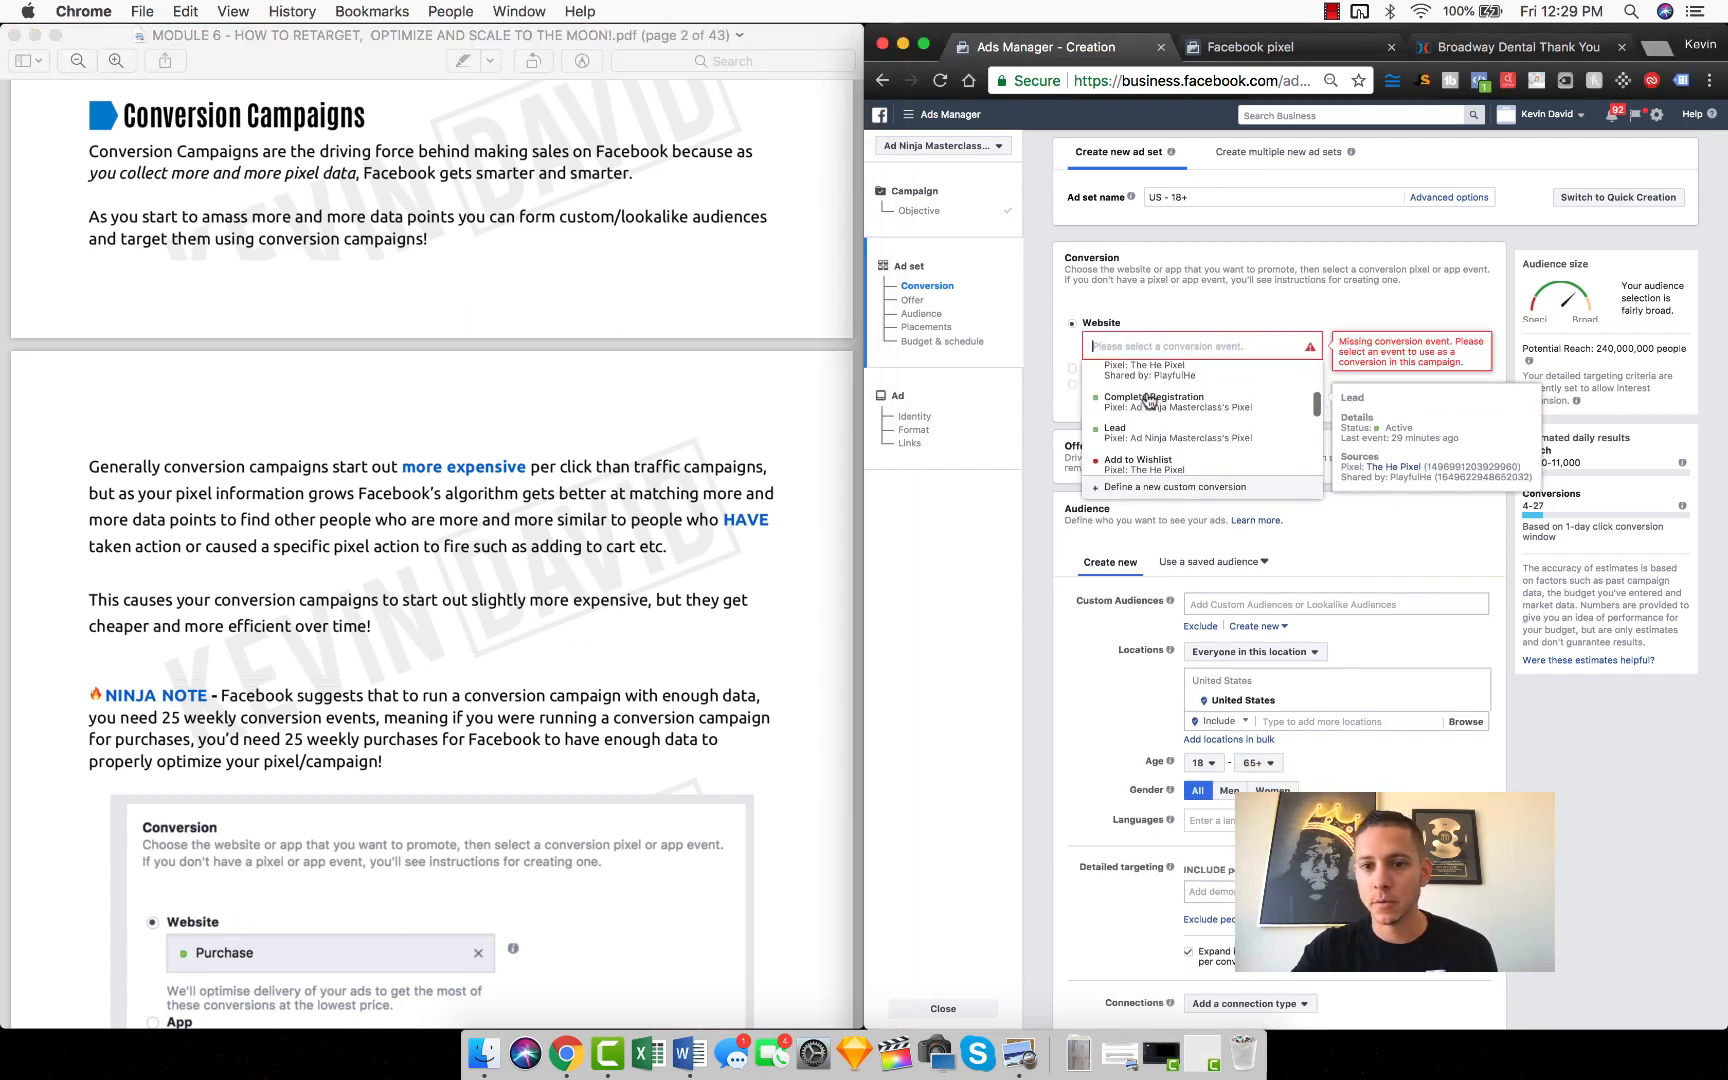
{"action": "scroll", "coordinate": [1148, 400], "scroll_direction": "down", "scroll_amount": 5}
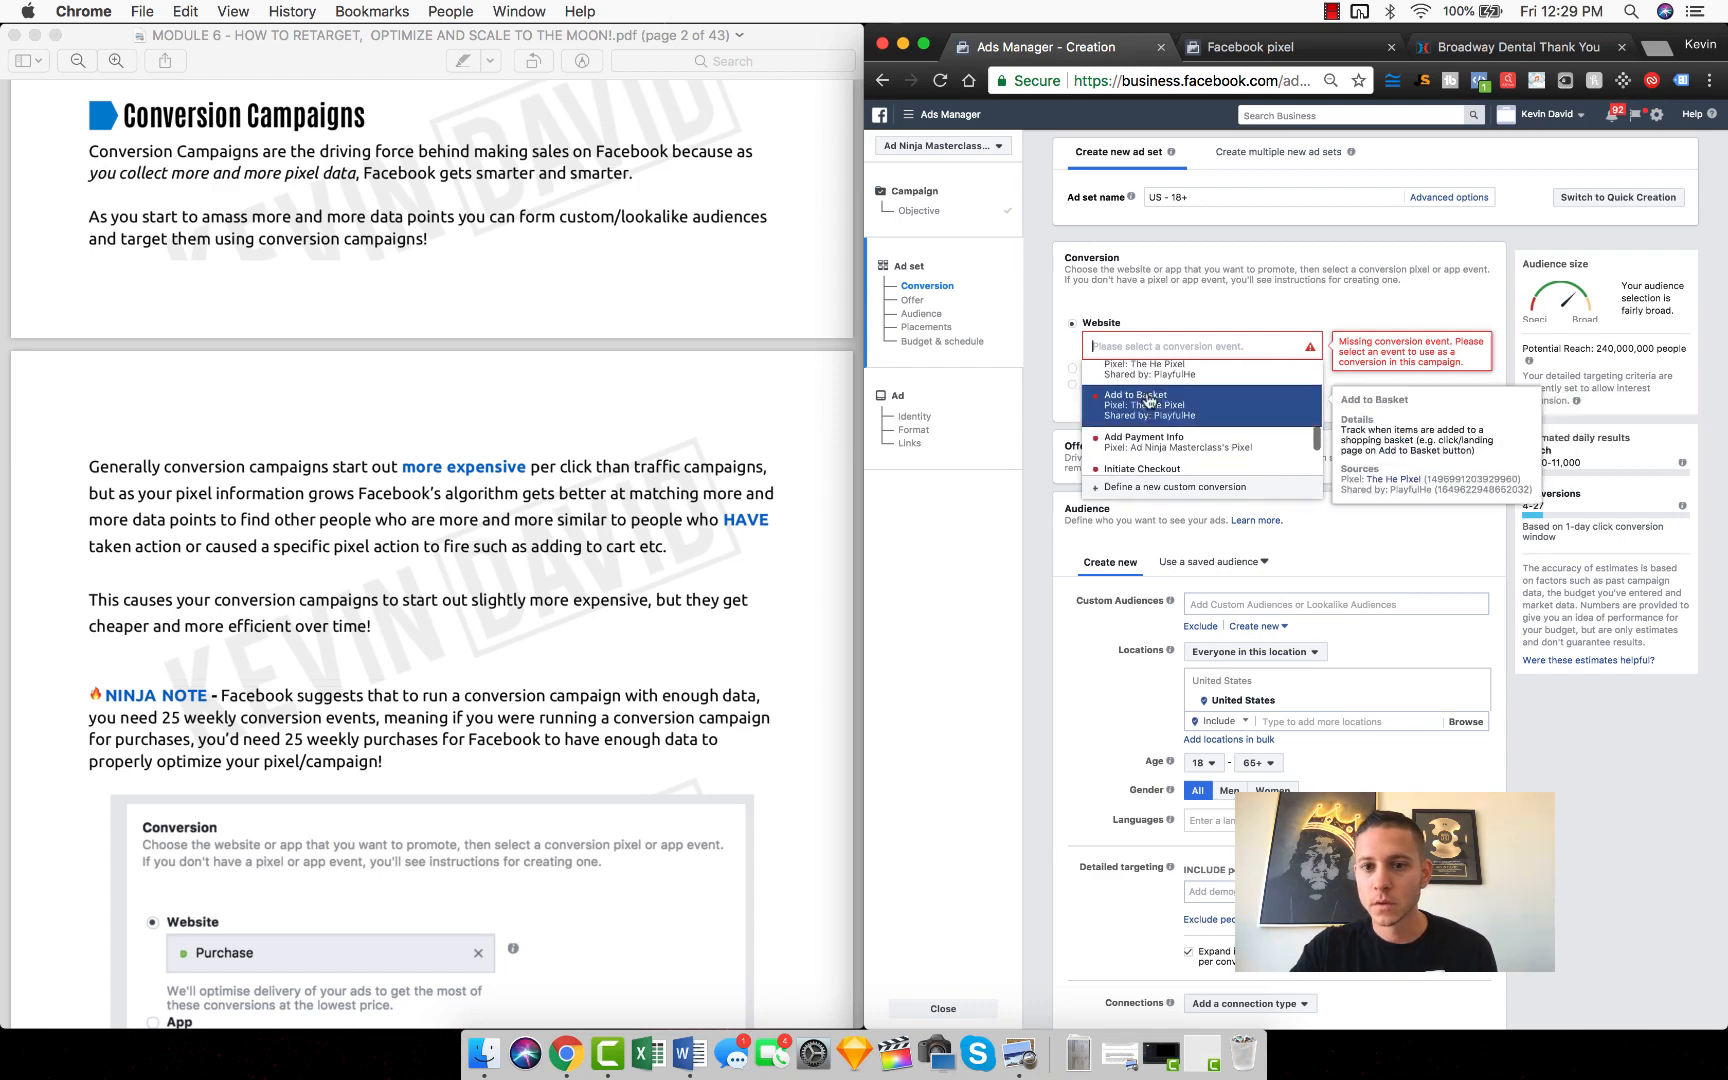
{"action": "scroll", "coordinate": [1149, 400], "scroll_direction": "down", "scroll_amount": 3}
{"action": "scroll", "coordinate": [1149, 399], "scroll_direction": "up", "scroll_amount": 8}
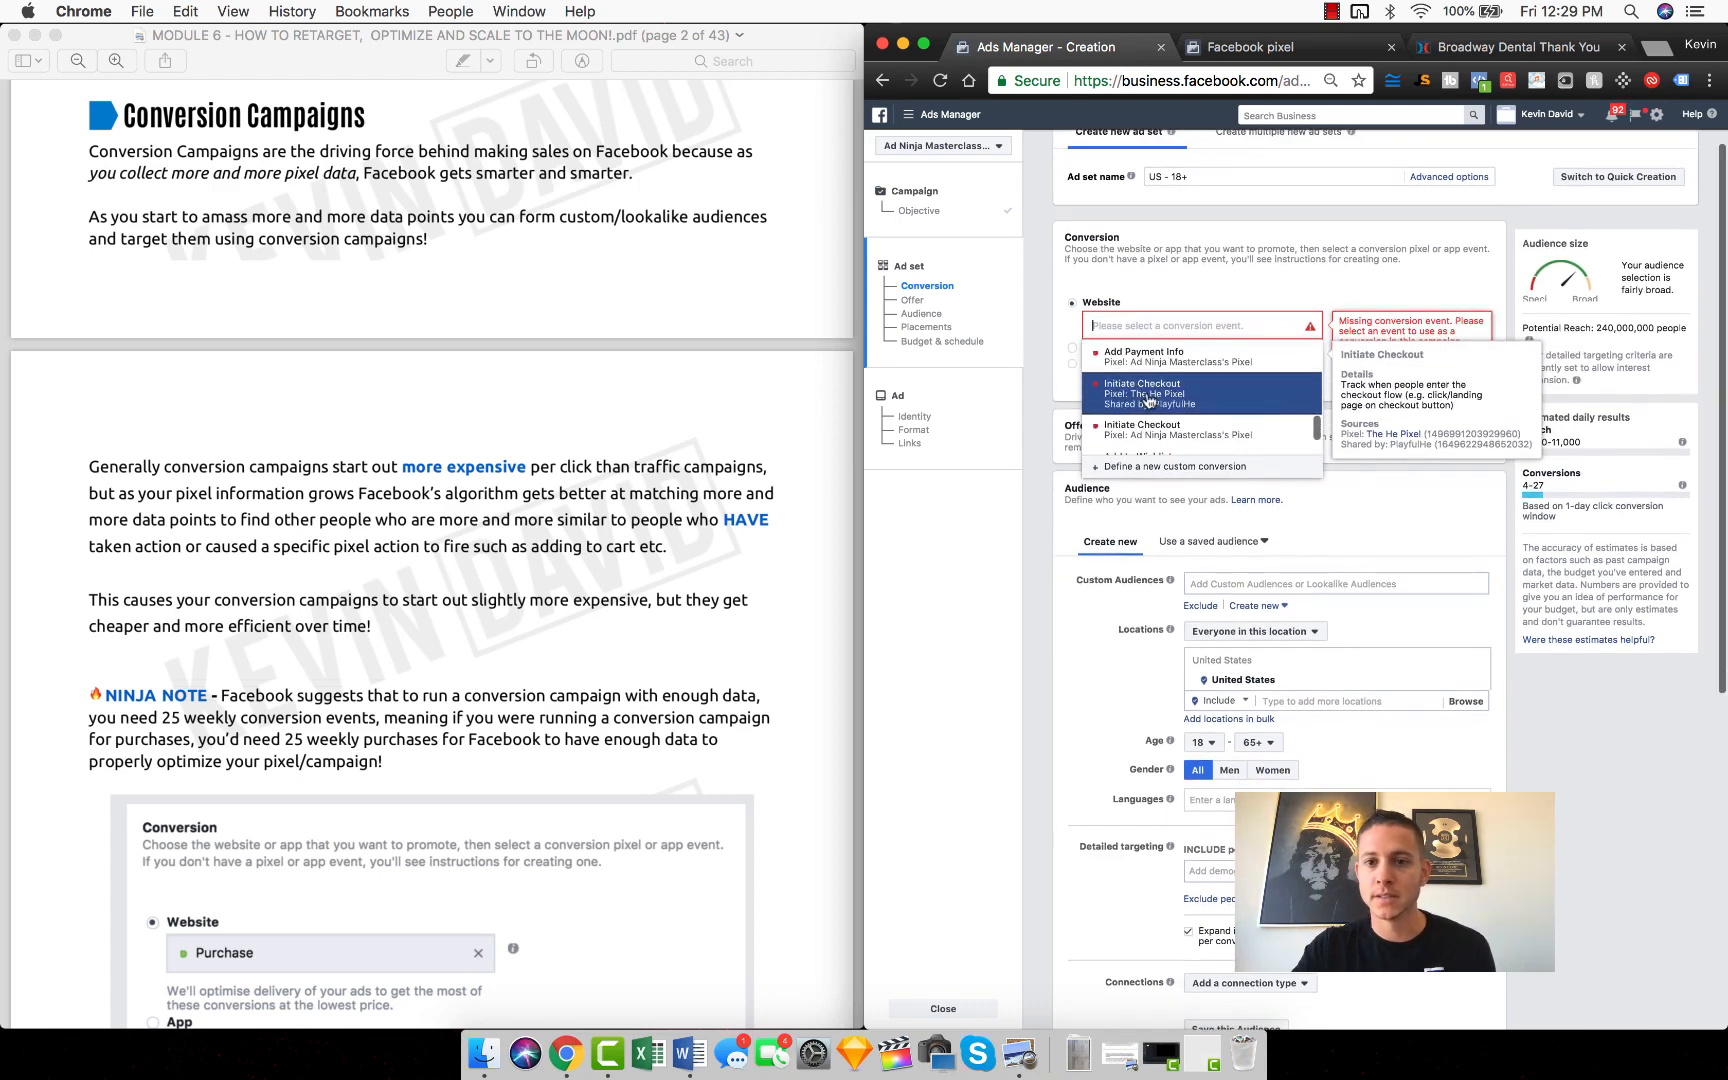
{"action": "left_click", "coordinate": [1240, 308]}
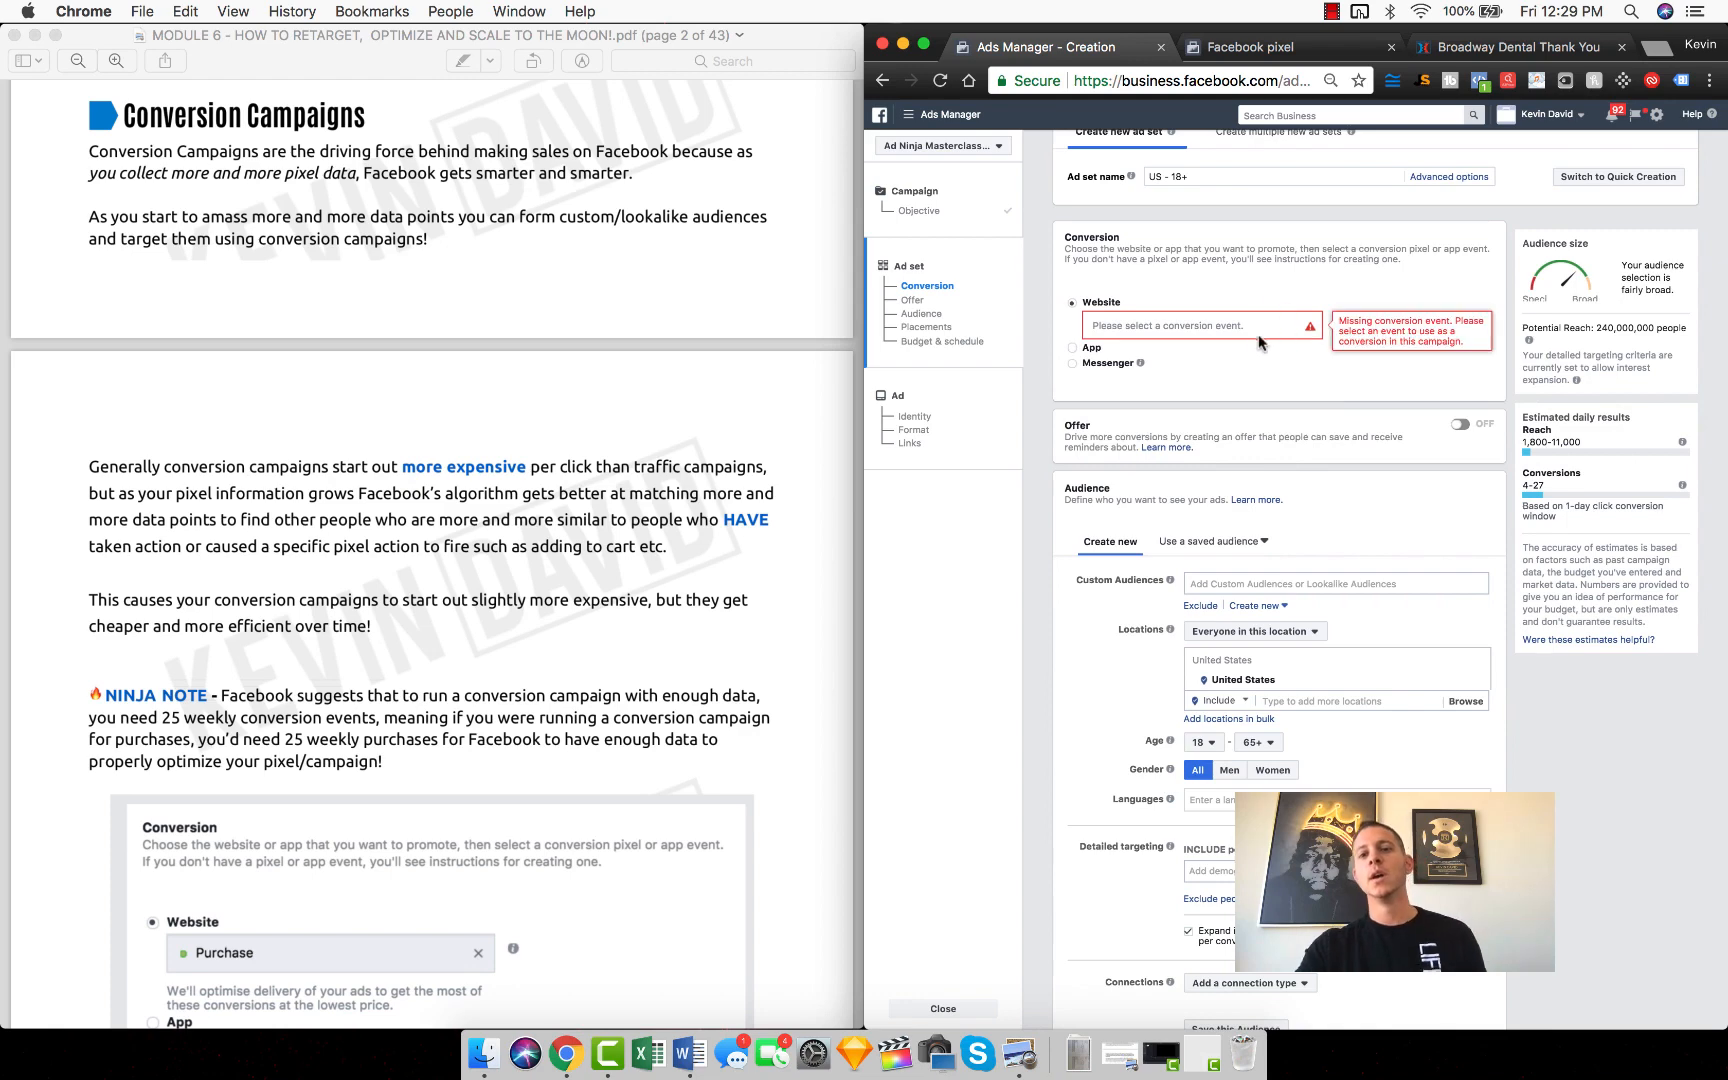
Step: Find the Purchase event by entering "pur" and choose it as the ad set's website conversion event
{"action": "left_click", "coordinate": [1247, 327]}
{"action": "type", "text": "purchase"}
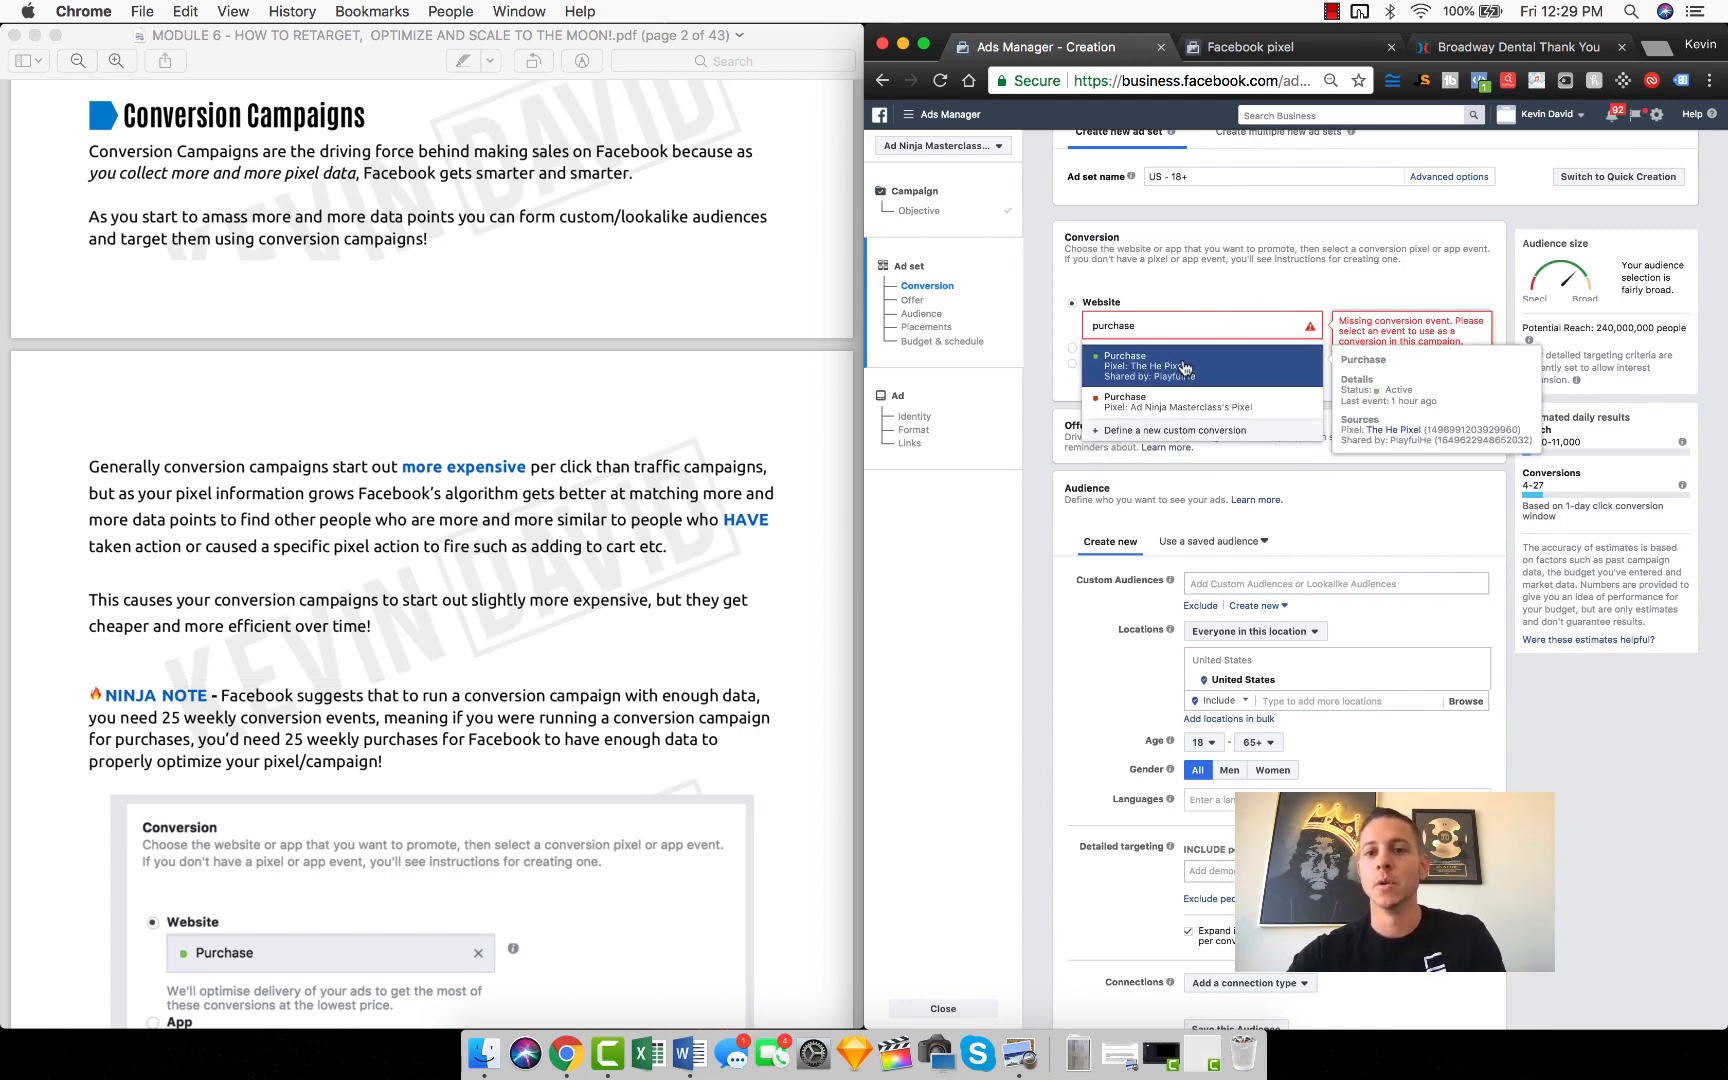
{"action": "left_click", "coordinate": [1160, 356]}
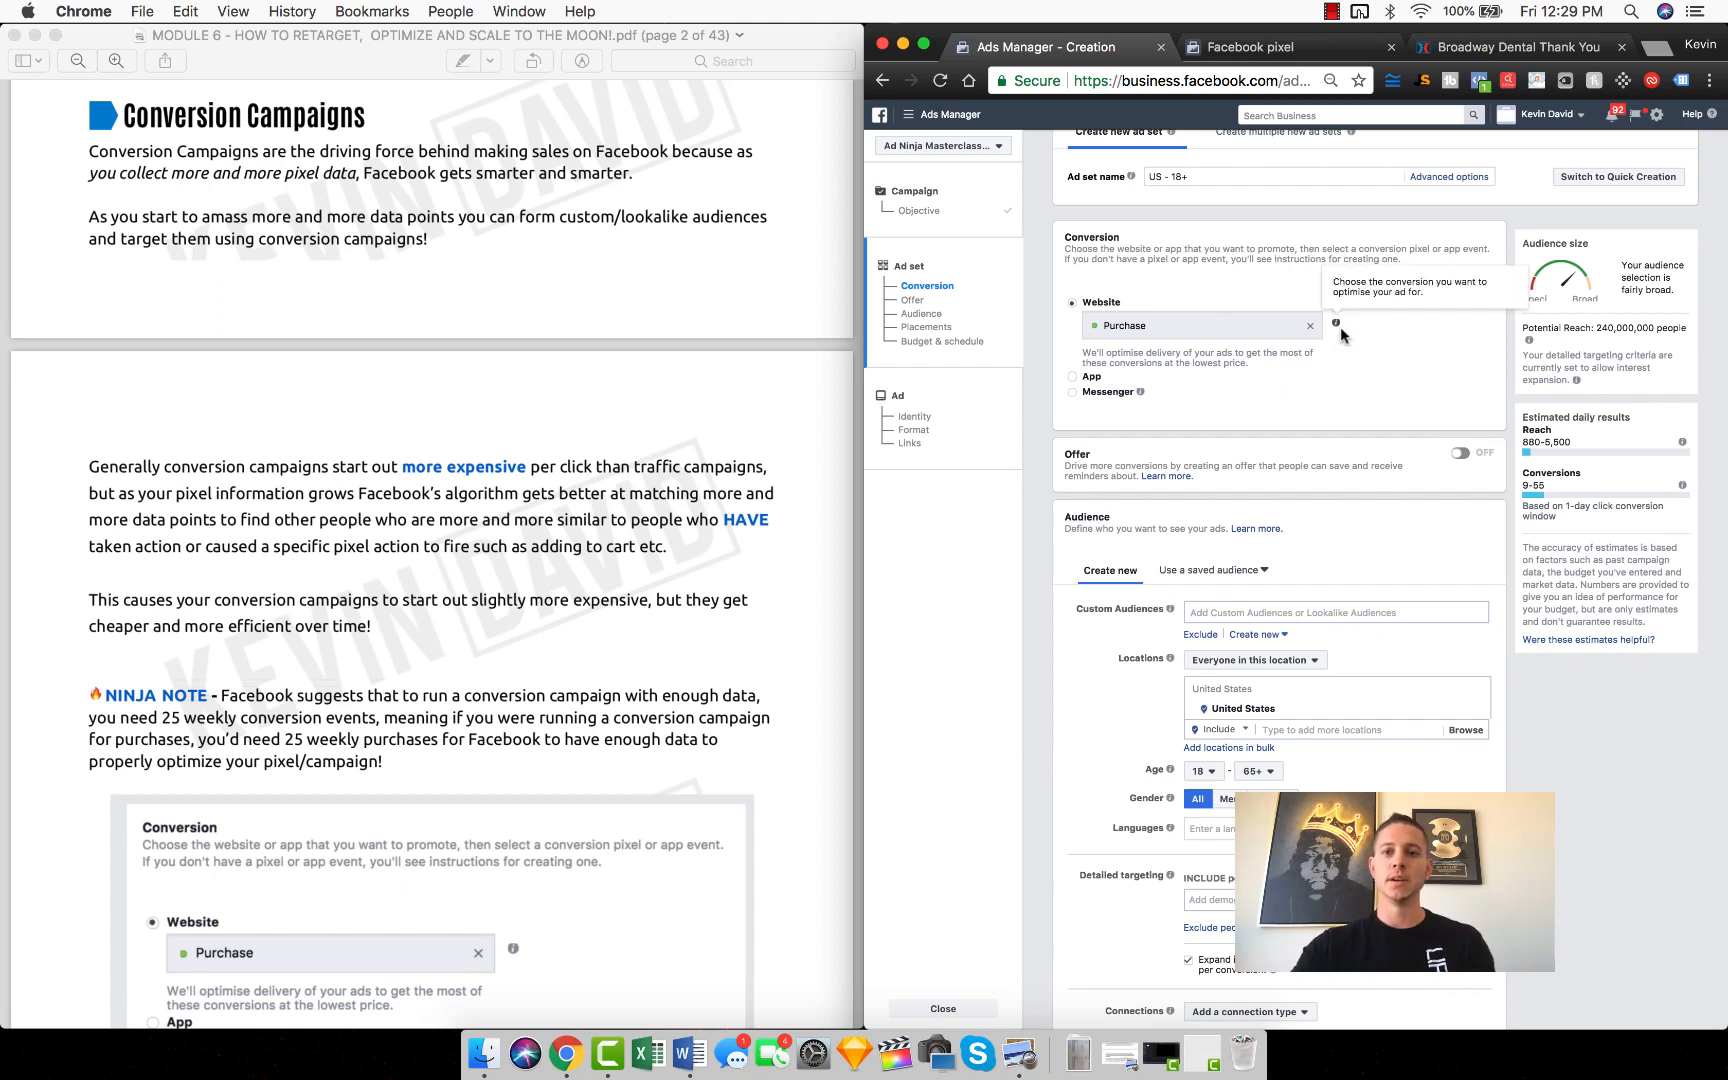
Step: Replace the ad set's Purchase conversion event with The He Pixel's Complete Registration event
{"action": "left_click", "coordinate": [1310, 325]}
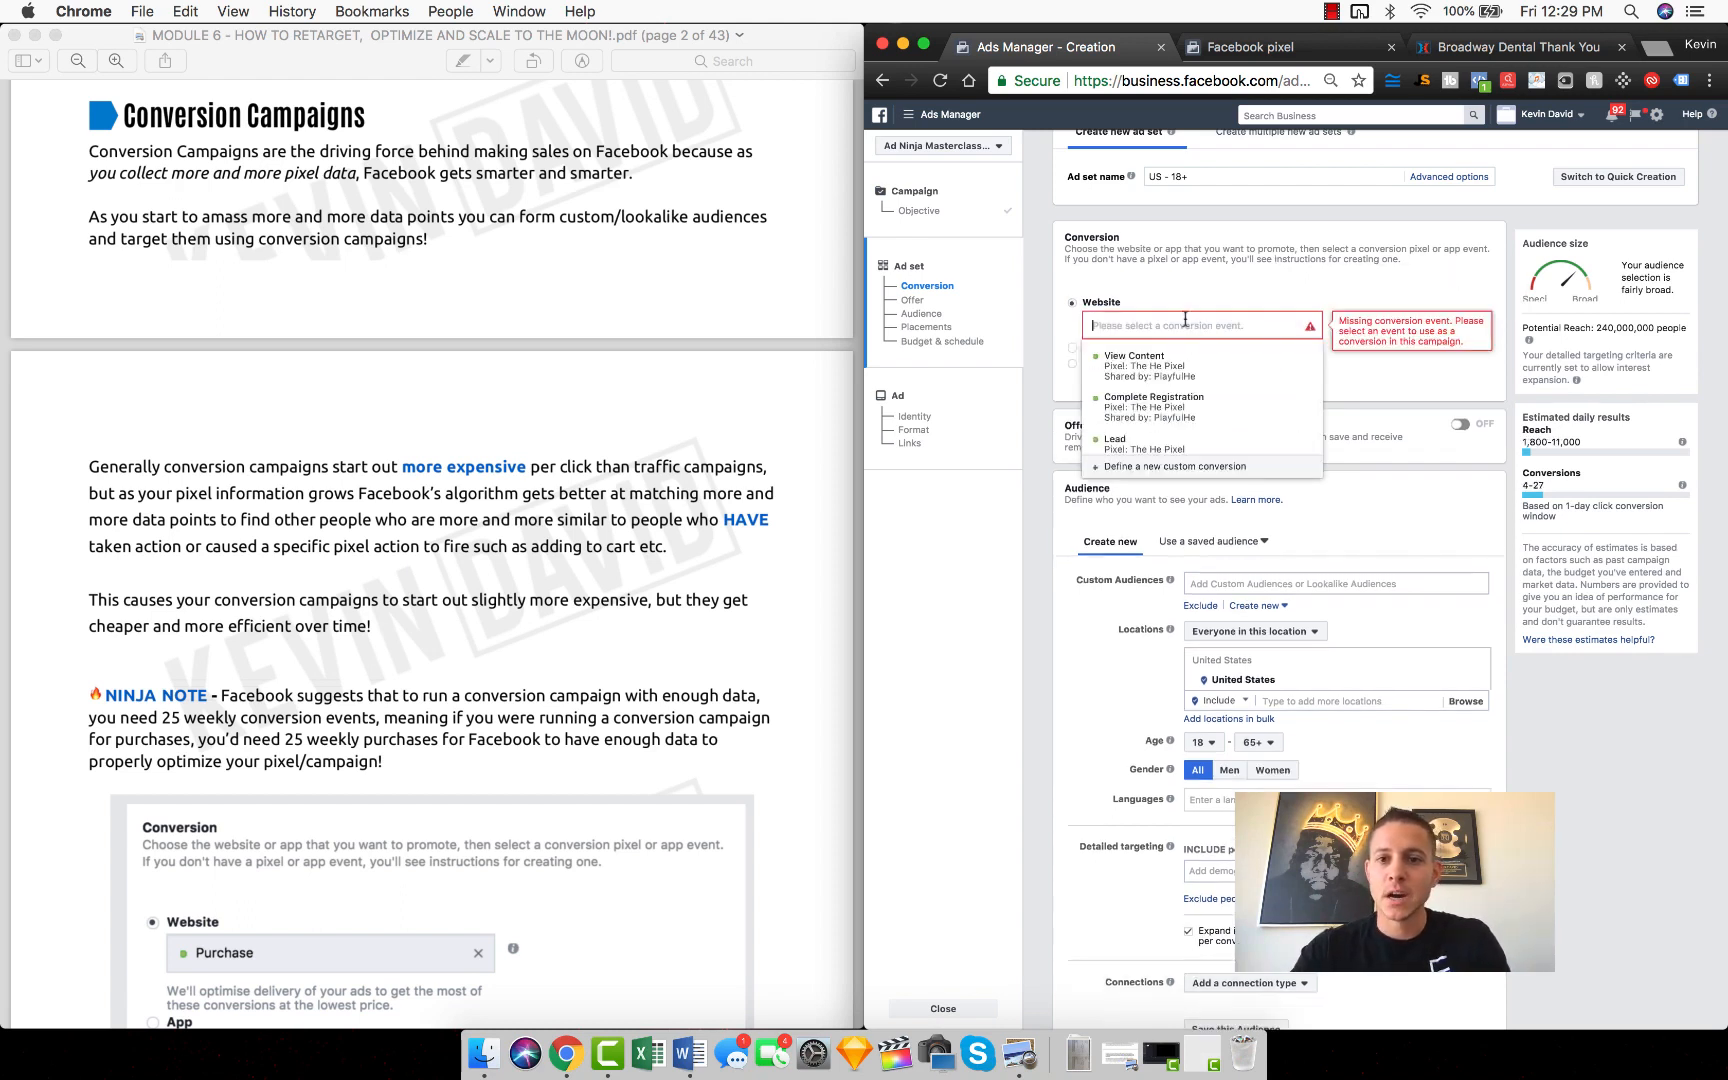
{"action": "scroll", "coordinate": [1123, 432], "scroll_direction": "down", "scroll_amount": 1}
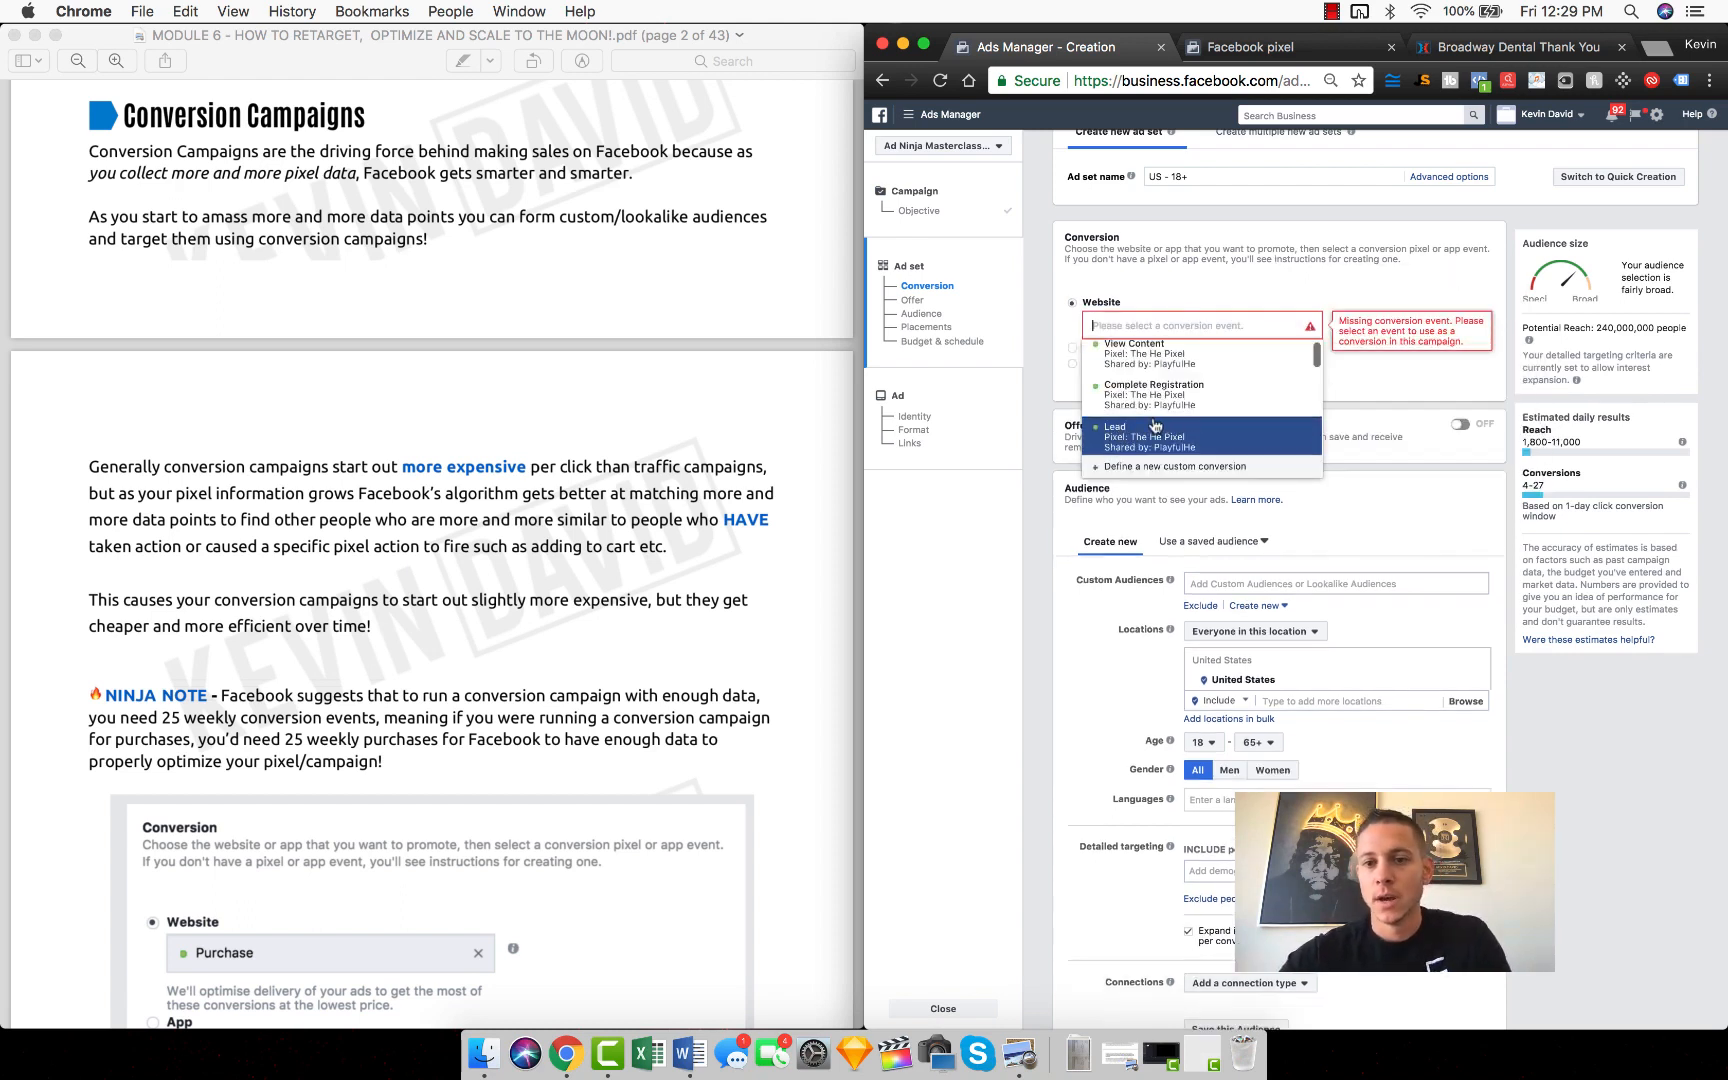
{"action": "scroll", "coordinate": [1135, 428], "scroll_direction": "up", "scroll_amount": 2}
{"action": "scroll", "coordinate": [1152, 420], "scroll_direction": "down", "scroll_amount": 2}
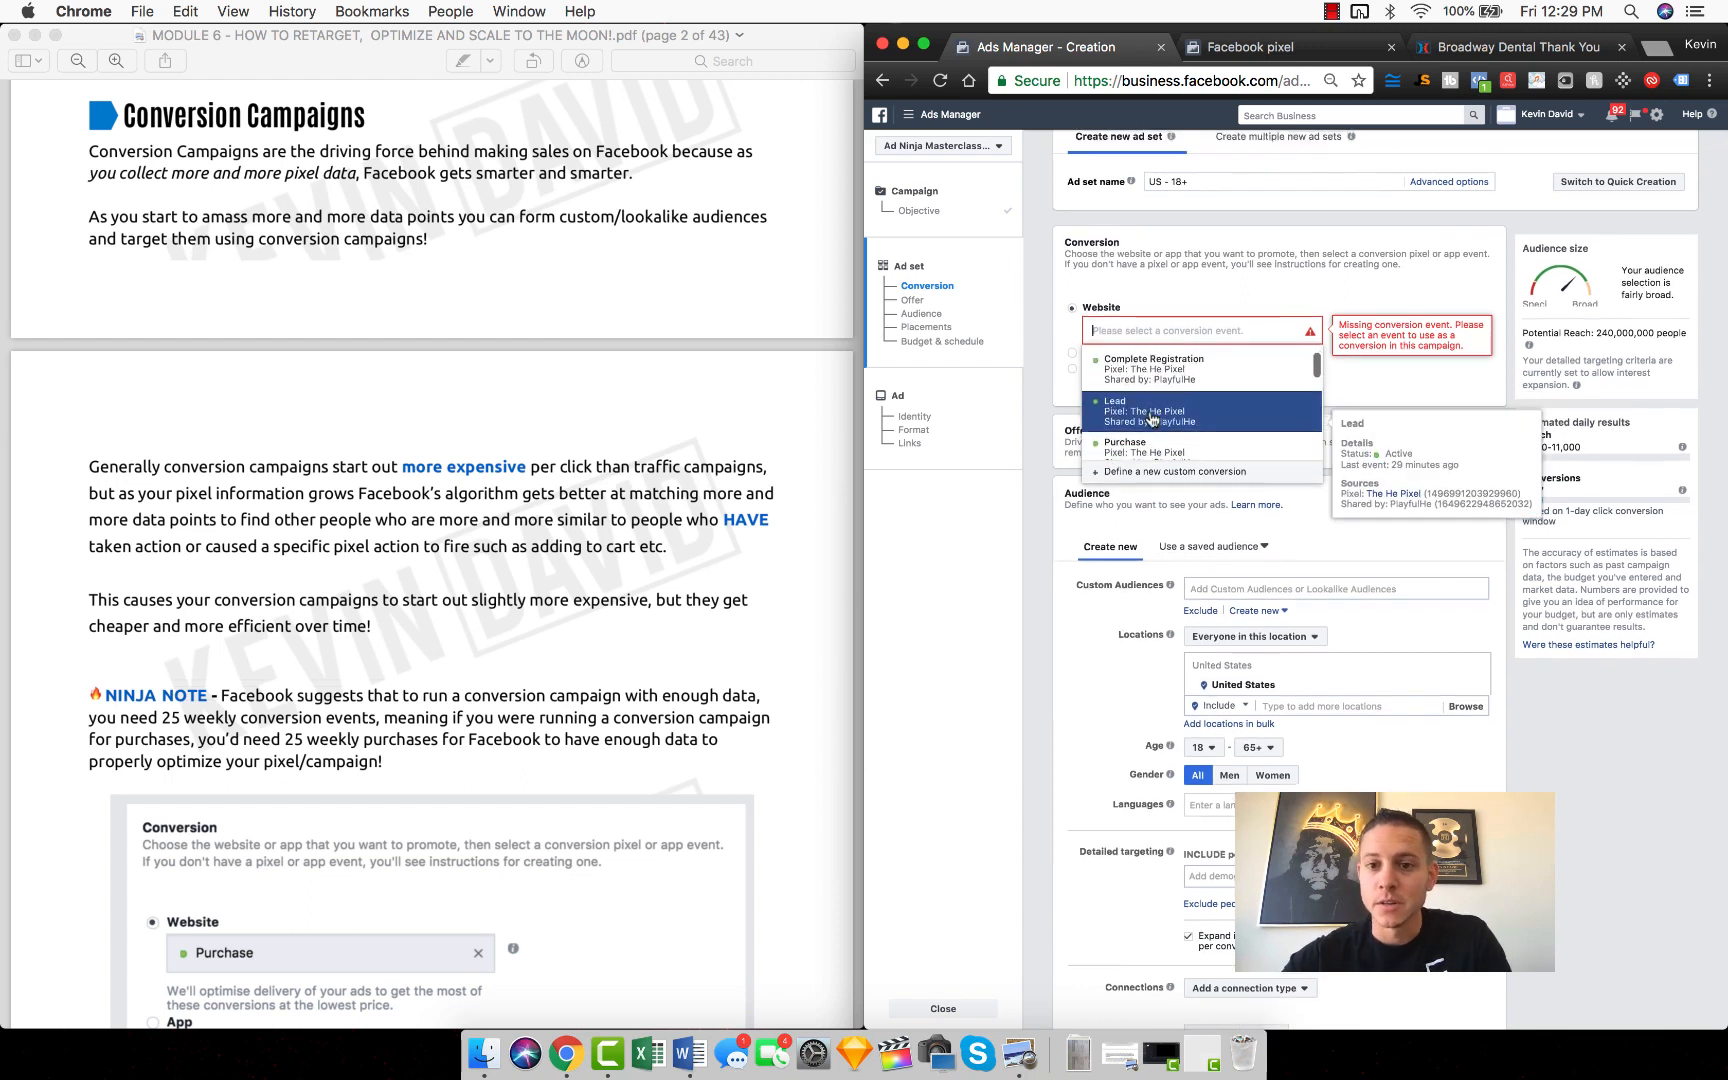
{"action": "scroll", "coordinate": [1160, 425], "scroll_direction": "down", "scroll_amount": 2}
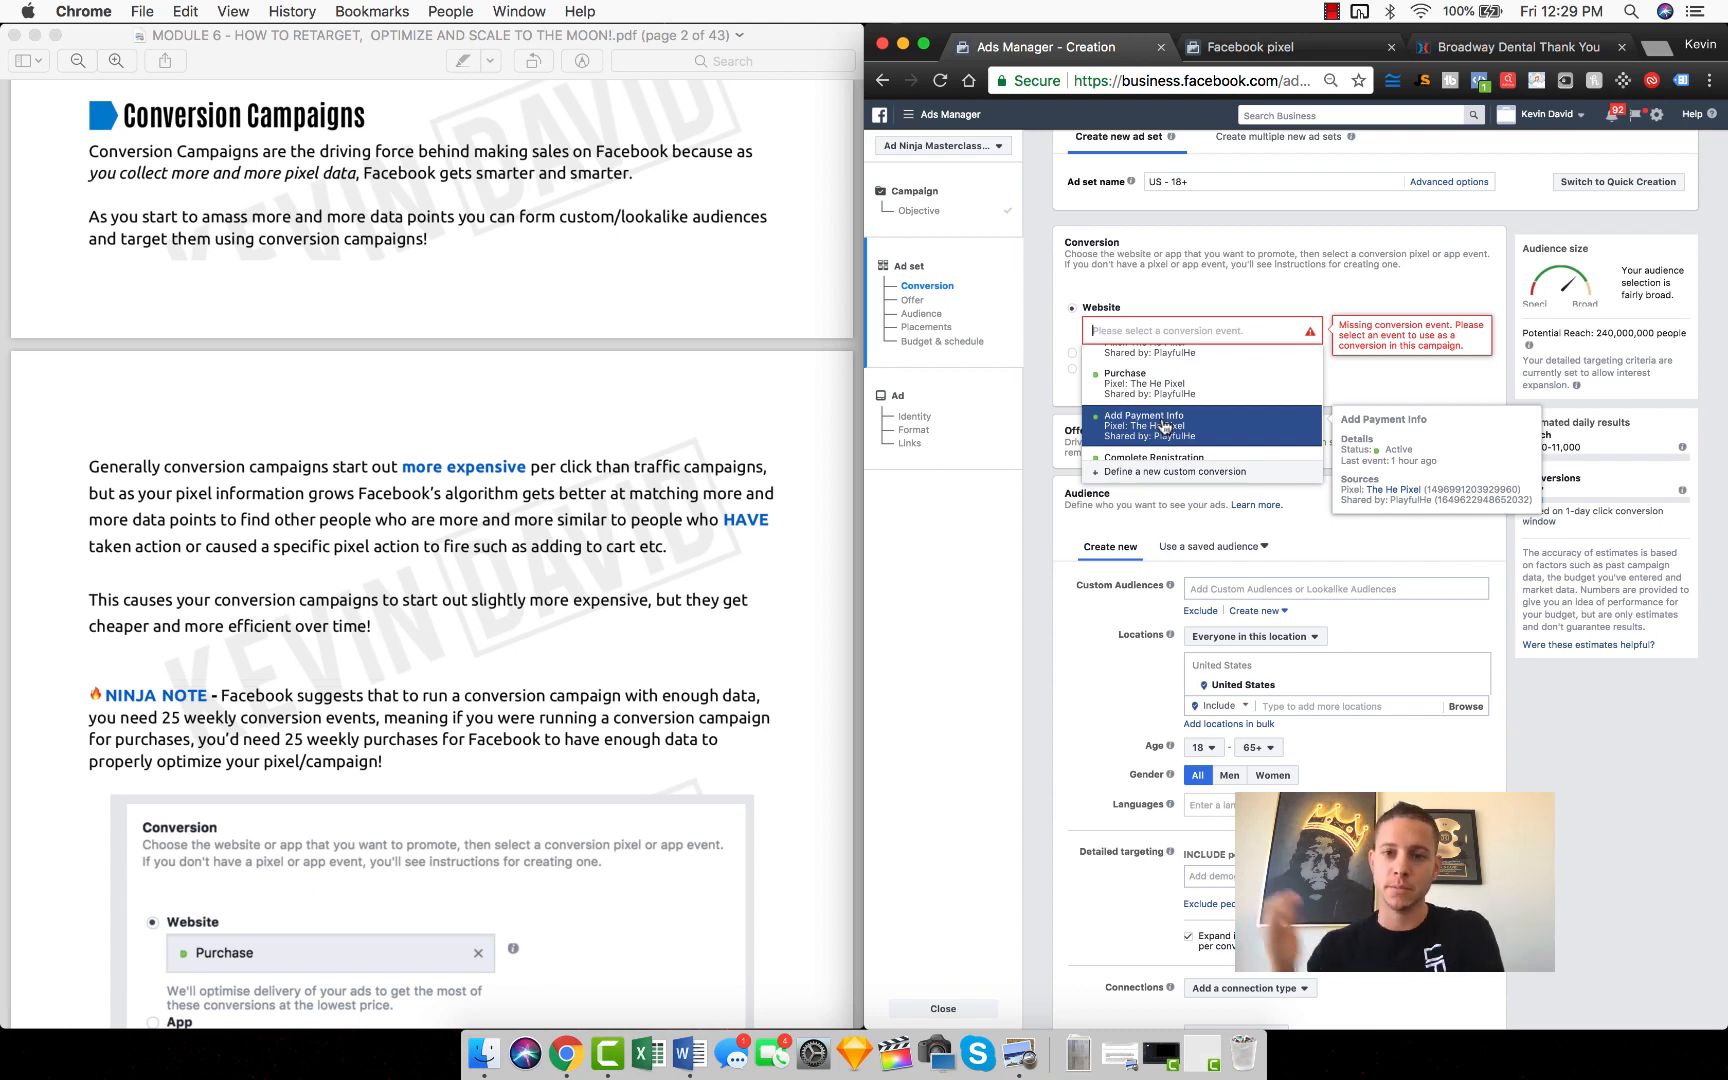
{"action": "scroll", "coordinate": [1170, 420], "scroll_direction": "down", "scroll_amount": 2}
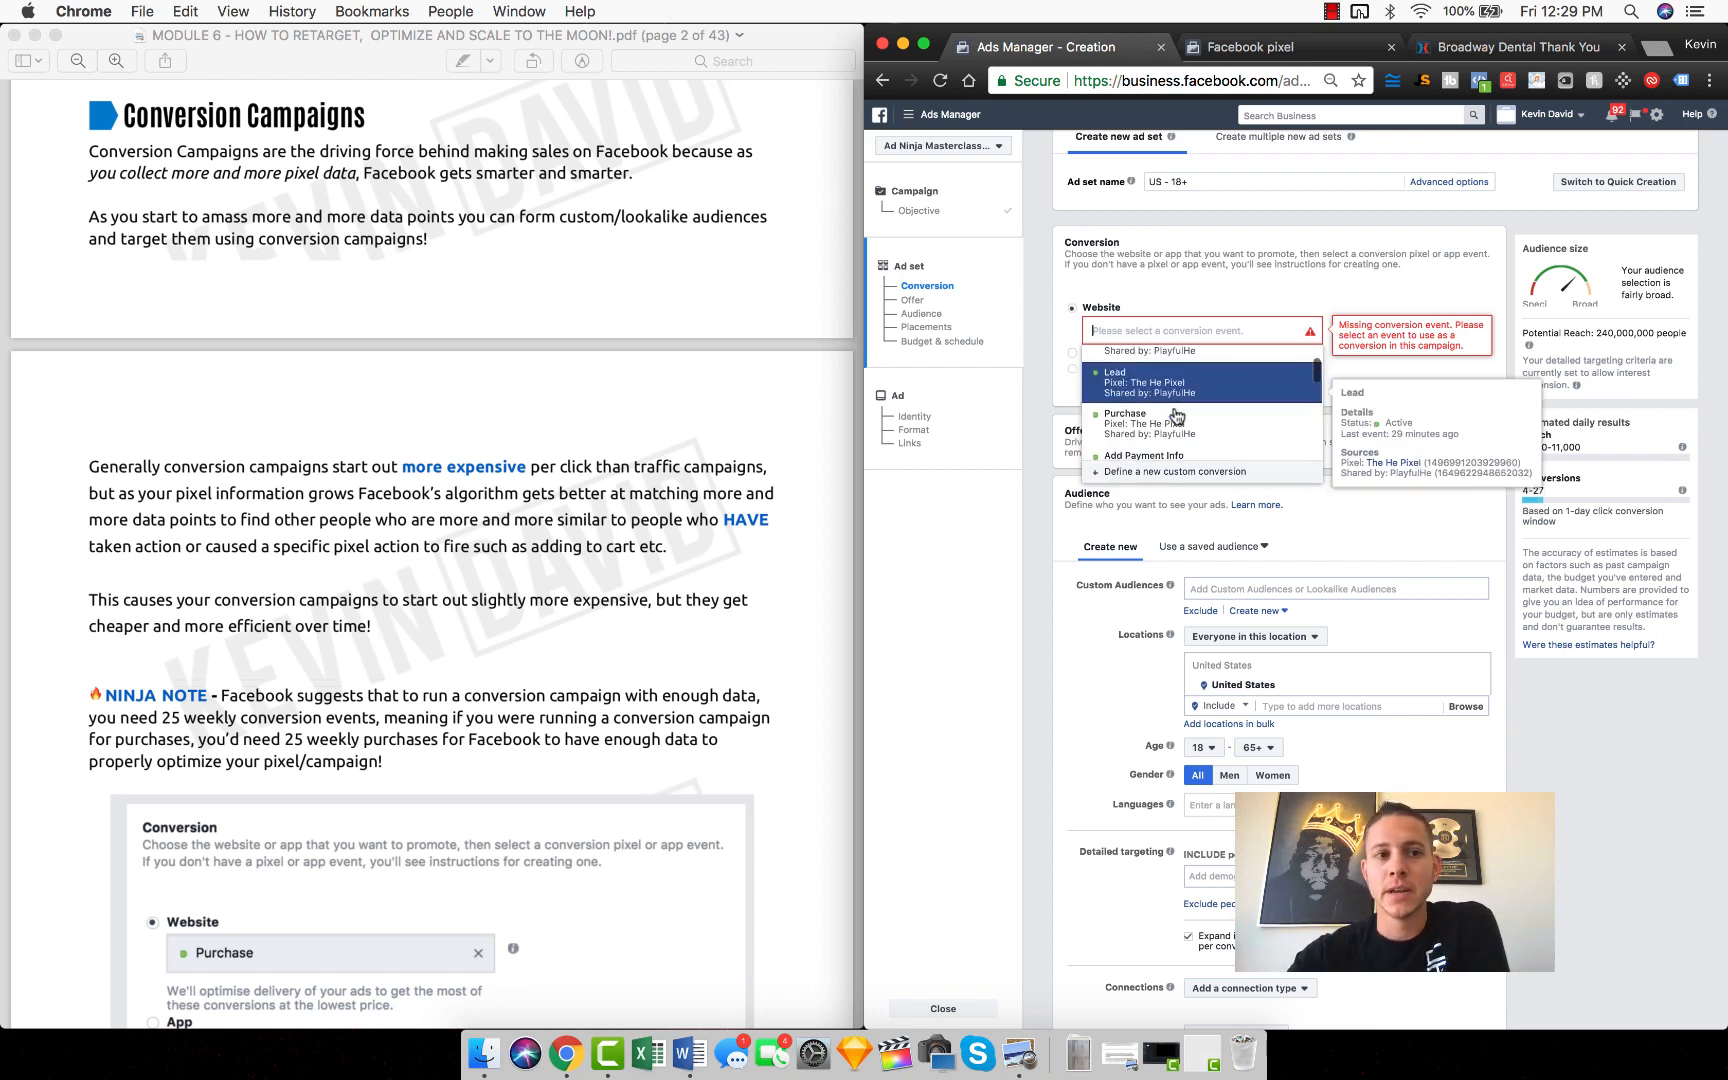
{"action": "scroll", "coordinate": [1160, 428], "scroll_direction": "up", "scroll_amount": 2}
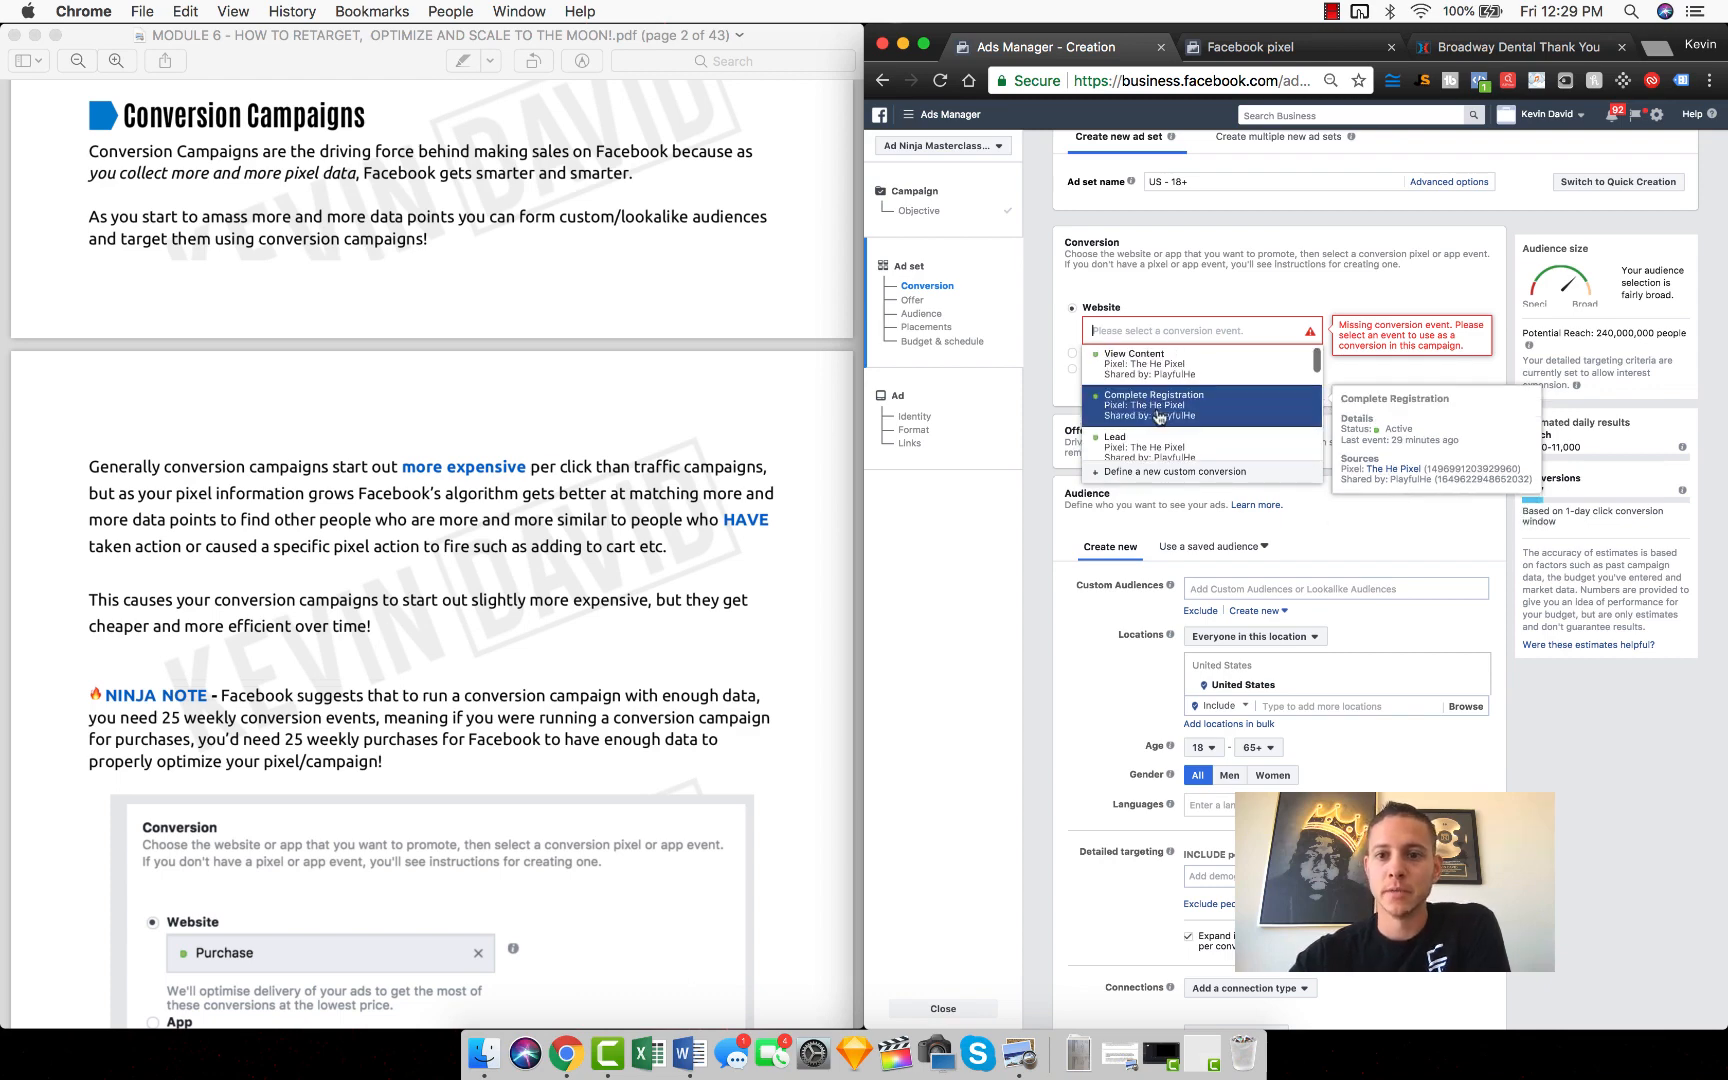
{"action": "left_click", "coordinate": [1155, 405]}
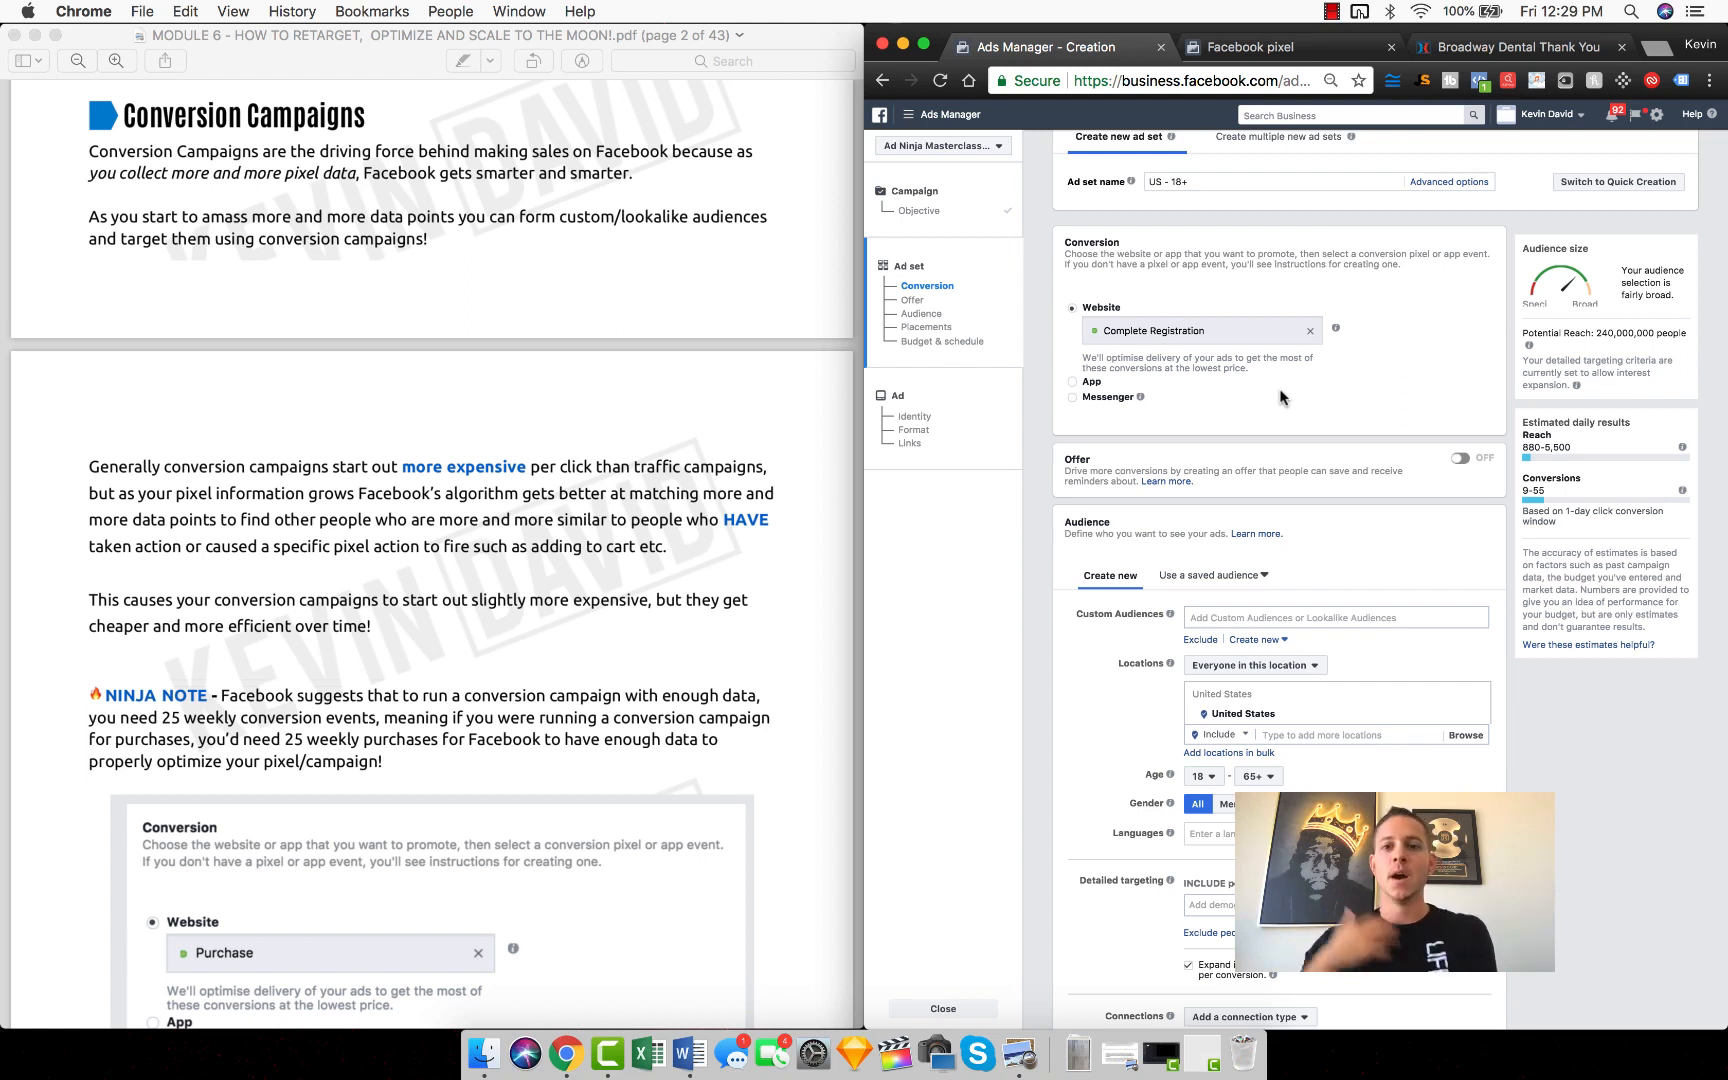
{"action": "scroll", "coordinate": [1280, 397], "scroll_direction": "up", "scroll_amount": 1}
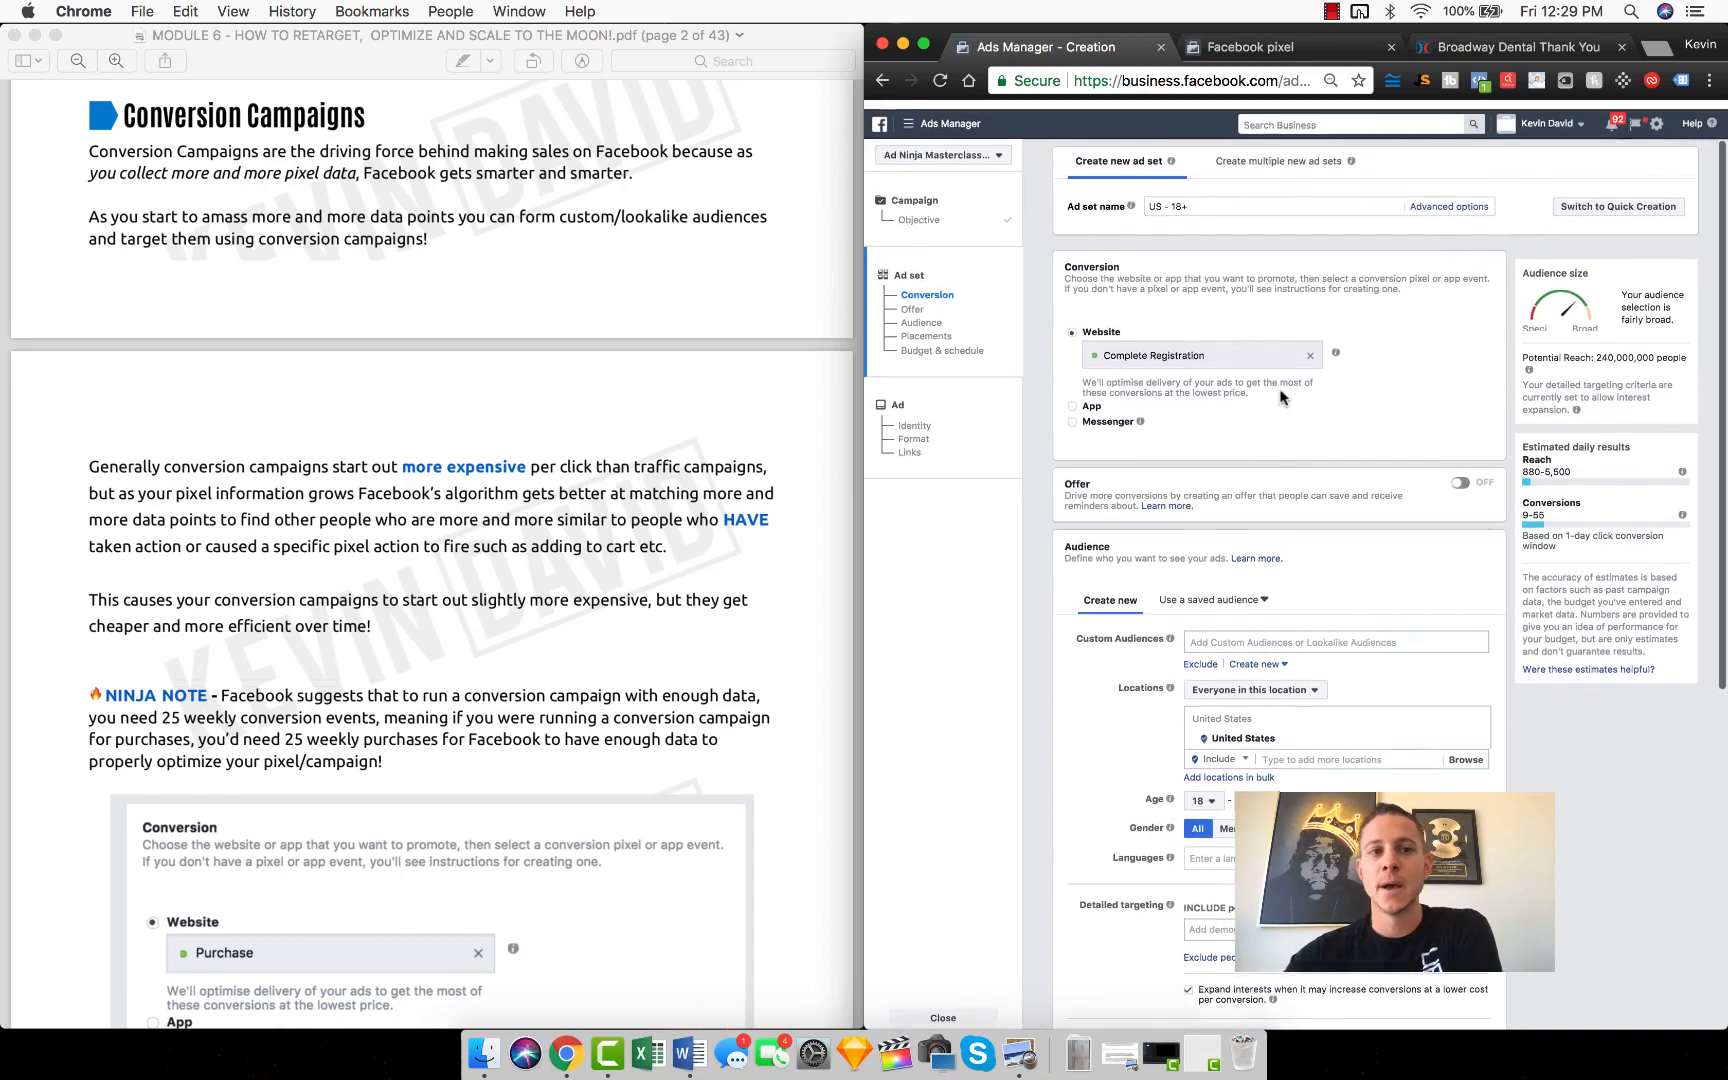
Step: Switch to the Module 6 PDF in Preview and review its introduction on retargeting and the ad lifecycle
{"action": "left_click", "coordinate": [508, 400]}
{"action": "scroll", "coordinate": [508, 400], "scroll_direction": "down", "scroll_amount": 5}
{"action": "scroll", "coordinate": [508, 394], "scroll_direction": "up", "scroll_amount": 10}
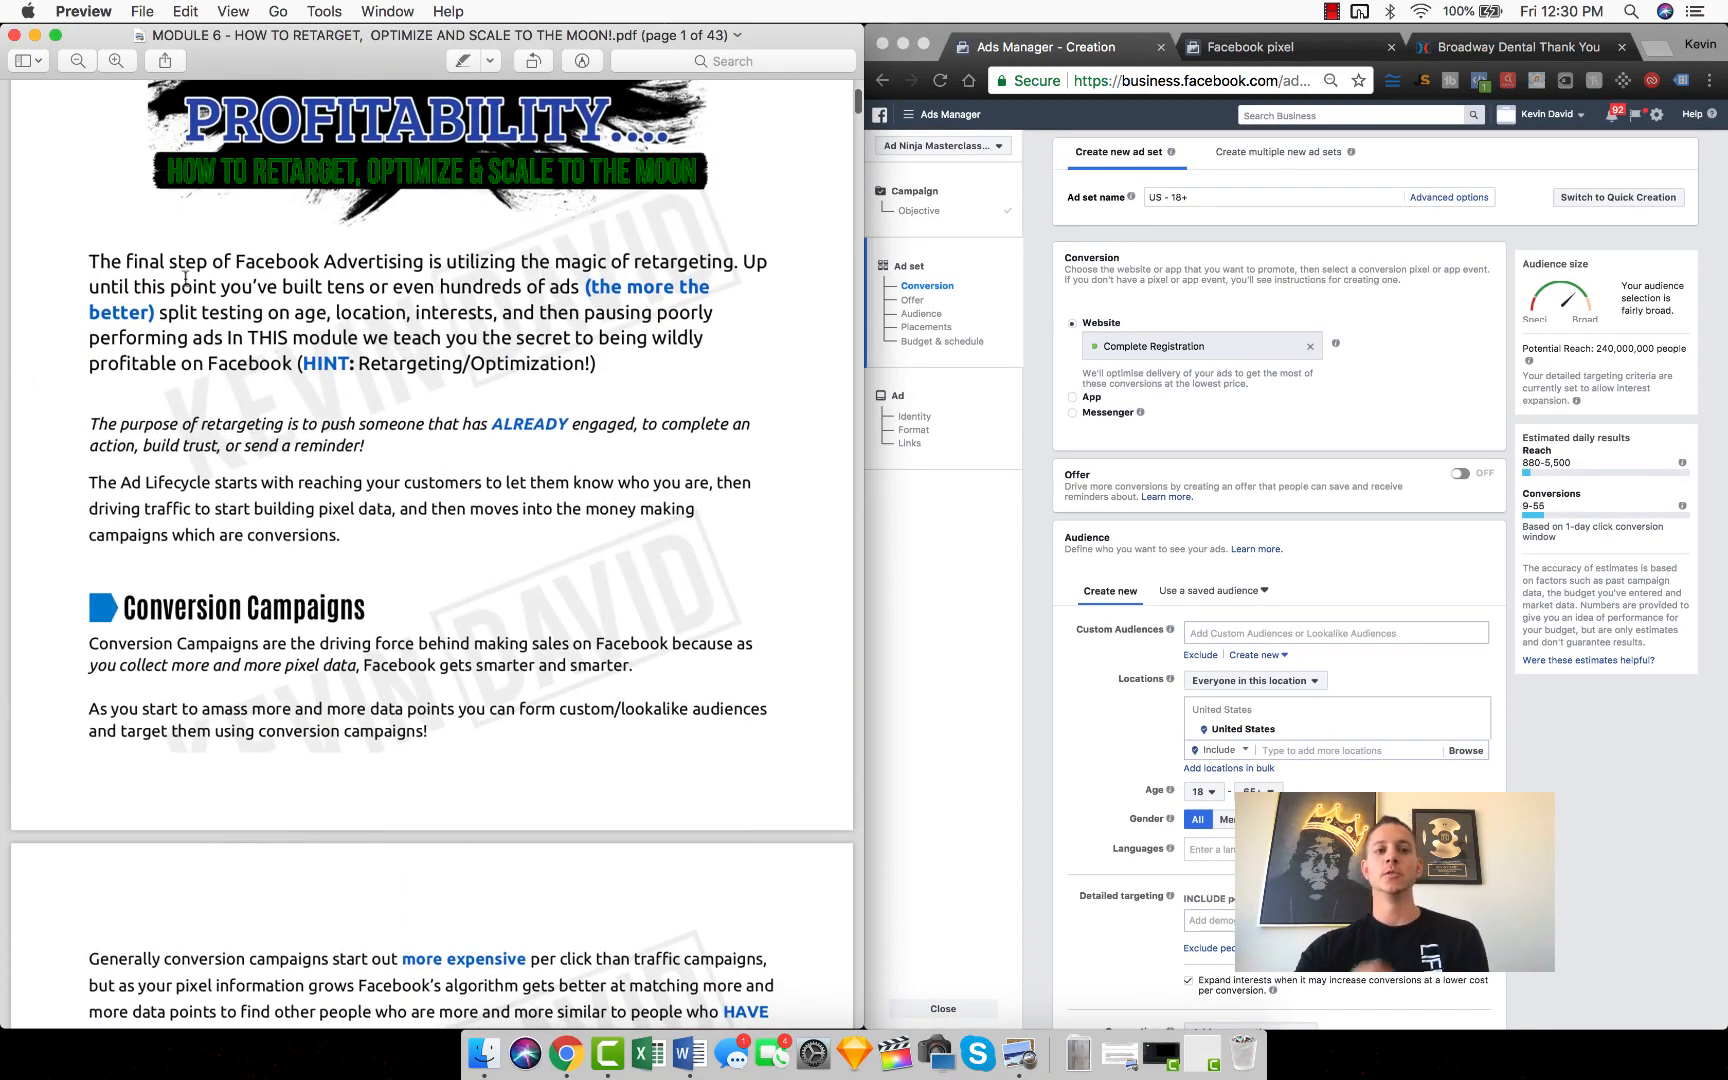
{"action": "left_click_drag", "start_coordinate": [372, 535], "coordinate": [35, 274]}
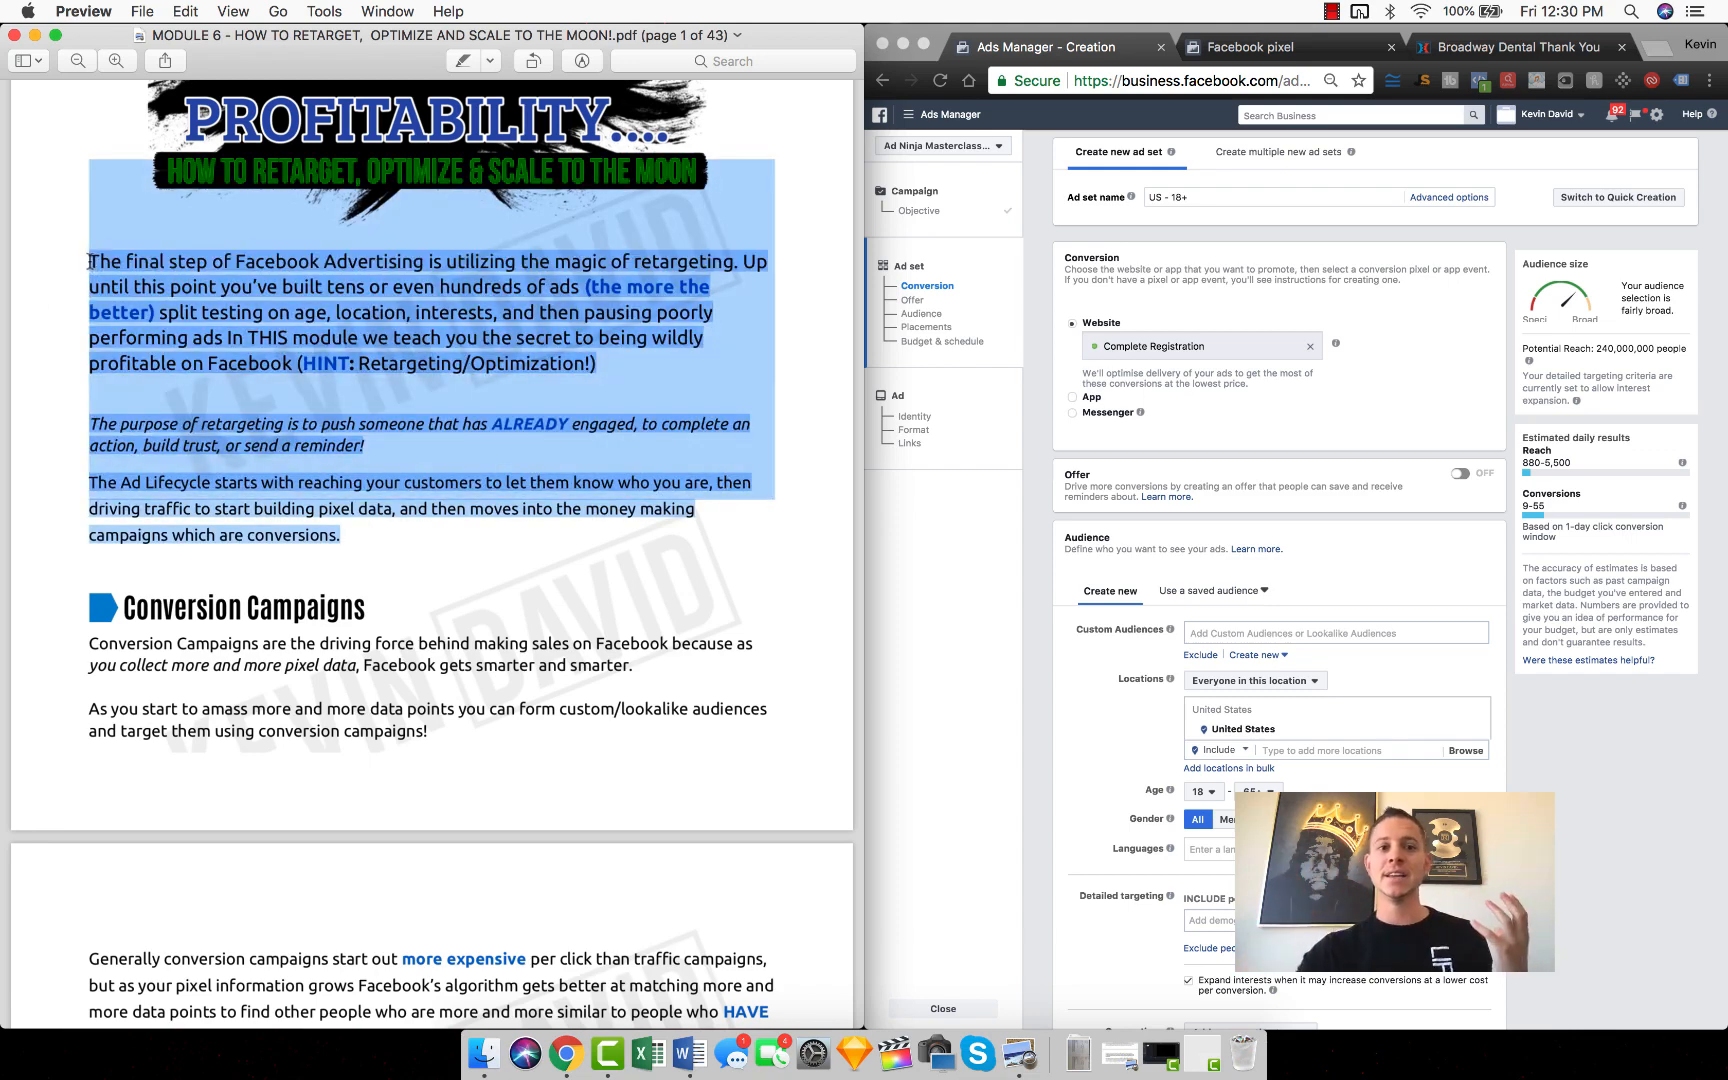
{"action": "left_click", "coordinate": [236, 295]}
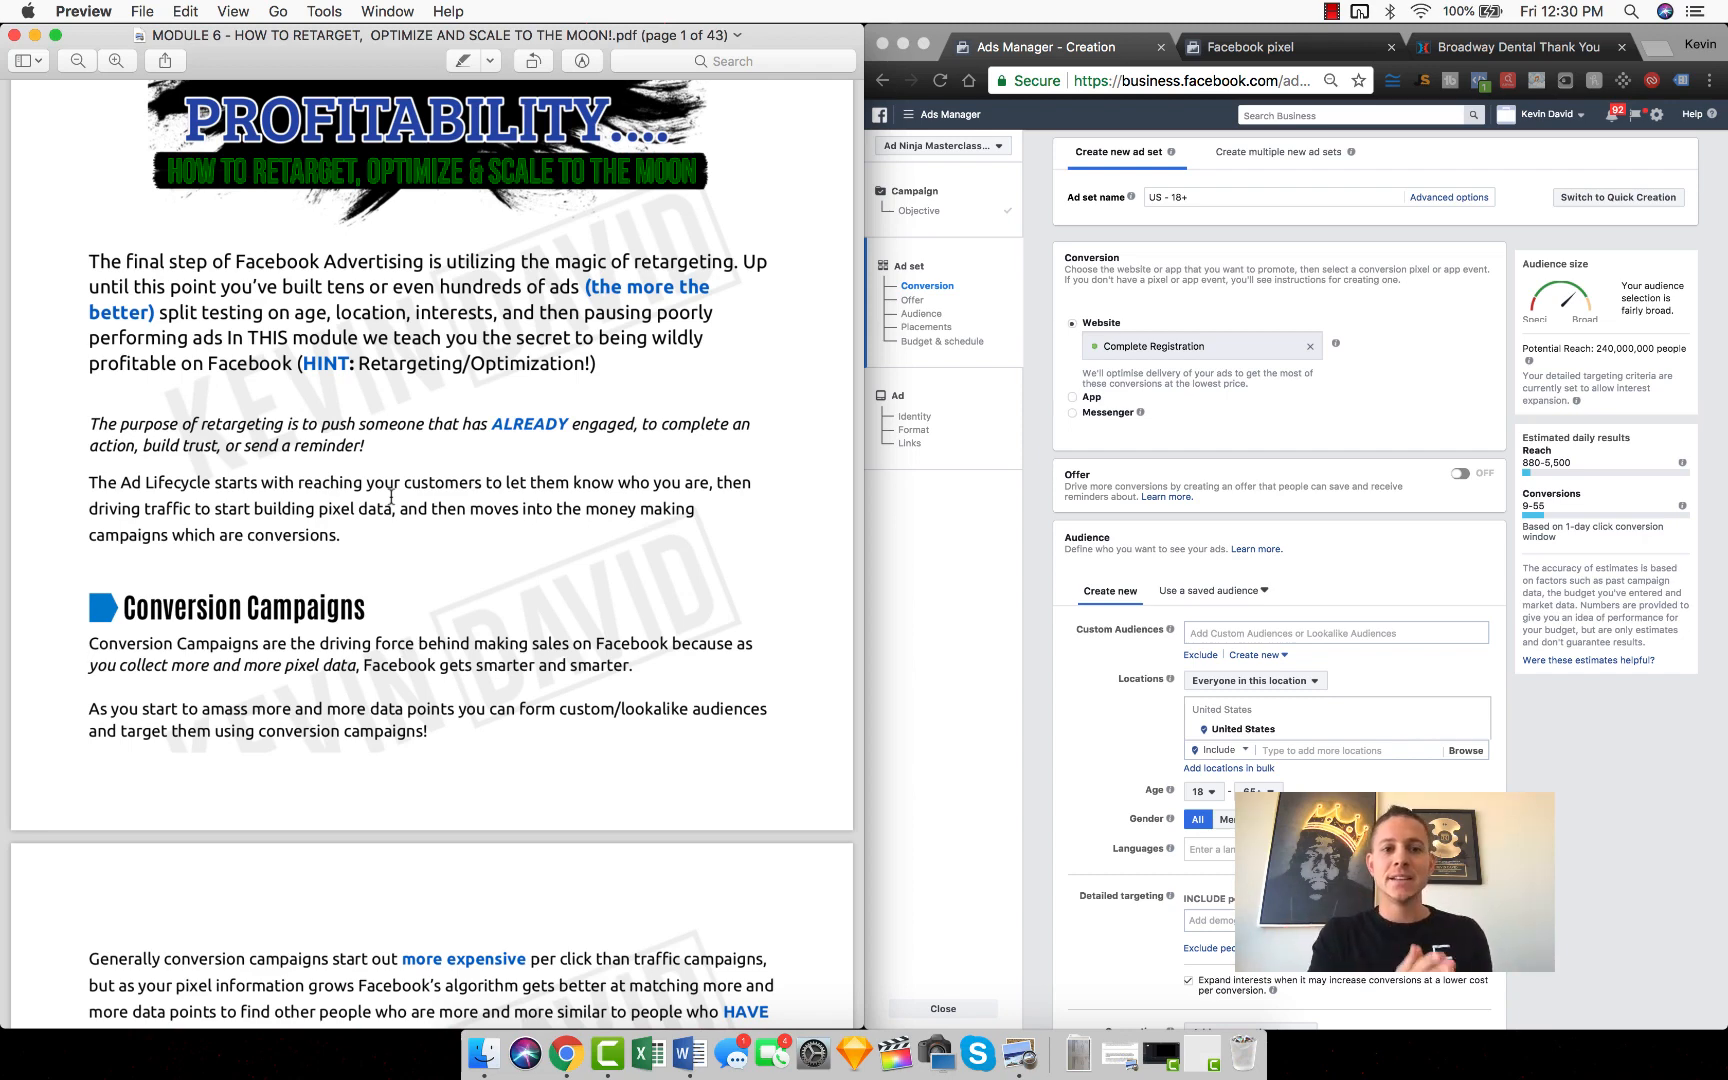
Step: Read the PDF's Conversion Campaigns guidance, its Ninja Note, and the Quiz Time question with its answer
{"action": "scroll", "coordinate": [344, 452], "scroll_direction": "down", "scroll_amount": 5}
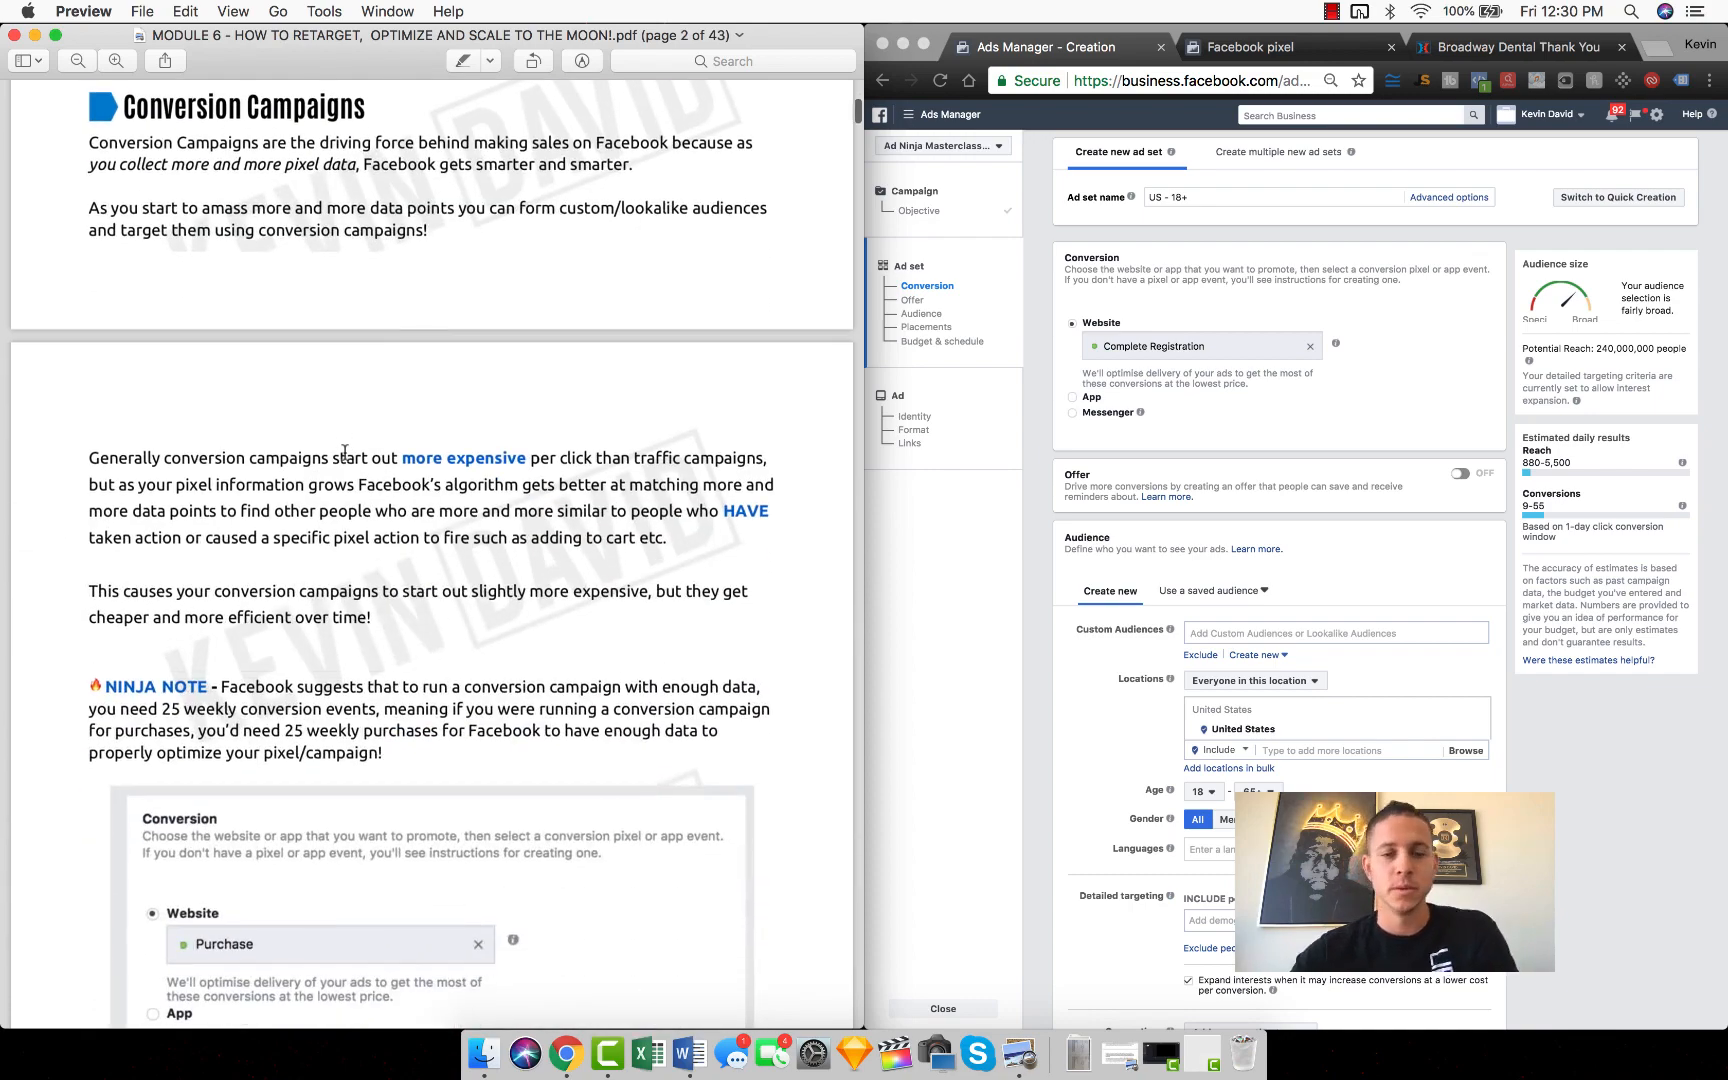
{"action": "scroll", "coordinate": [344, 452], "scroll_direction": "down", "scroll_amount": 5}
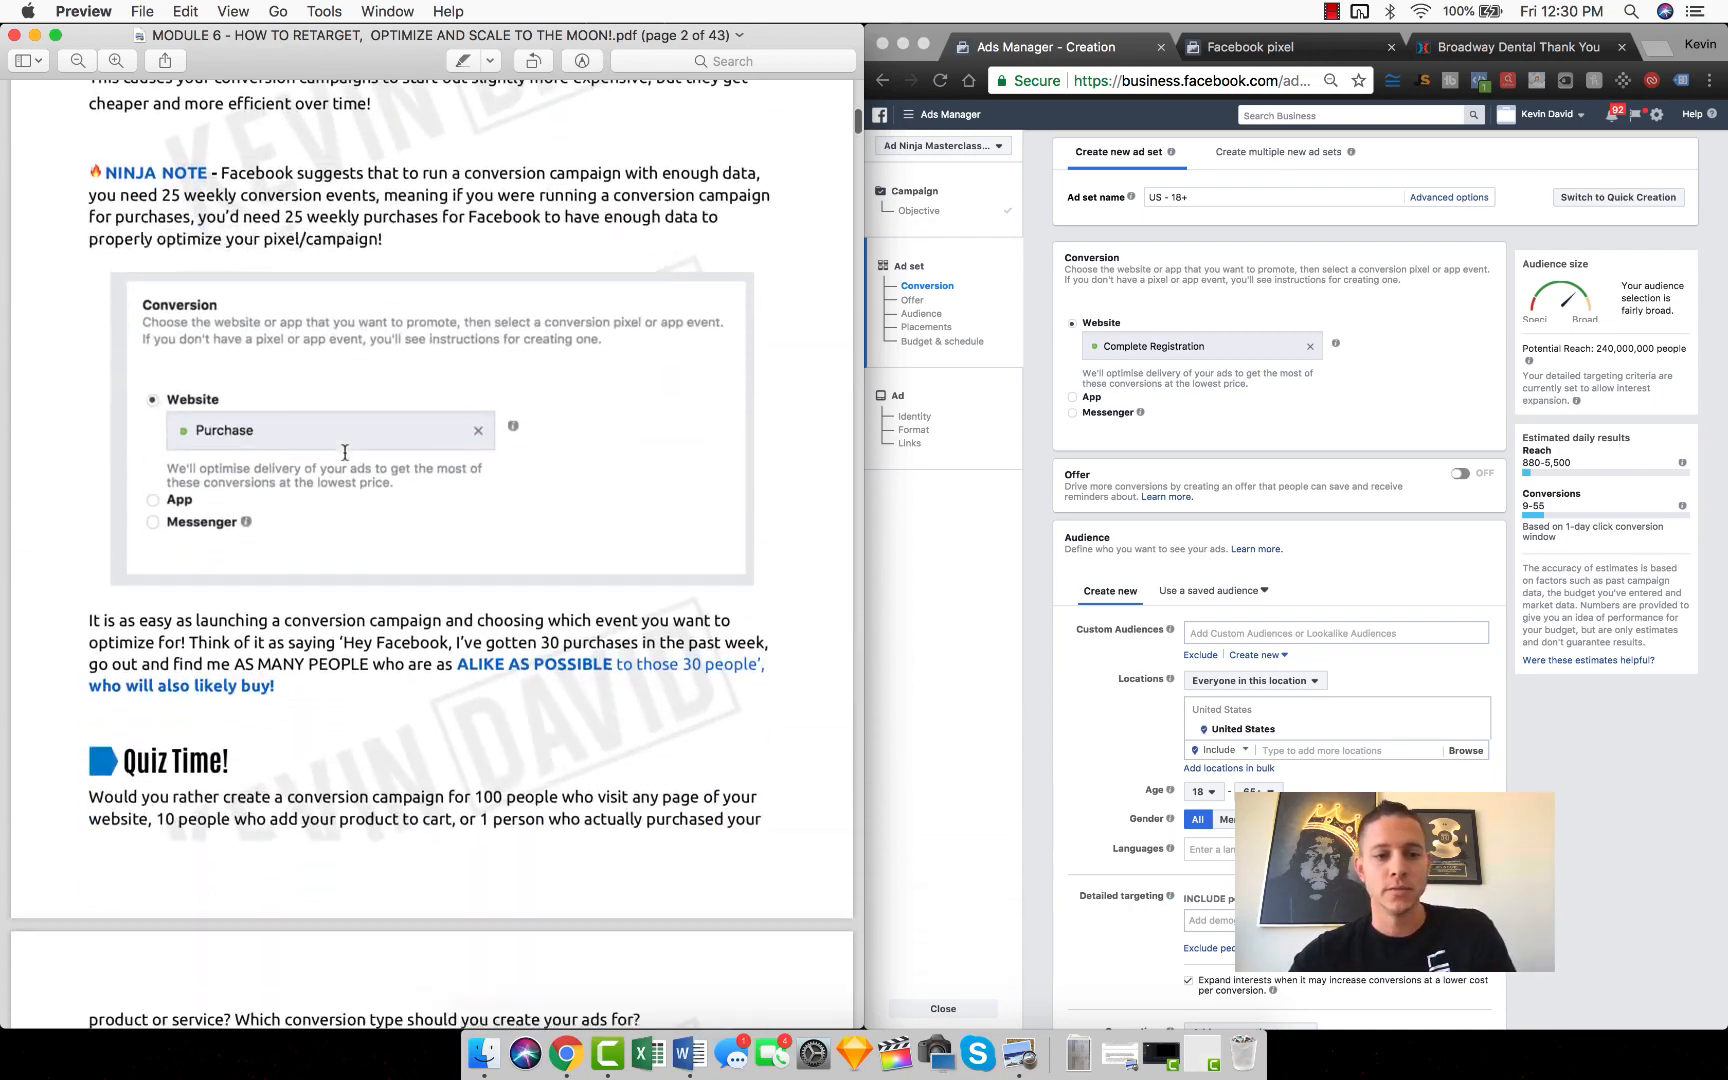
{"action": "scroll", "coordinate": [344, 452], "scroll_direction": "down", "scroll_amount": 1}
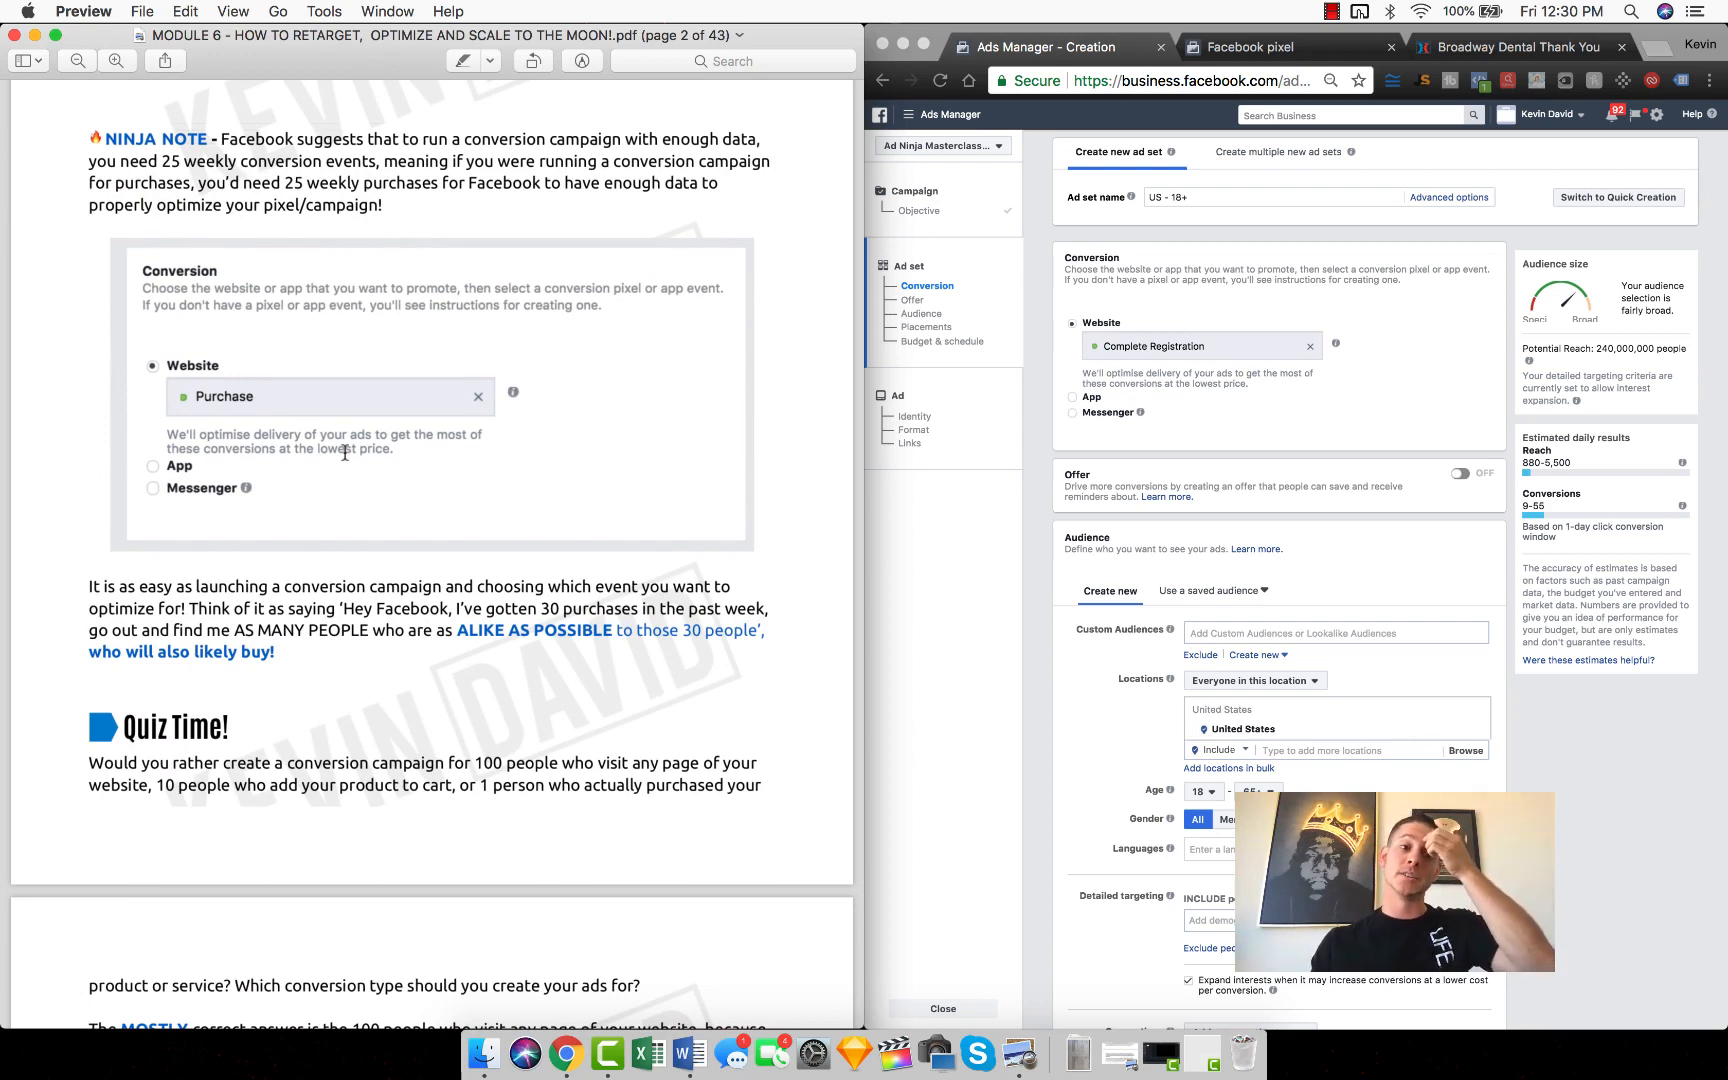
{"action": "scroll", "coordinate": [344, 452], "scroll_direction": "down", "scroll_amount": 8}
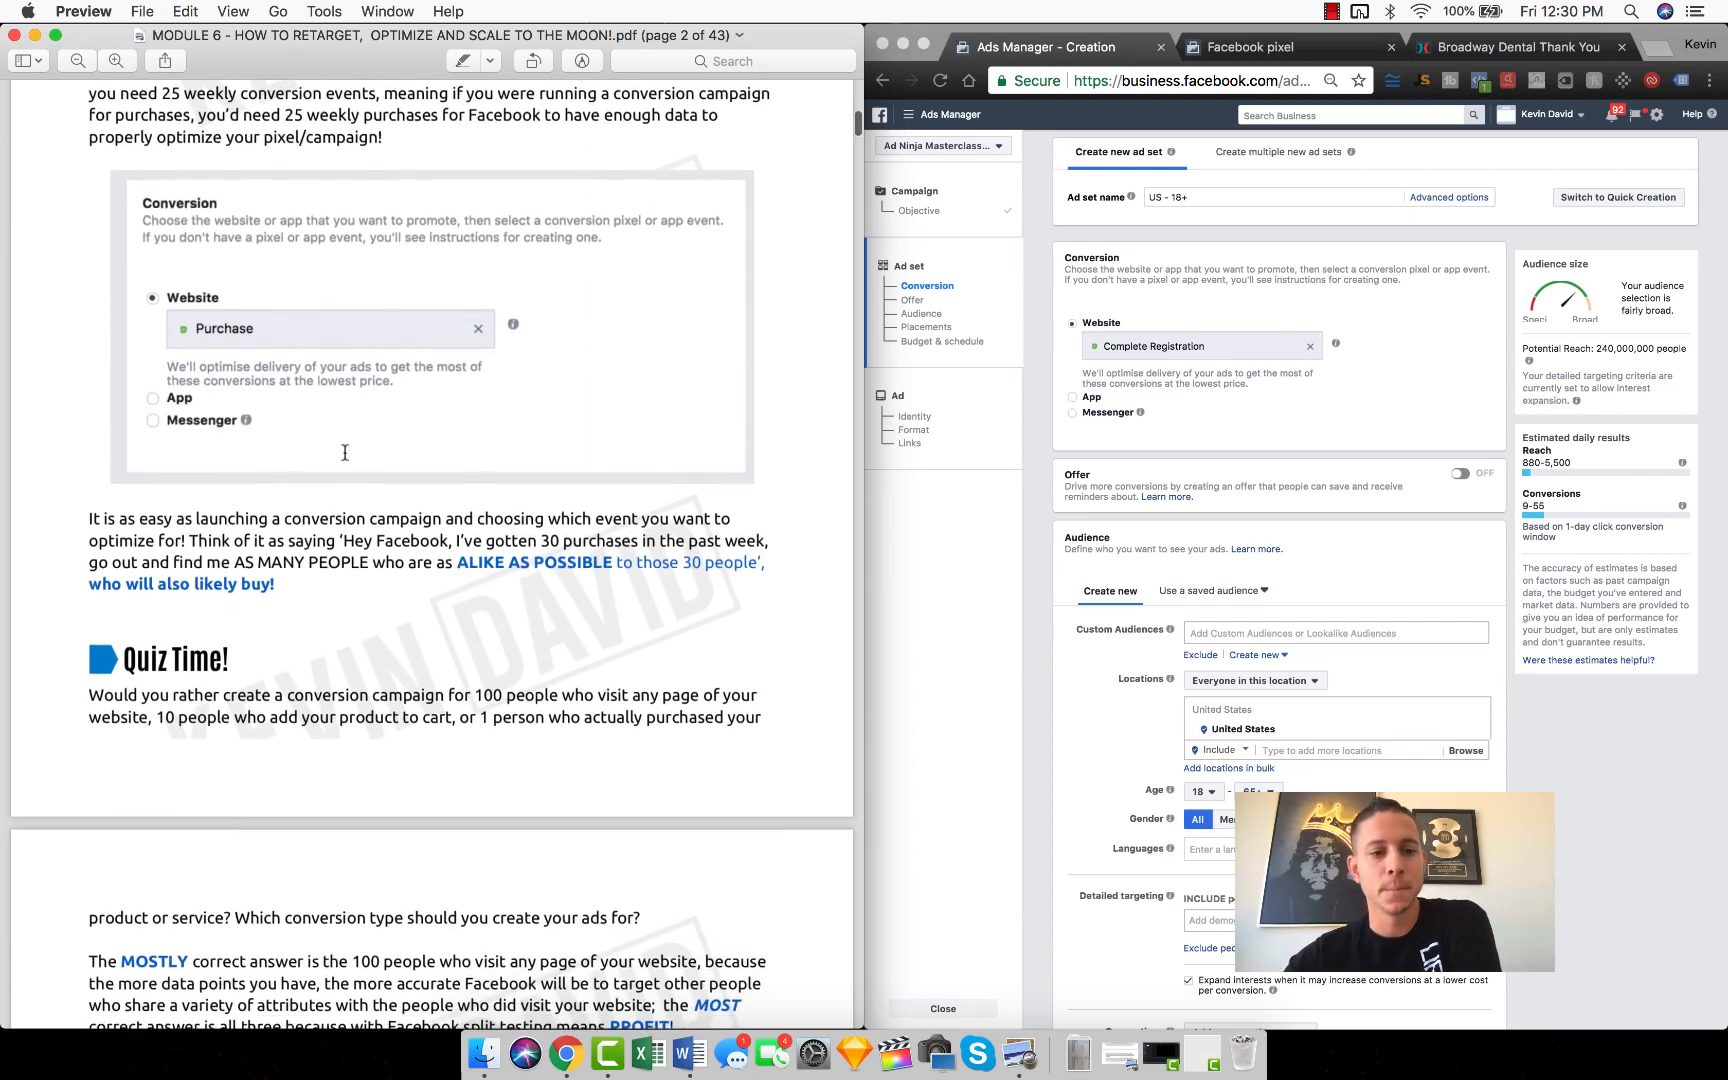
{"action": "scroll", "coordinate": [290, 448], "scroll_direction": "up", "scroll_amount": 5}
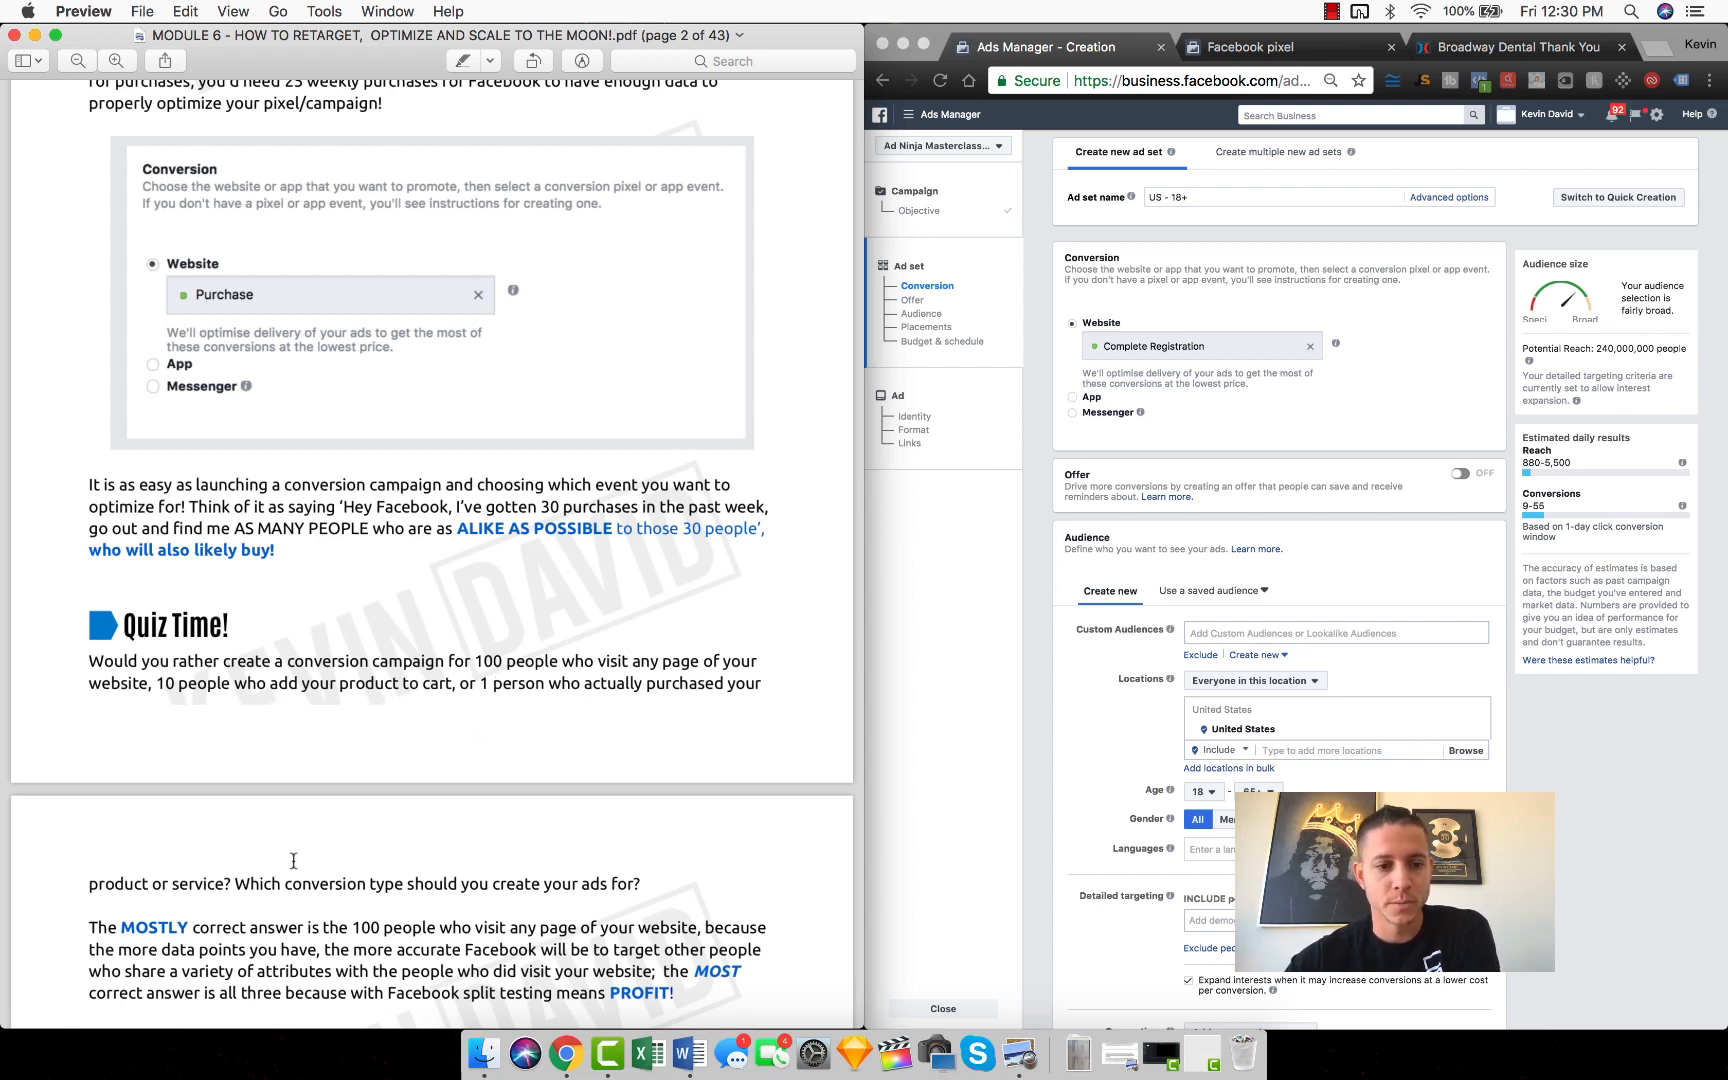
{"action": "scroll", "coordinate": [426, 877], "scroll_direction": "down", "scroll_amount": 1}
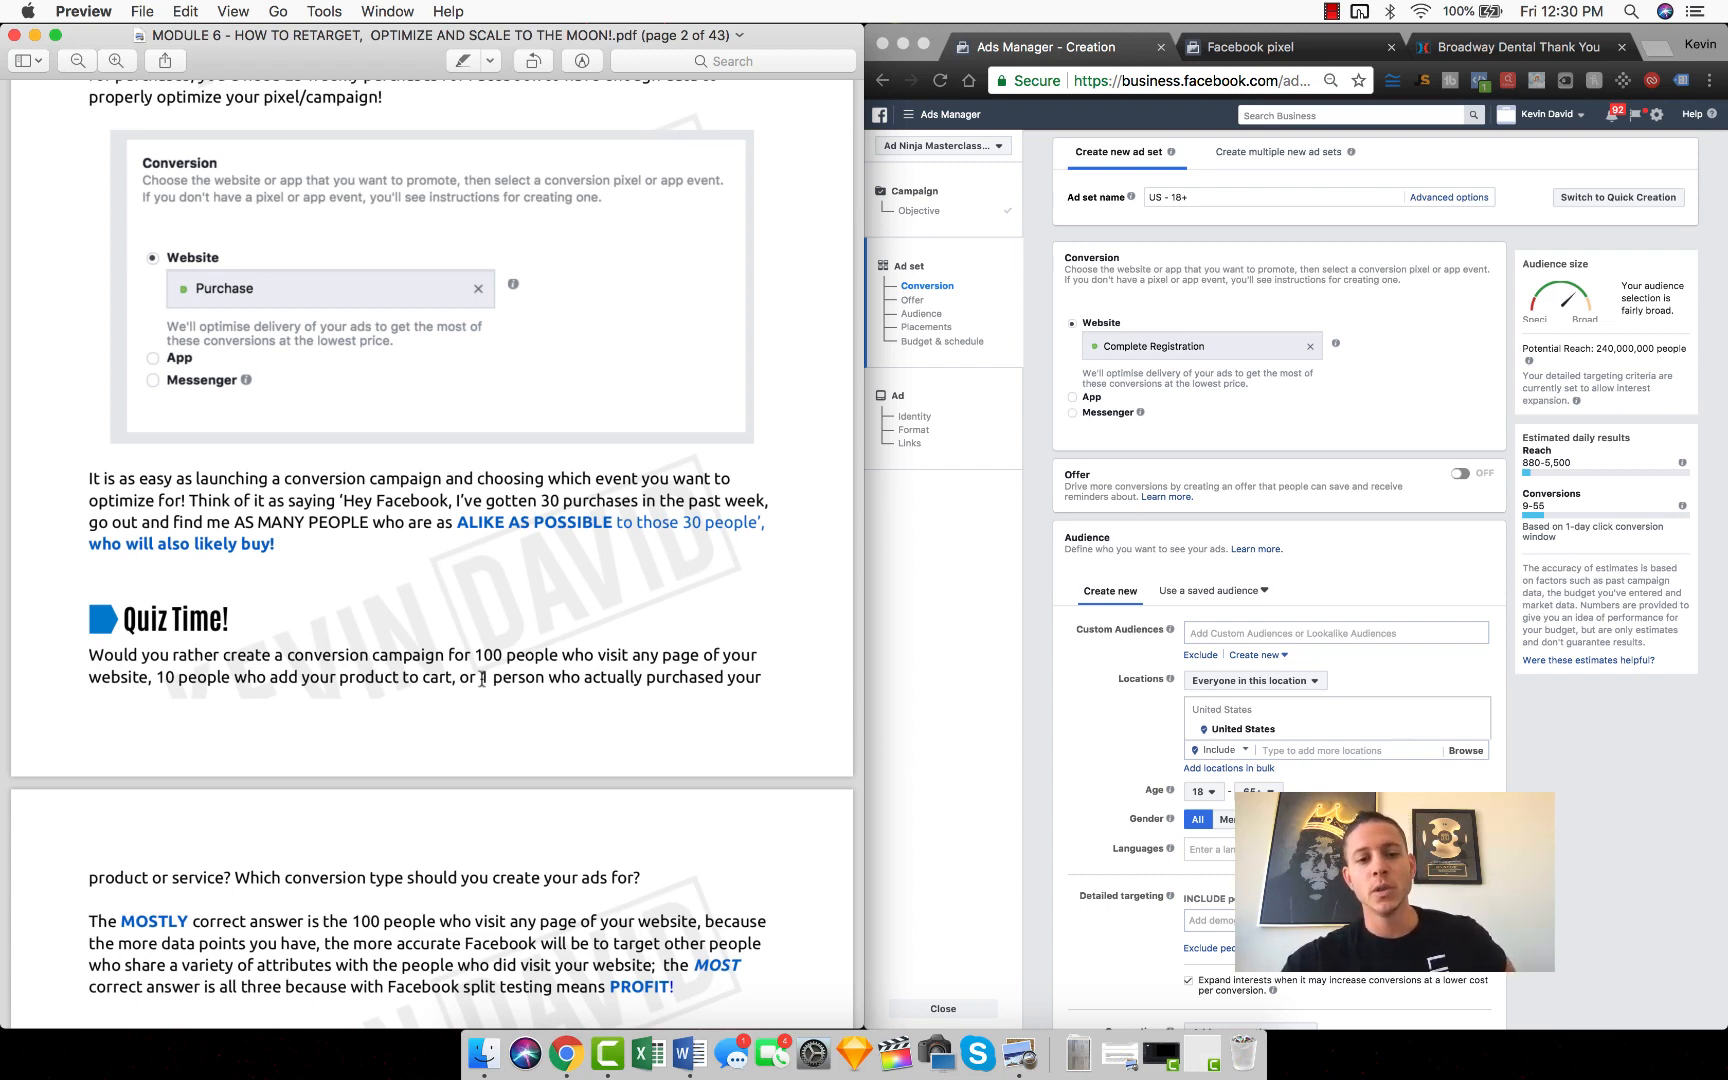
{"action": "left_click_drag", "start_coordinate": [482, 679], "coordinate": [650, 663]}
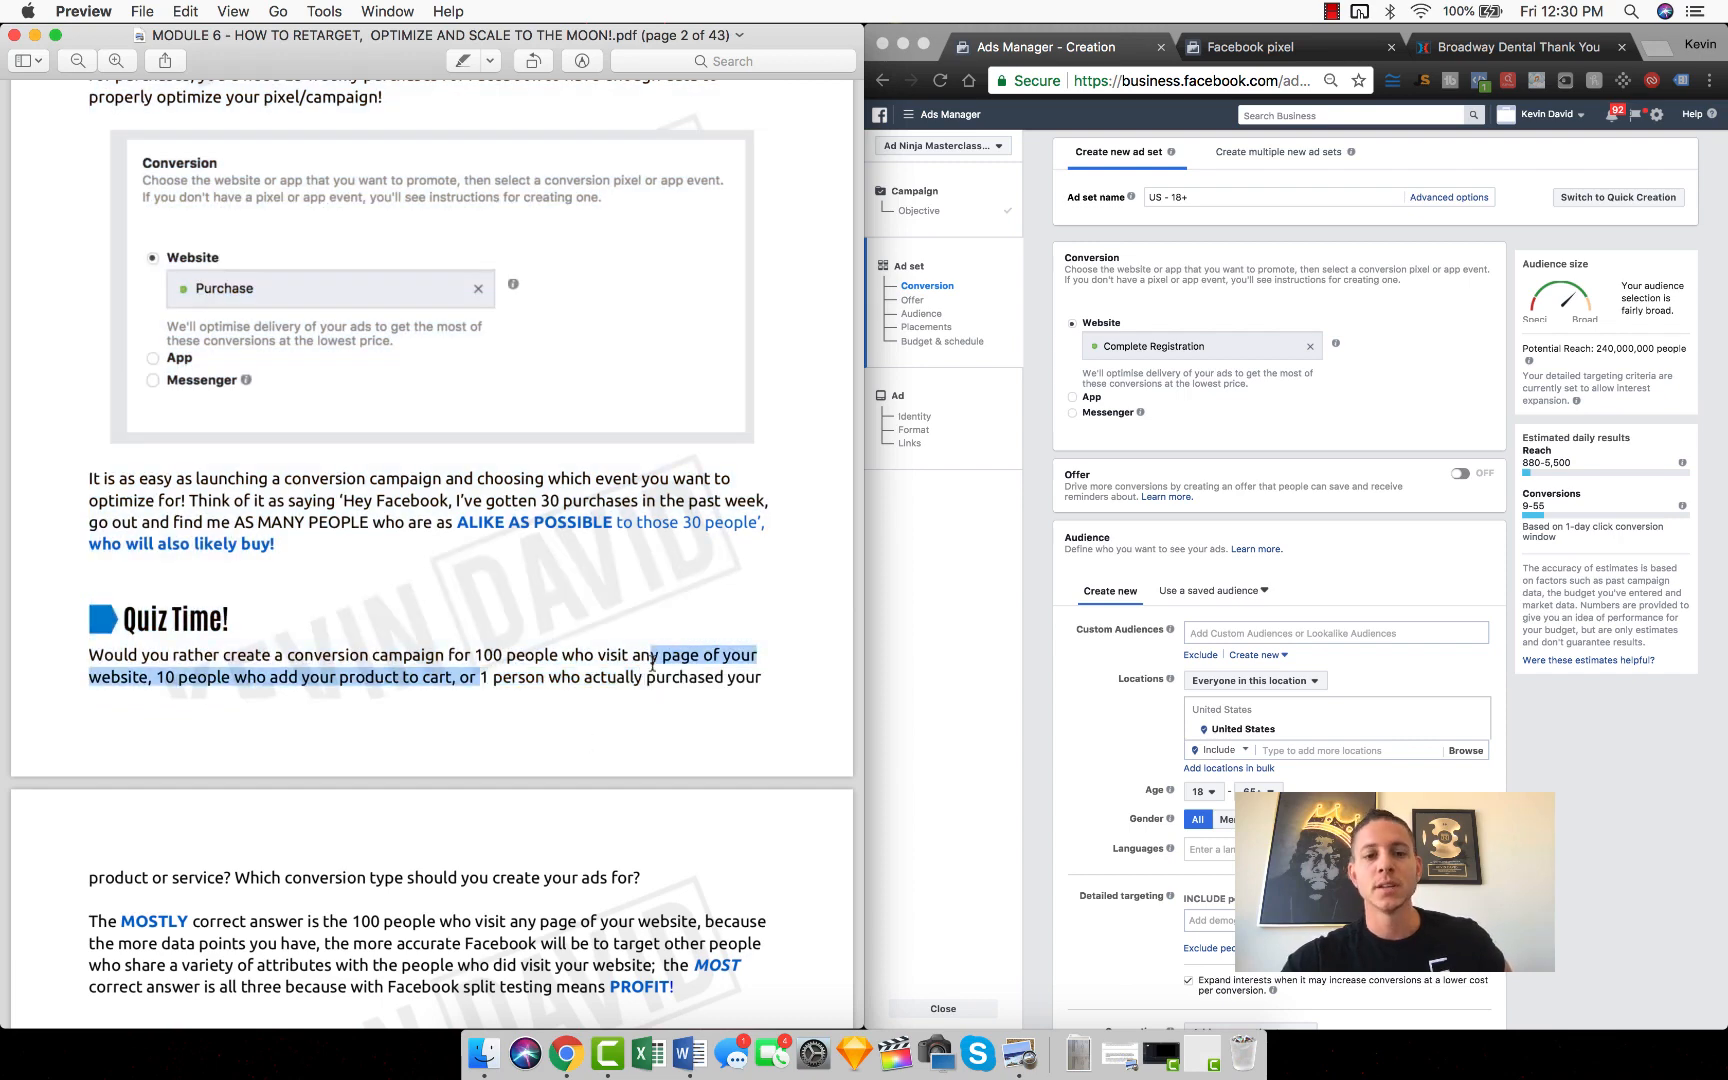
{"action": "left_click", "coordinate": [645, 684]}
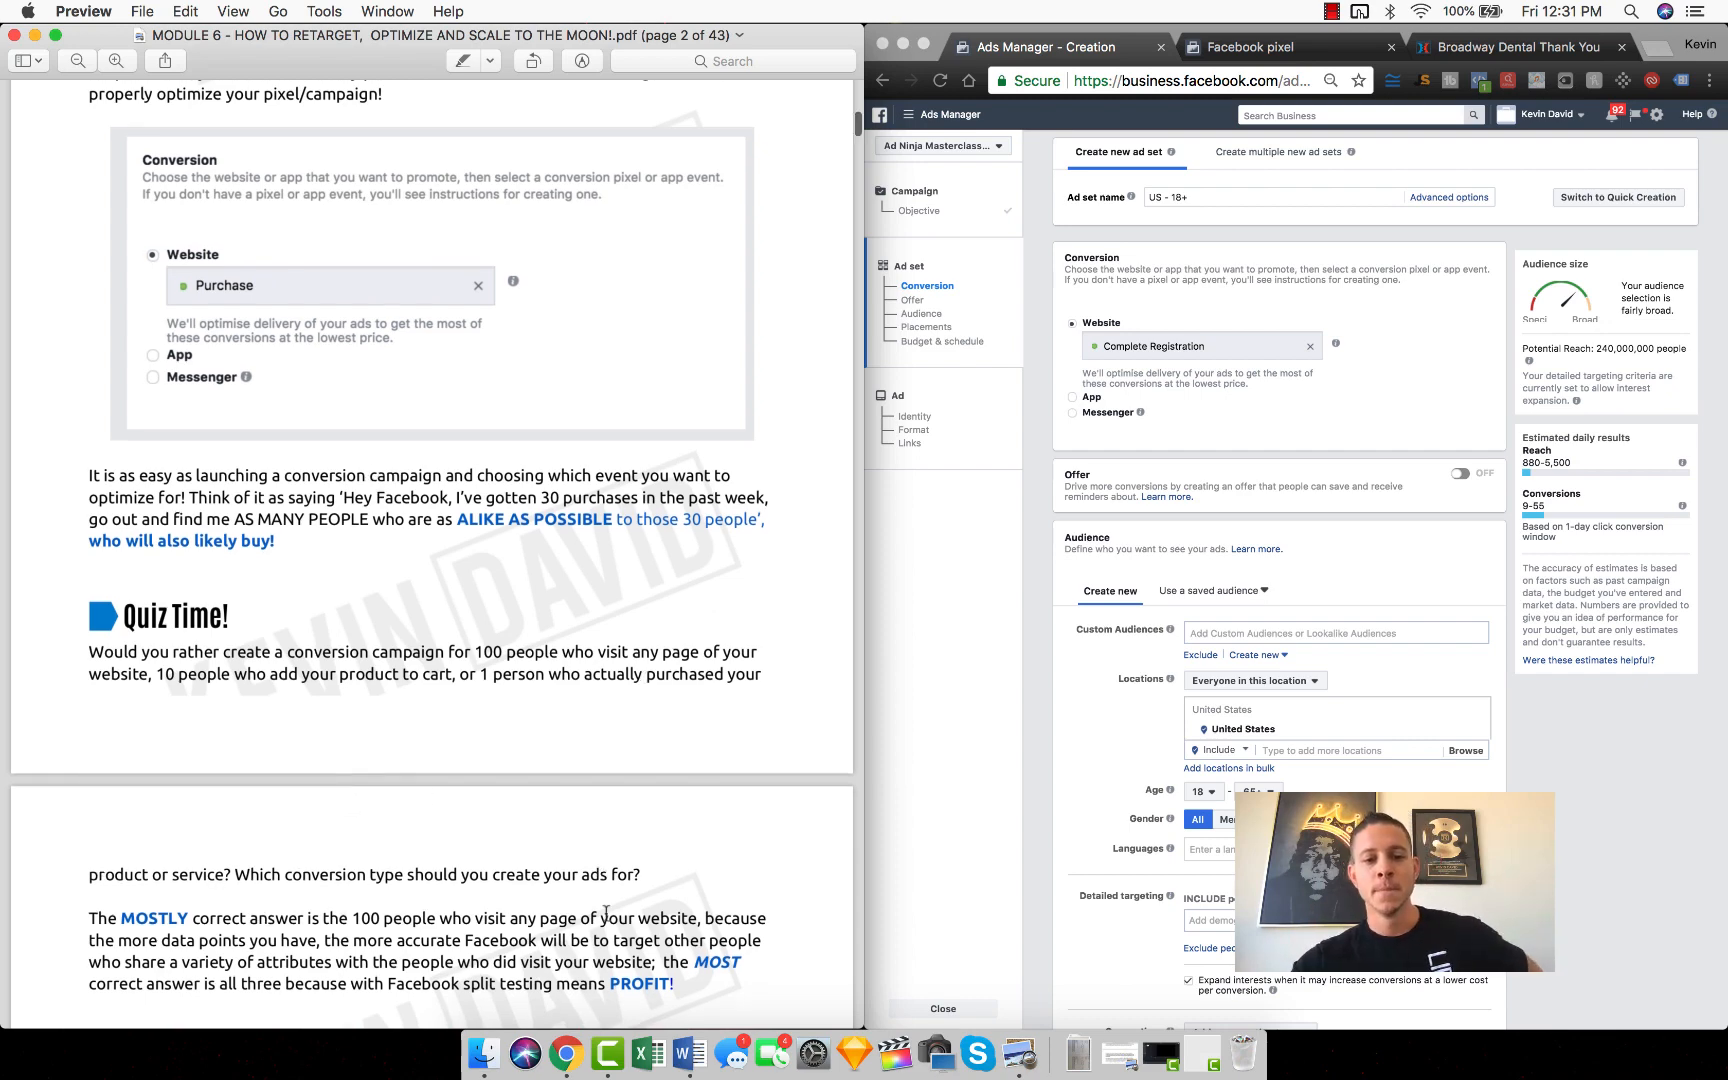
{"action": "left_click_drag", "start_coordinate": [89, 868], "coordinate": [365, 965]}
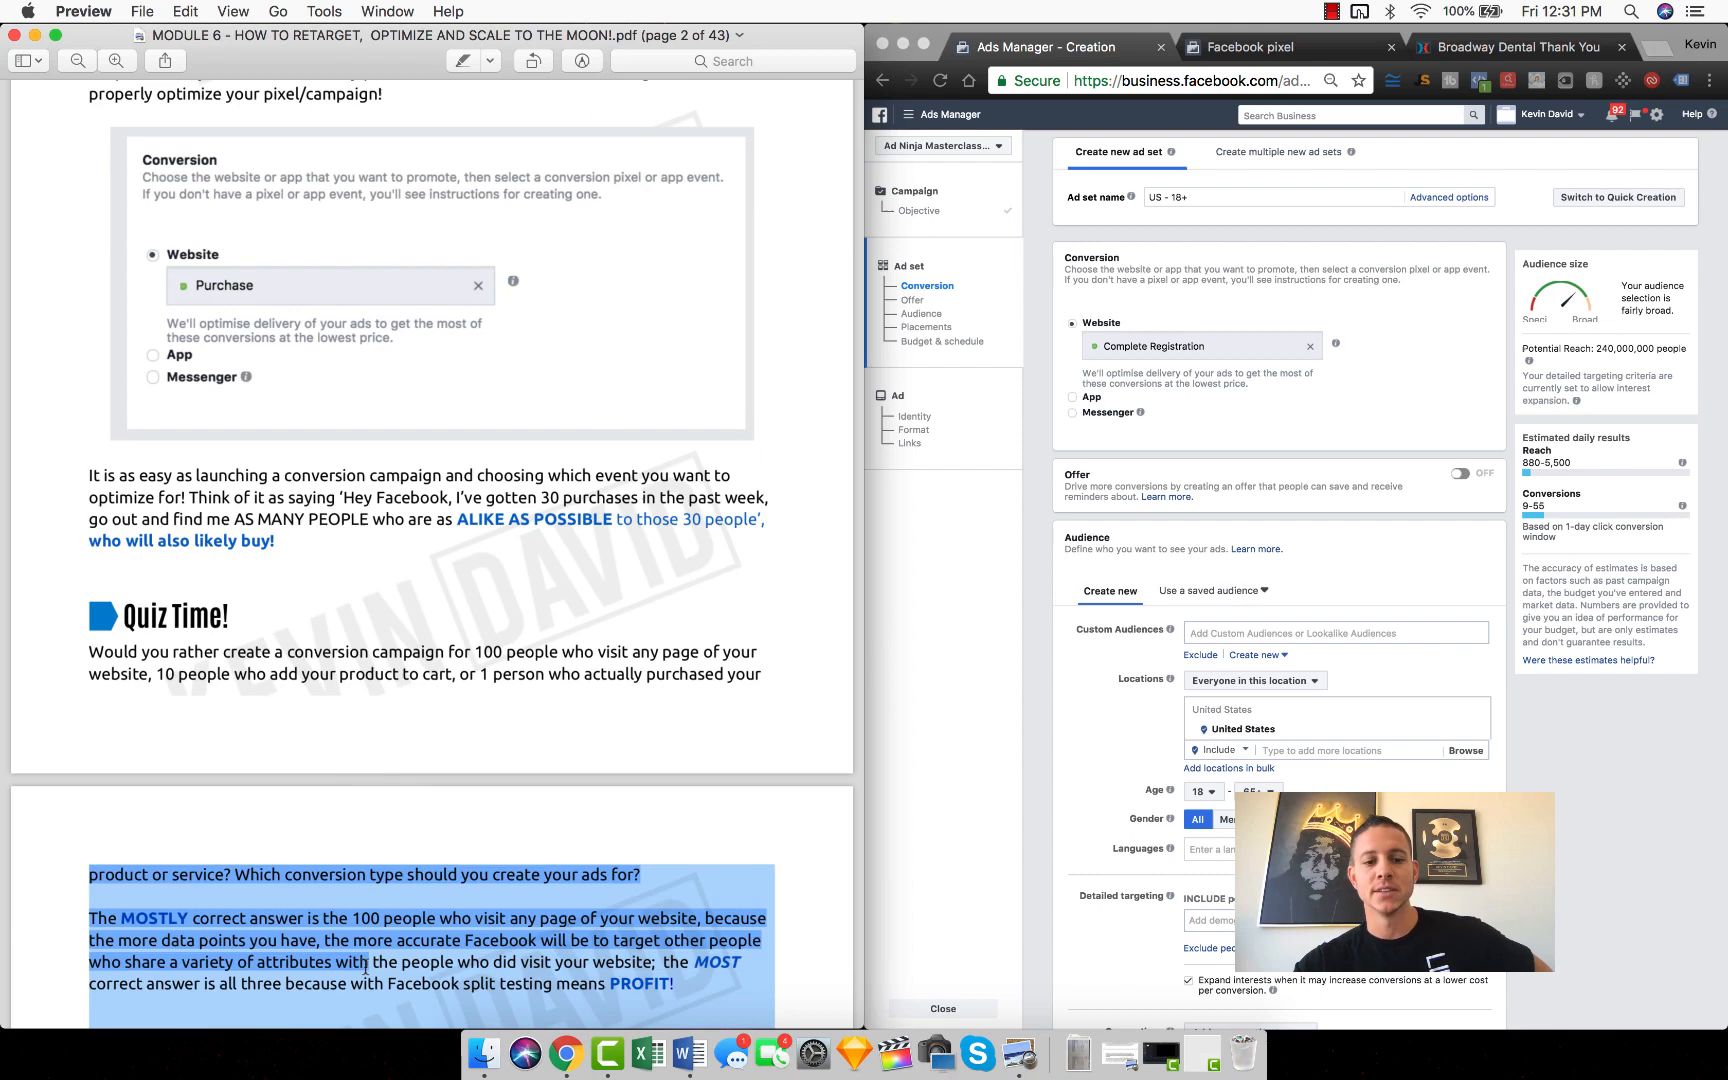
{"action": "triple_click", "coordinate": [328, 980]}
{"action": "left_click", "coordinate": [732, 809]}
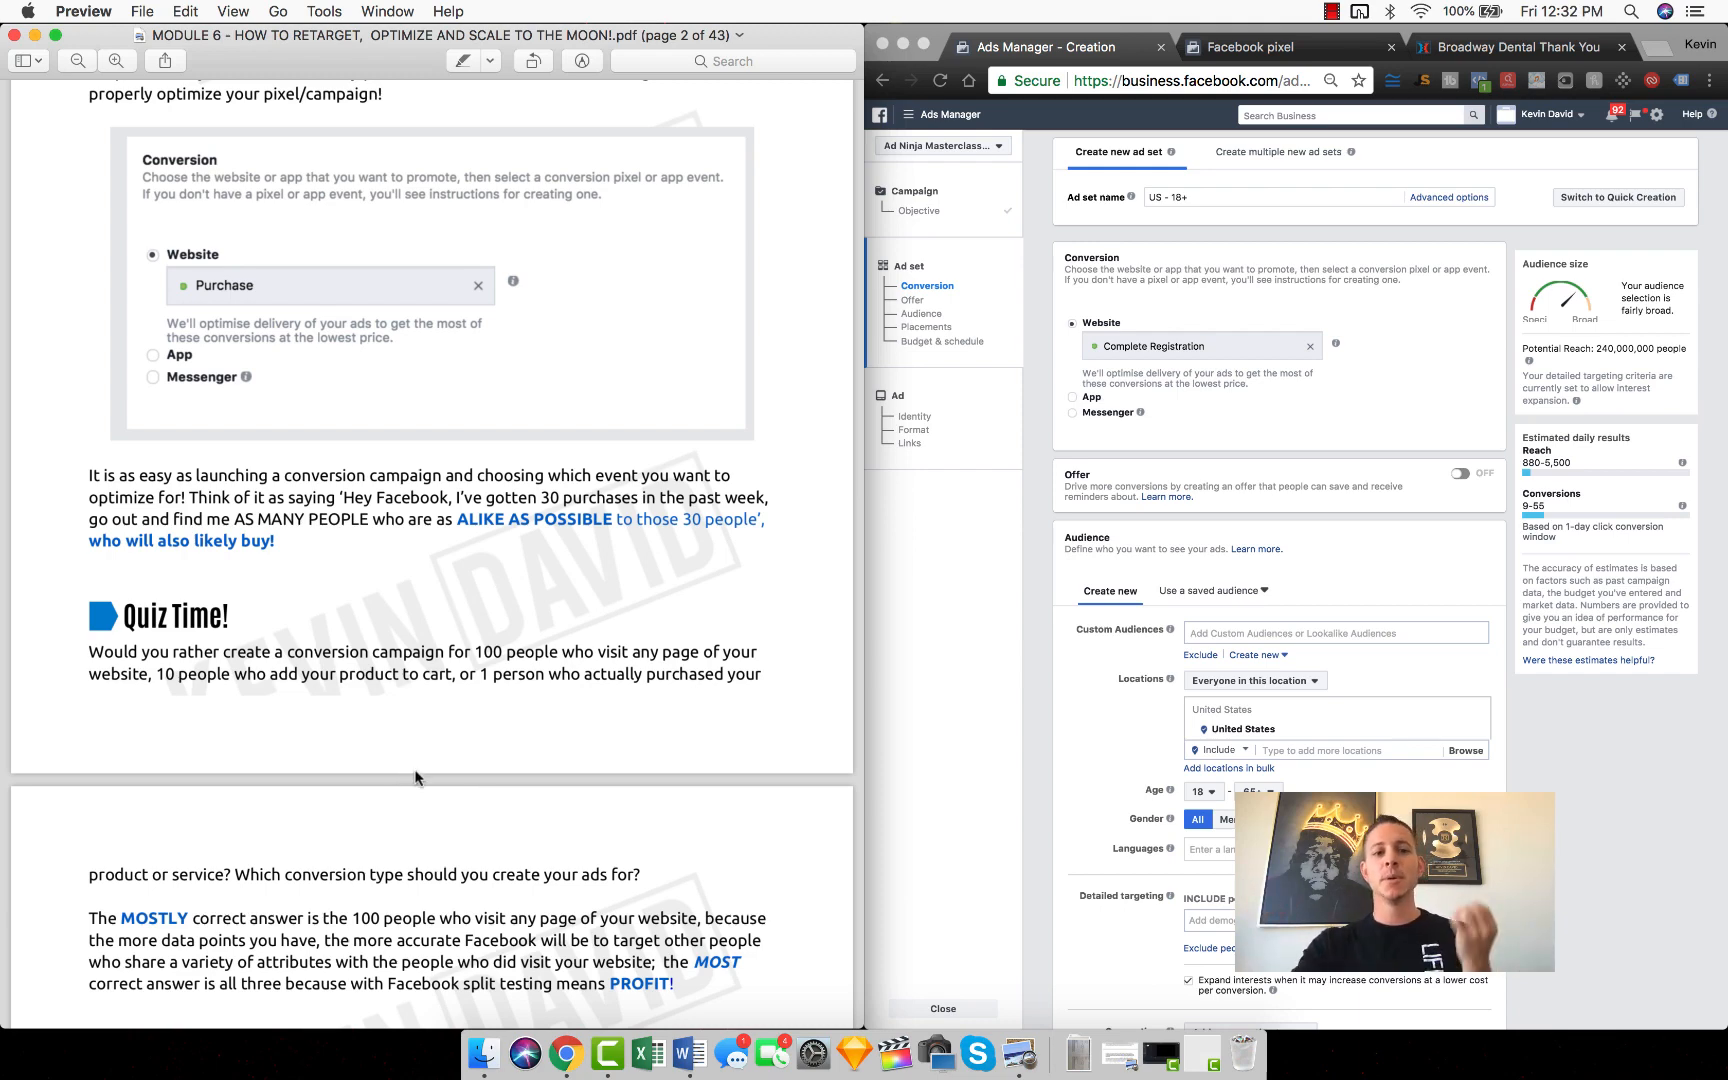
Step: Go back over the PDF from the first-page retargeting introduction to the Quiz Time section
{"action": "scroll", "coordinate": [415, 777], "scroll_direction": "up", "scroll_amount": 10}
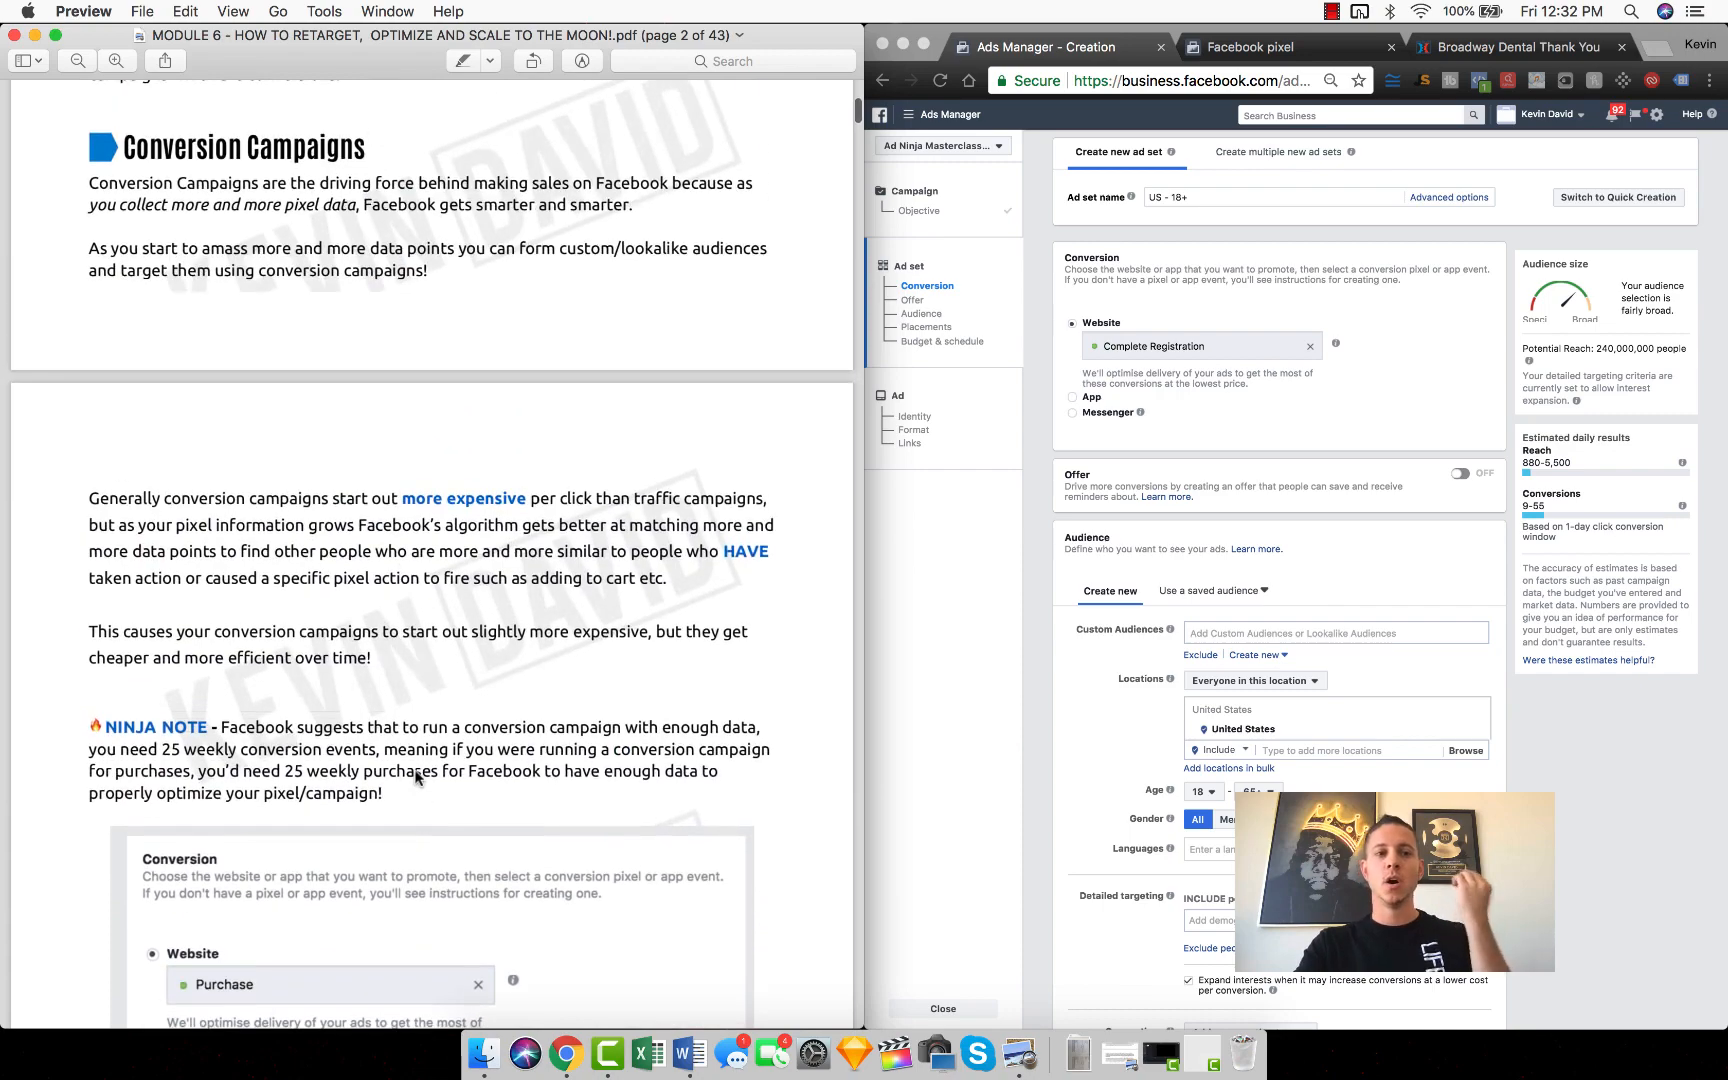
{"action": "scroll", "coordinate": [415, 777], "scroll_direction": "up", "scroll_amount": 10}
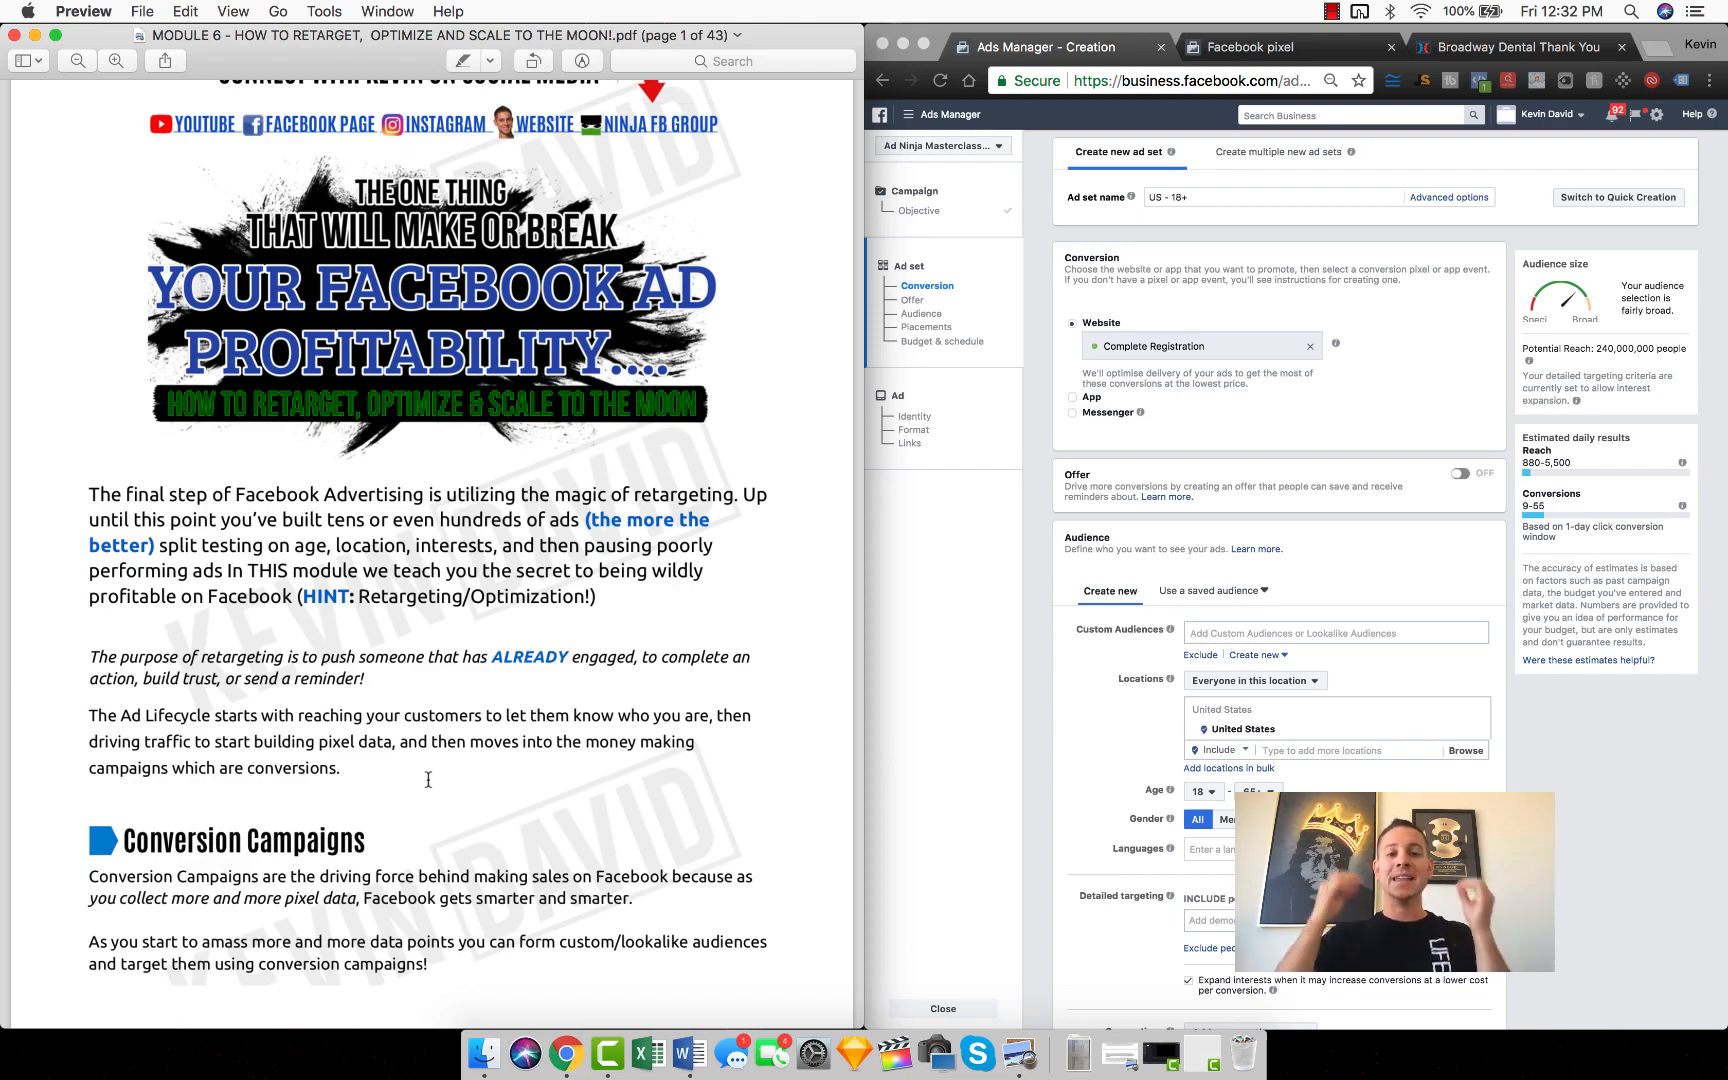
{"action": "scroll", "coordinate": [301, 700], "scroll_direction": "down", "scroll_amount": 6}
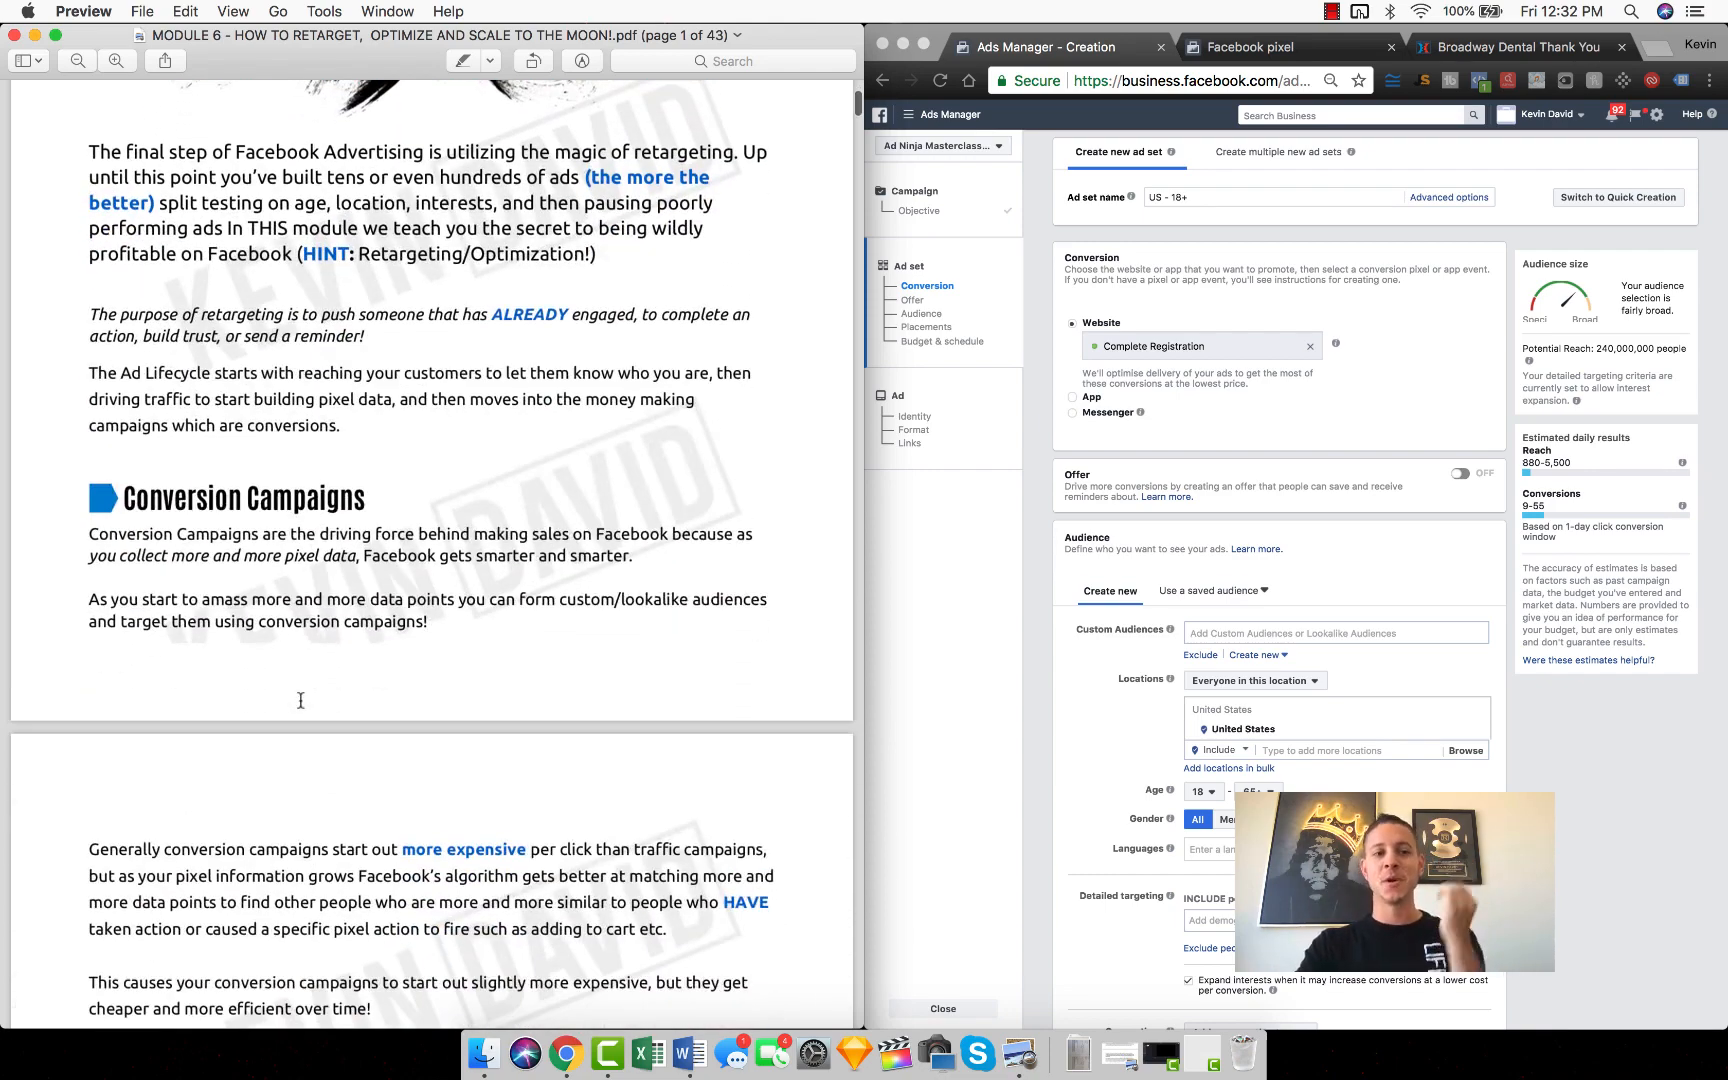
{"action": "scroll", "coordinate": [301, 700], "scroll_direction": "down", "scroll_amount": 7}
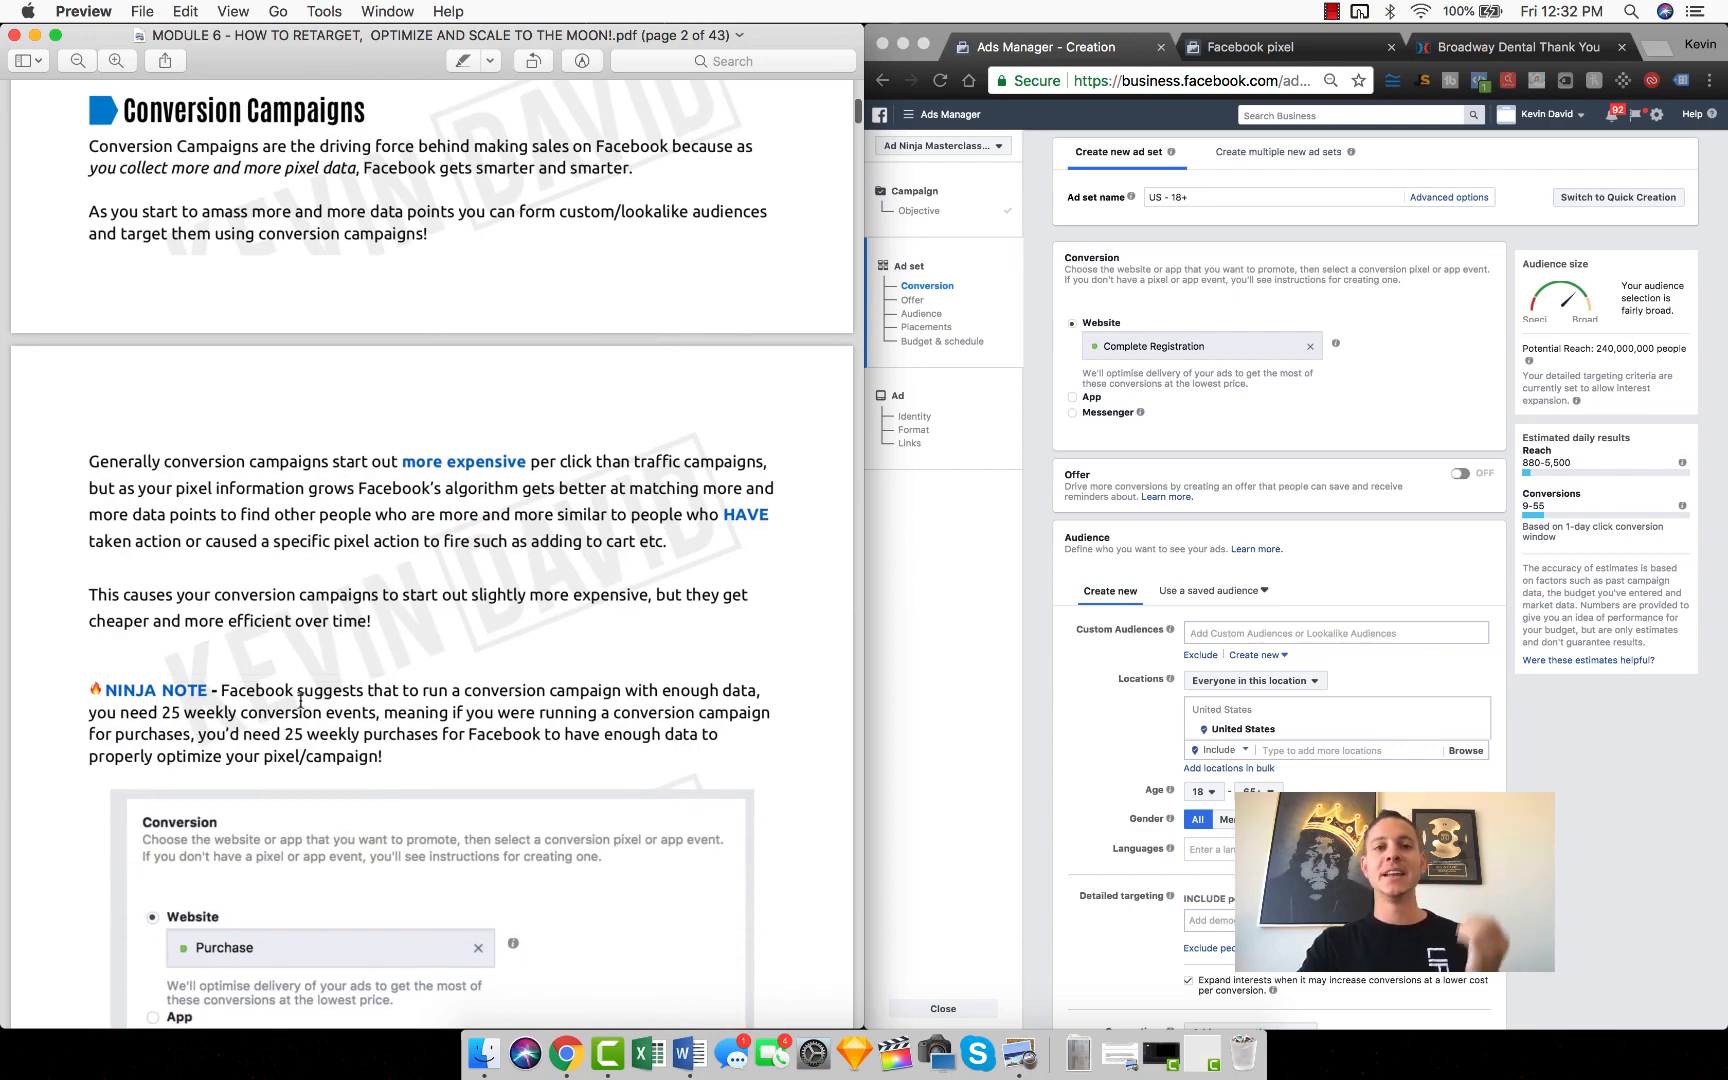
{"action": "scroll", "coordinate": [301, 700], "scroll_direction": "down", "scroll_amount": 9}
{"action": "scroll", "coordinate": [301, 700], "scroll_direction": "down", "scroll_amount": 3}
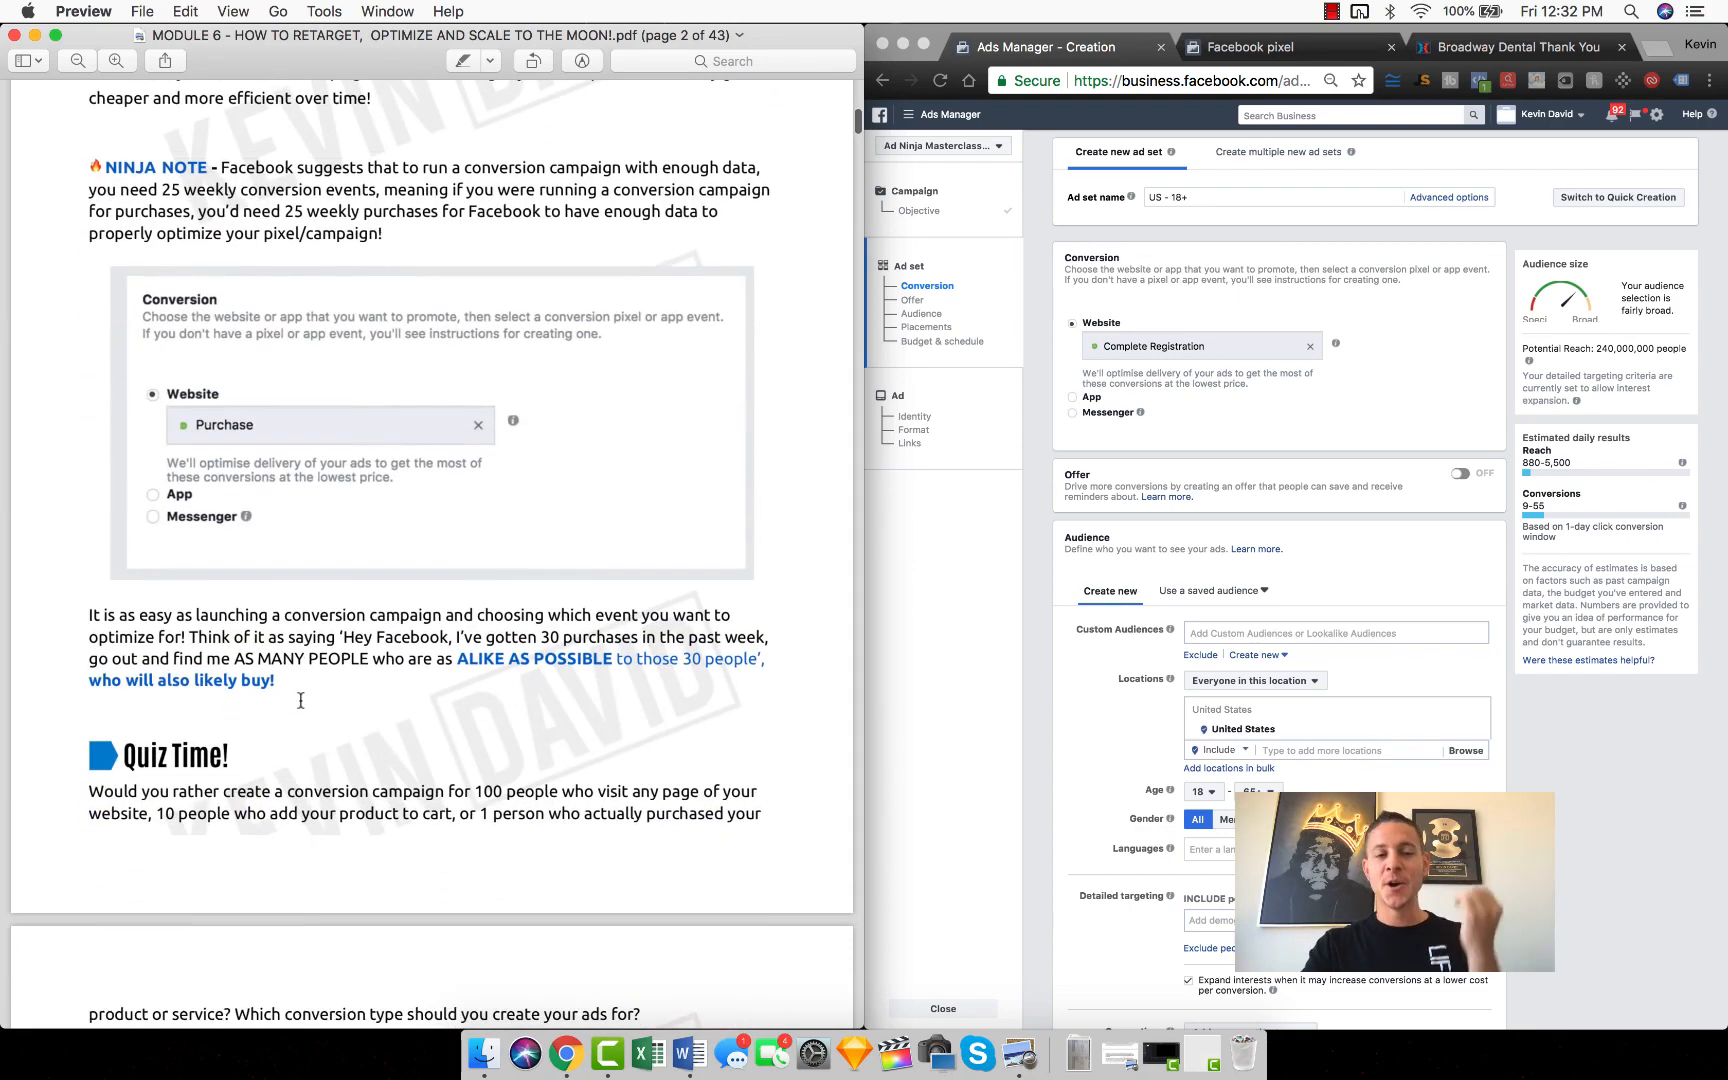
{"action": "scroll", "coordinate": [301, 700], "scroll_direction": "up", "scroll_amount": 1}
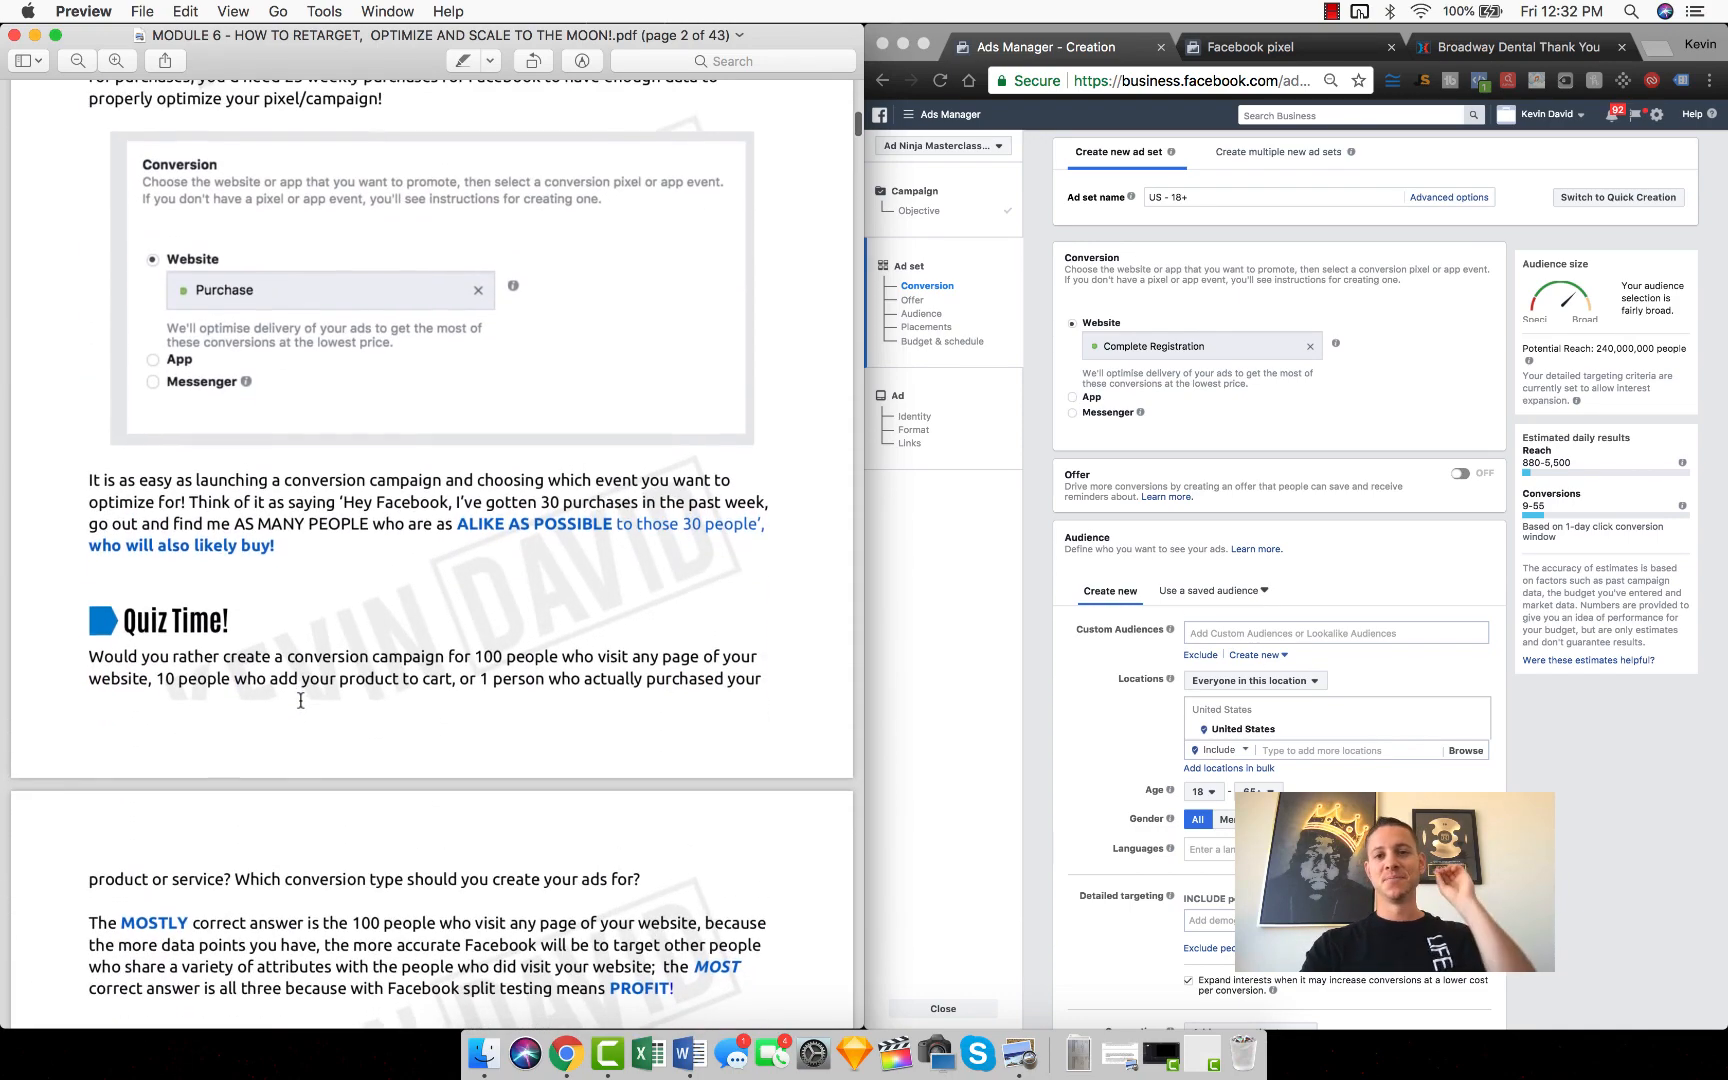